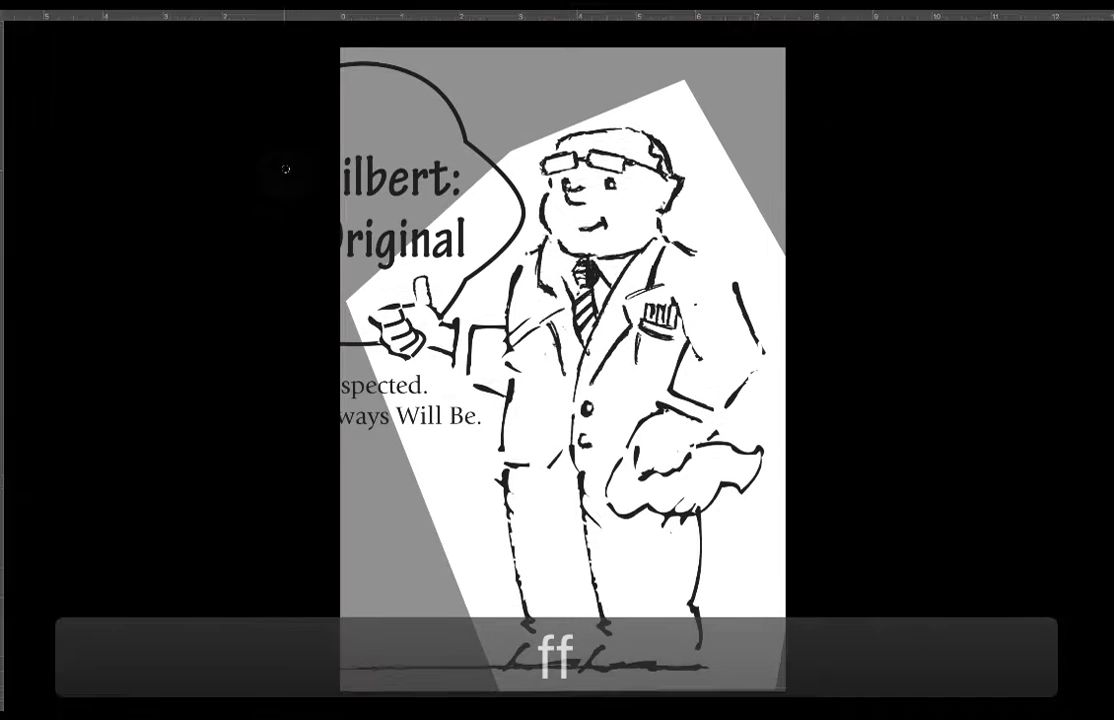
- Switch to Finder and preview Example.jpg, the scanned sign sketch and GG_card layout.pdf in the 1_KrisCartoon folder
key(Escape)
click(231, 226)
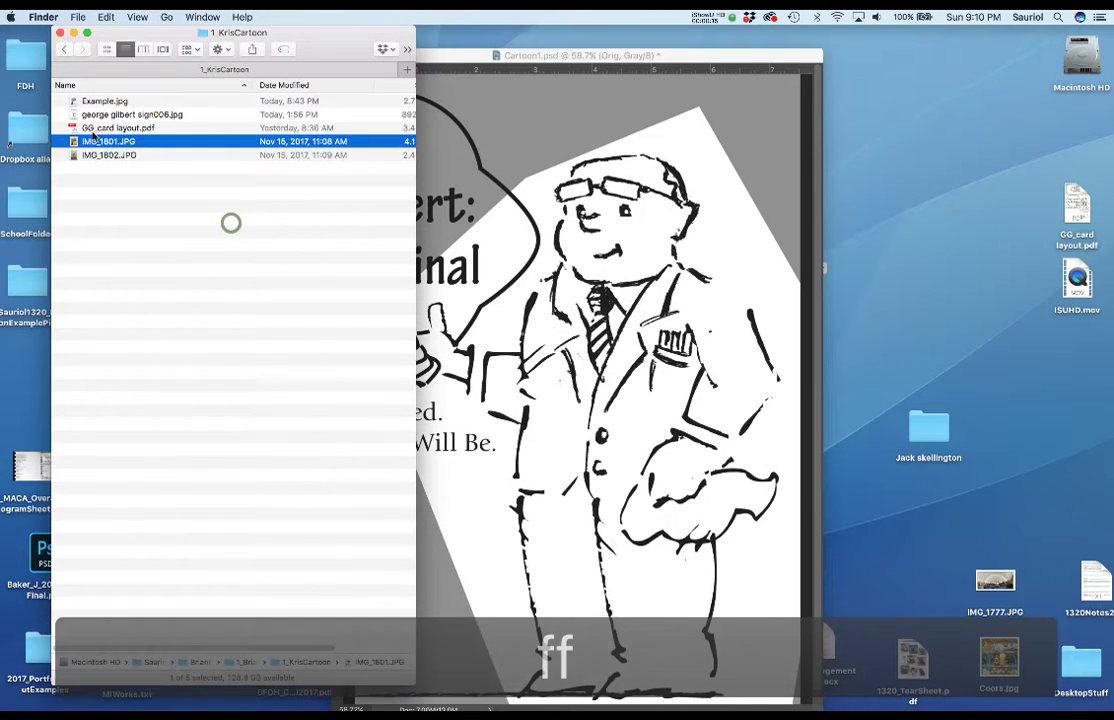
click(74, 103)
key(space)
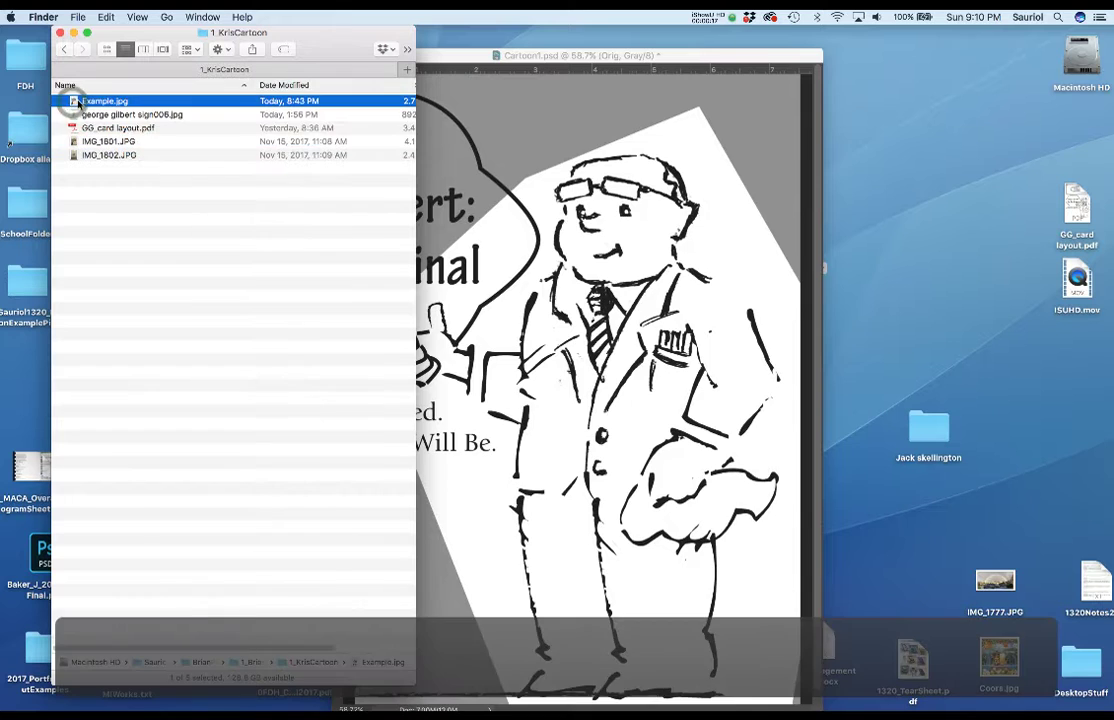
click(169, 117)
click(164, 114)
key(space)
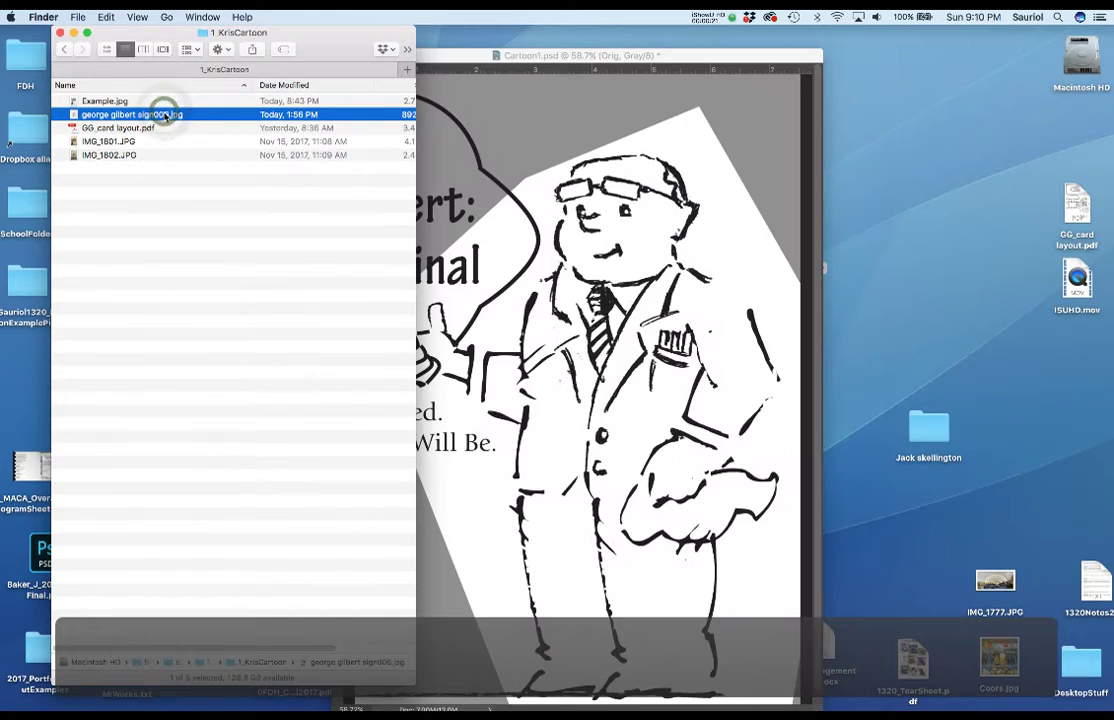
key(space)
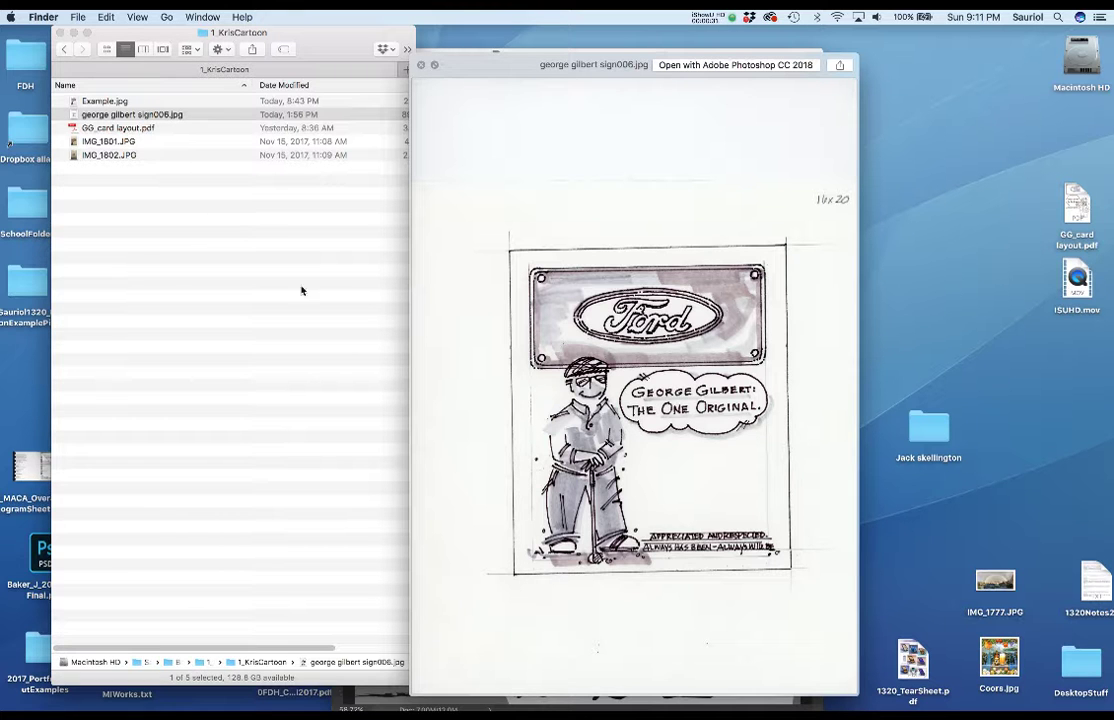
click(114, 113)
click(116, 128)
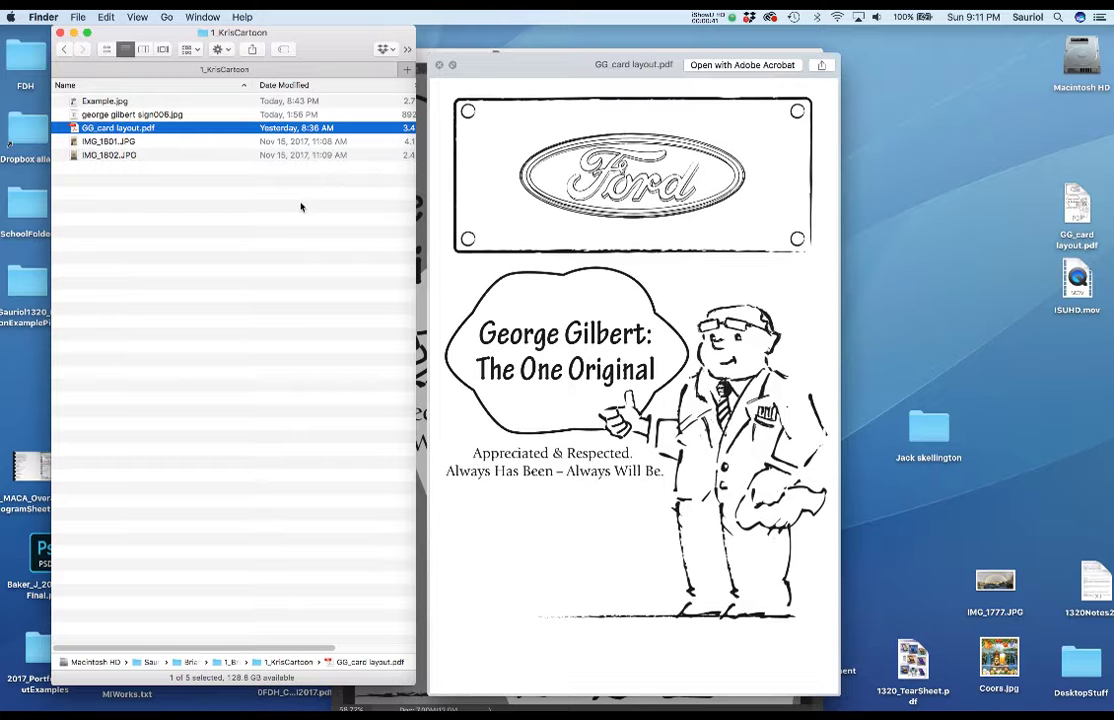
- Switch to Photoshop and check the colour mode of the cartoon document
key(super+Tab)
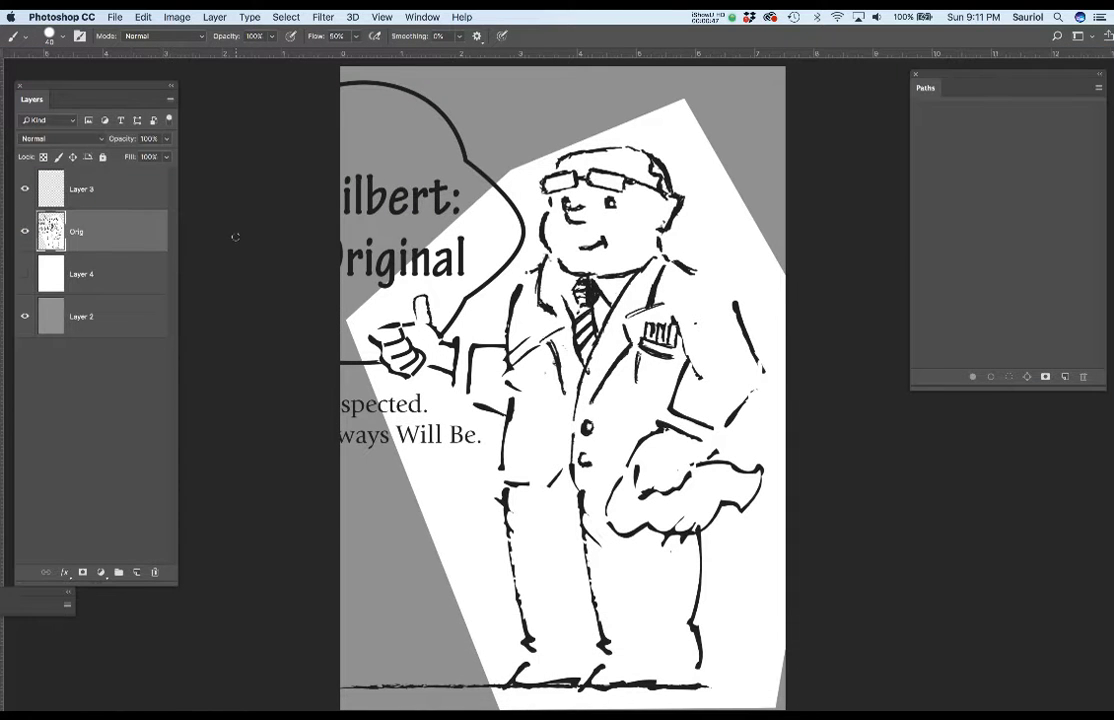
click(174, 16)
mouse_move(185, 33)
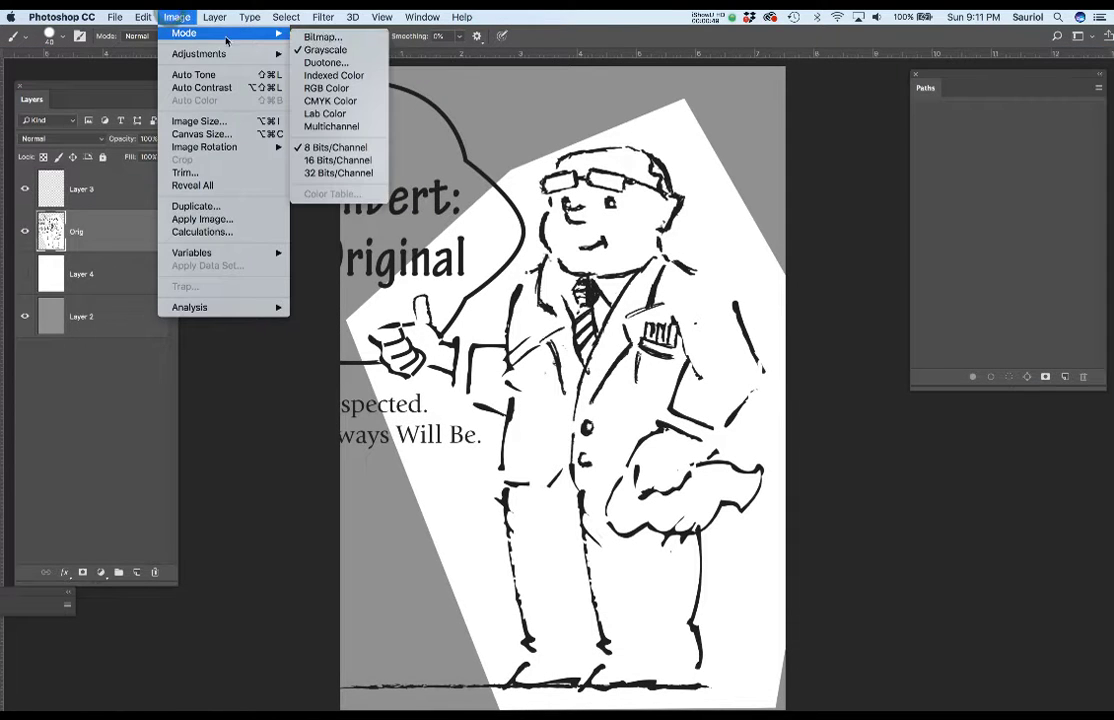
click(913, 209)
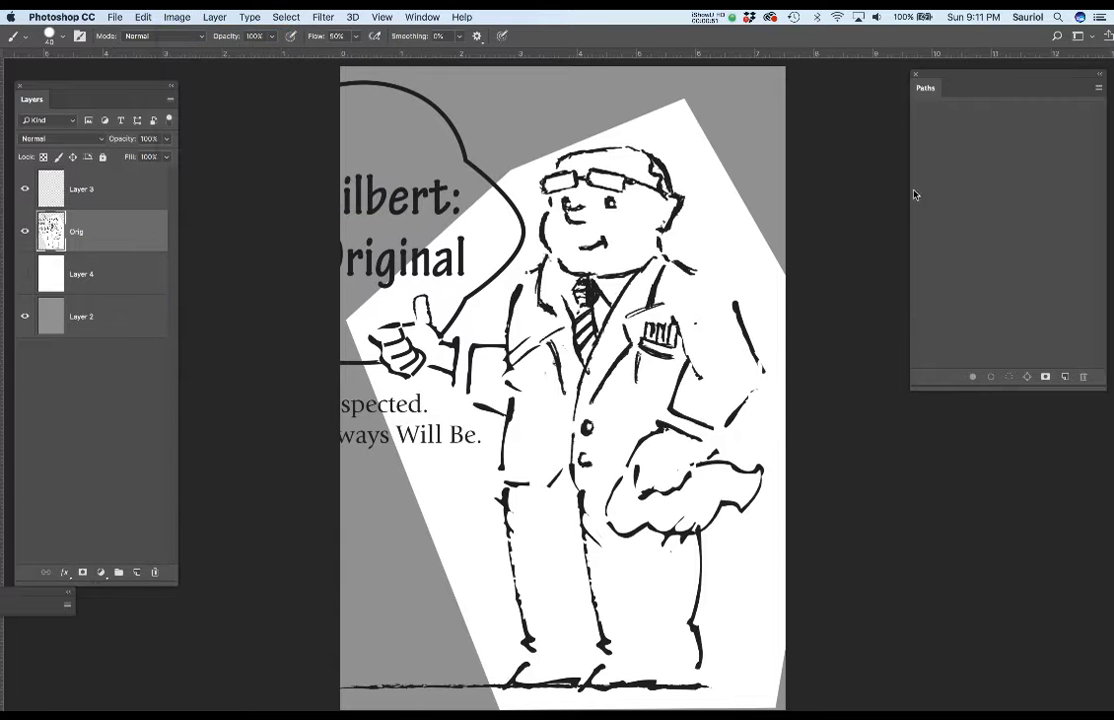
- Swap the floating Layers and Paths panels to opposite sides of the canvas, clear of the cartoon
drag(947, 82, 953, 77)
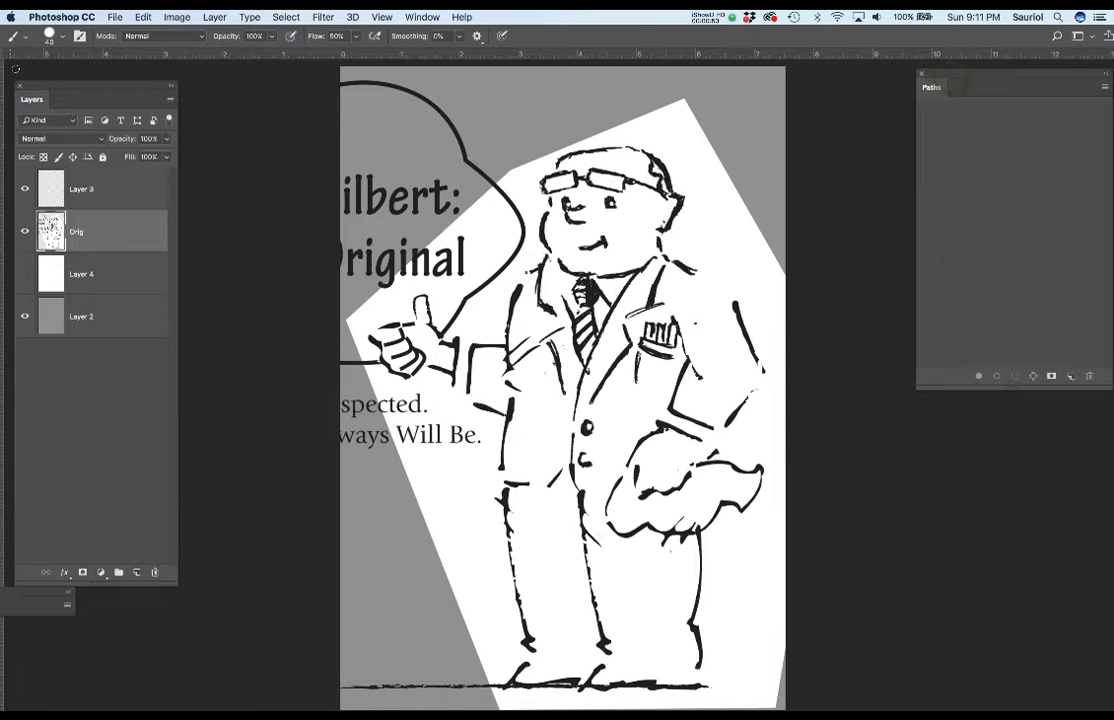
drag(68, 94, 793, 122)
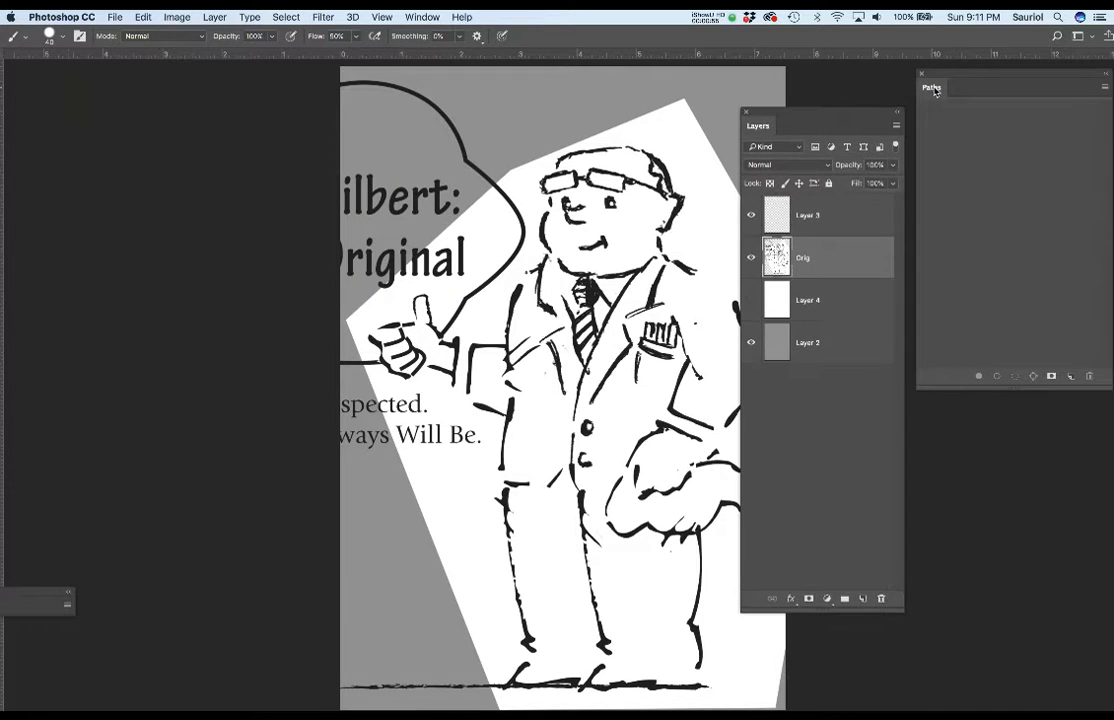
drag(953, 78, 64, 78)
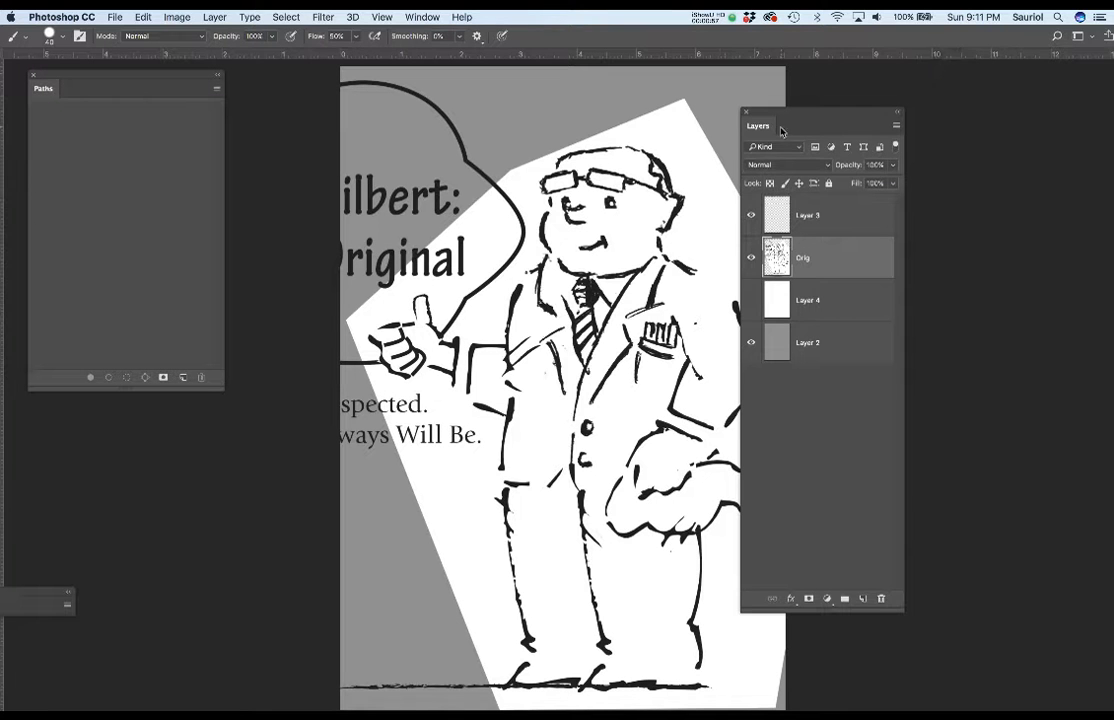
drag(790, 119, 975, 91)
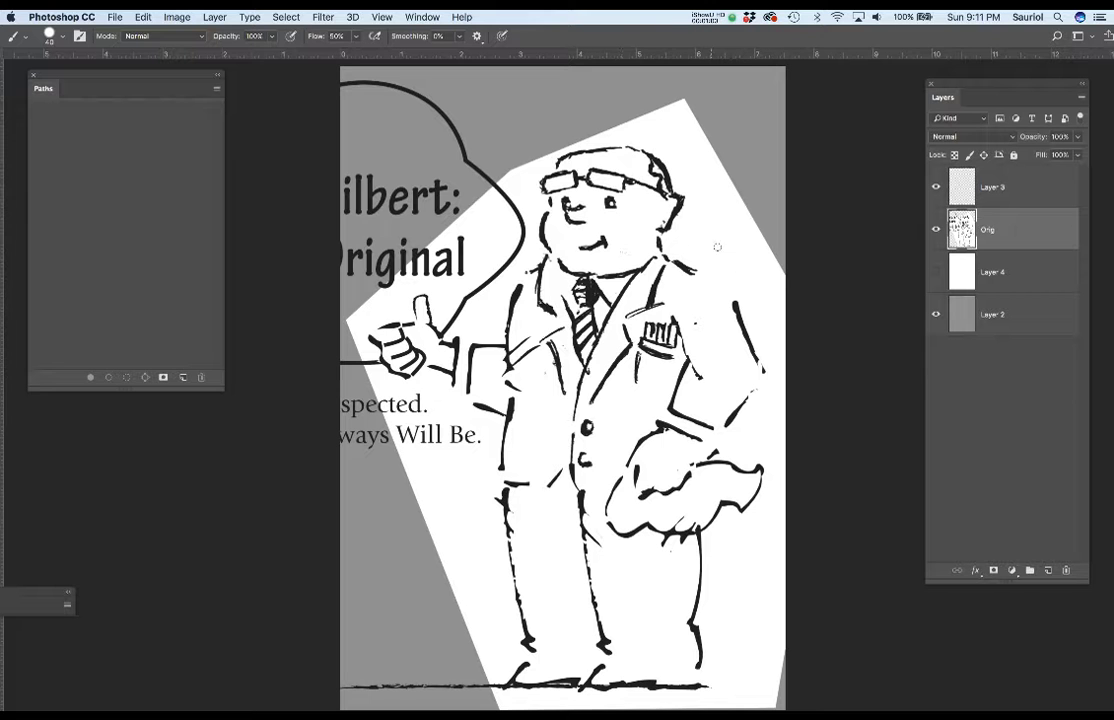
- Toggle the visibility of the grey Layer 2 to compare the artwork with and without its background
click(937, 314)
click(936, 315)
click(935, 316)
click(934, 317)
click(934, 316)
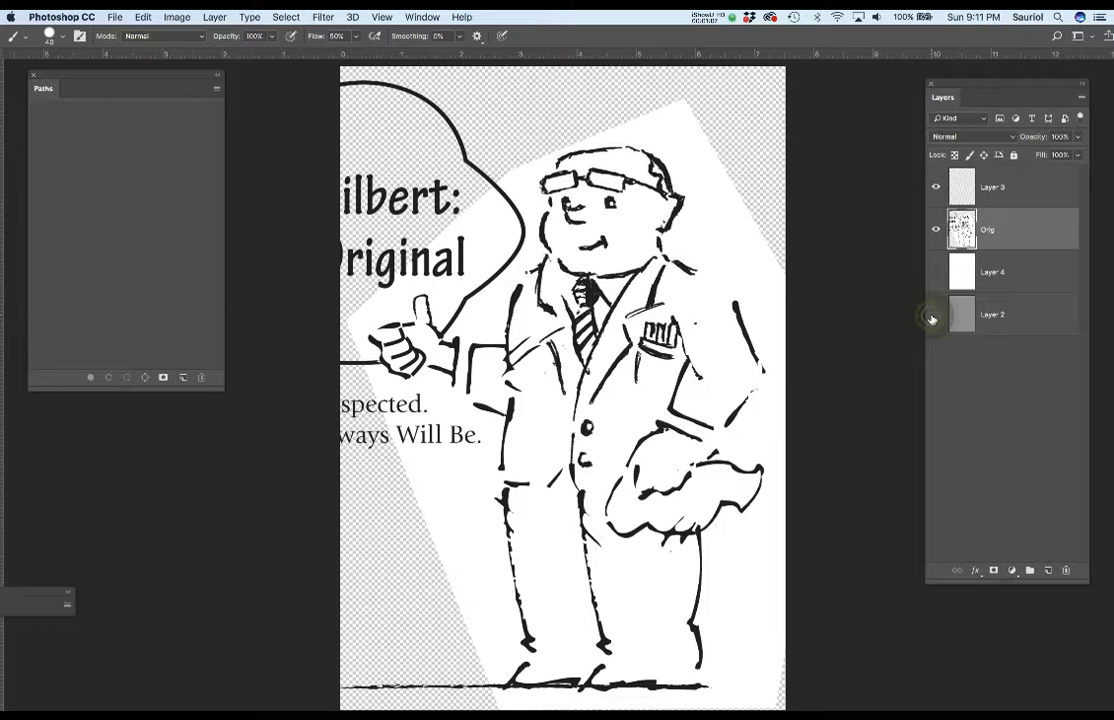
click(934, 316)
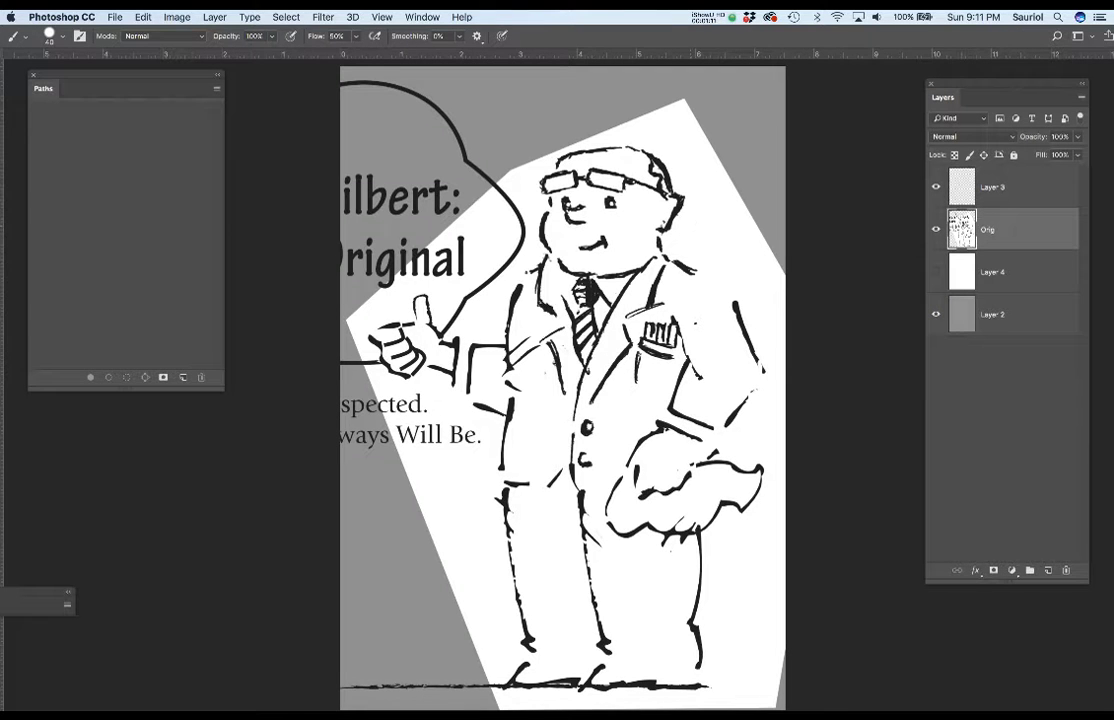
- Place the tools beside the canvas, then delete the Orig layer's white areas using a non-contiguous Magic Wand selection and deselect
drag(760, 212, 270, 120)
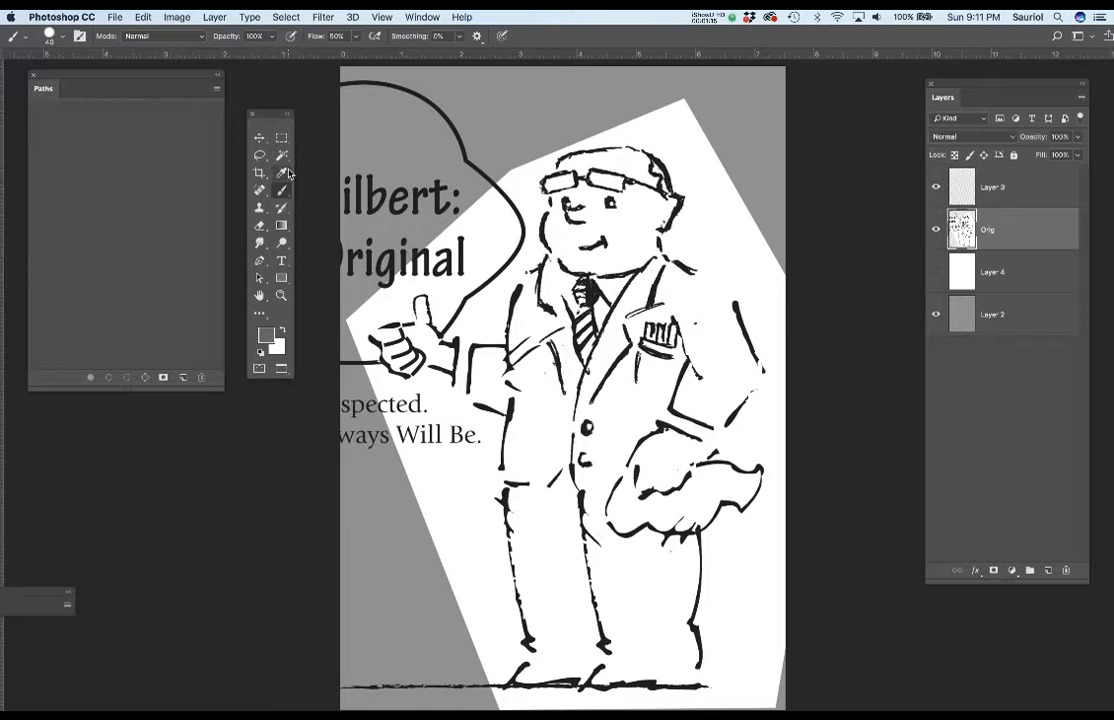
click(283, 157)
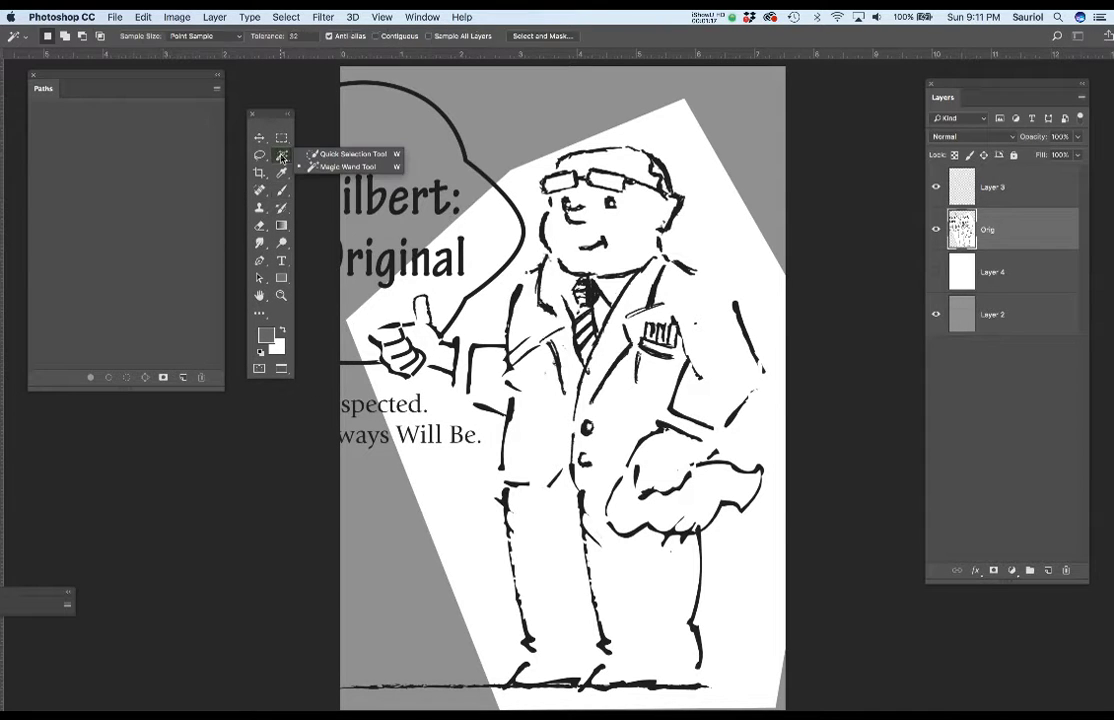
click(334, 175)
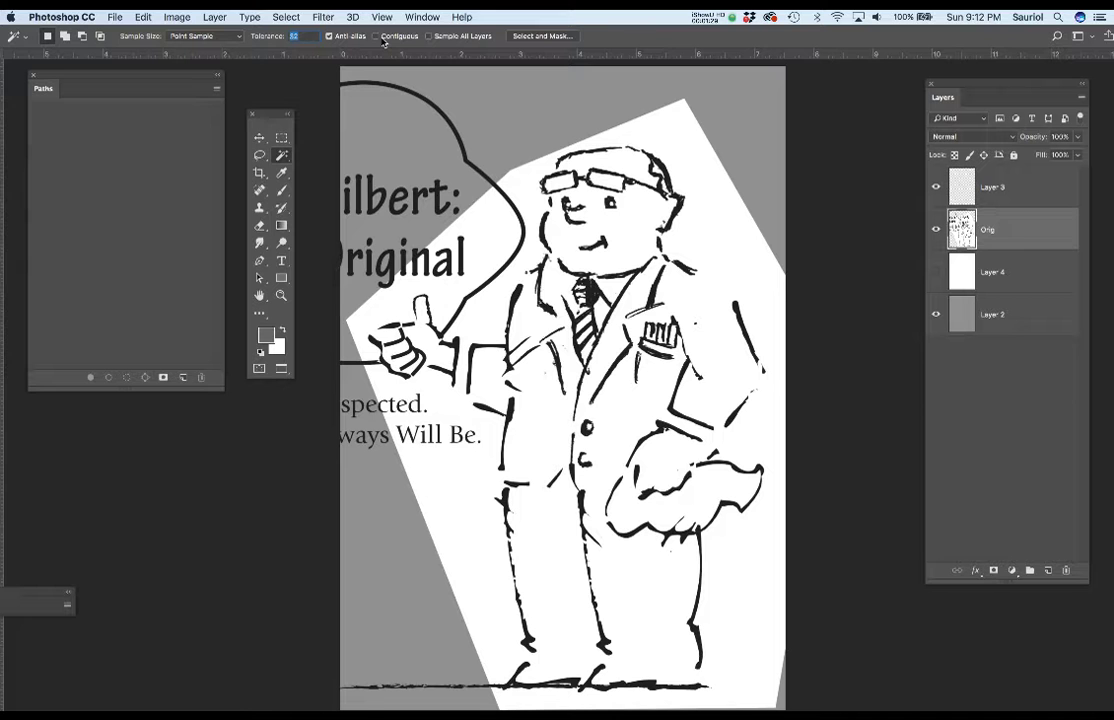
click(698, 151)
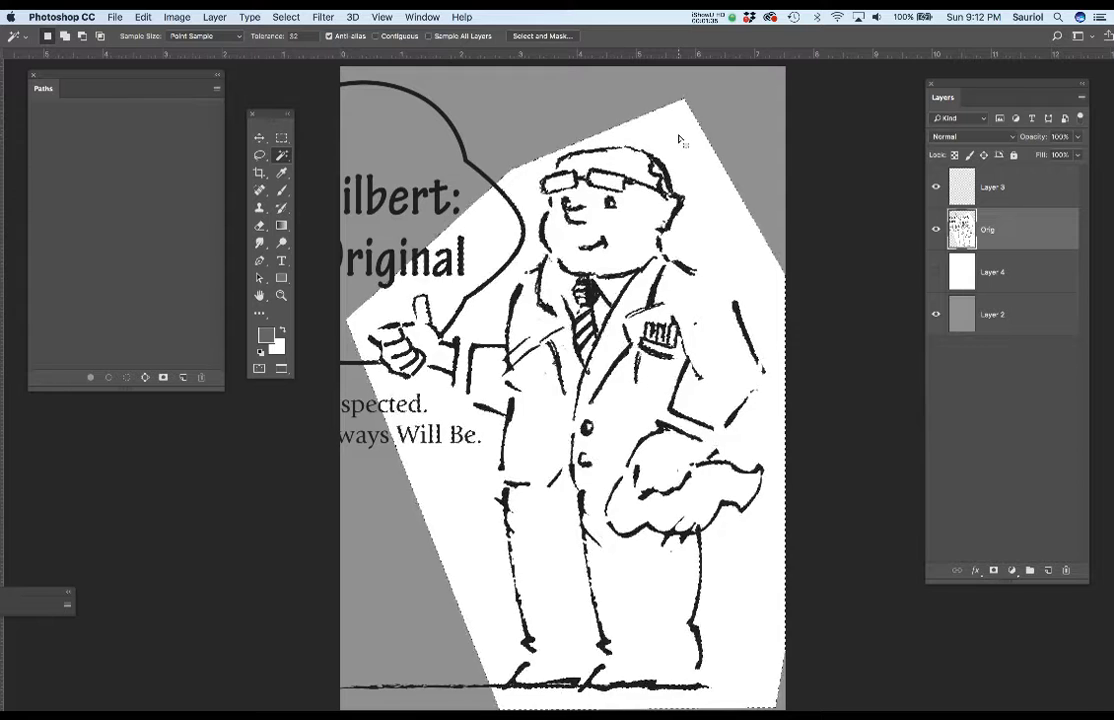
key(Delete)
key(super+d)
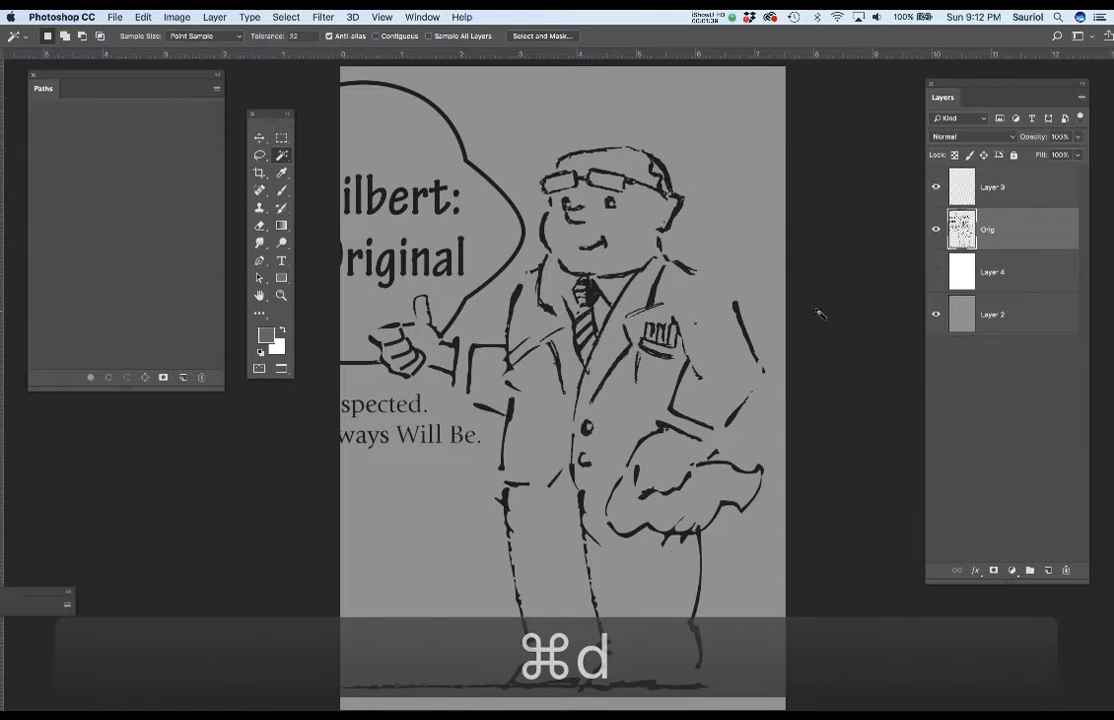
- Toggle the Orig layer's visibility and inspect its isolated line art around the man's head and jacket
click(935, 231)
click(935, 231)
click(935, 231)
click(935, 231)
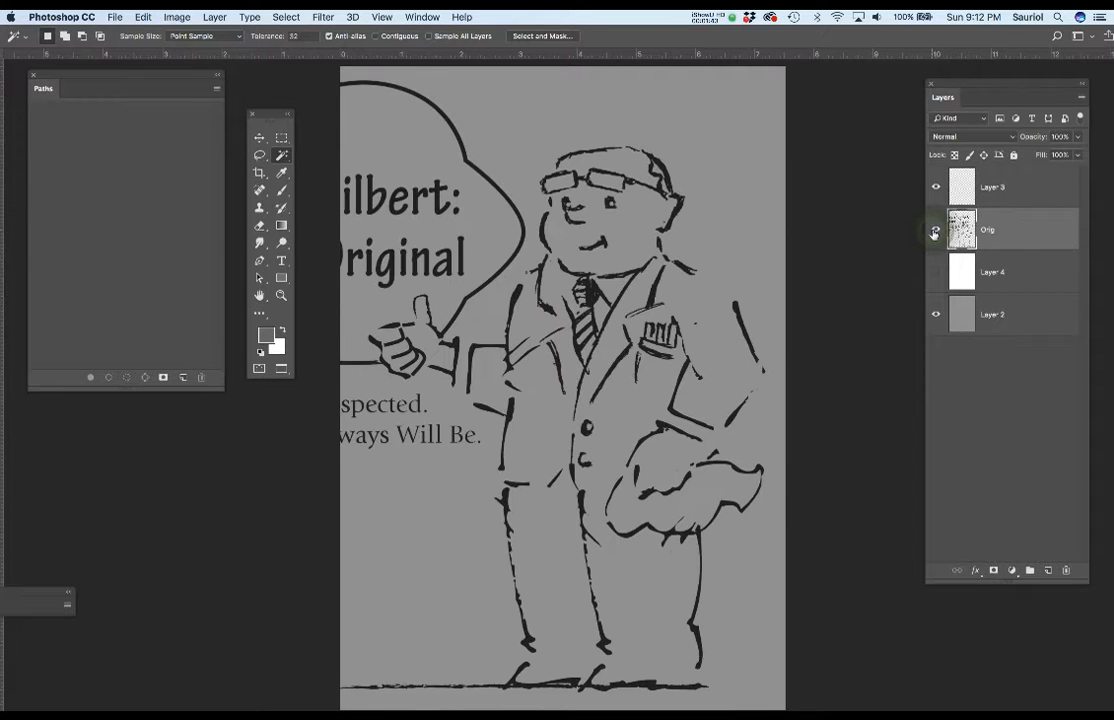
scroll(565, 168, up, 4)
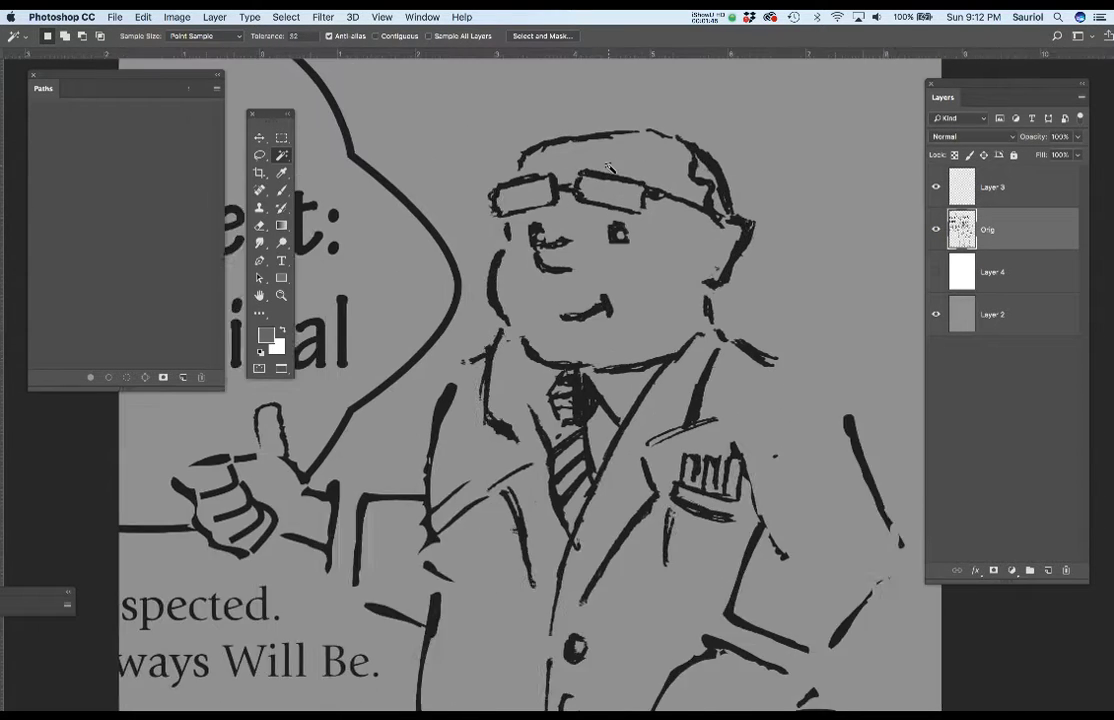
scroll(608, 165, down, 1)
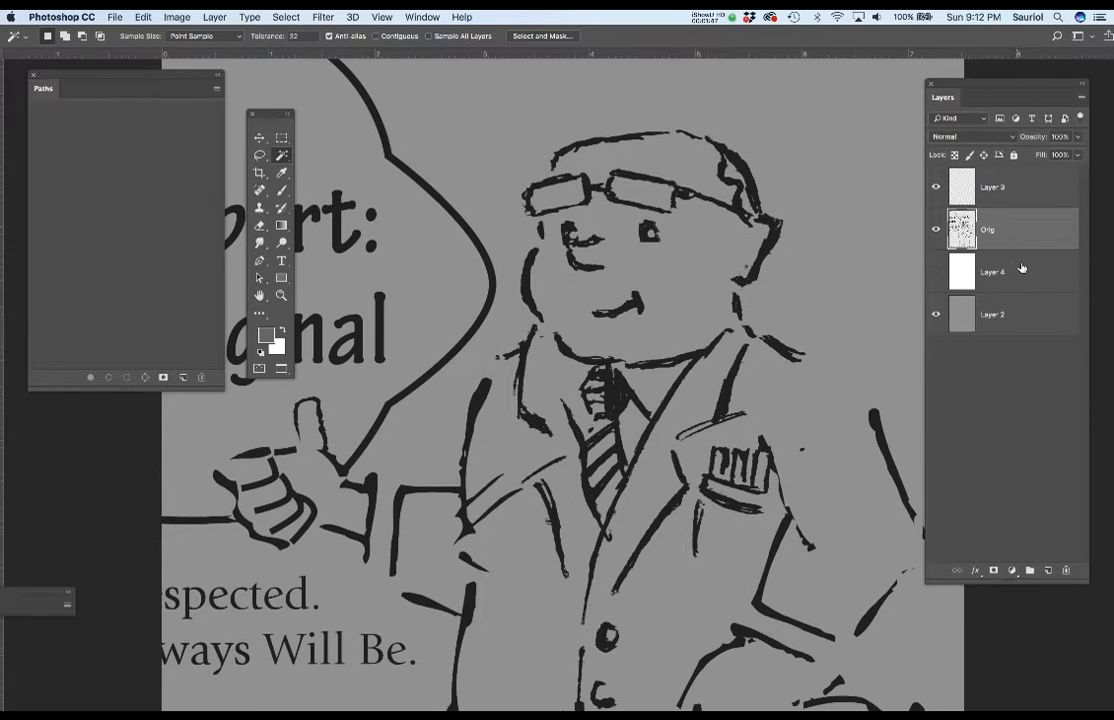
- Show the white Layer 4 behind the line art and hide the grey Layer 2
click(1059, 273)
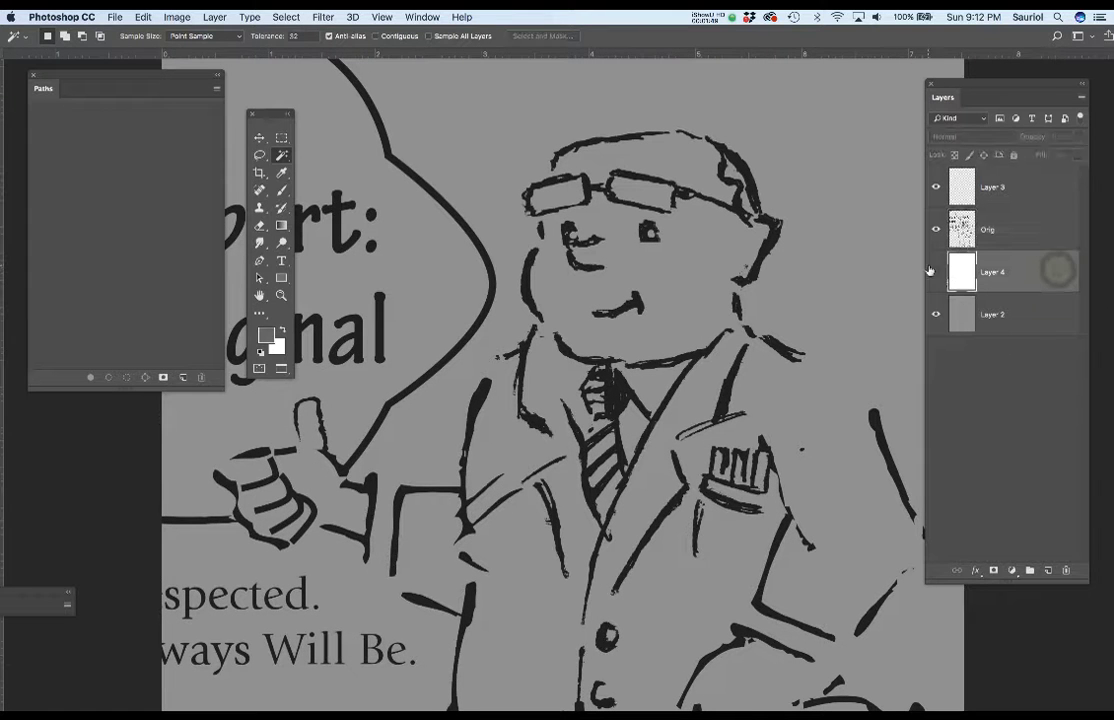
click(935, 272)
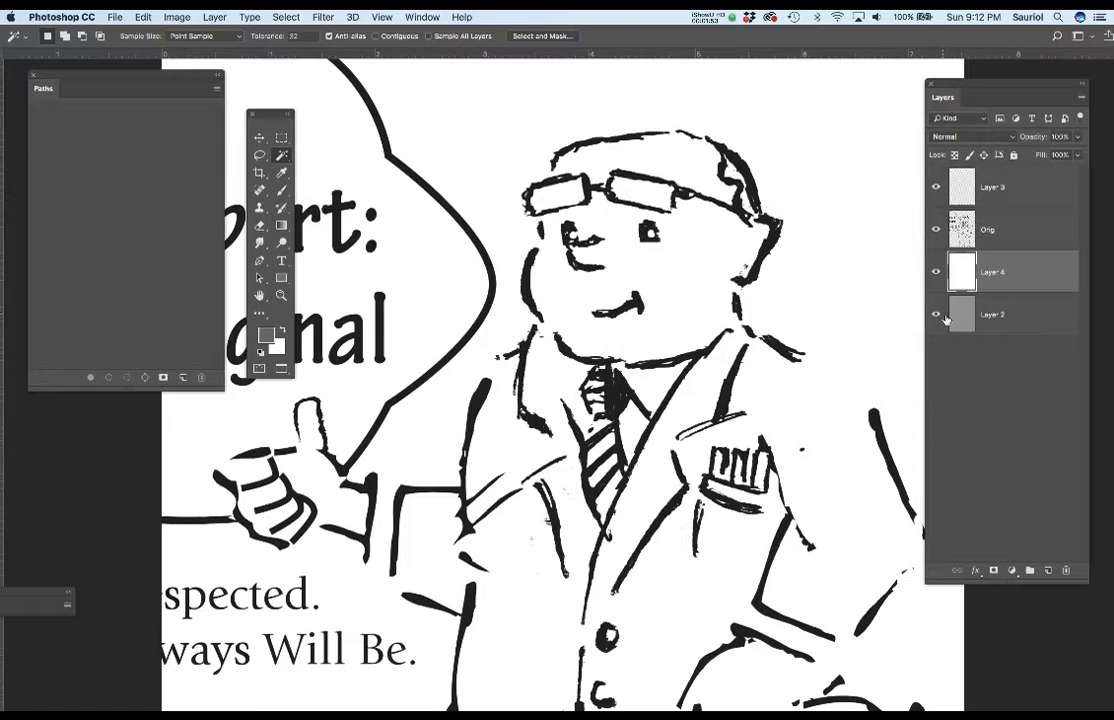
drag(1021, 313, 934, 316)
click(935, 316)
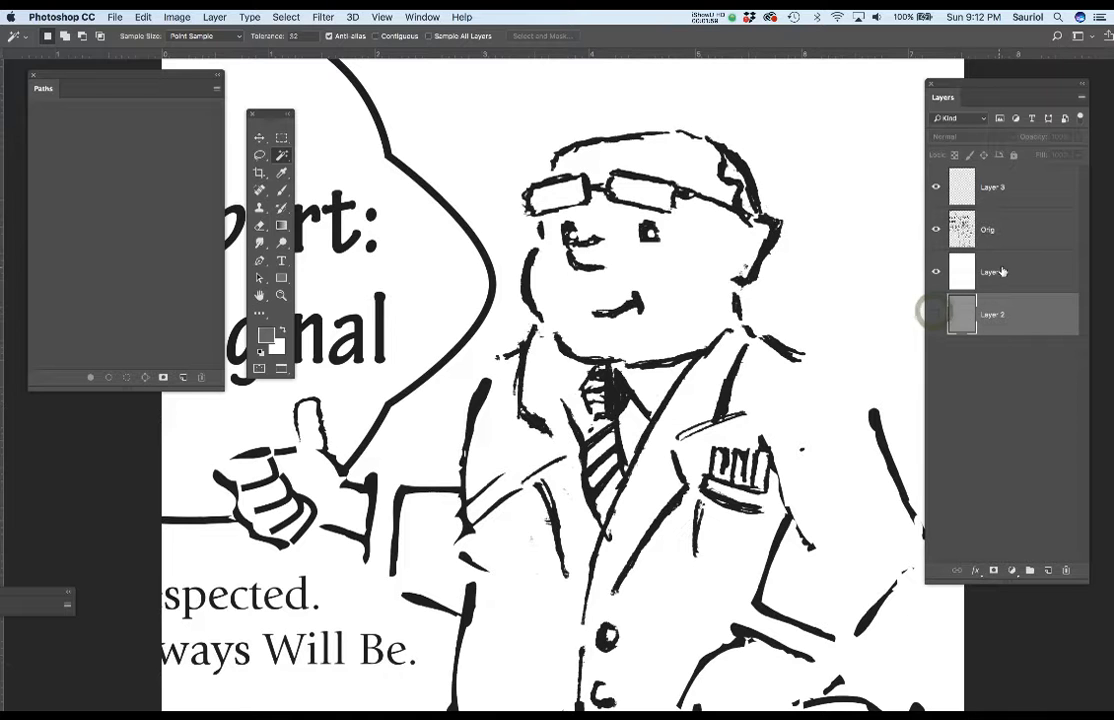
- Add three new layers directly above Layer 4 and rename the uppermost of them Head
click(1020, 268)
click(1048, 570)
click(1048, 570)
click(1048, 570)
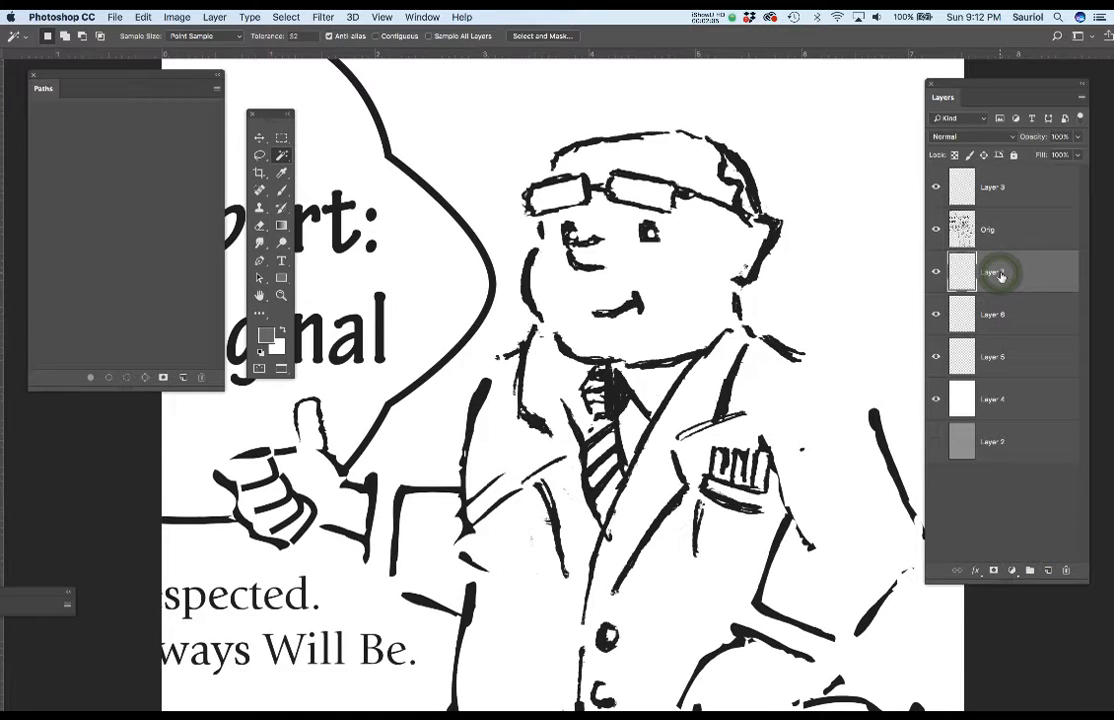
key(d)
key(a)
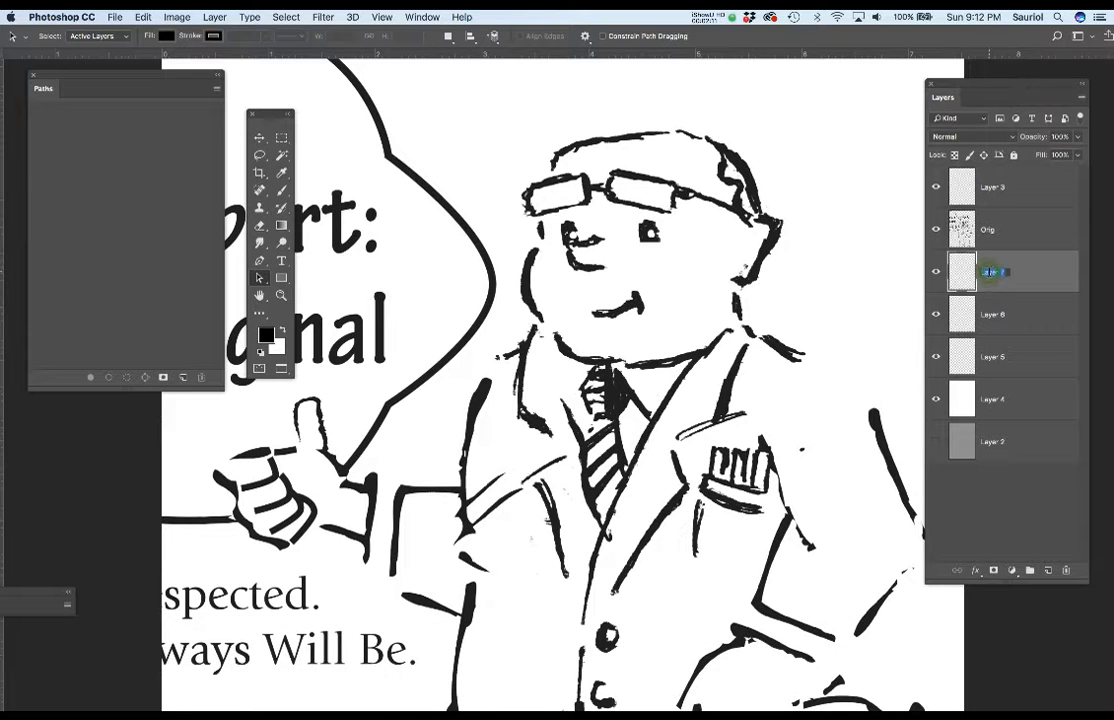
text(Head)
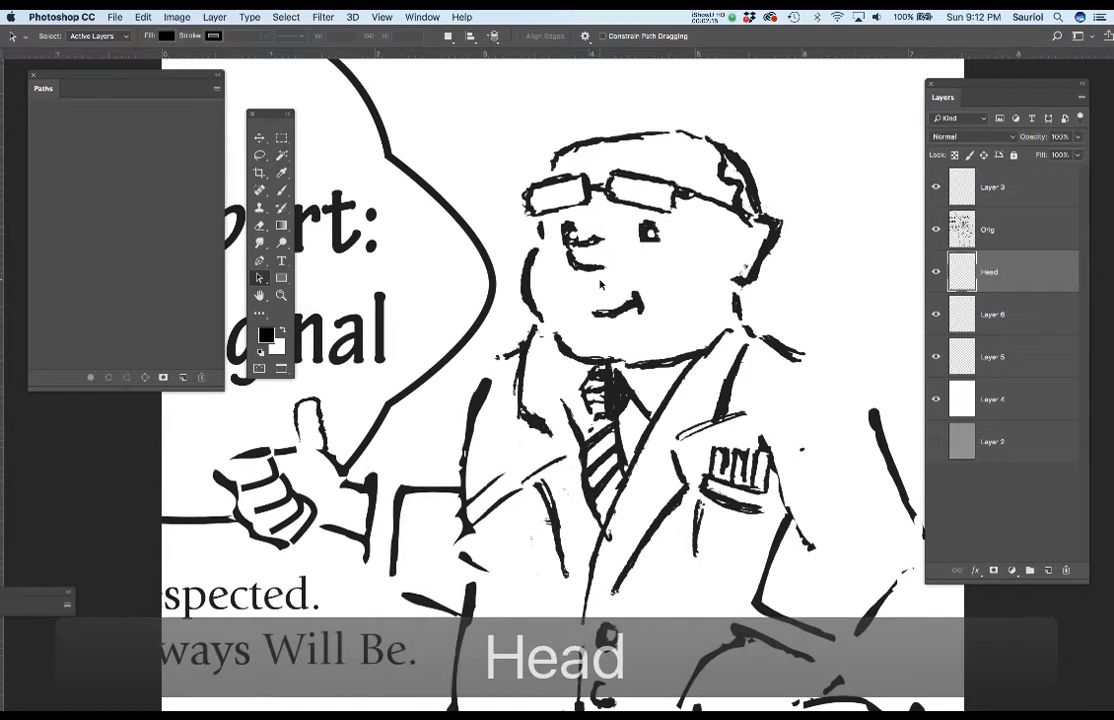
- Activate the Pen tool and lower the Orig layer's opacity to about 18% as a faint tracing guide
text(p)
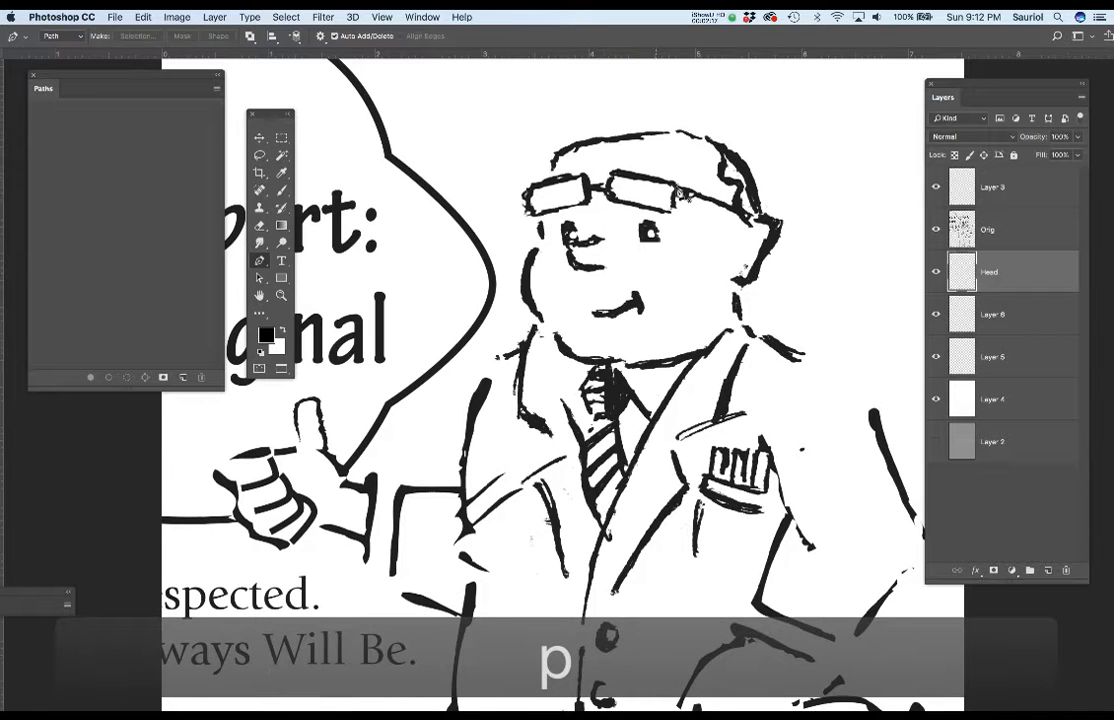
scroll(640, 208, up, 3)
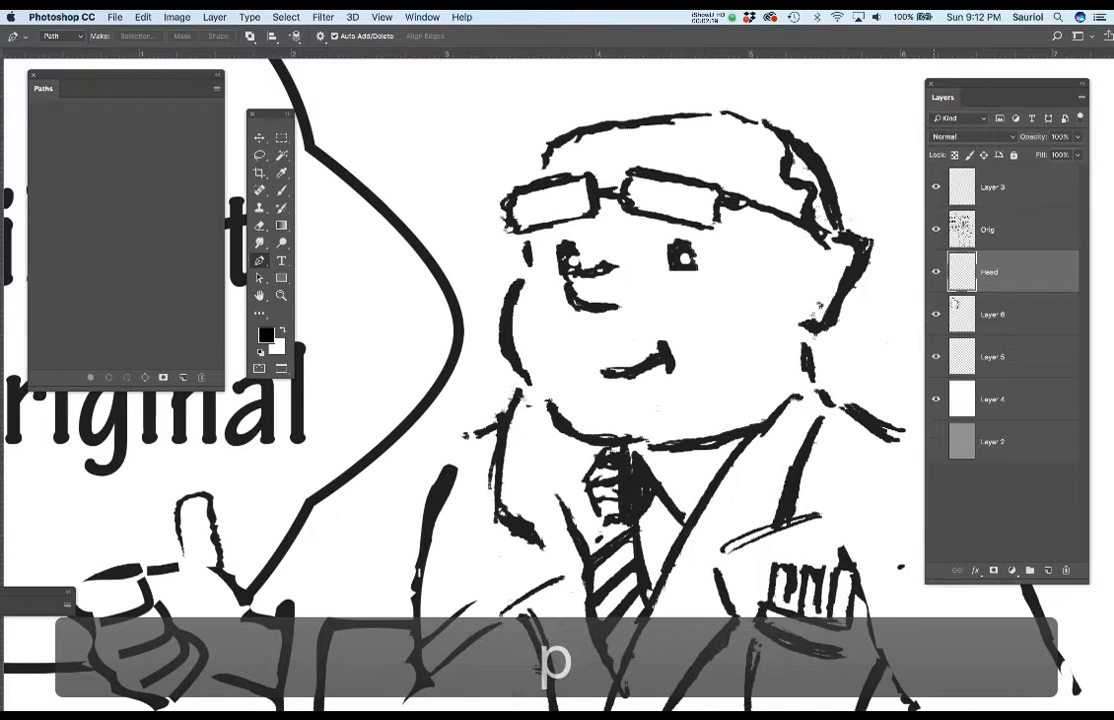
click(1015, 230)
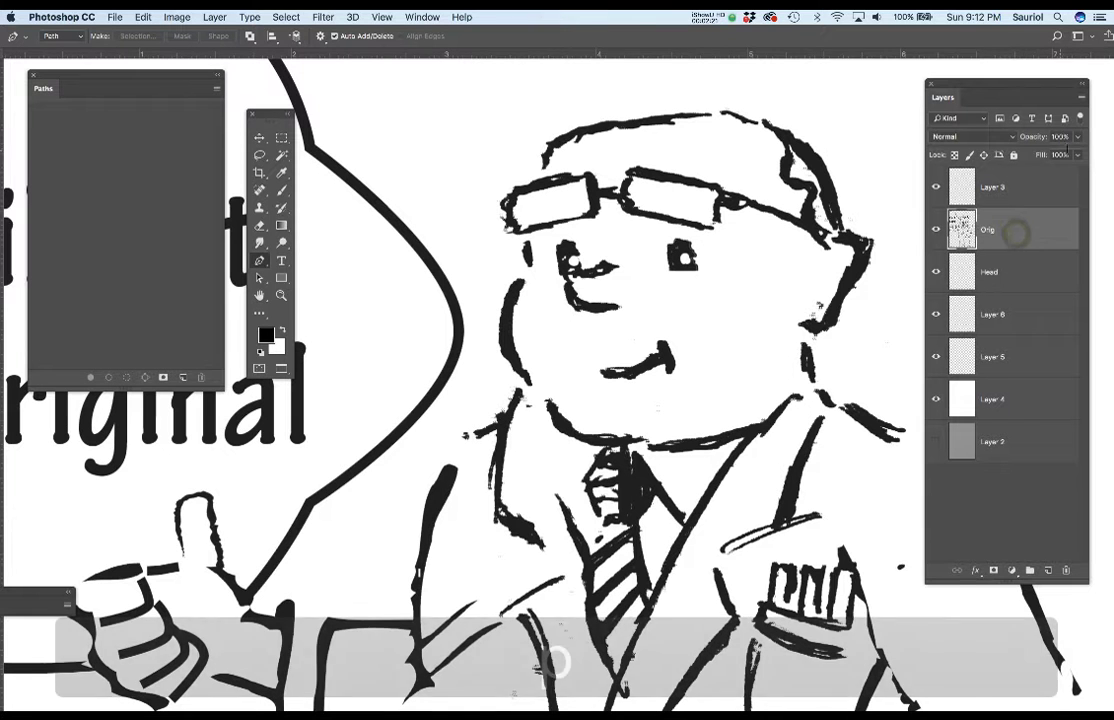
drag(1079, 151, 1028, 163)
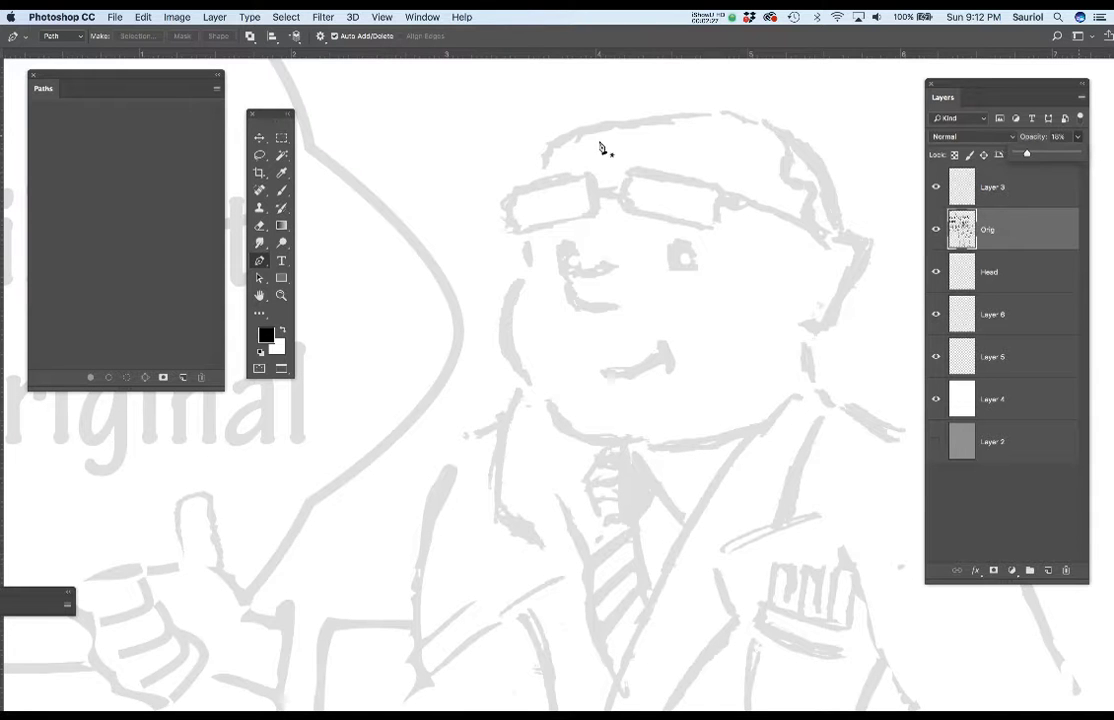
drag(540, 183, 642, 119)
key(BackSpace)
key(BackSpace)
- Switch to the open Ford advertisement scan and examine the line work of the sign and the cartoon figure closely
key(ctrl+Tab)
drag(396, 143, 645, 48)
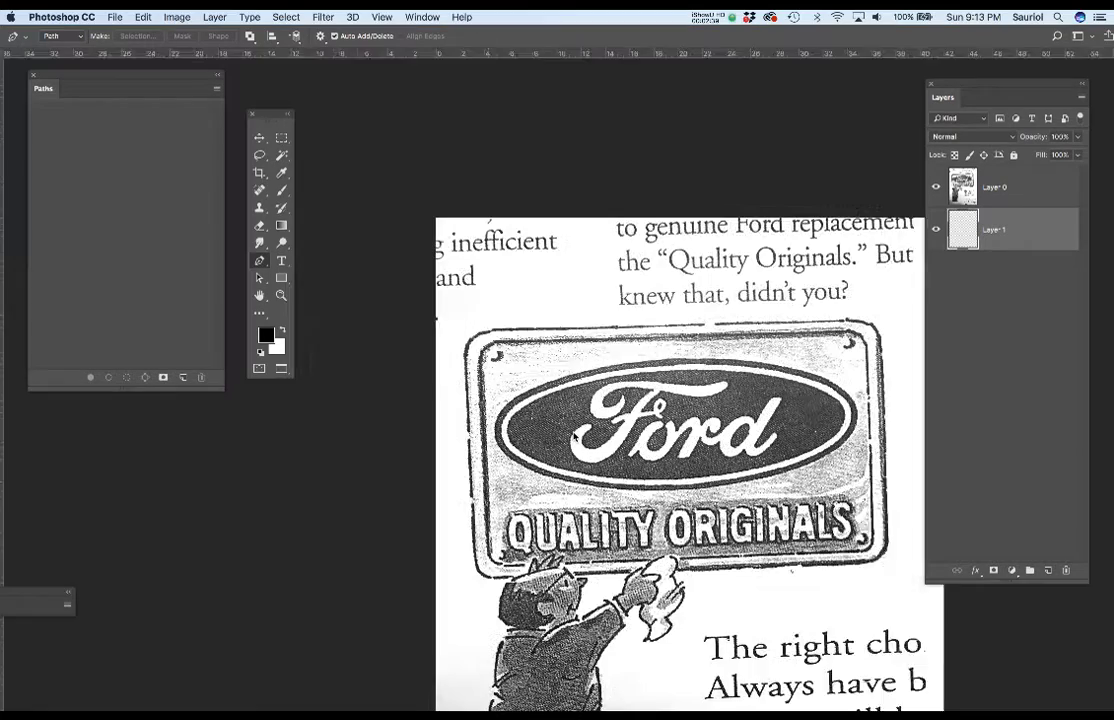
key(super+equal)
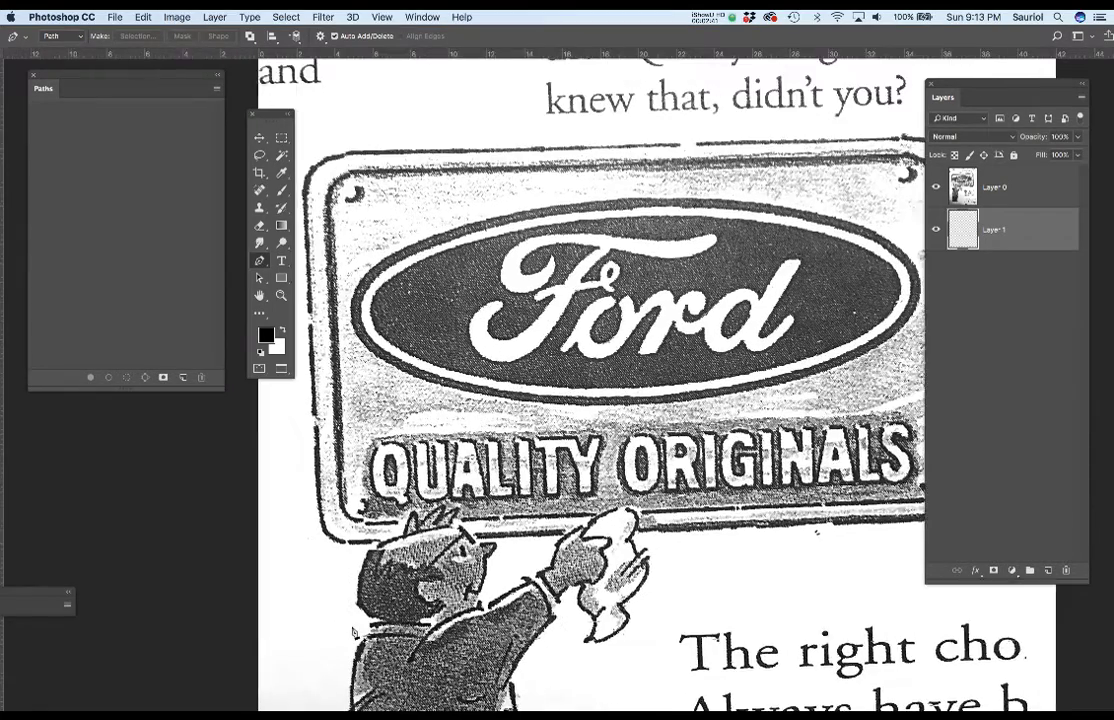
key(super+equal)
key(super+equal)
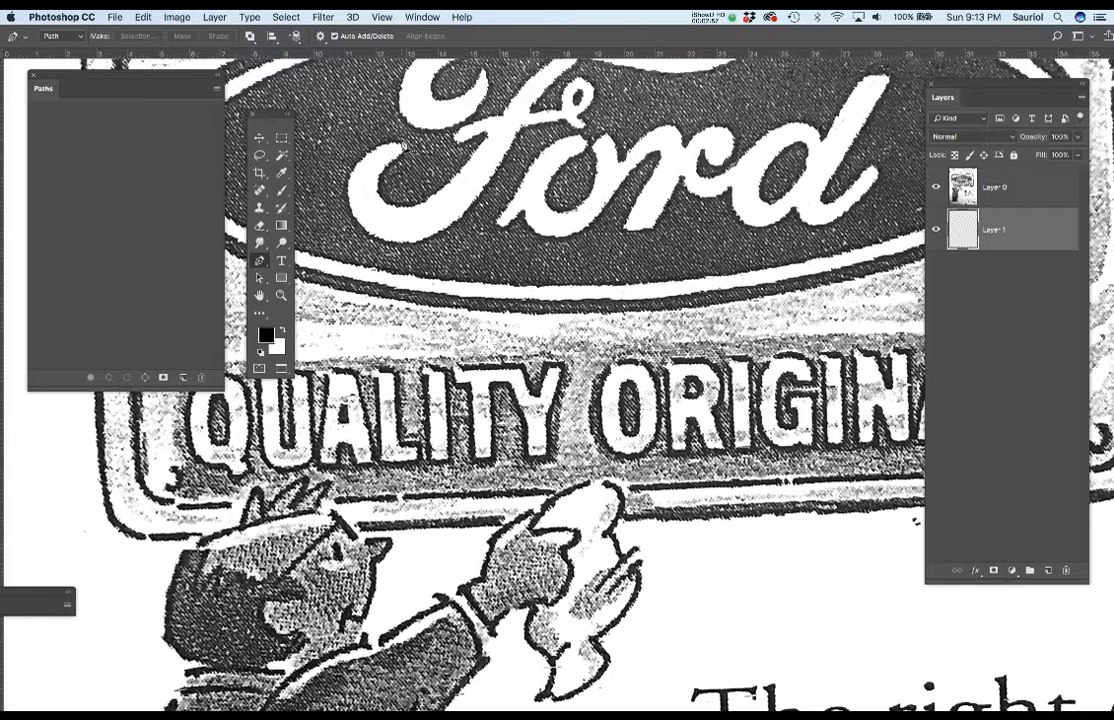
- Return to the cartoon document and trace a Pen path along the inside of the hairline from the forehead to the ear
key(super+grave)
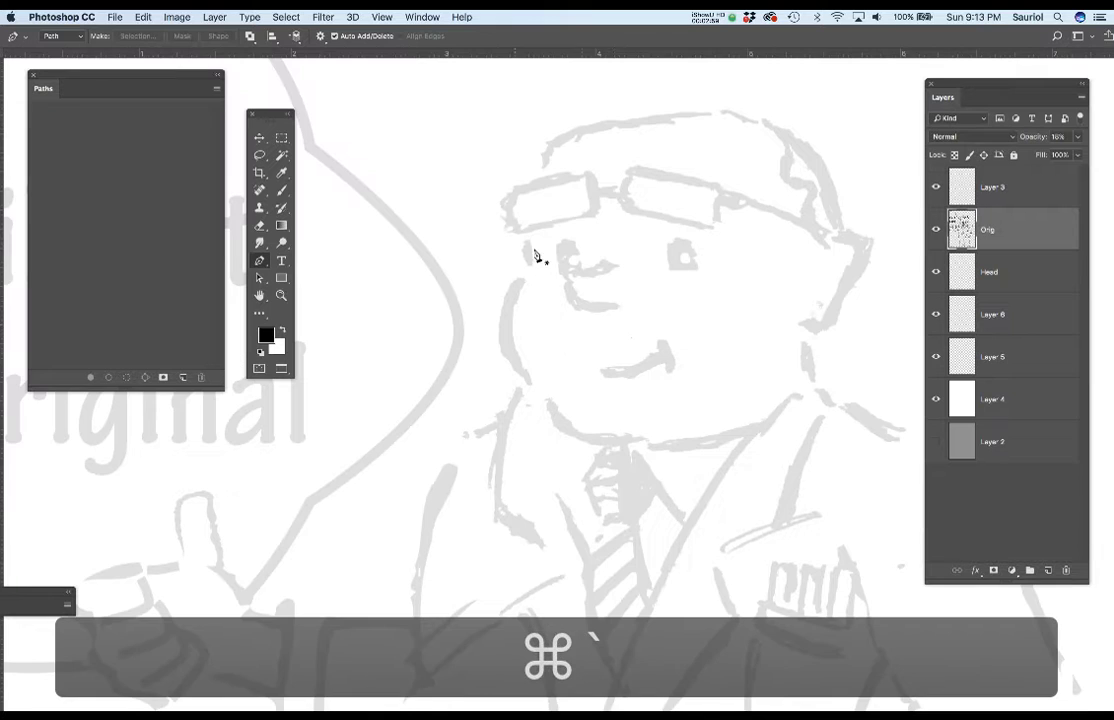
click(542, 180)
click(577, 147)
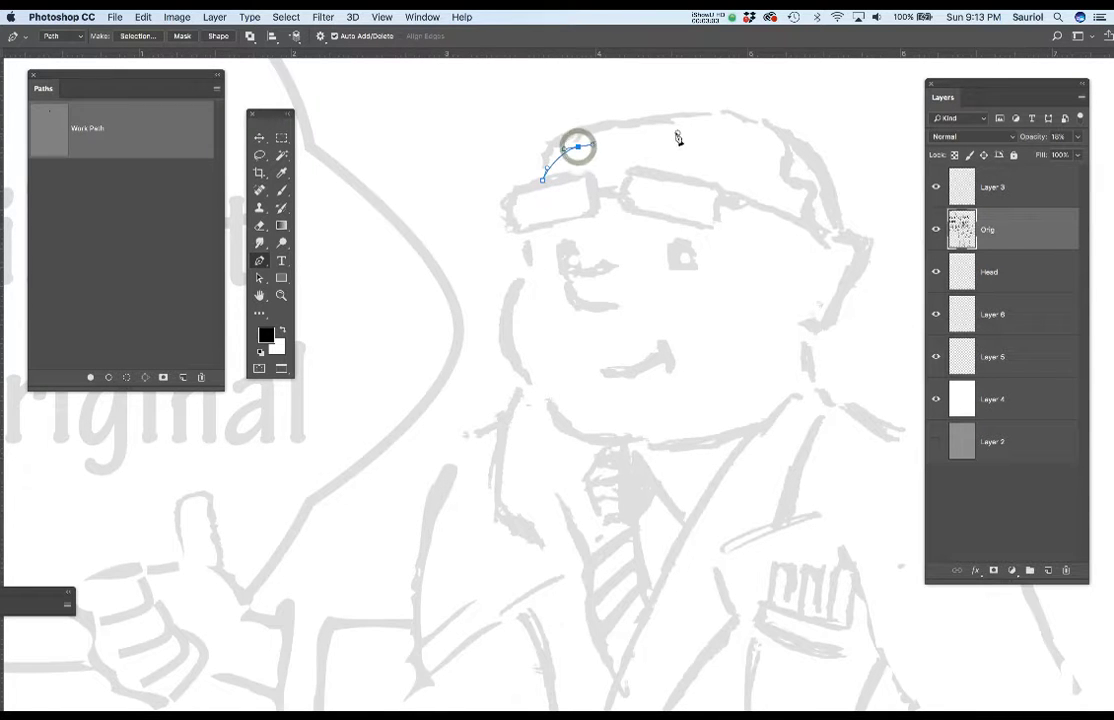
drag(677, 132, 820, 236)
click(739, 128)
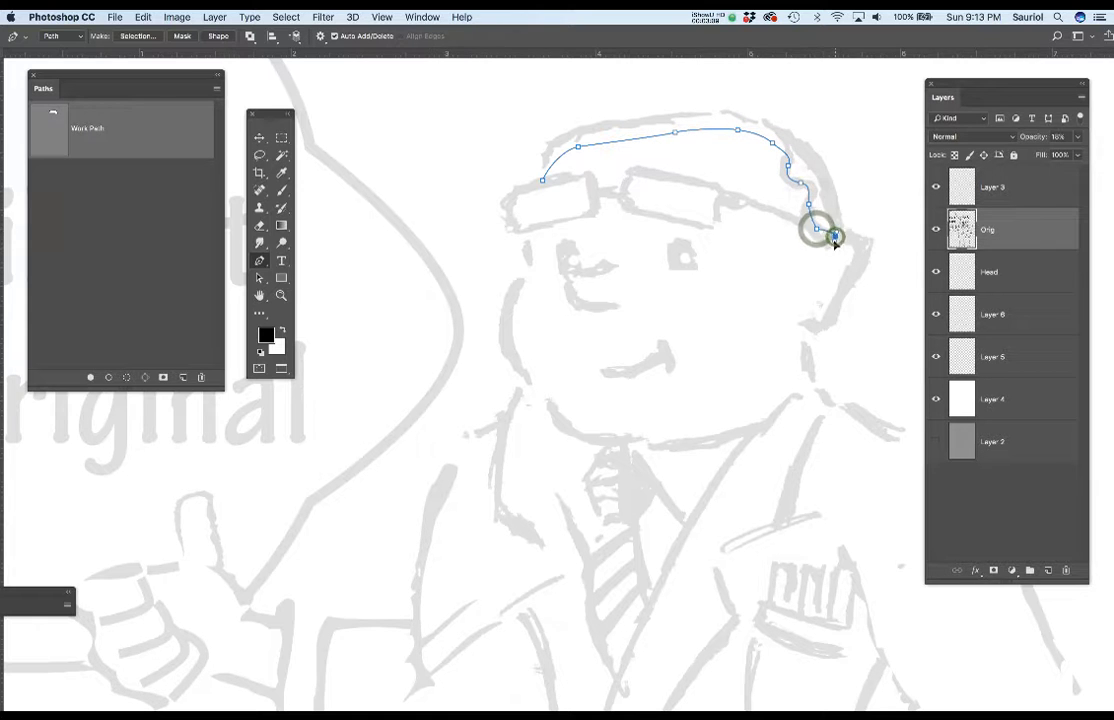
- Continue the head path around the inside of the ear and down the neck side to the jaw
click(842, 248)
click(823, 303)
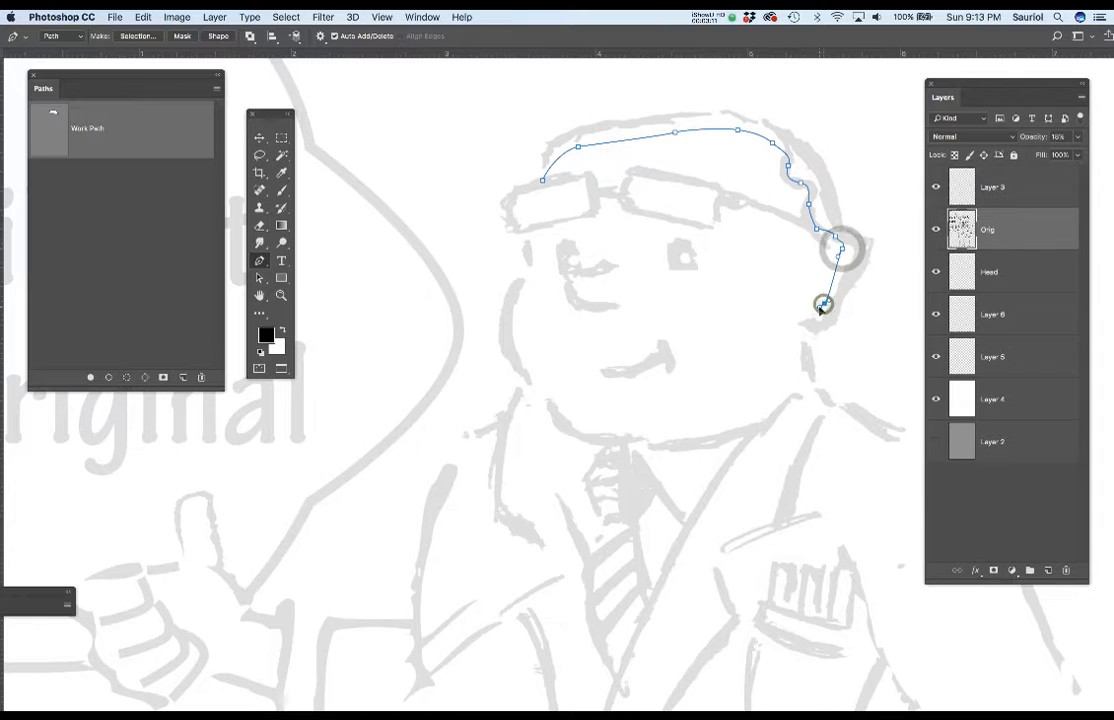
click(808, 321)
click(801, 363)
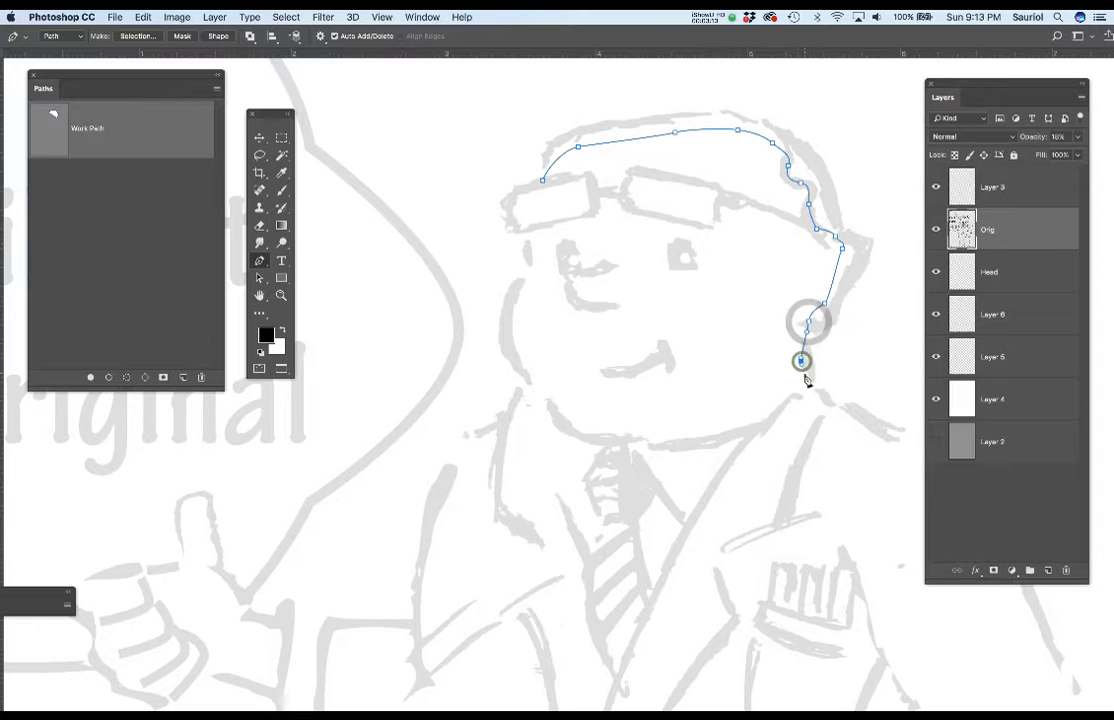
click(798, 398)
click(775, 413)
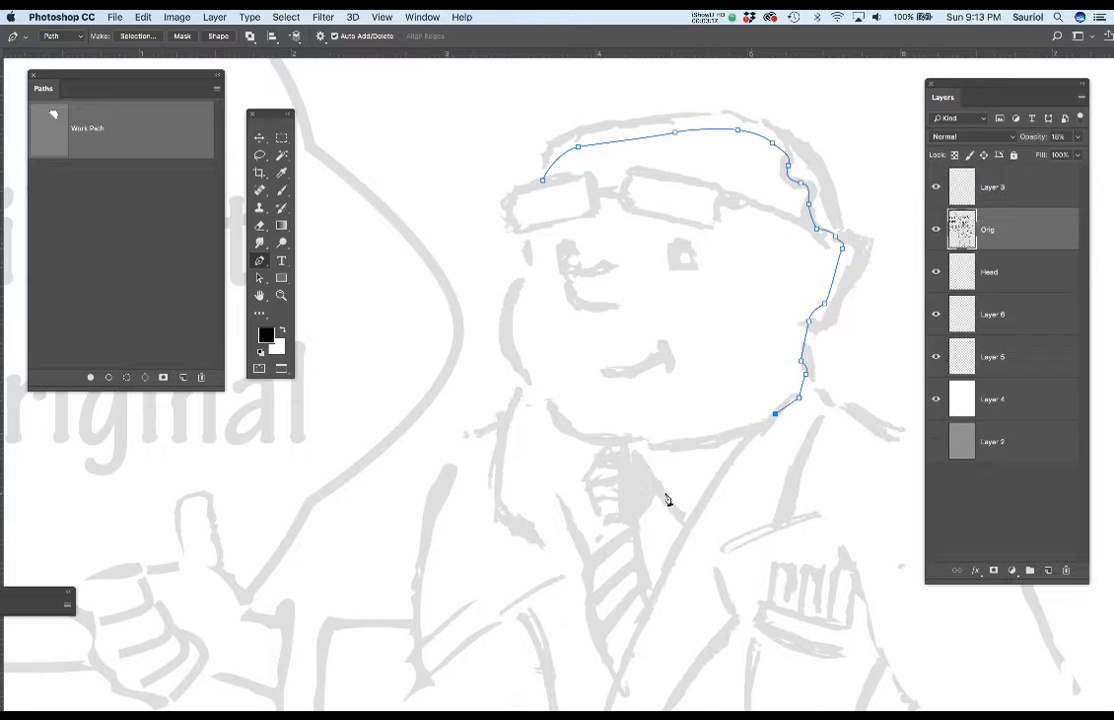
- Continue the head path along the chin and up the far cheek to just below the glasses
drag(721, 438, 693, 443)
click(651, 443)
drag(603, 442, 560, 428)
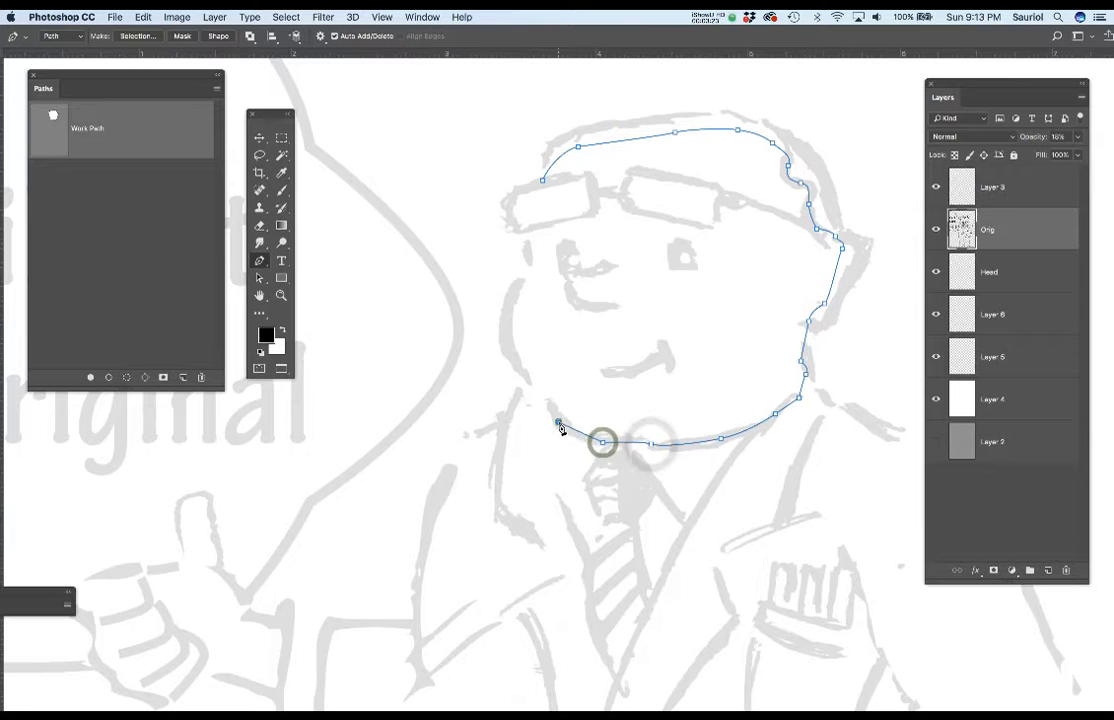
click(557, 420)
click(527, 376)
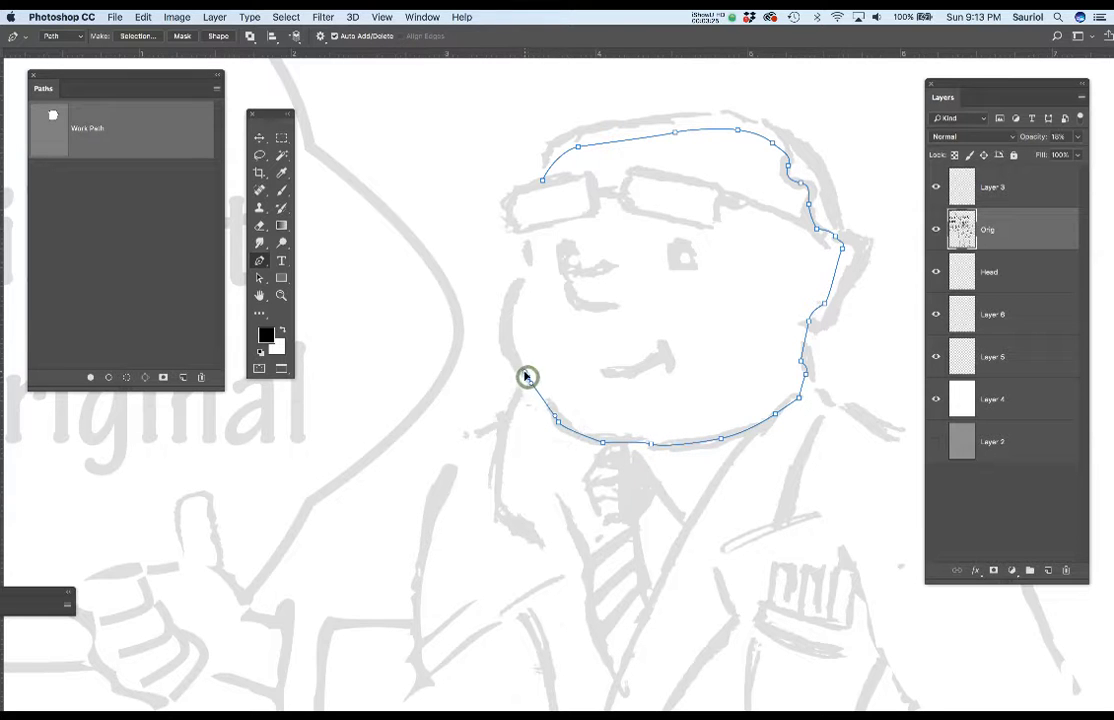
drag(508, 317, 530, 247)
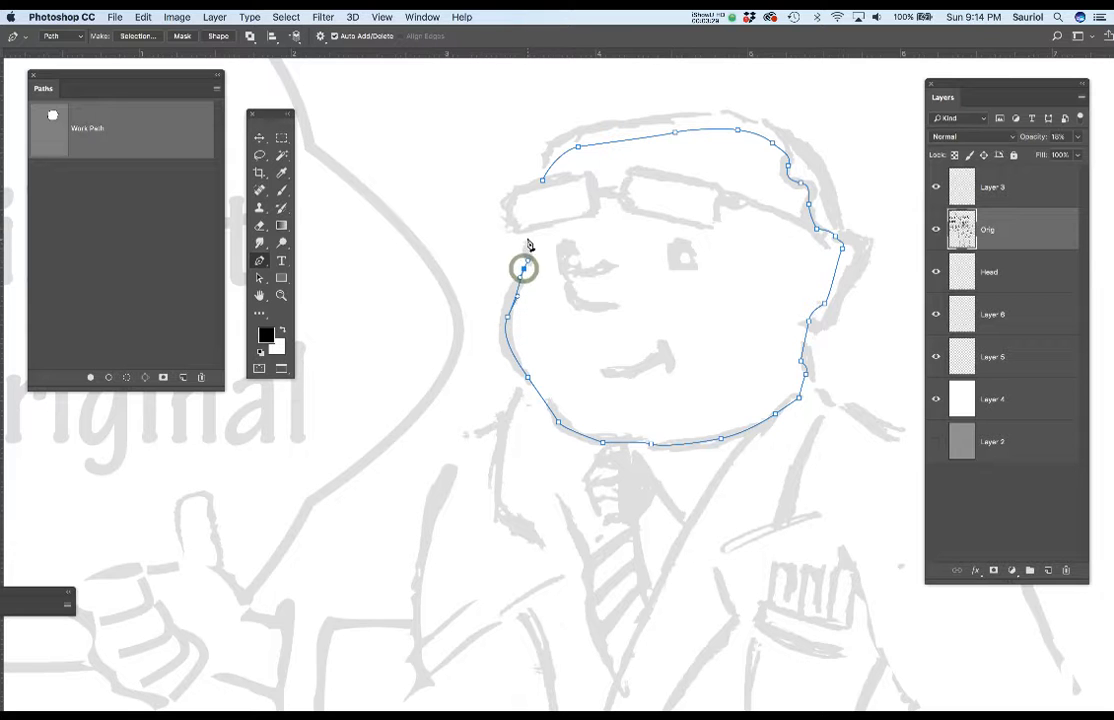
click(526, 240)
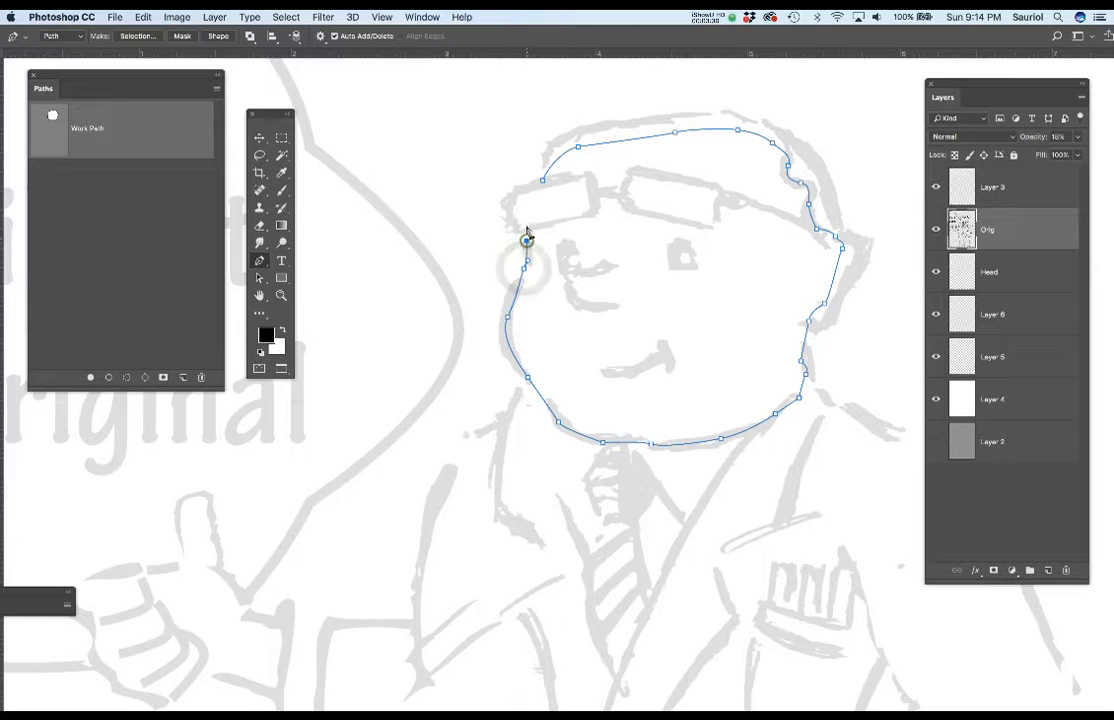
- Carry the head path under the first lens, along the bridge, and around the lower and outer edges of the second lens
drag(593, 197, 594, 214)
click(616, 196)
click(634, 212)
click(703, 227)
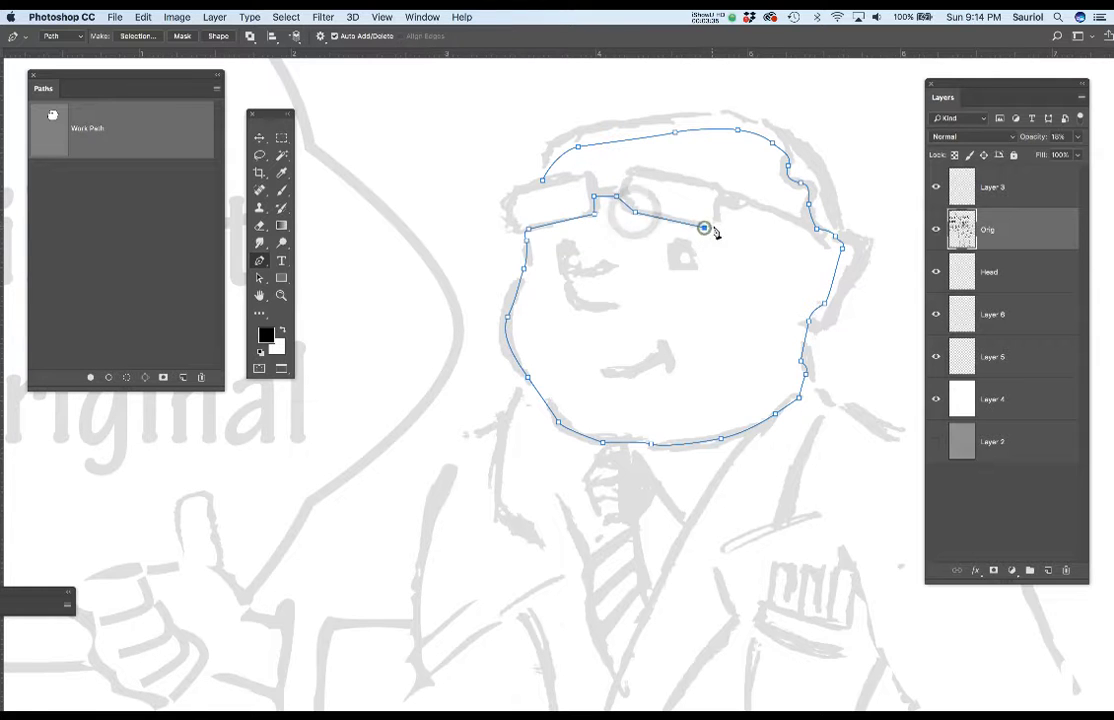
click(716, 221)
click(720, 203)
click(722, 190)
- Run the head path back over the tops of the lenses and bridge and close it at its forehead starting point
click(691, 179)
click(629, 172)
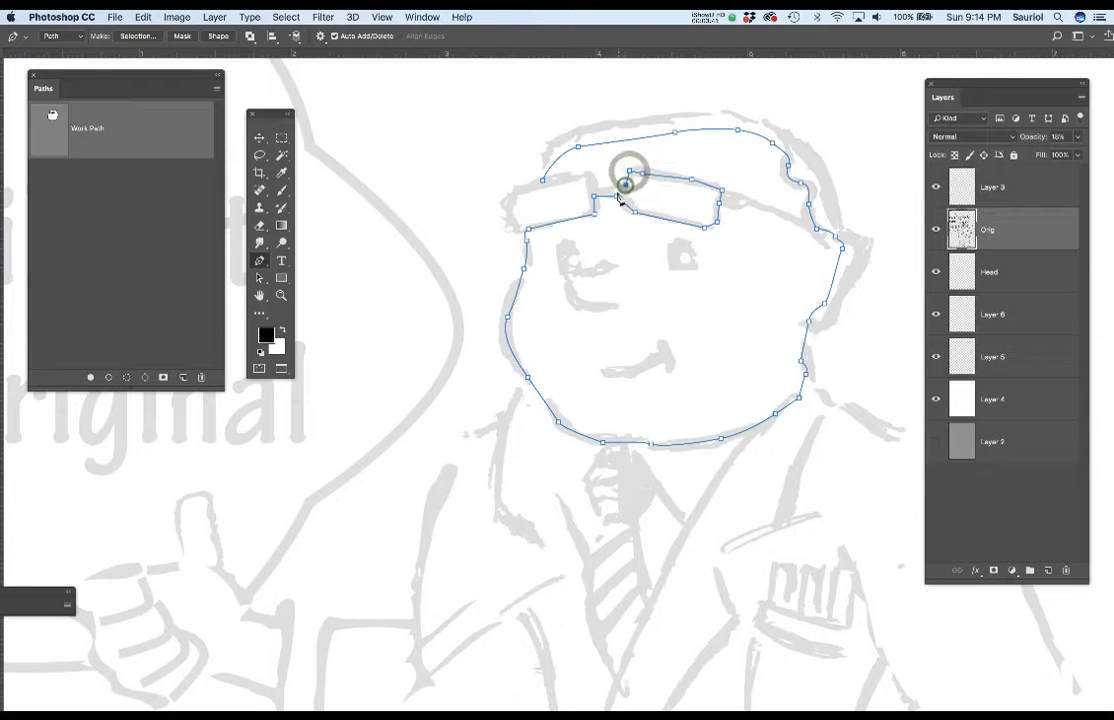
click(614, 188)
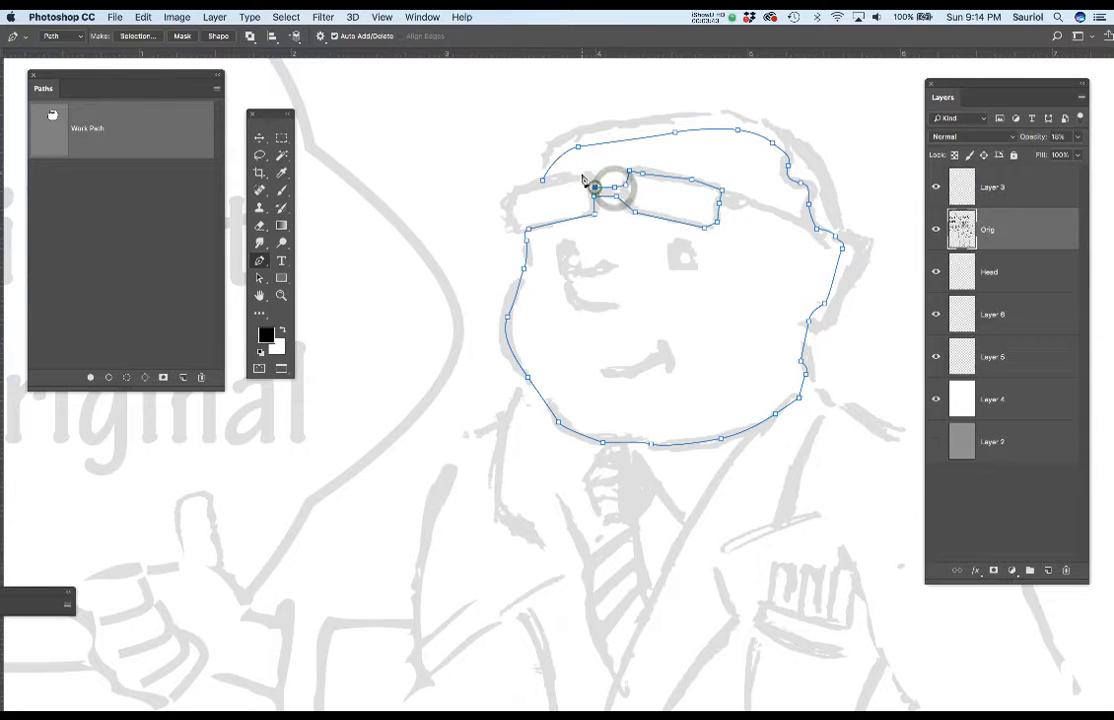
click(555, 180)
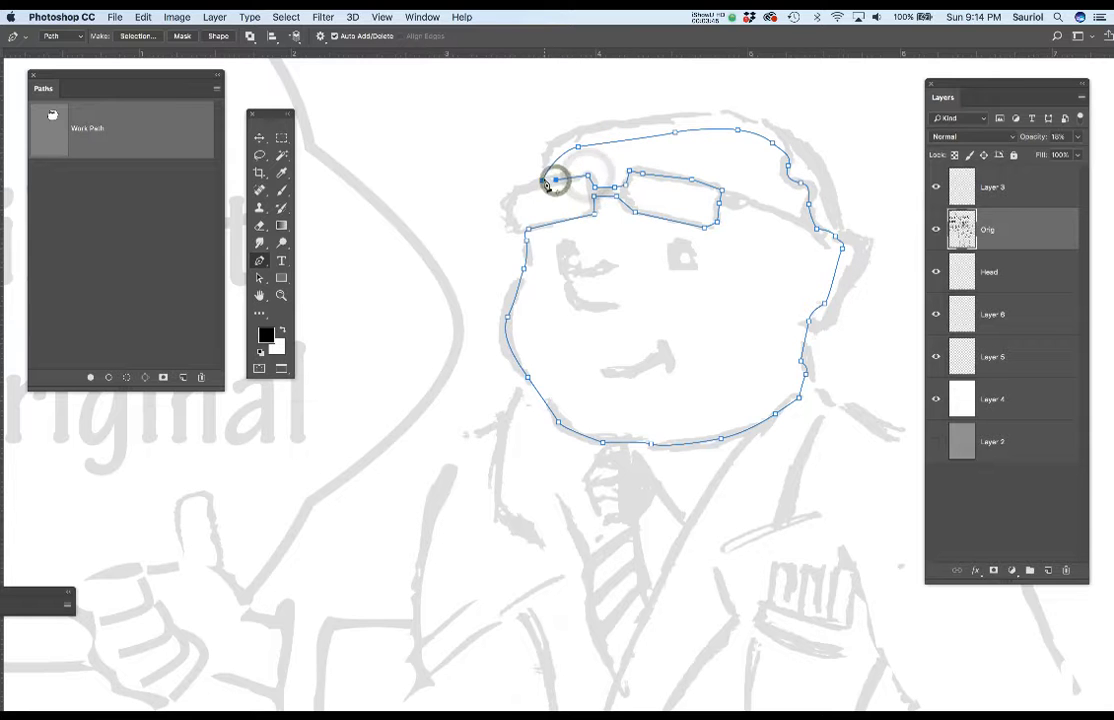
click(542, 180)
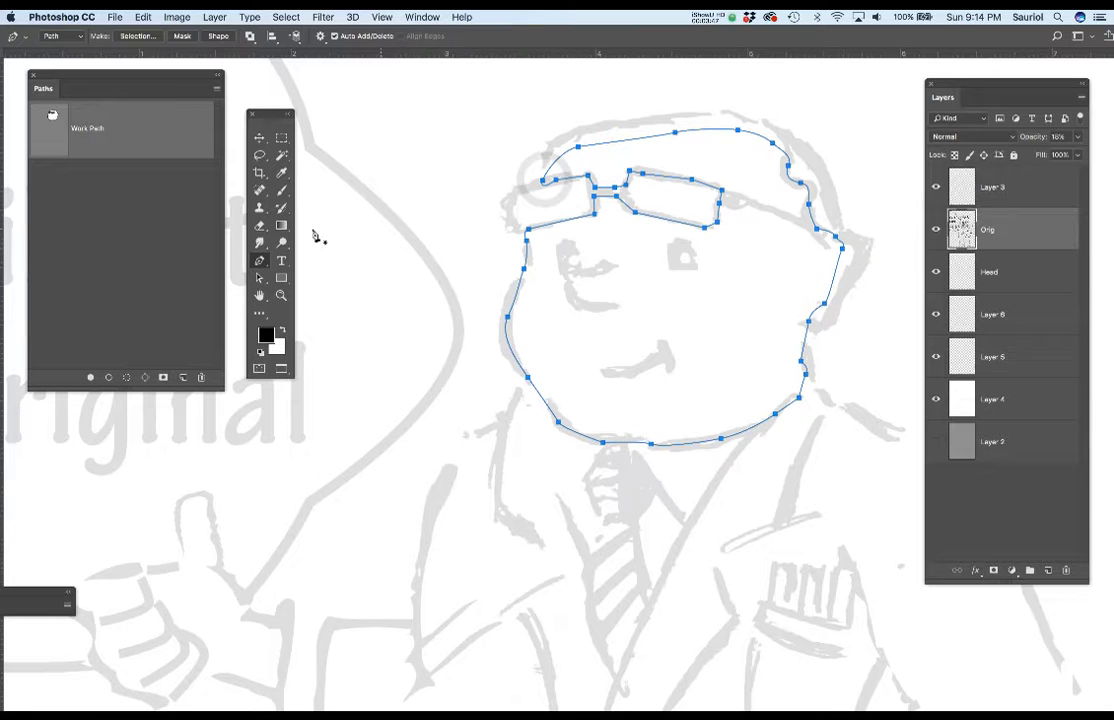
- Save the work path under the name Head and load it as a selection
double_click(87, 128)
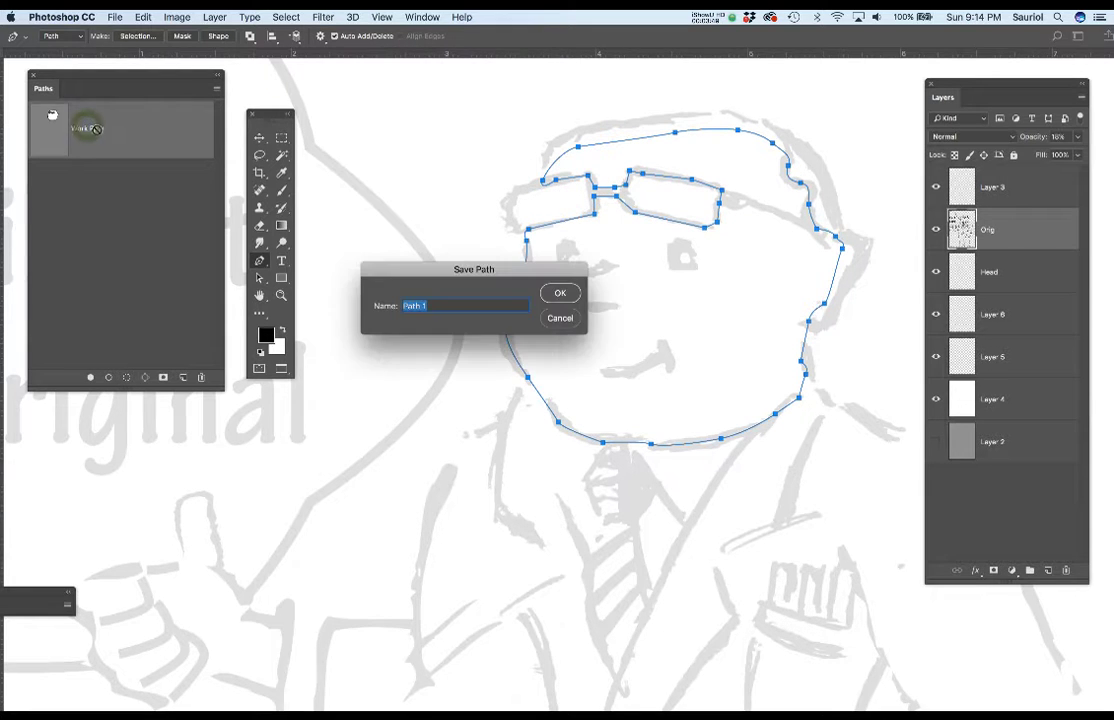
text(Head)
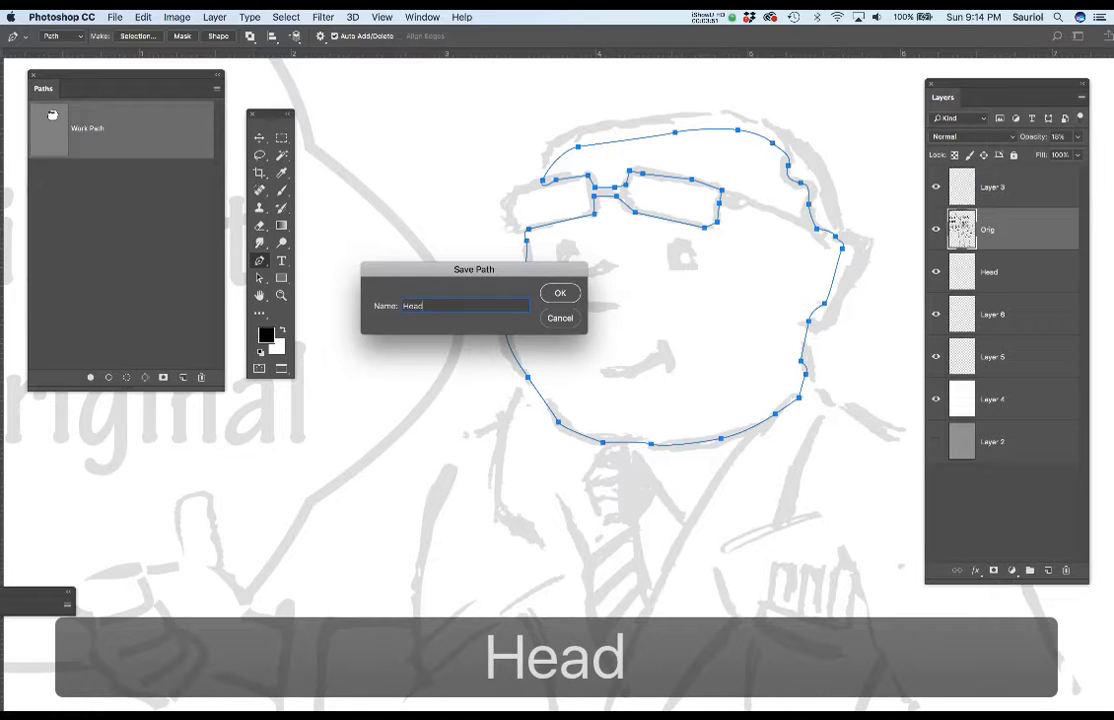
key(Return)
key(s)
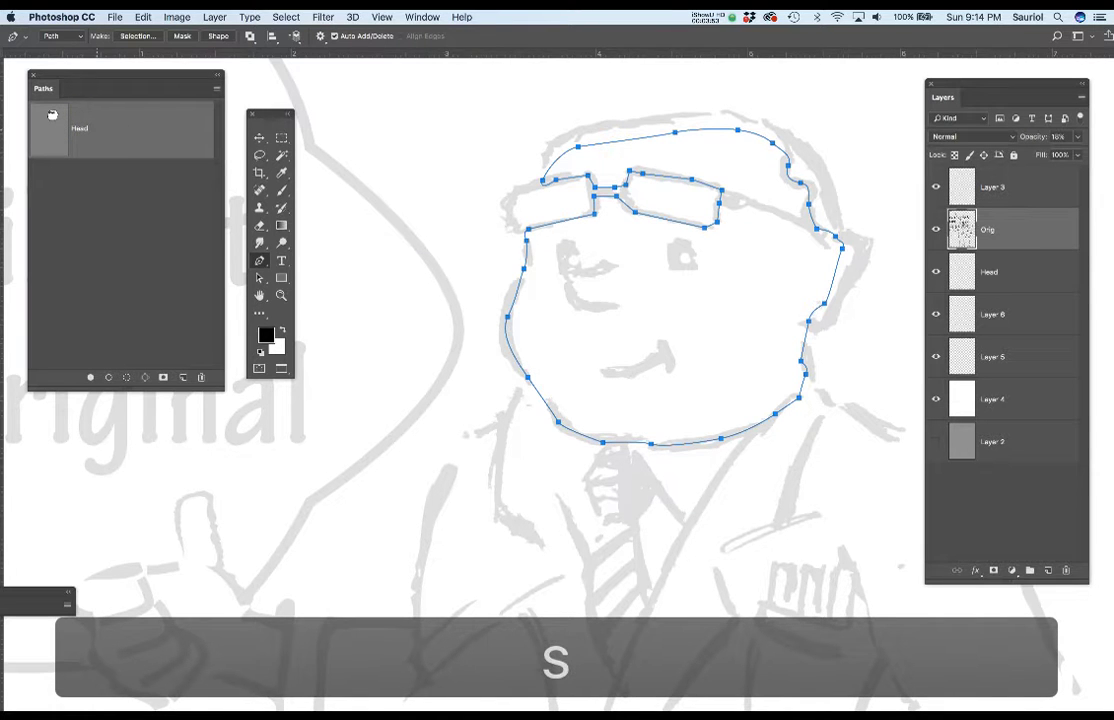
super+click(52, 117)
click(78, 175)
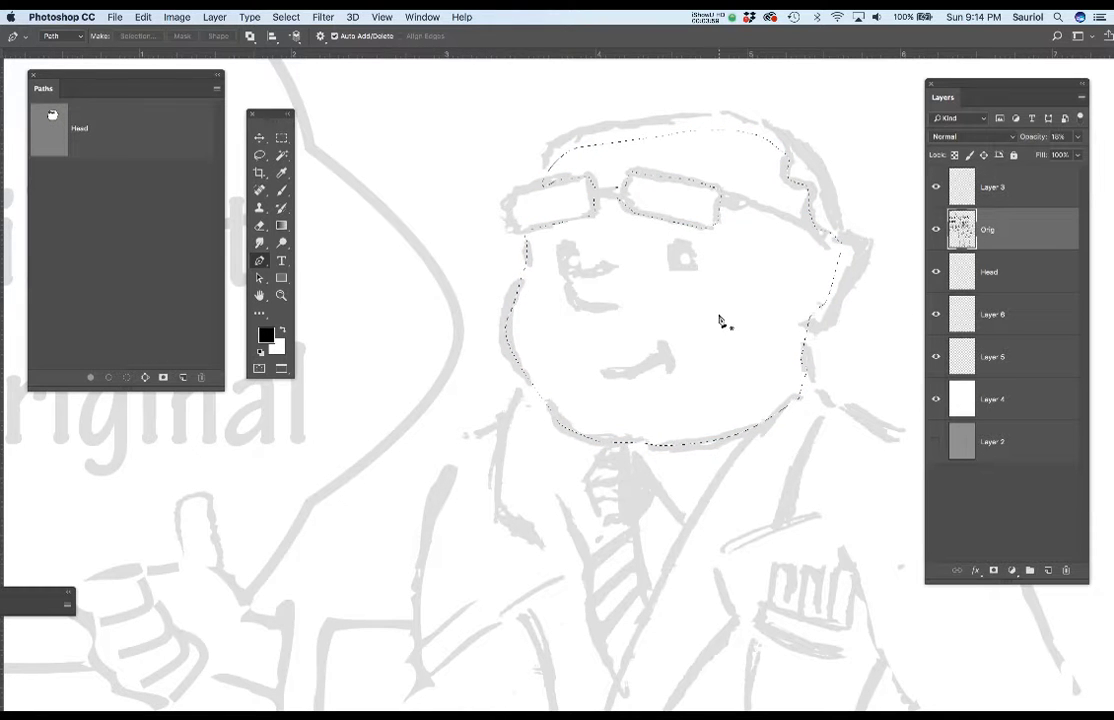
- Activate the Brush tool and enlarge the brush to 250 px for shading the head
scroll(720, 318, down, 2)
scroll(720, 318, right, 1)
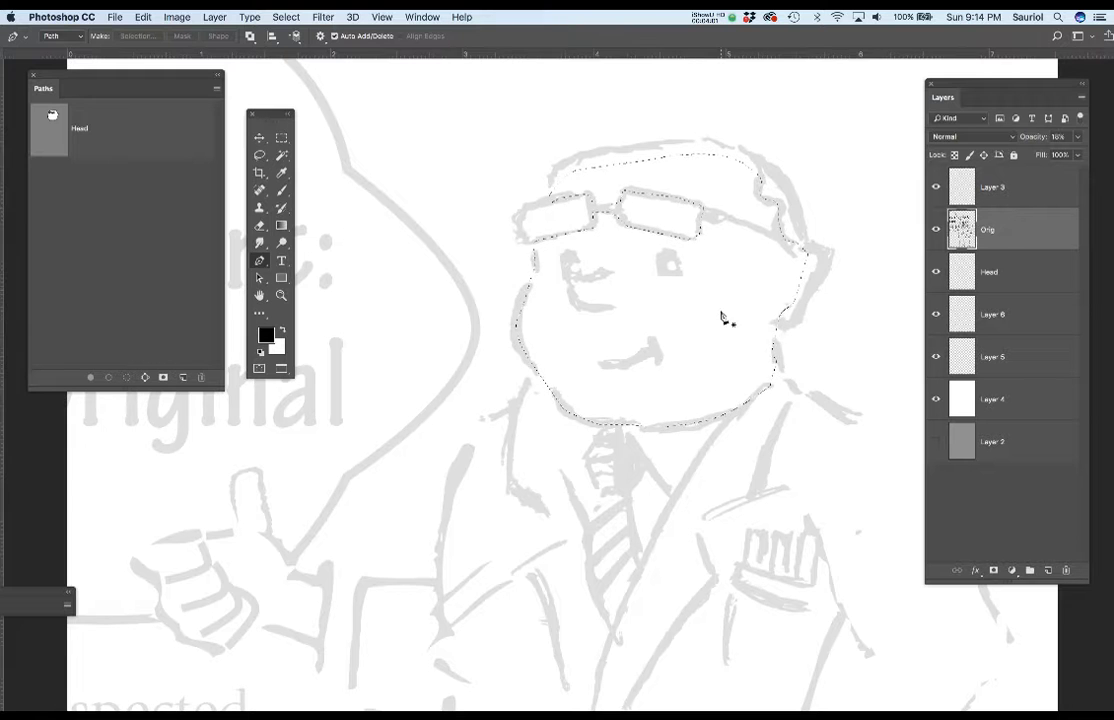
key(b)
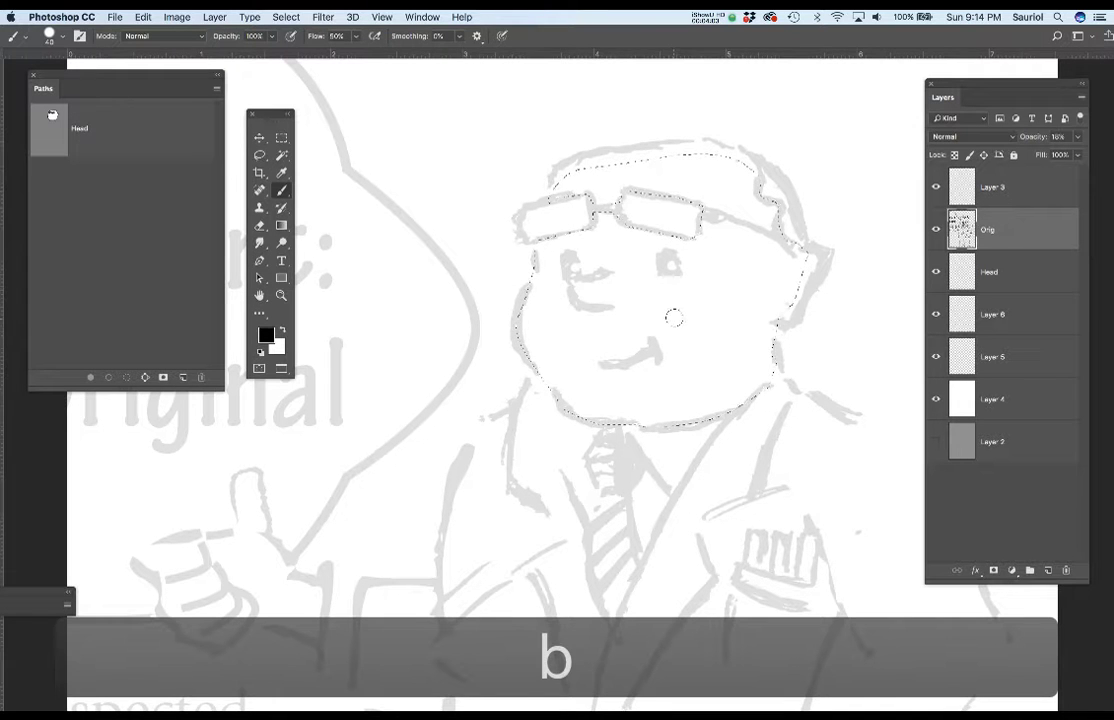
key(bracketright)
key(bracketright)
key(bracketright)
key(bracketright)
key(bracketright)
key(bracketright)
key(bracketright)
key(bracketright)
key(bracketright)
key(bracketright)
key(bracketright)
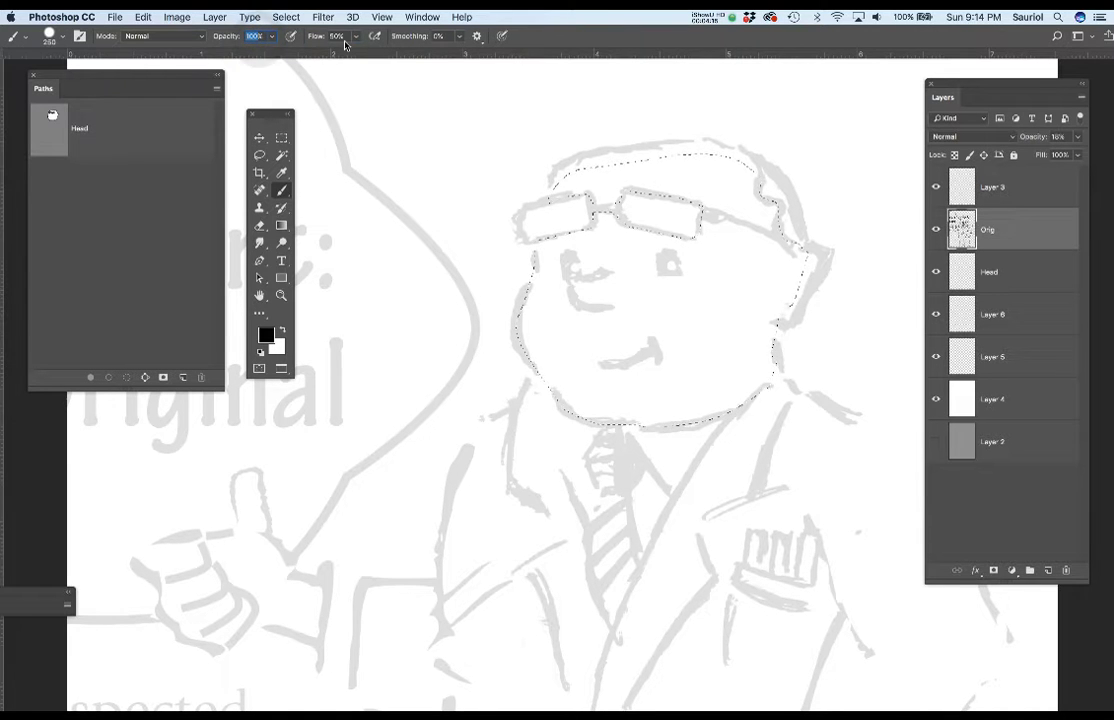
- Set the brush flow to 10% and make the Head layer active
text(10)
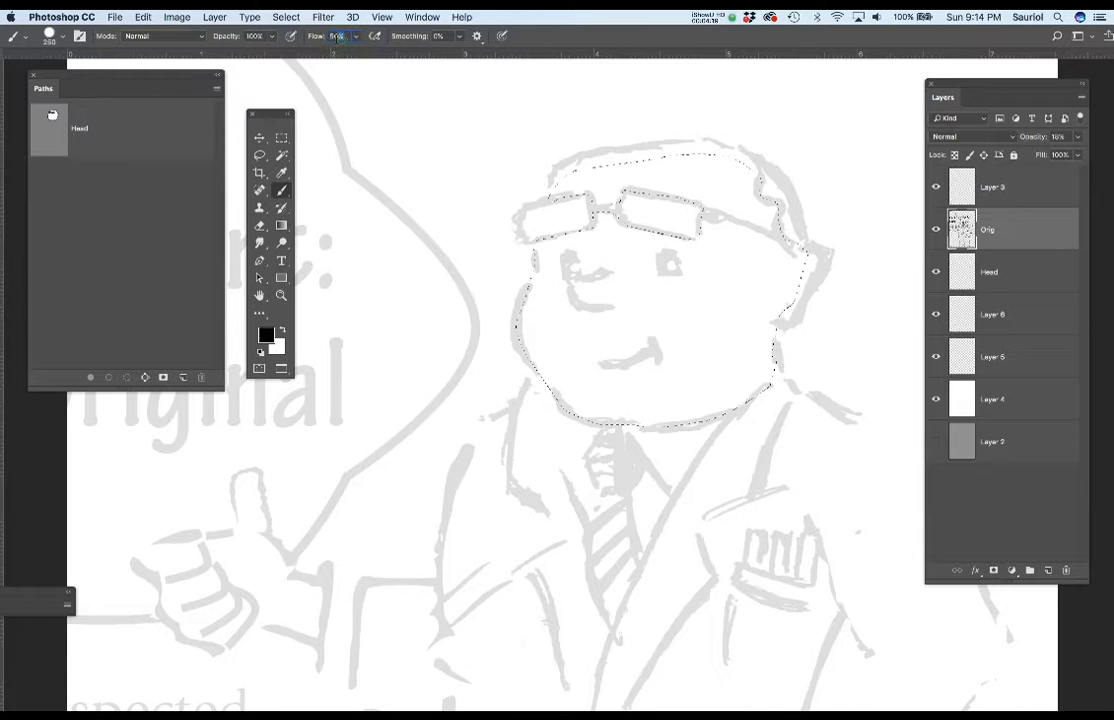
text(1)
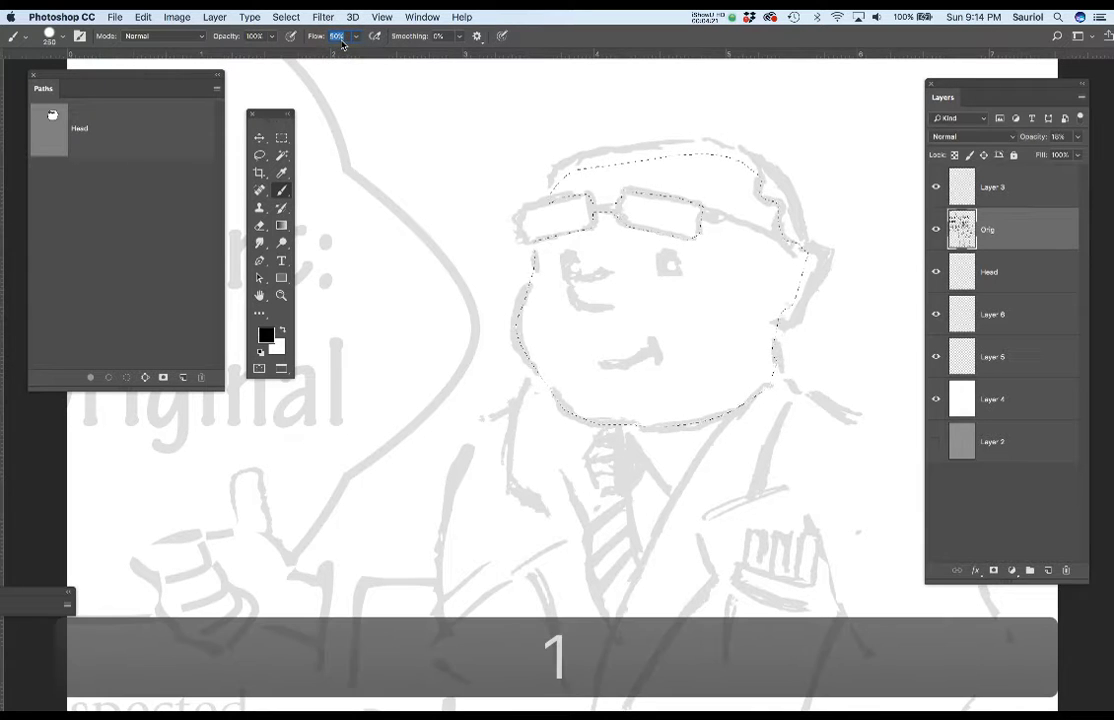
text(0)
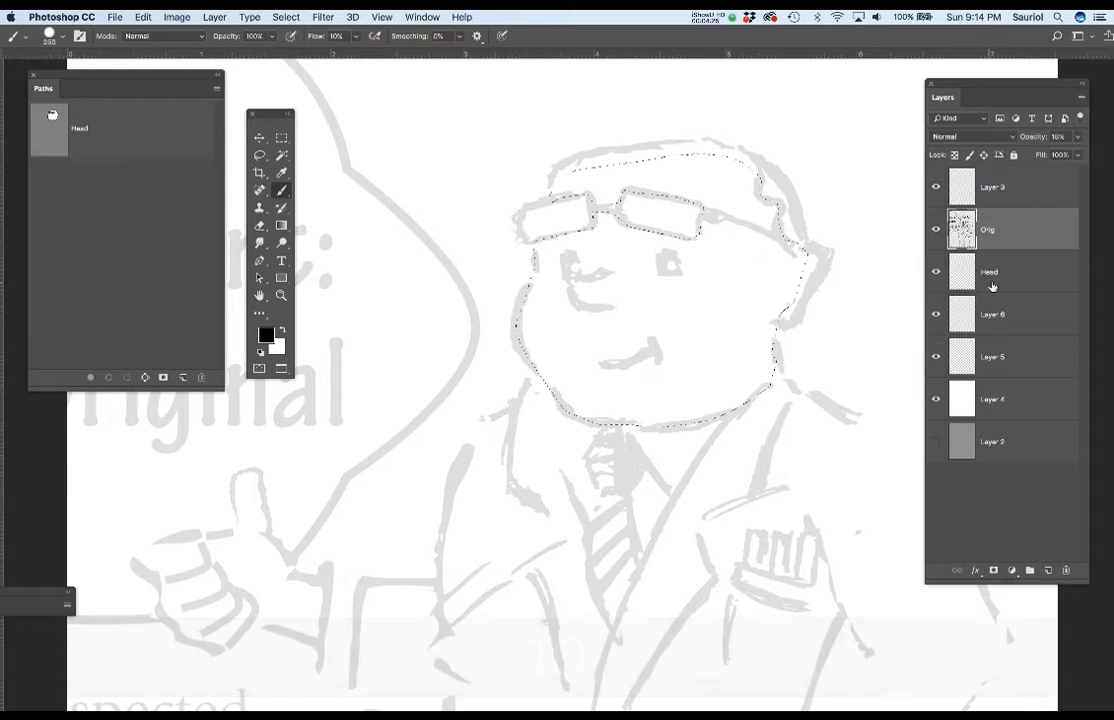
click(1002, 275)
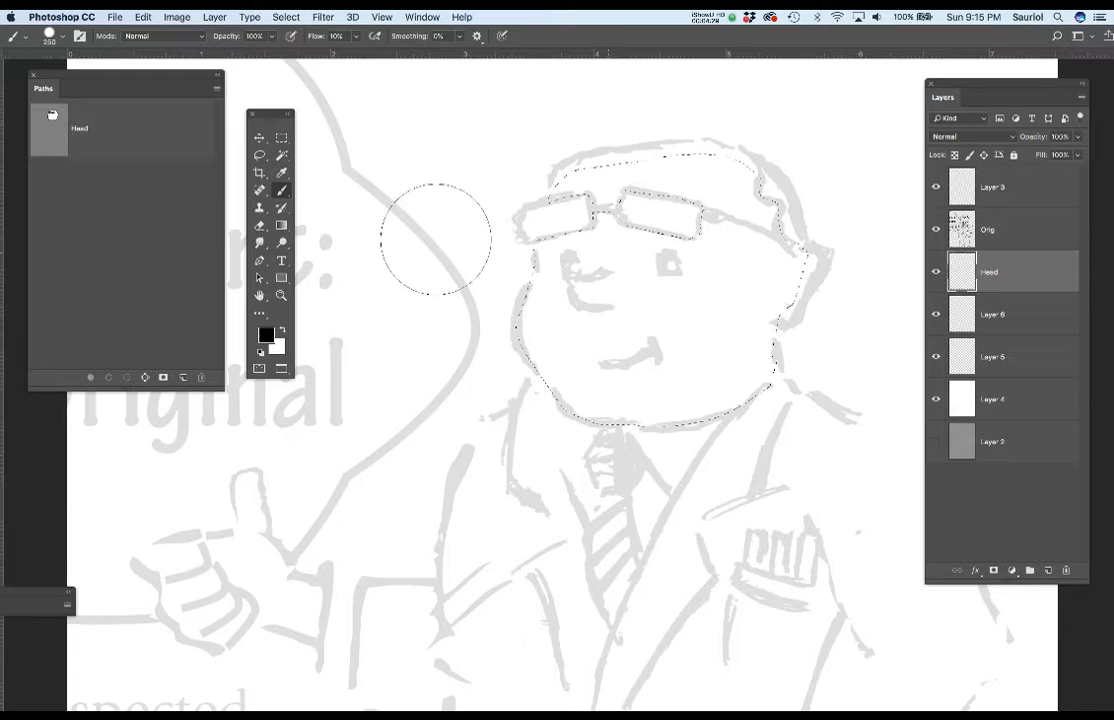
- Try a brush stroke over the head selection with mid-grey #9a9a9a as the foreground colour, and undo the stroke
key(i)
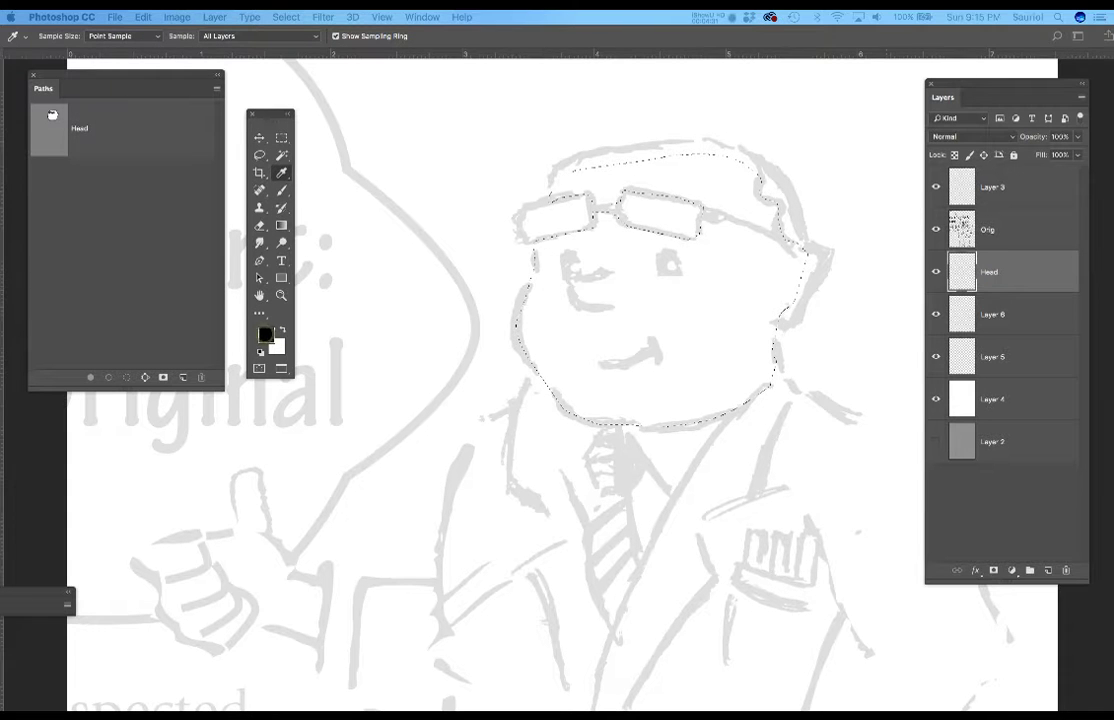
click(266, 335)
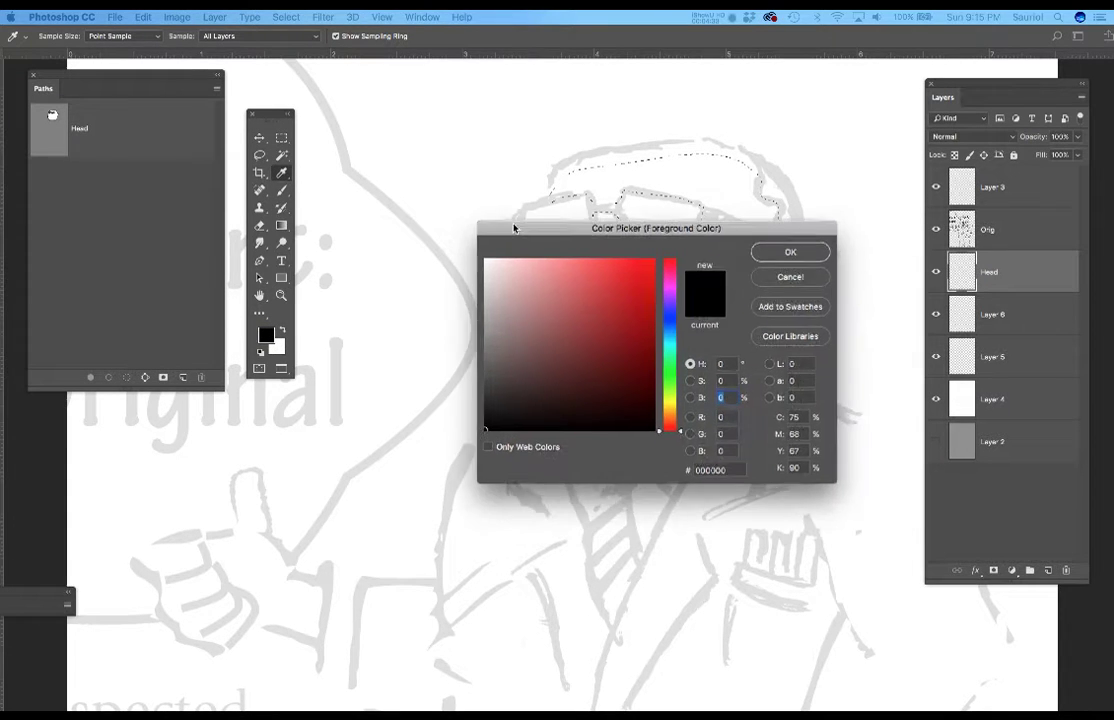
click(478, 360)
drag(476, 360, 476, 324)
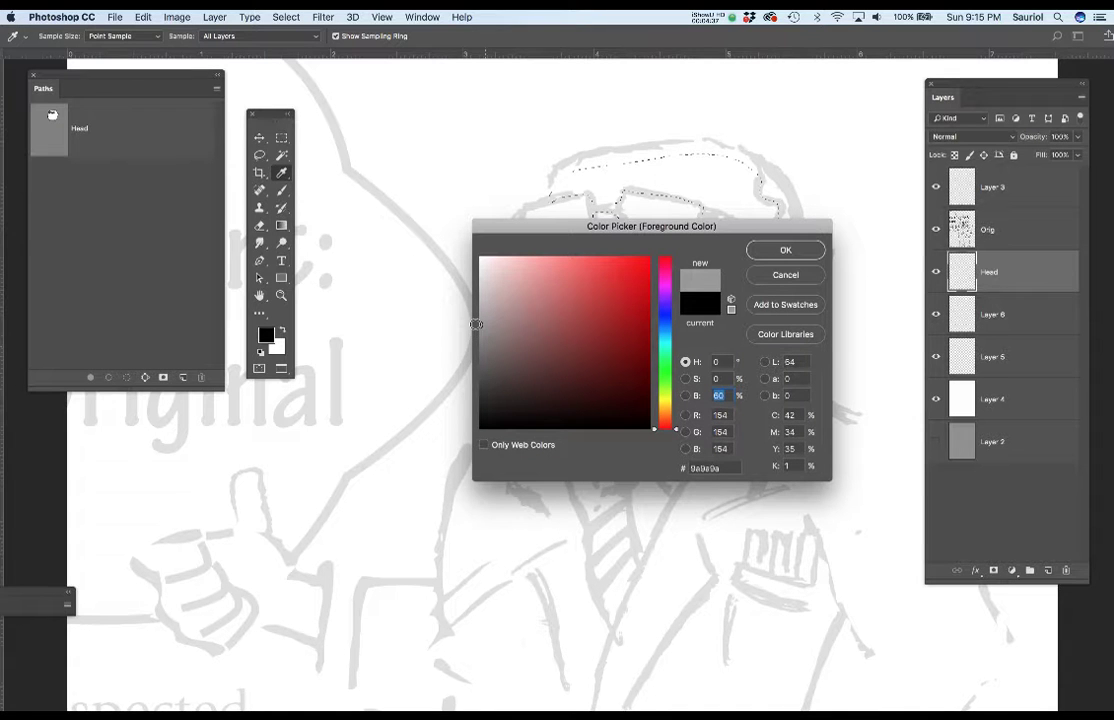
click(760, 248)
key(b)
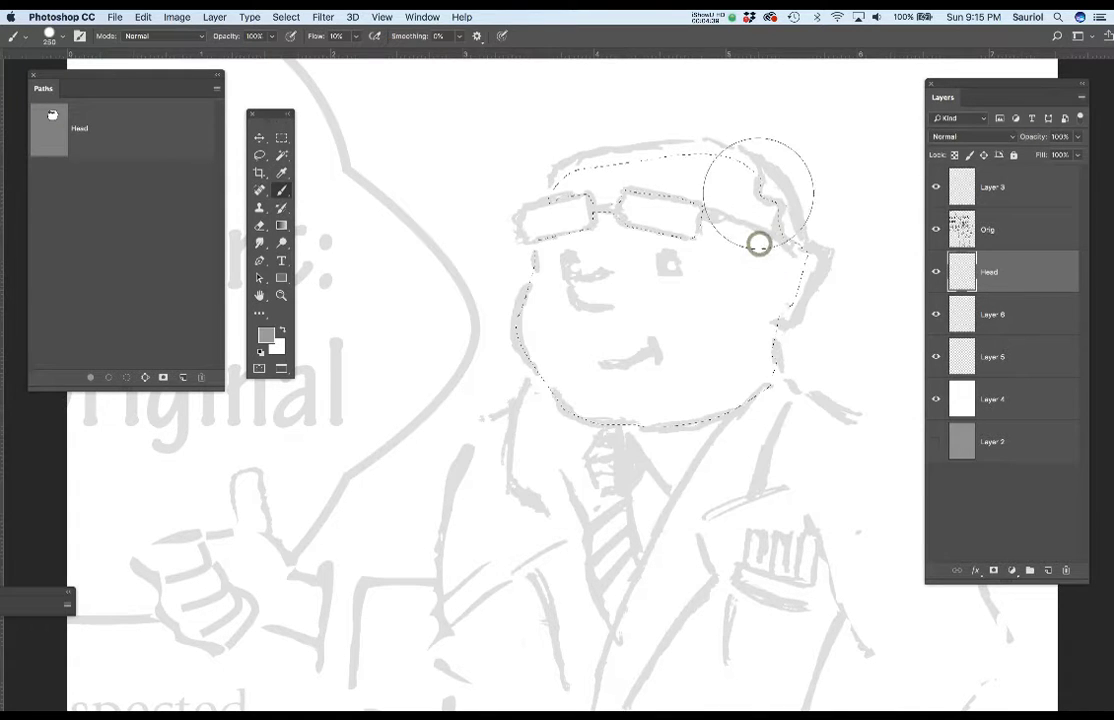
mouse_move(801, 151)
mouse_down()
mouse_move(567, 149)
mouse_move(506, 232)
mouse_move(597, 228)
mouse_move(531, 294)
mouse_move(563, 260)
mouse_move(570, 299)
mouse_move(549, 322)
mouse_up()
key(super+z)
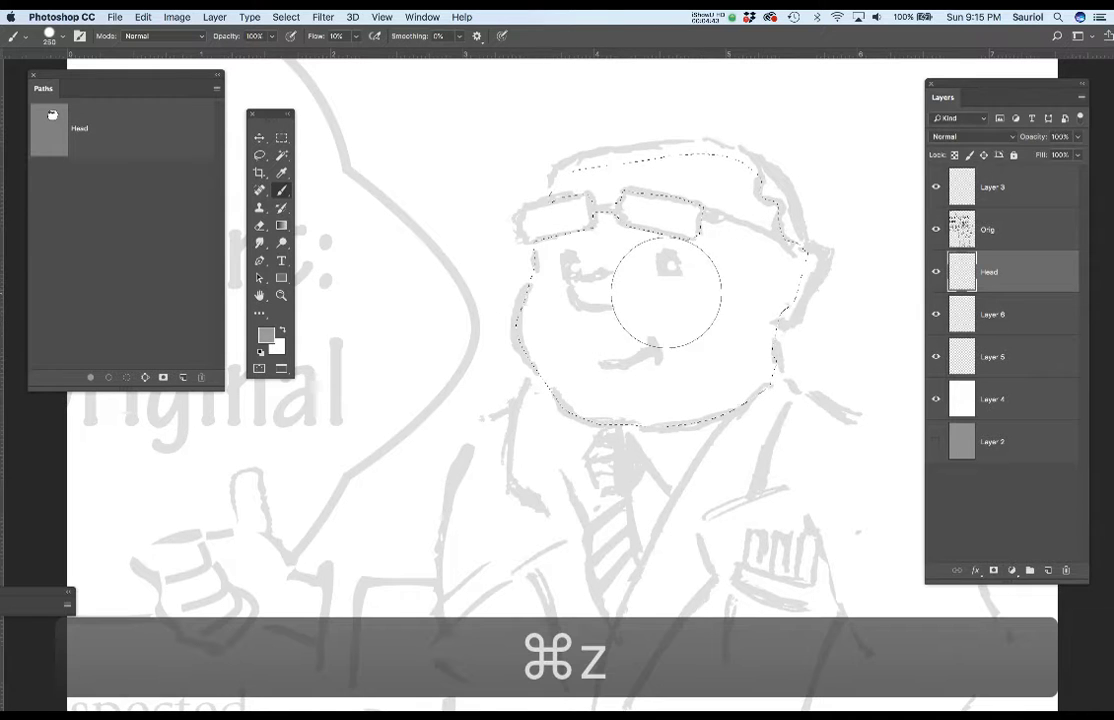
- Soften the brush to about 3% hardness and set the foreground colour to light grey #c6c4c4
right_click(665, 289)
drag(788, 348, 740, 359)
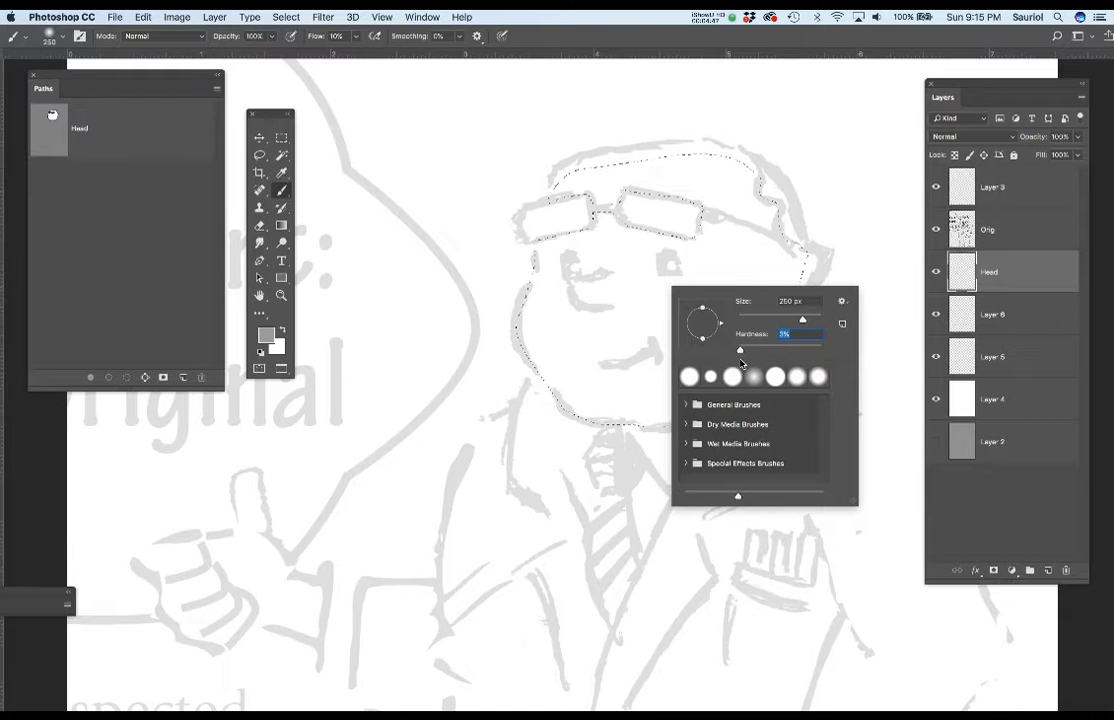
key(Return)
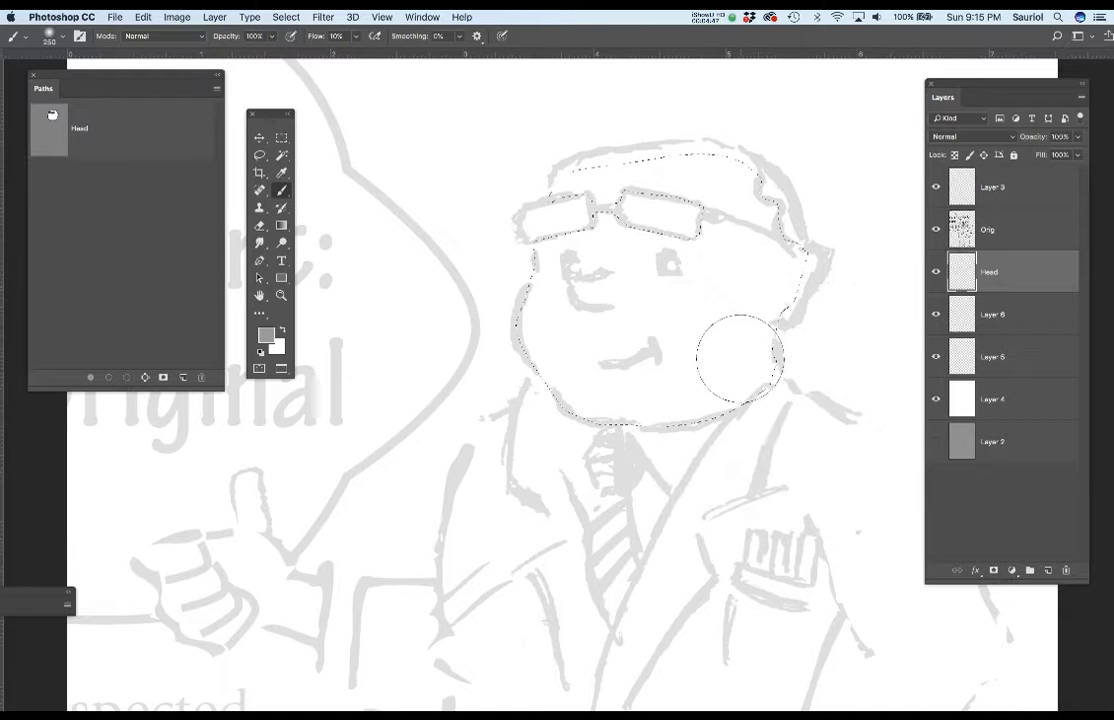
click(266, 335)
drag(479, 326, 481, 295)
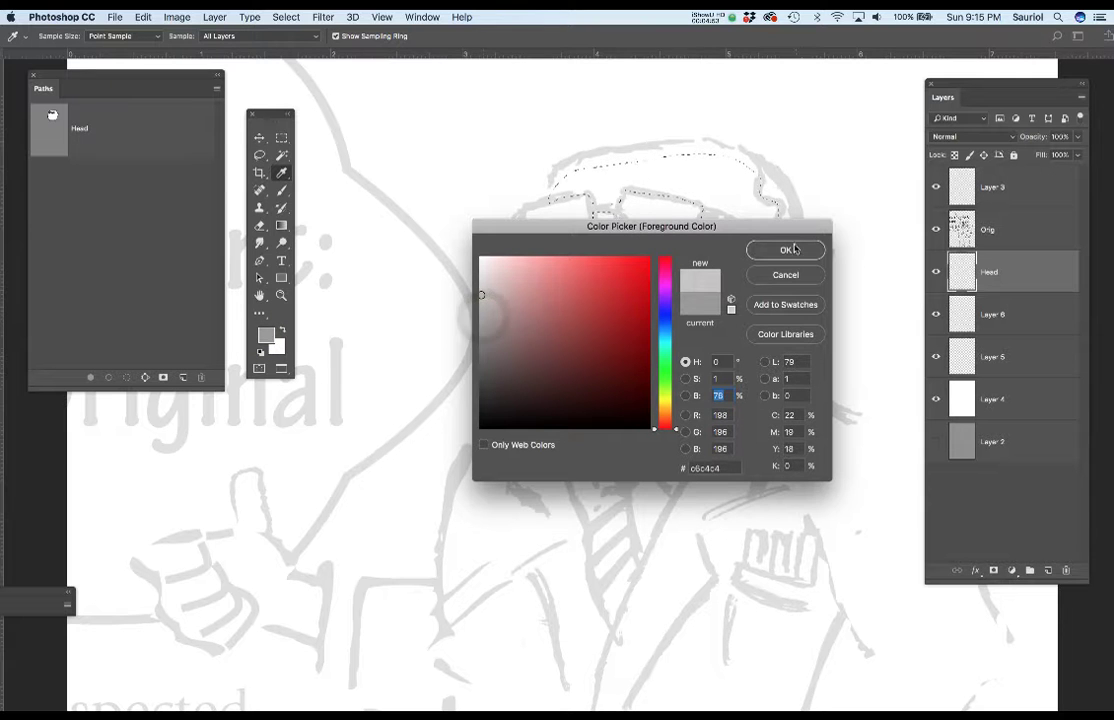
click(800, 259)
- Shade the selected face with soft light-grey brush strokes on the Head layer and raise the Orig layer's opacity to 100%
mouse_move(805, 155)
mouse_down()
mouse_move(530, 224)
mouse_move(553, 215)
mouse_move(530, 318)
mouse_move(572, 293)
mouse_move(589, 385)
mouse_move(703, 323)
mouse_move(746, 348)
mouse_move(846, 229)
mouse_move(609, 397)
mouse_move(591, 342)
mouse_move(620, 200)
mouse_move(592, 256)
mouse_move(597, 318)
mouse_move(680, 378)
mouse_move(736, 293)
mouse_move(512, 393)
mouse_move(515, 318)
mouse_move(687, 300)
mouse_move(720, 285)
mouse_up()
click(1033, 235)
drag(1077, 137, 1100, 152)
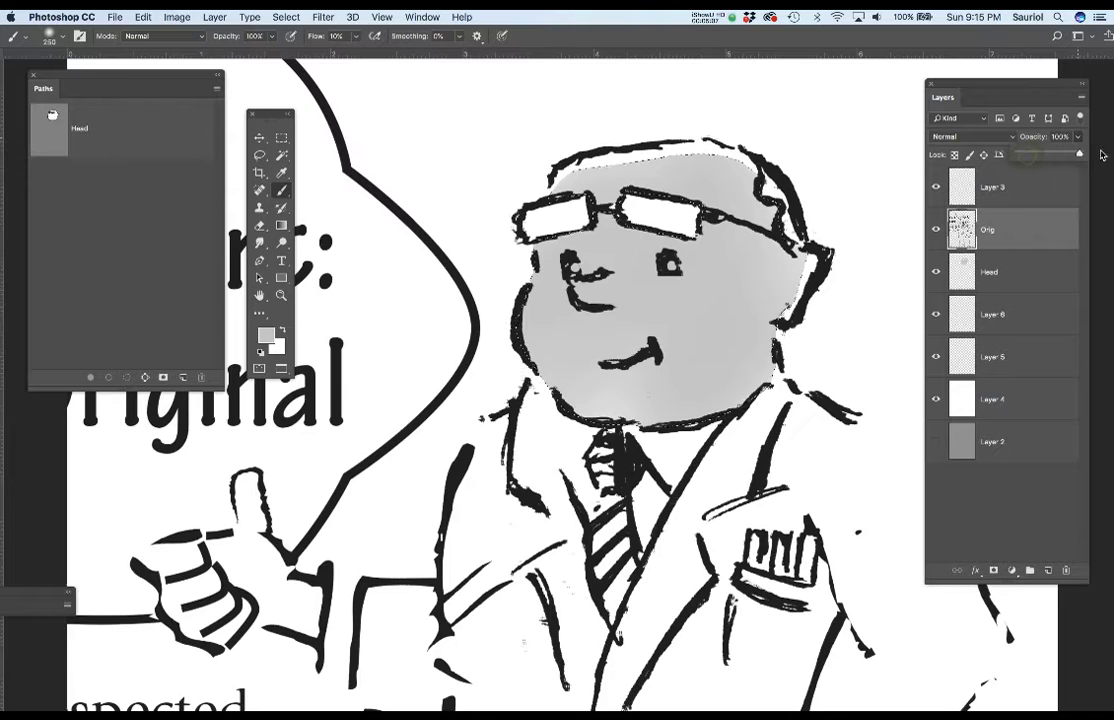
- Rename Layer 6 to Head2 and move it directly above the Head layer
click(1028, 272)
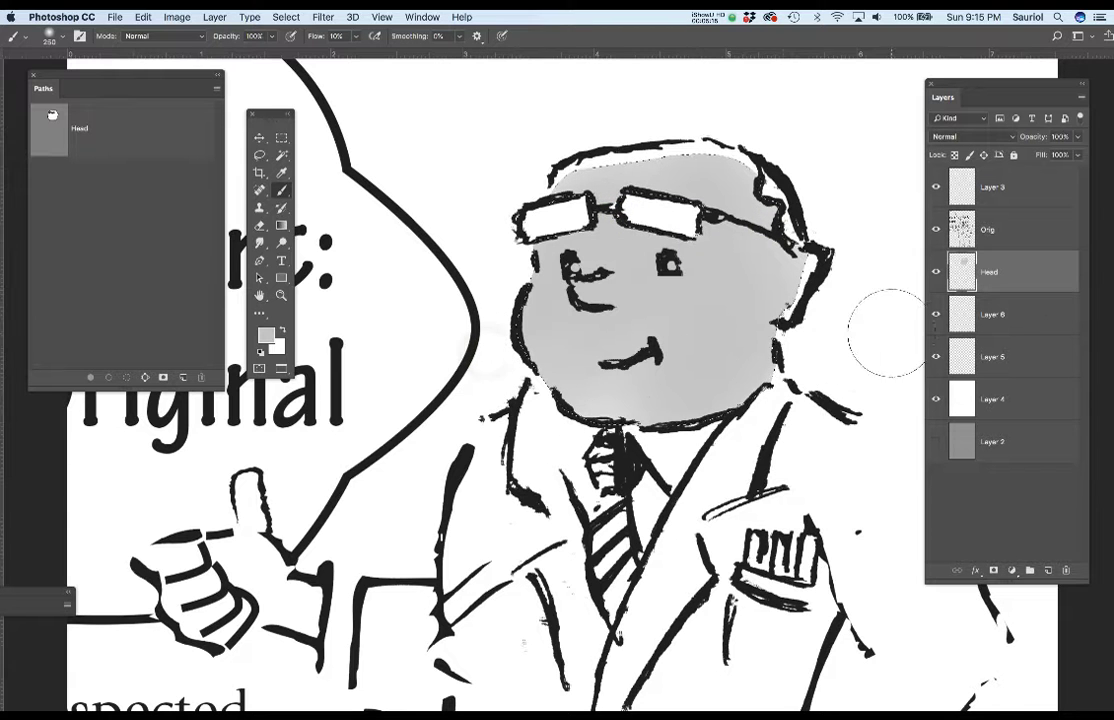
double_click(999, 318)
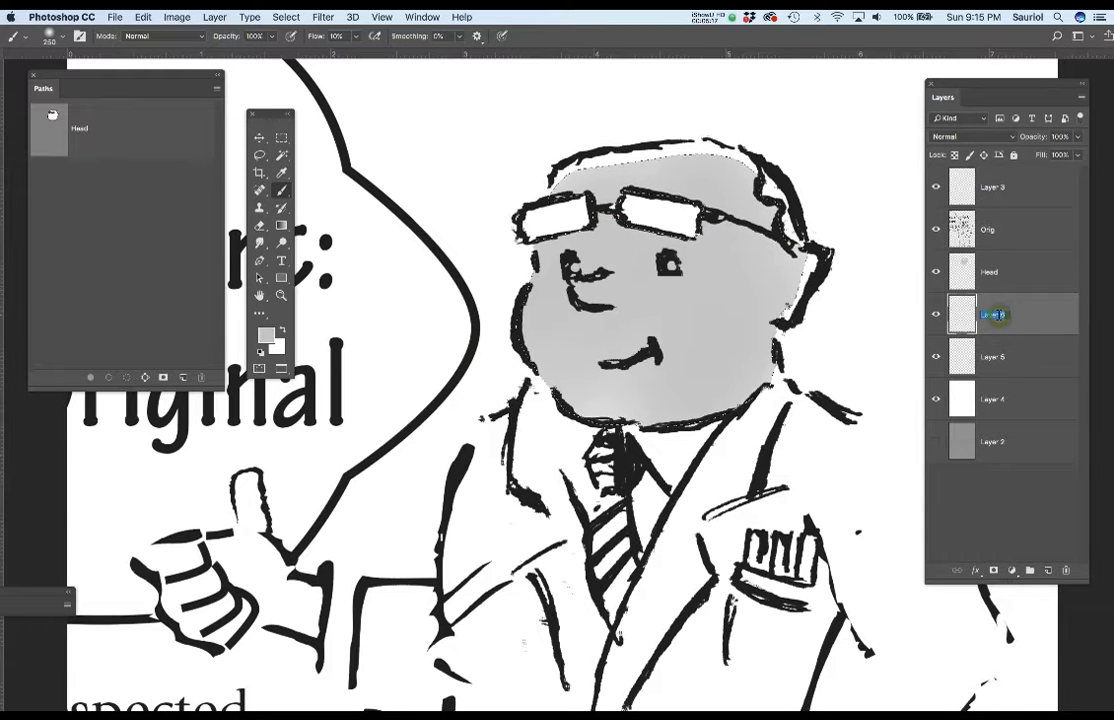
text(Head2)
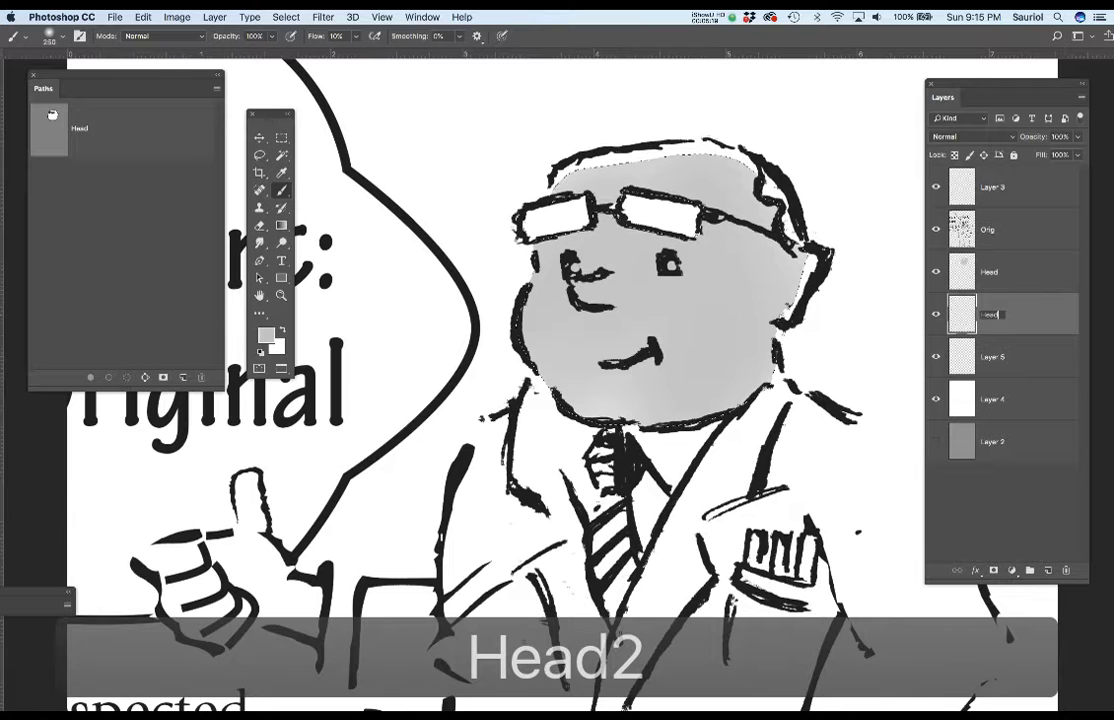
drag(1013, 317, 1010, 293)
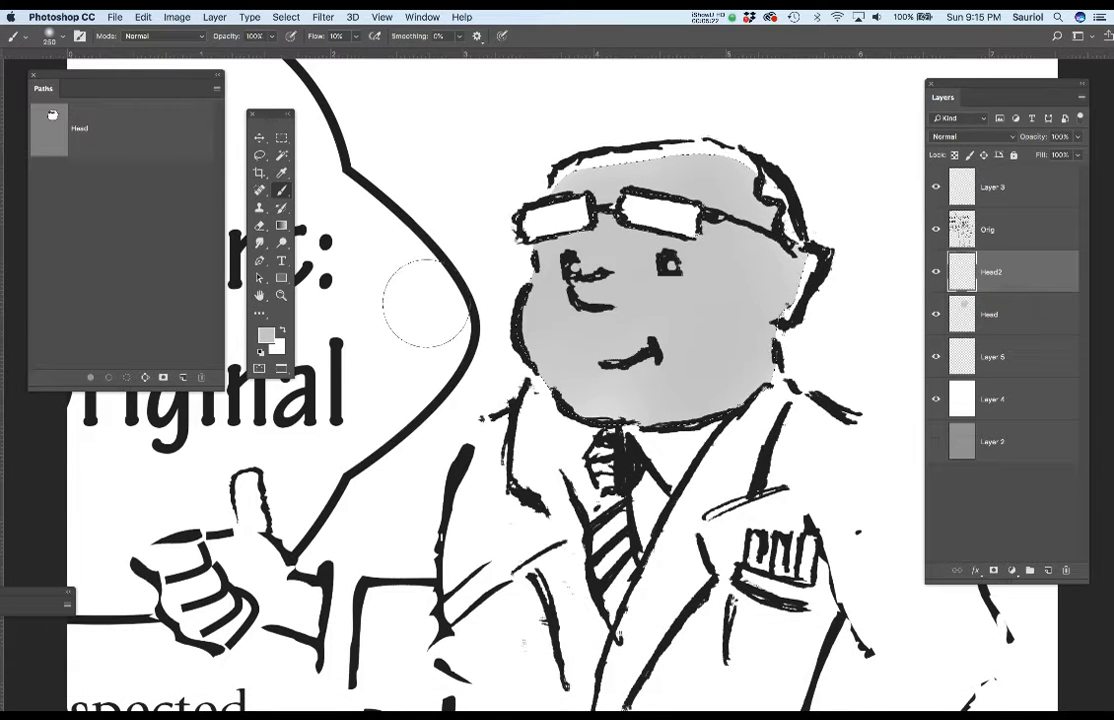
- Set the foreground colour to grey #acabab and shade the right side of the face on the Head2 layer with the 250 px brush
click(266, 335)
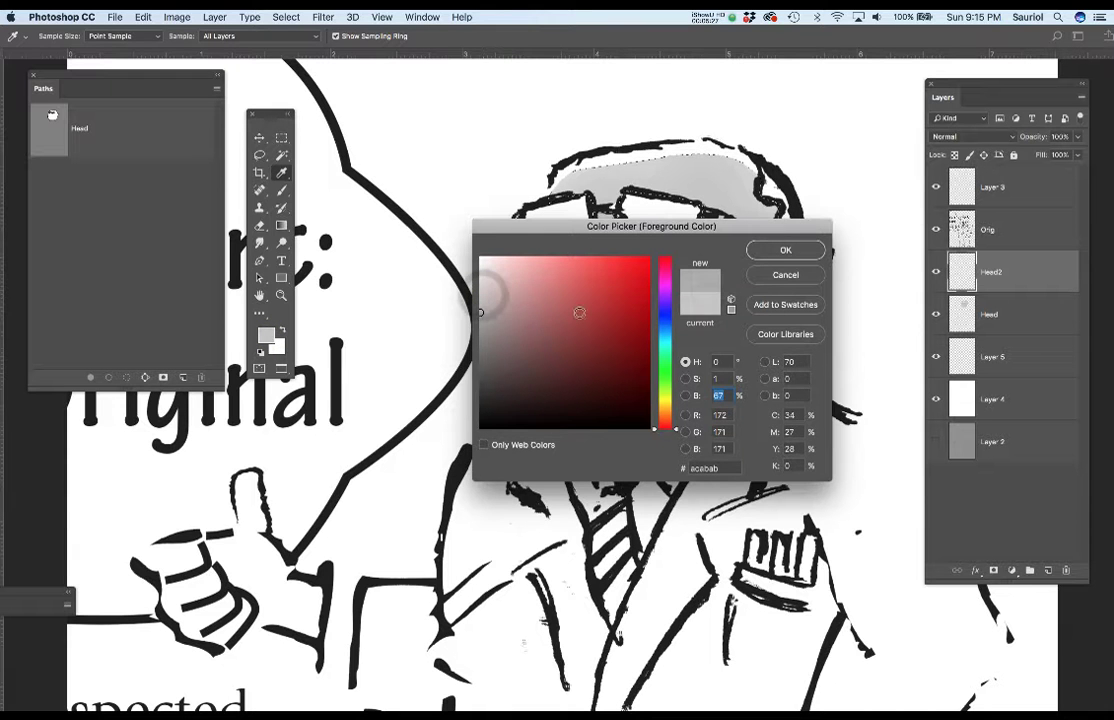
click(754, 255)
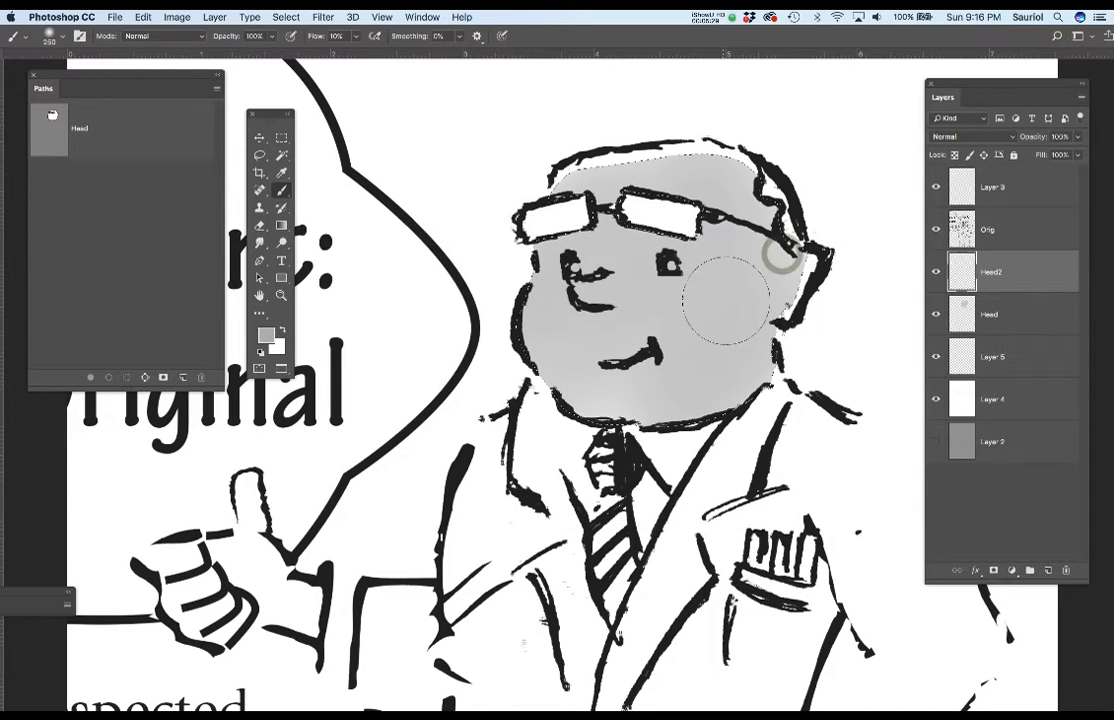
mouse_move(764, 256)
mouse_down()
mouse_move(636, 372)
mouse_move(726, 275)
mouse_move(673, 364)
mouse_move(720, 336)
mouse_up()
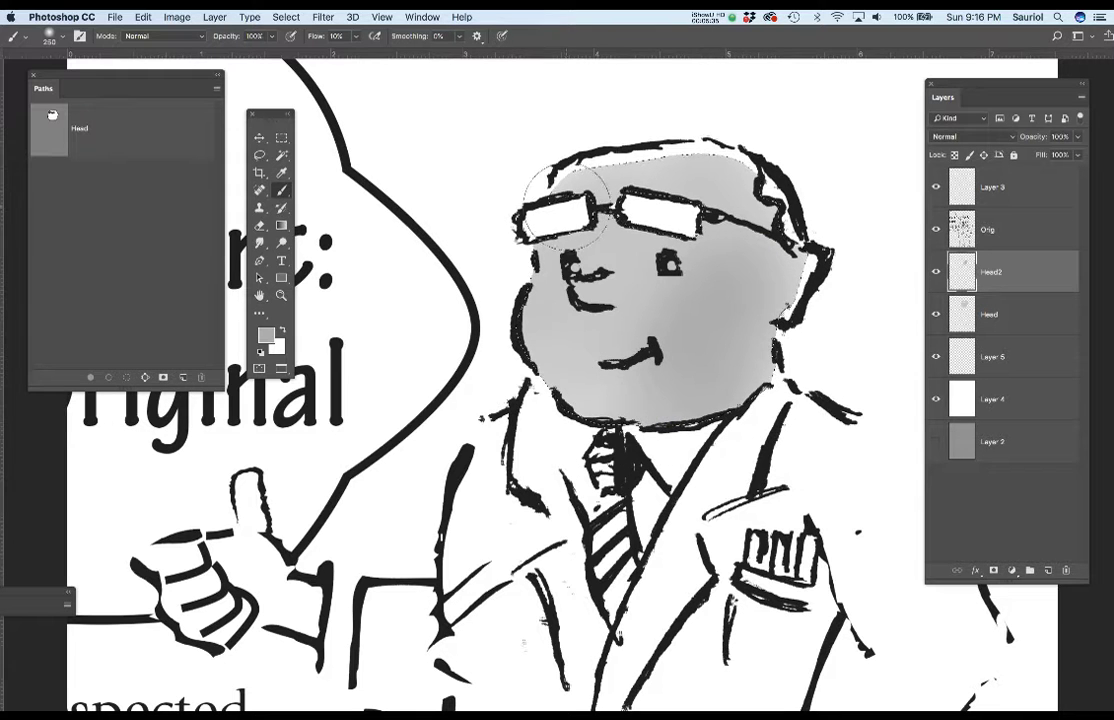
- Shade below the nose, the cheeks and around the glasses on Head2 with brush sizes between about 90 and 150 px
key(bracketleft)
key(bracketleft)
key(bracketleft)
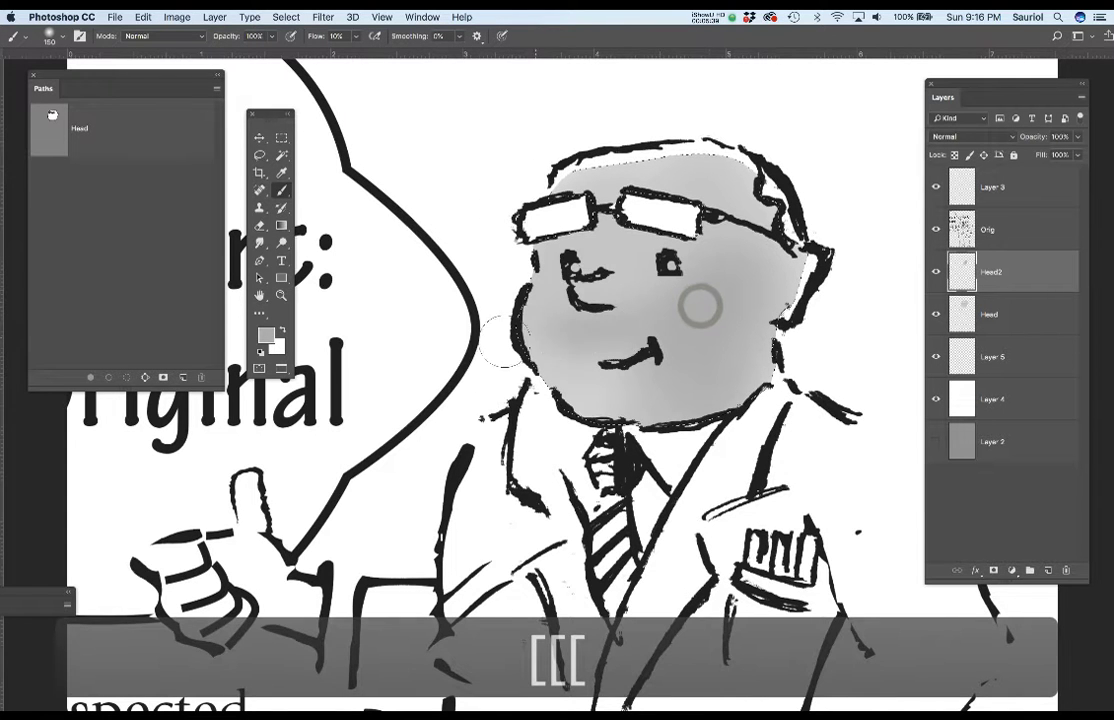
key(bracketleft)
key(bracketleft)
drag(583, 302, 597, 302)
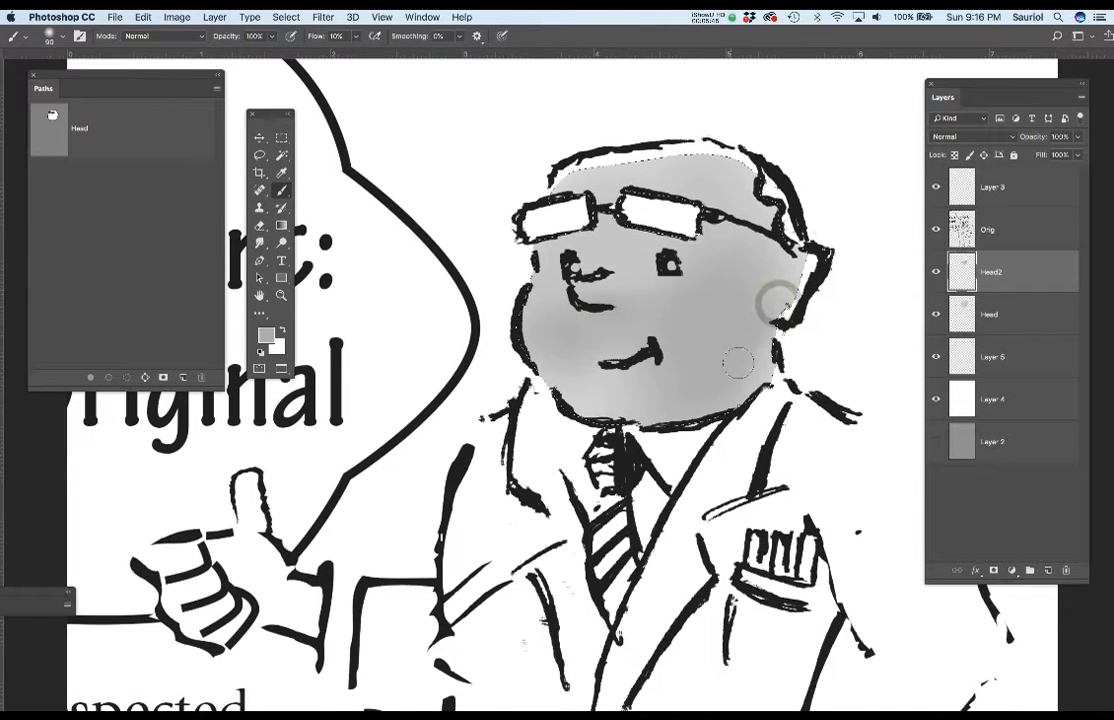
key(bracketright)
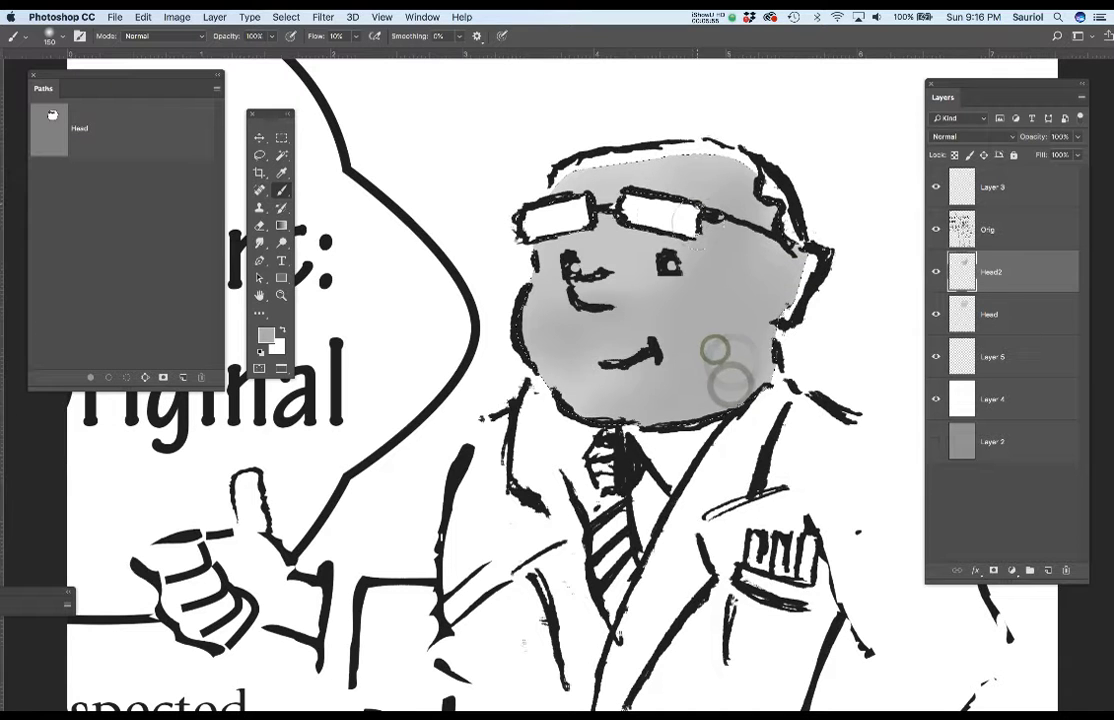
drag(700, 207, 618, 212)
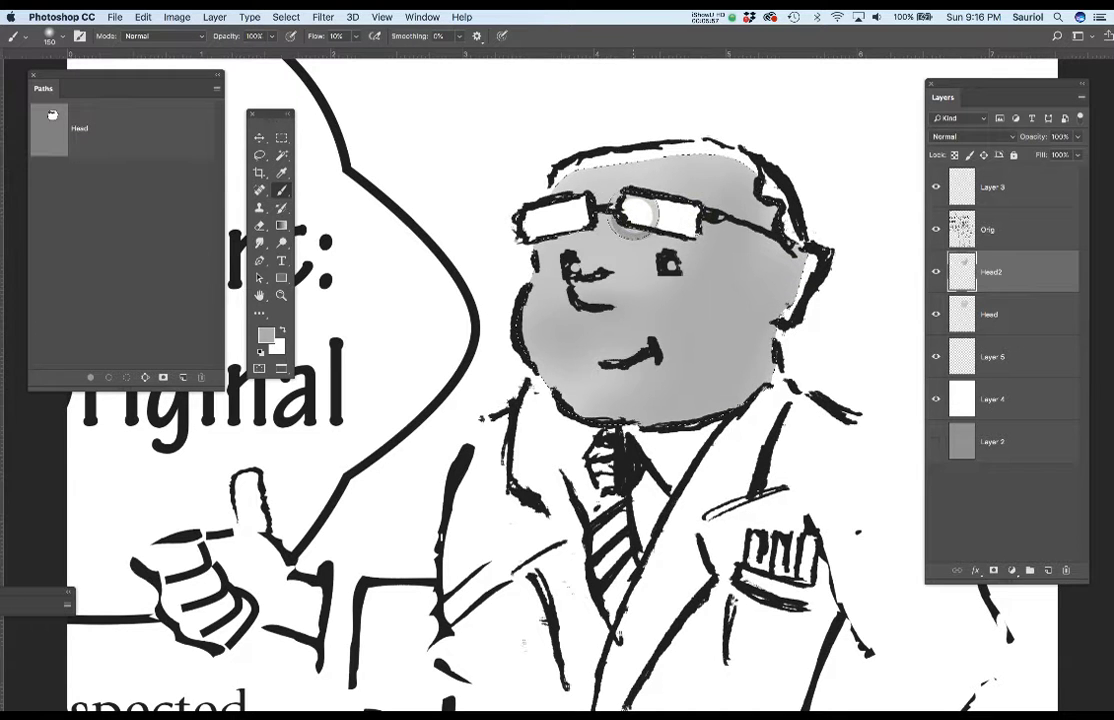
- Reduce the brush to 80 px, set the foreground colour to darker grey #898989 and deepen the shading below the glasses and along the jaw
key(bracketleft)
key(bracketleft)
key(bracketleft)
key(bracketleft)
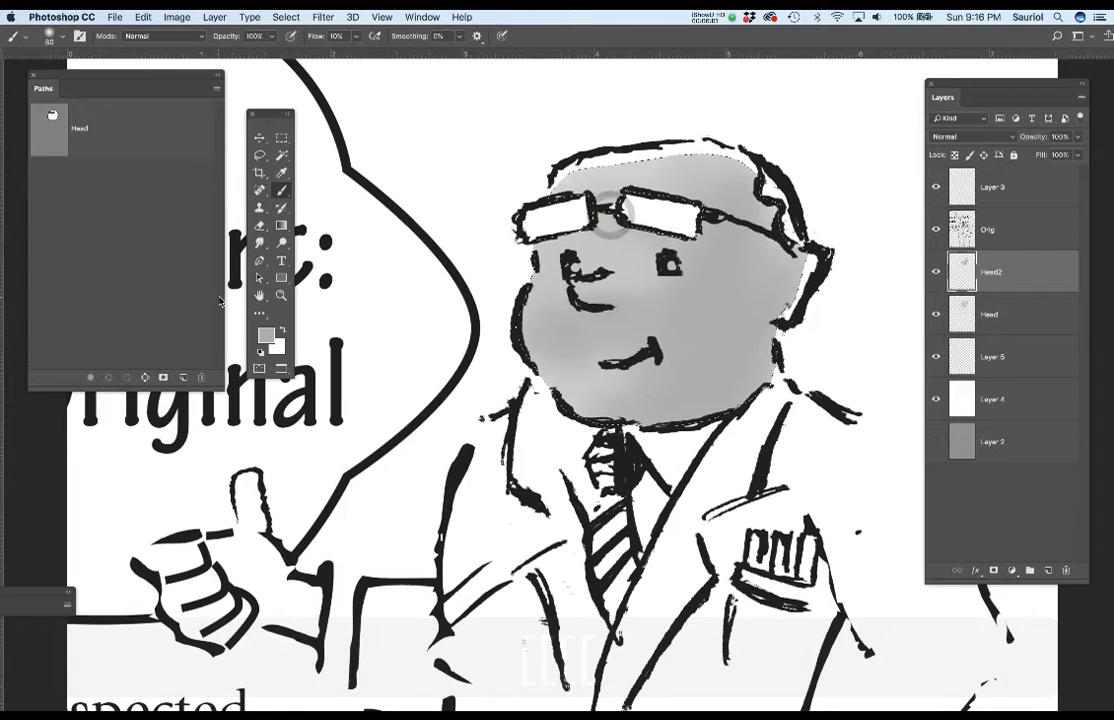
click(263, 331)
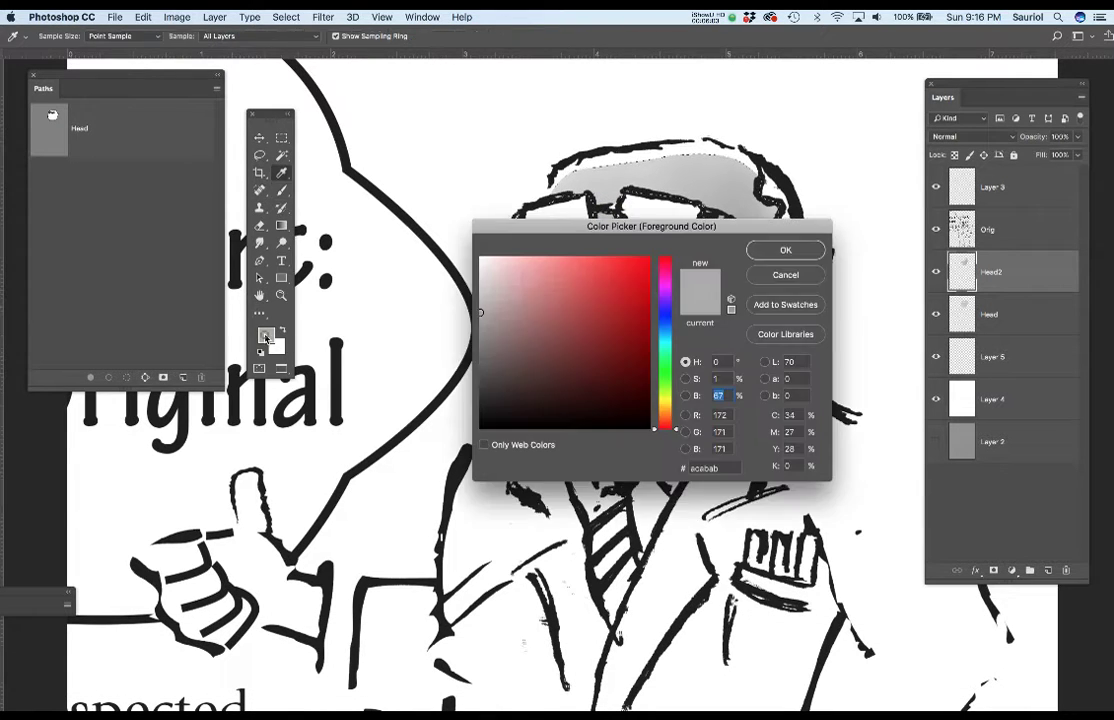
click(479, 336)
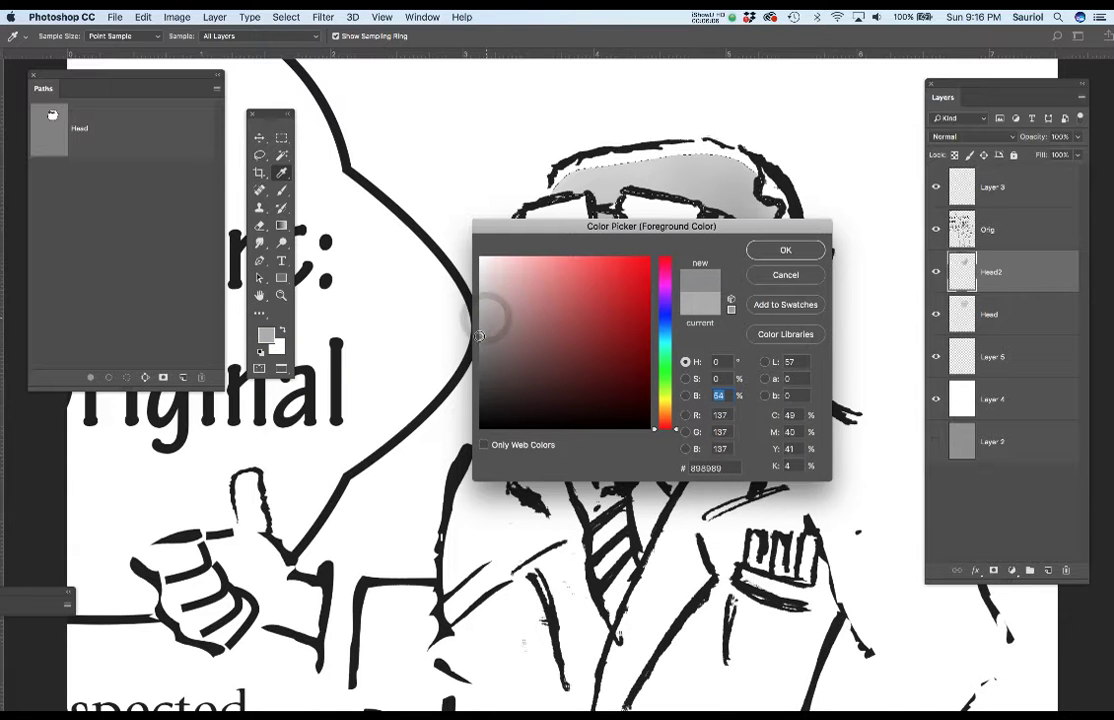
click(762, 251)
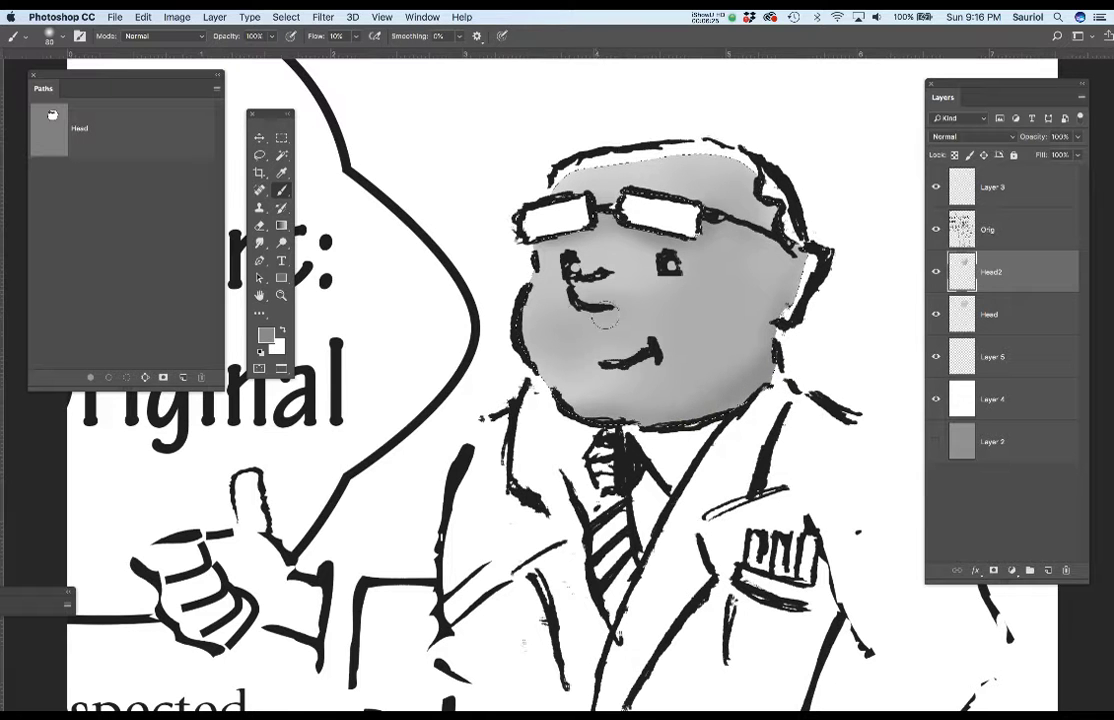
- Darken below the nose with a 60 px brush and the cheek beside the ear with a 200 px brush, and save the document
key(bracketleft)
key(bracketleft)
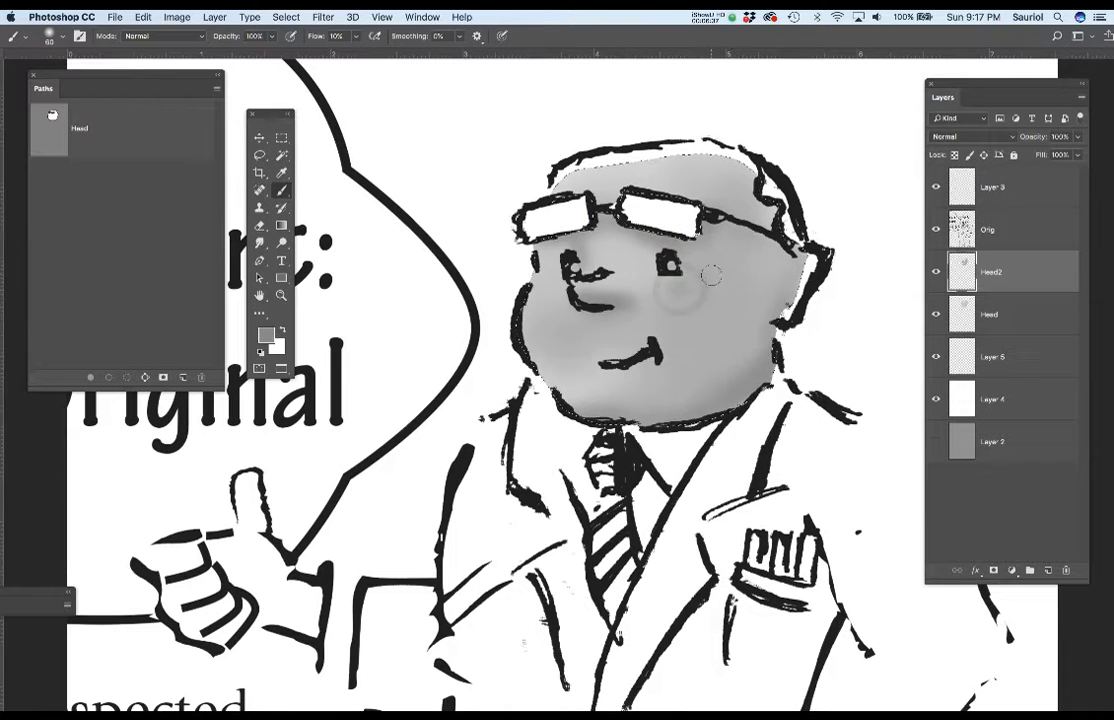
key(bracketright)
key(bracketright)
key(bracketright)
key(bracketright)
key(bracketright)
key(bracketright)
key(bracketright)
key(bracketright)
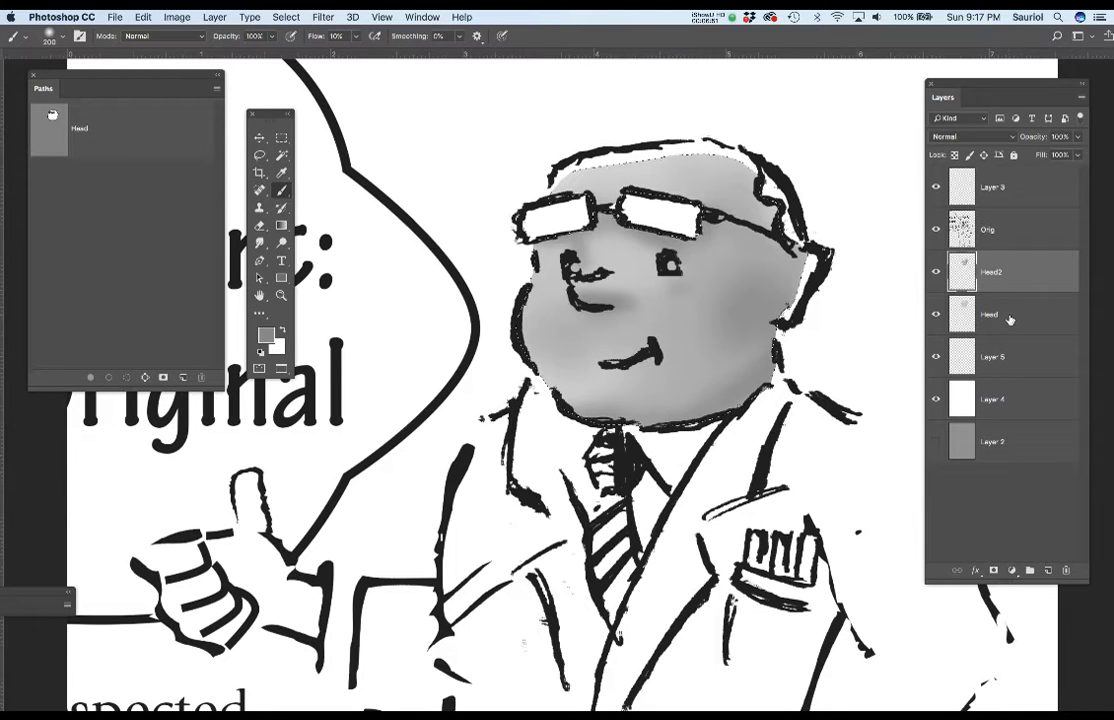
key(super+s)
- Group the Head2 and Head layers, name the group Head and add a layer mask to it from the head selection
shift+click(1008, 314)
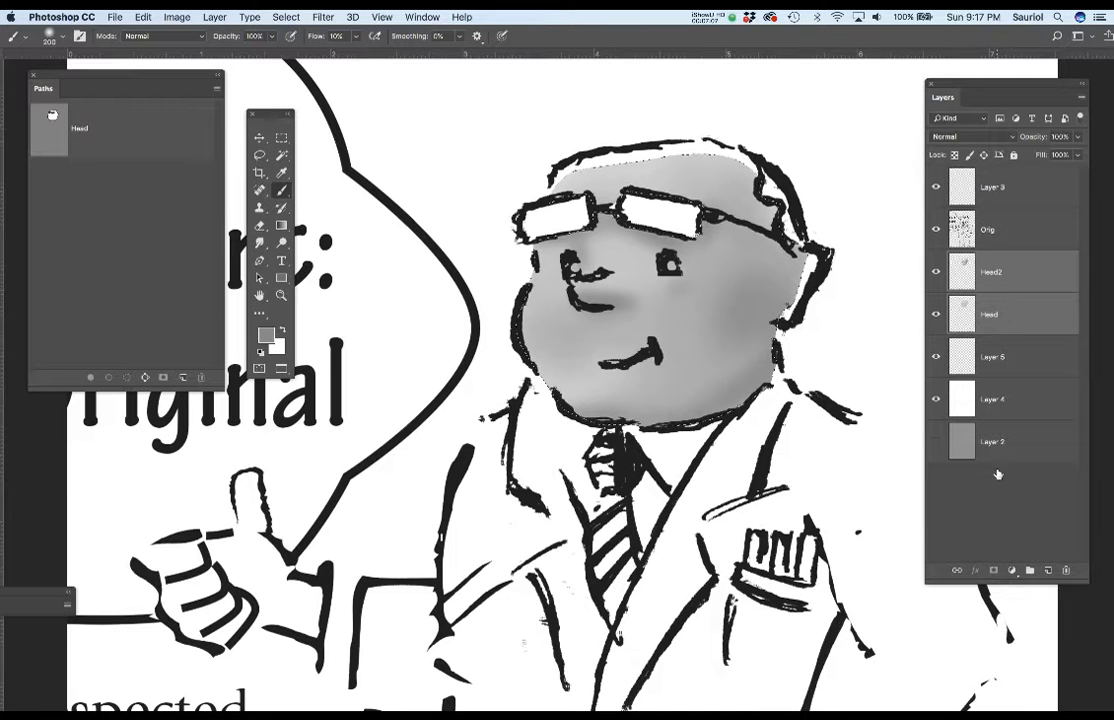
click(1031, 573)
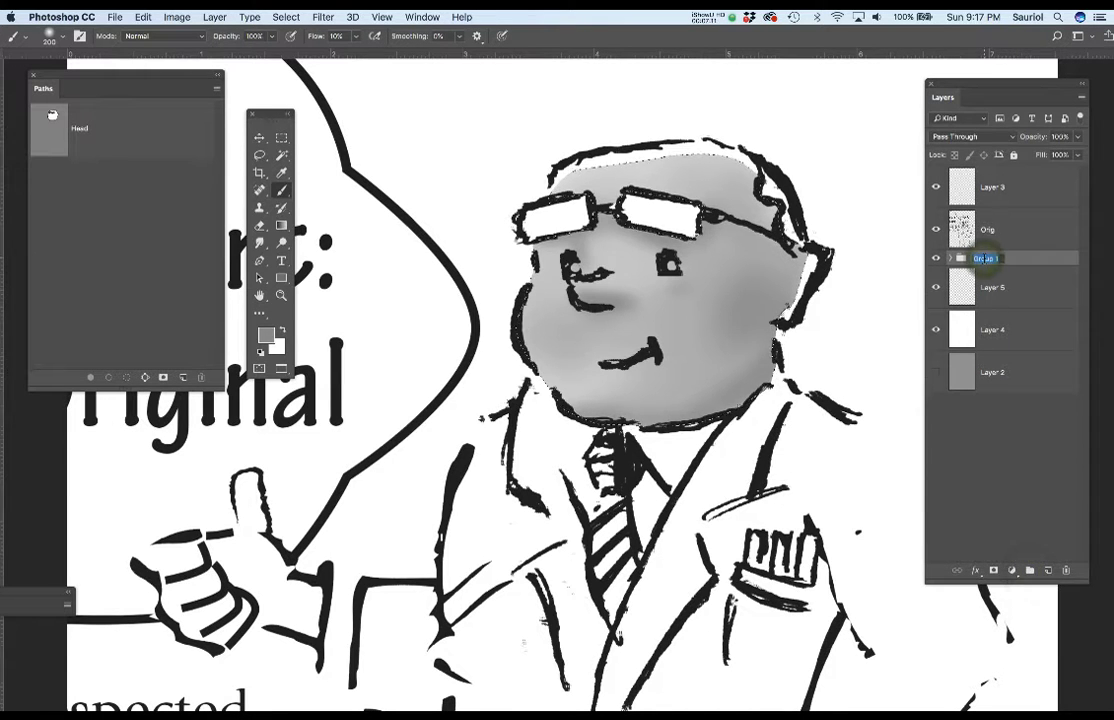
text(Head)
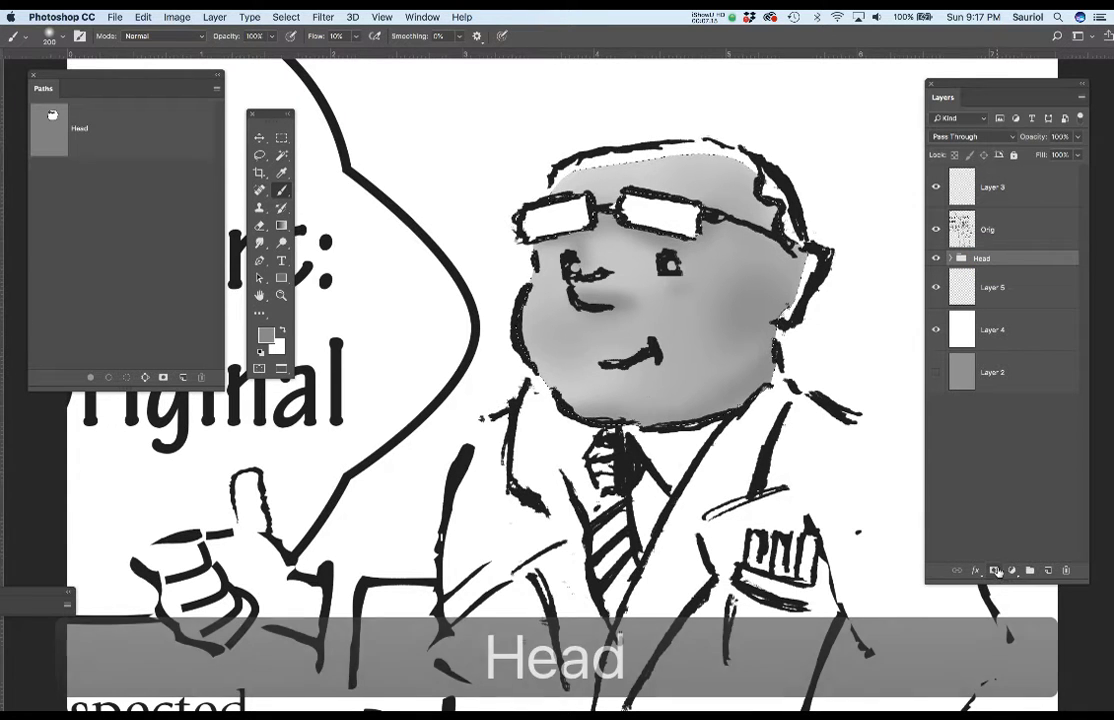
click(993, 570)
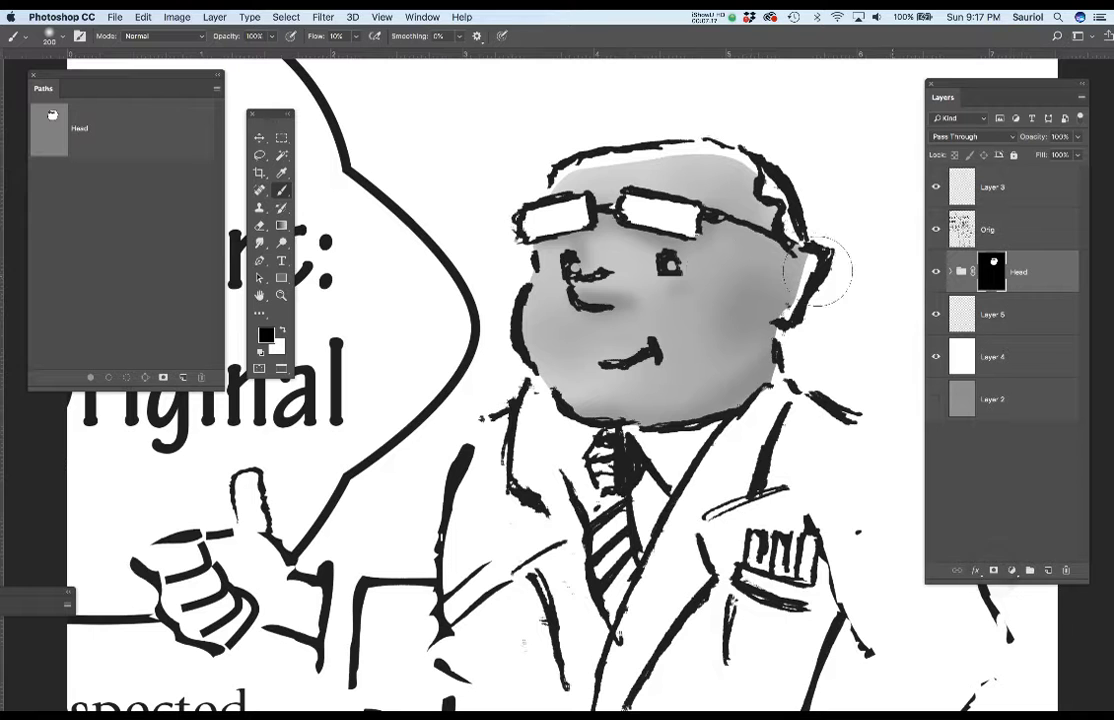
- Paint black highlights on the Head group mask around the nose, eyes and mouth with a 40 px brush at 50% flow
key(bracketleft)
key(bracketleft)
key(bracketleft)
key(bracketleft)
key(bracketleft)
key(bracketleft)
key(bracketleft)
text(50)
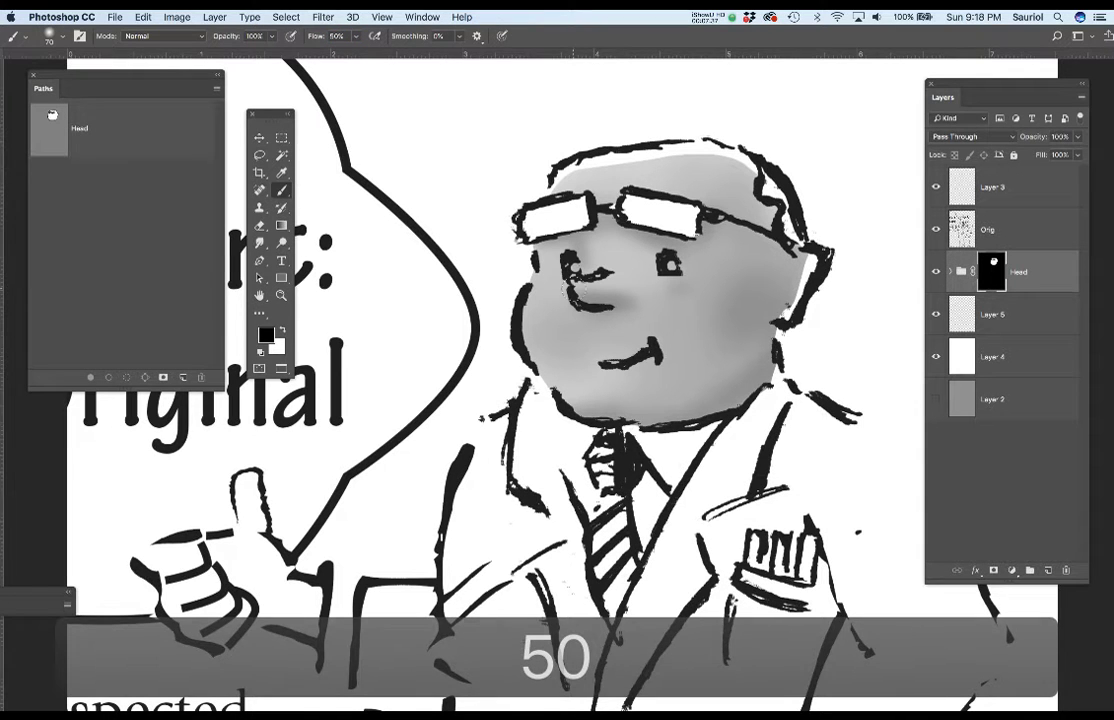
key(bracketleft)
key(bracketleft)
key(bracketleft)
key(bracketleft)
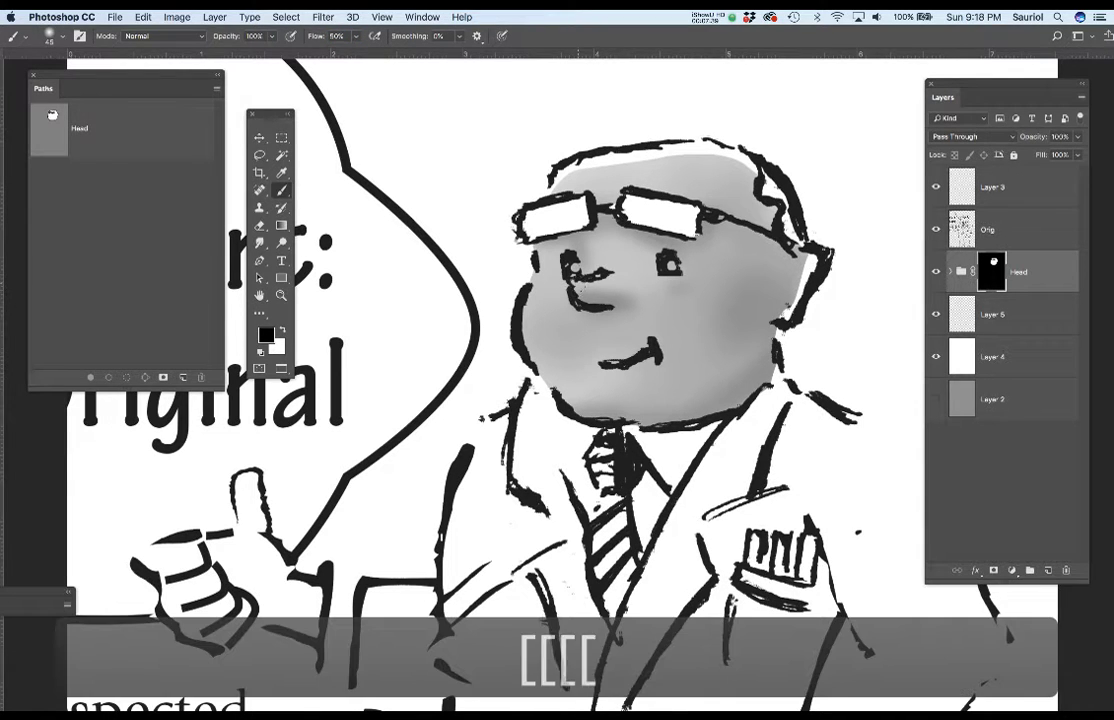
mouse_move(578, 285)
mouse_down()
mouse_move(598, 284)
mouse_move(592, 270)
mouse_move(605, 266)
mouse_move(663, 275)
mouse_move(577, 240)
mouse_up()
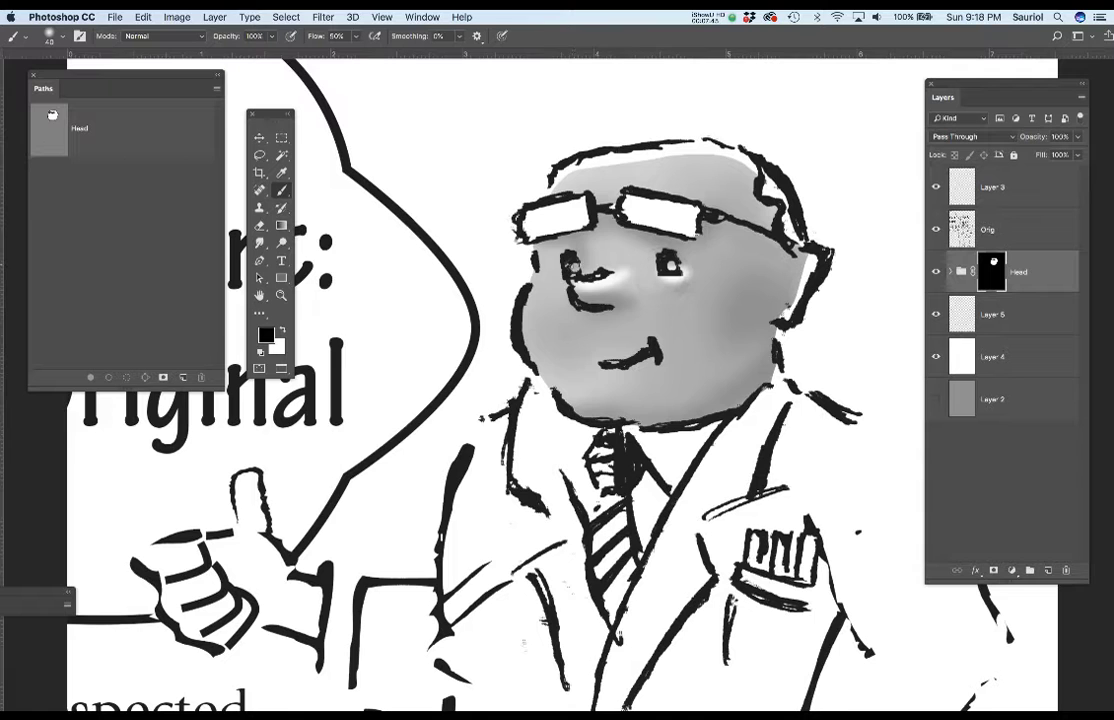
mouse_move(650, 356)
mouse_down()
mouse_move(590, 372)
mouse_move(601, 369)
mouse_up()
key(ctrl+z)
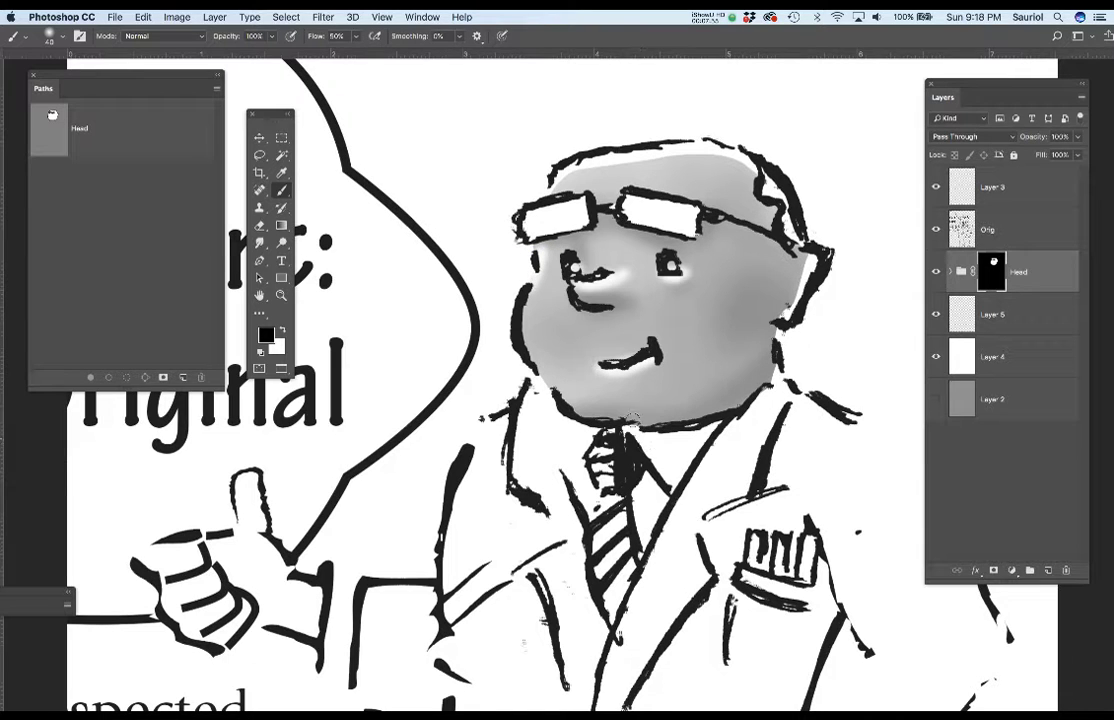
- Enlarge the brush to 150 px, undo the last stroke and dab soft highlights on both cheeks in the Head group mask
key(bracketright)
key(bracketright)
key(bracketright)
key(bracketright)
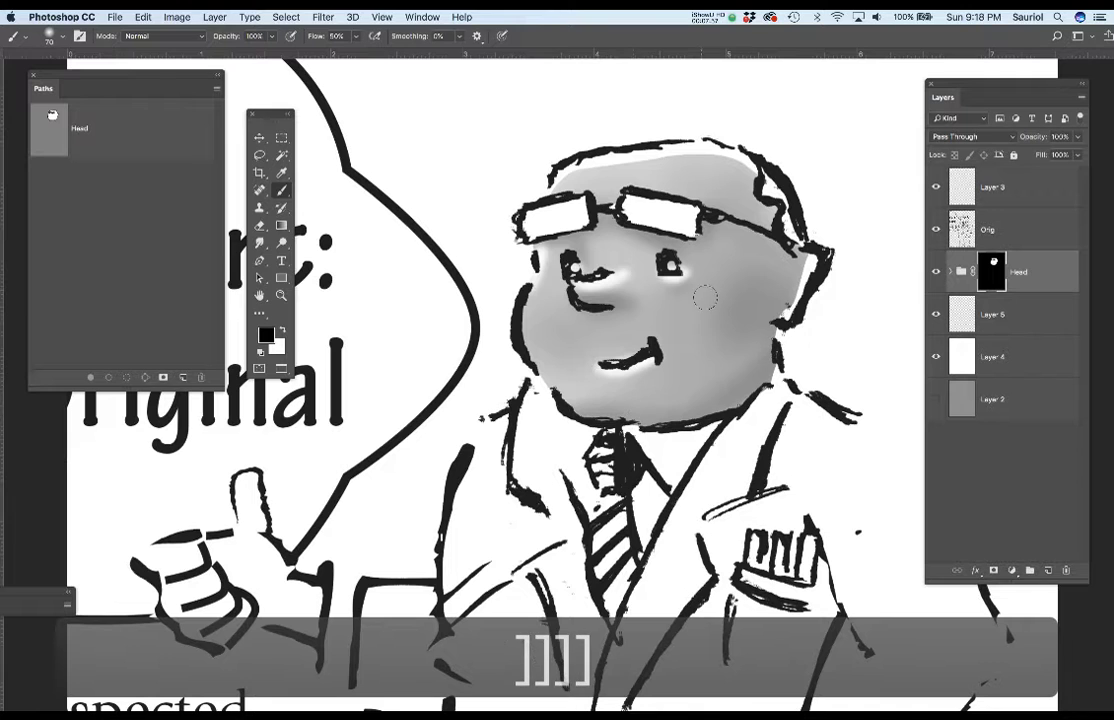
key(bracketright)
key(bracketright)
key(bracketright)
key(bracketright)
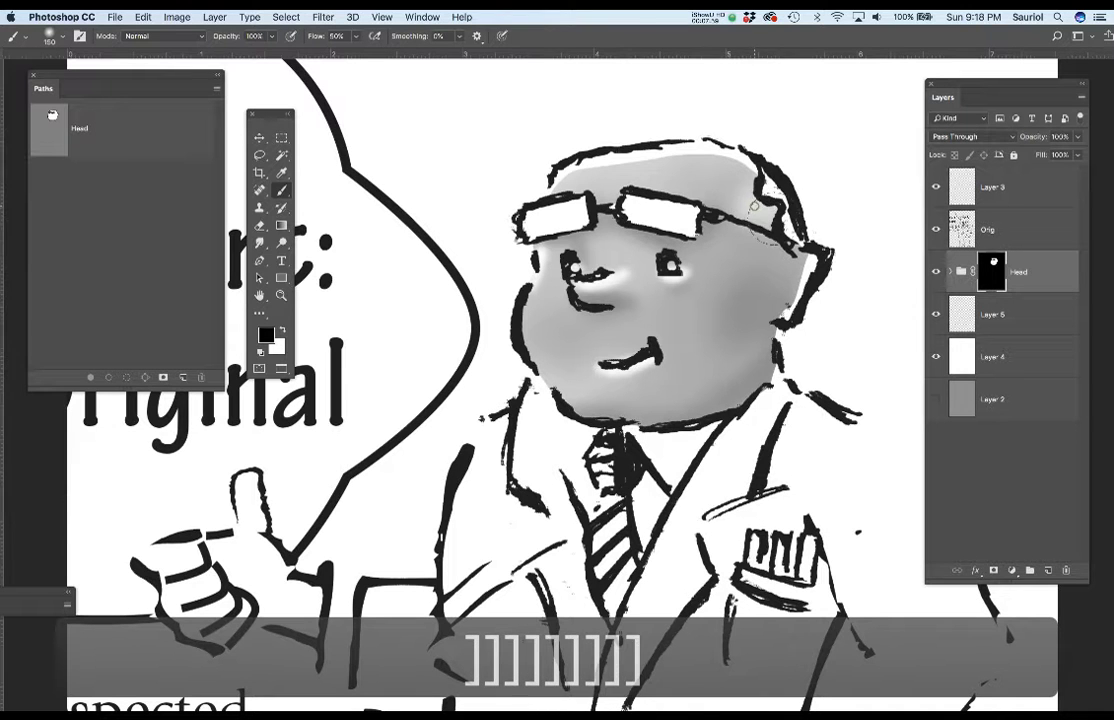
key(super+z)
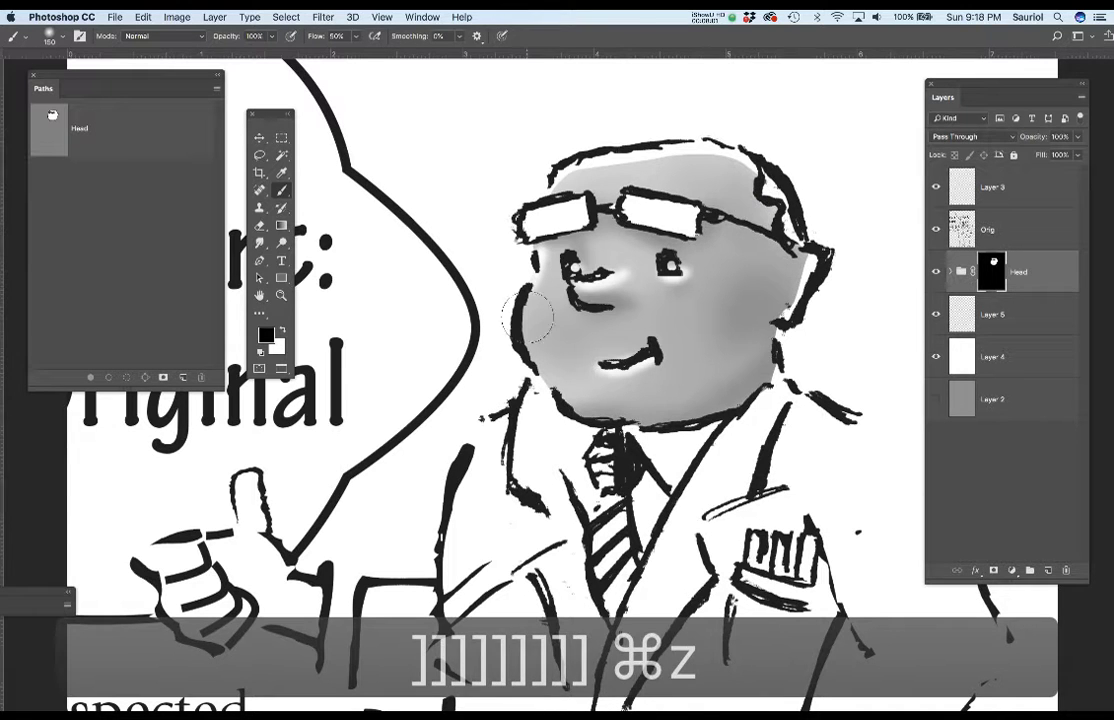
click(538, 292)
click(535, 316)
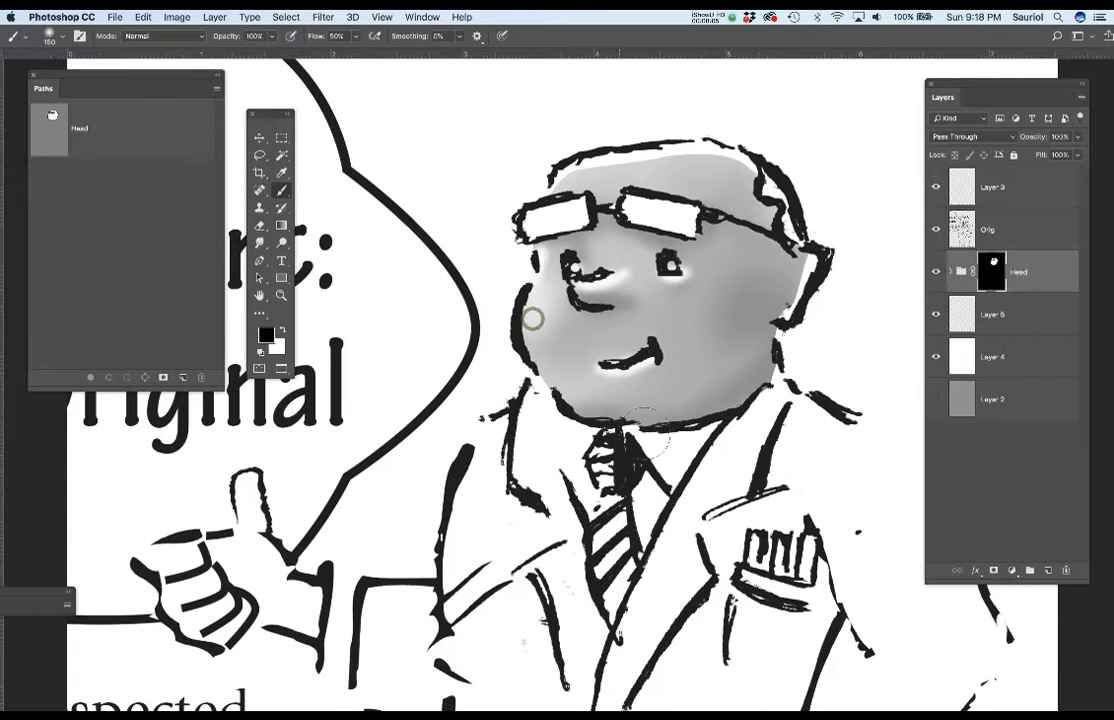
click(682, 310)
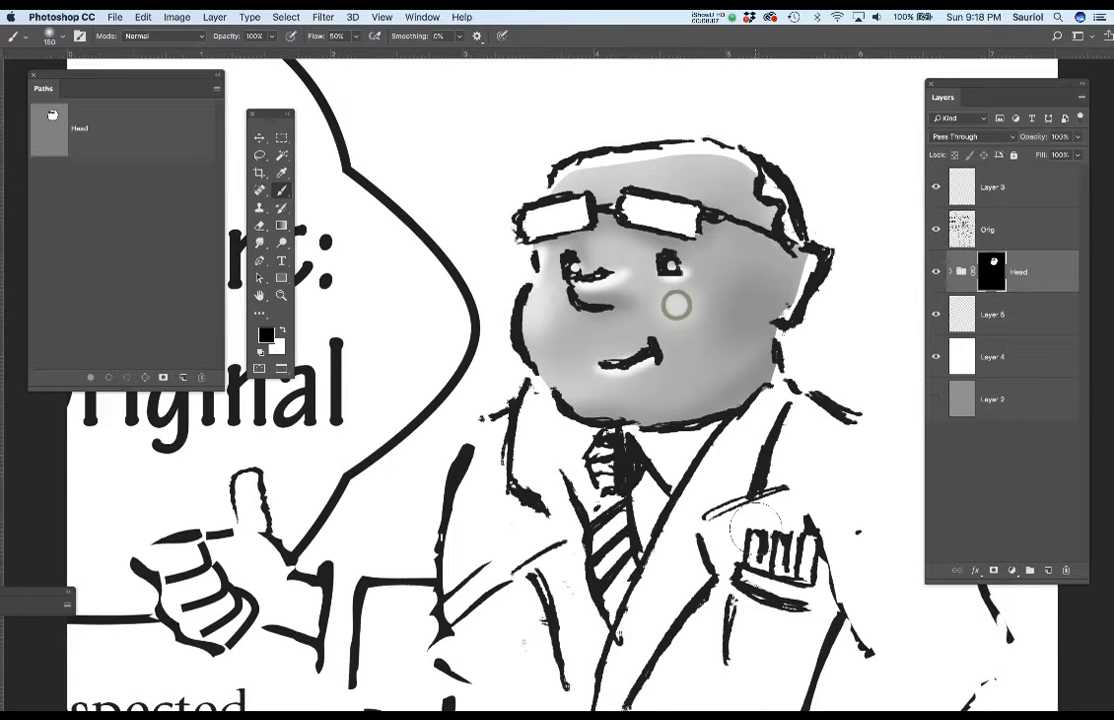
- Add a new empty layer directly above Layer 5, beneath the Head group
scroll(713, 484, down, 3)
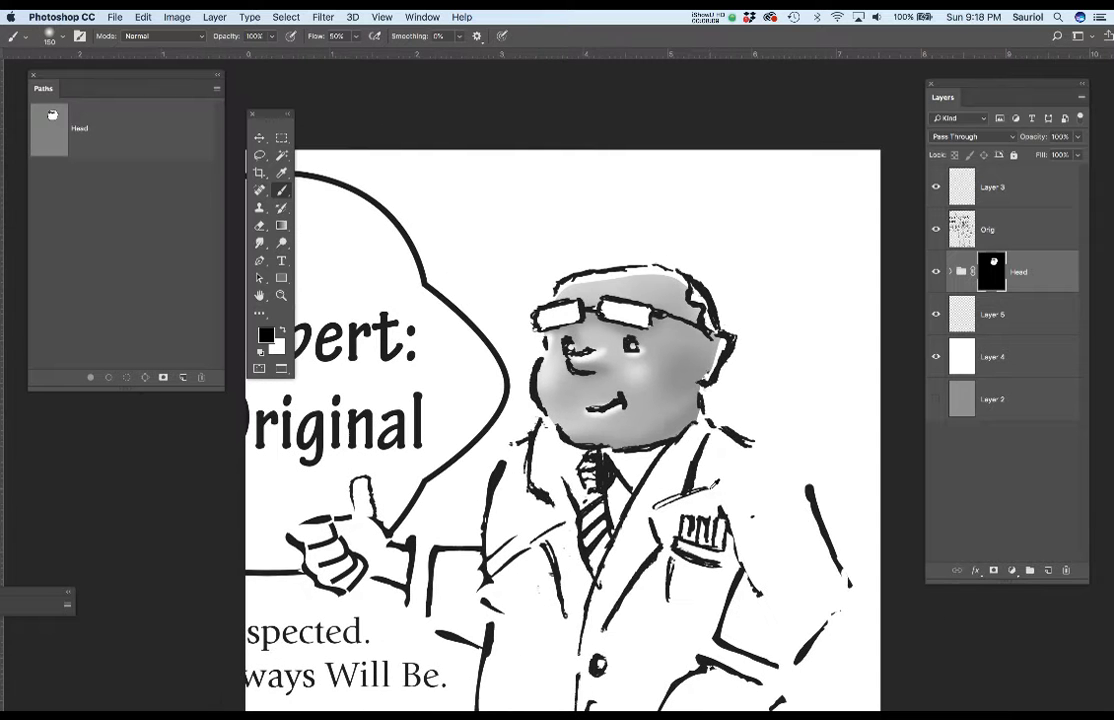
scroll(709, 487, down, 3)
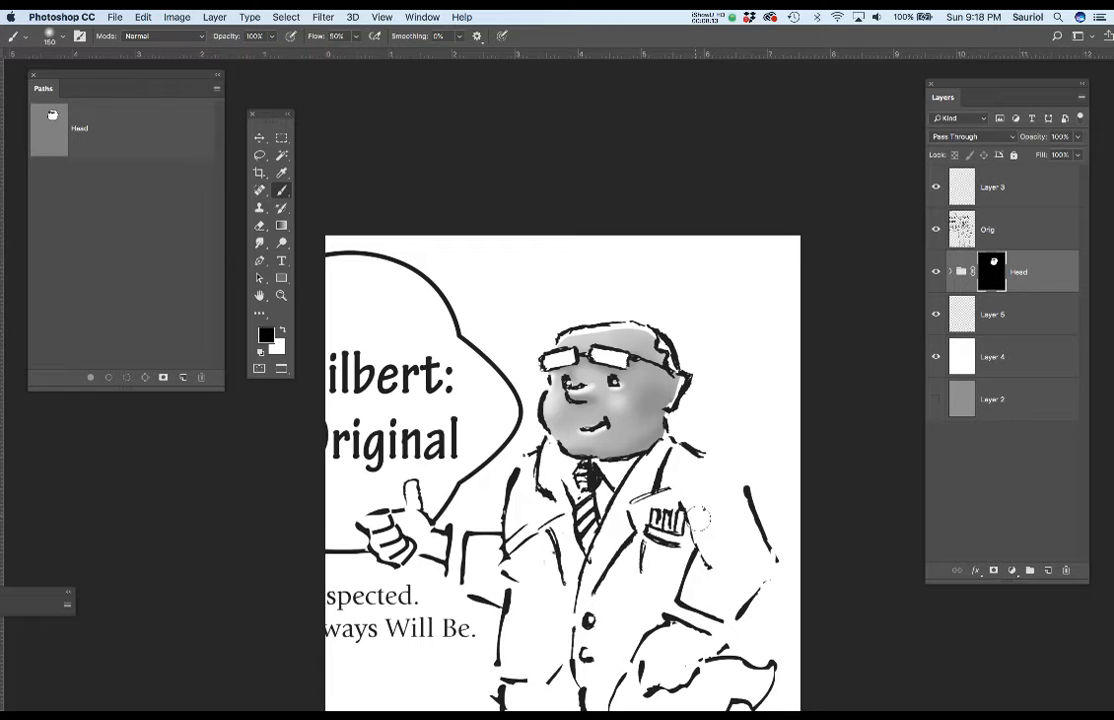
scroll(713, 484, down, 2)
scroll(707, 497, down, 3)
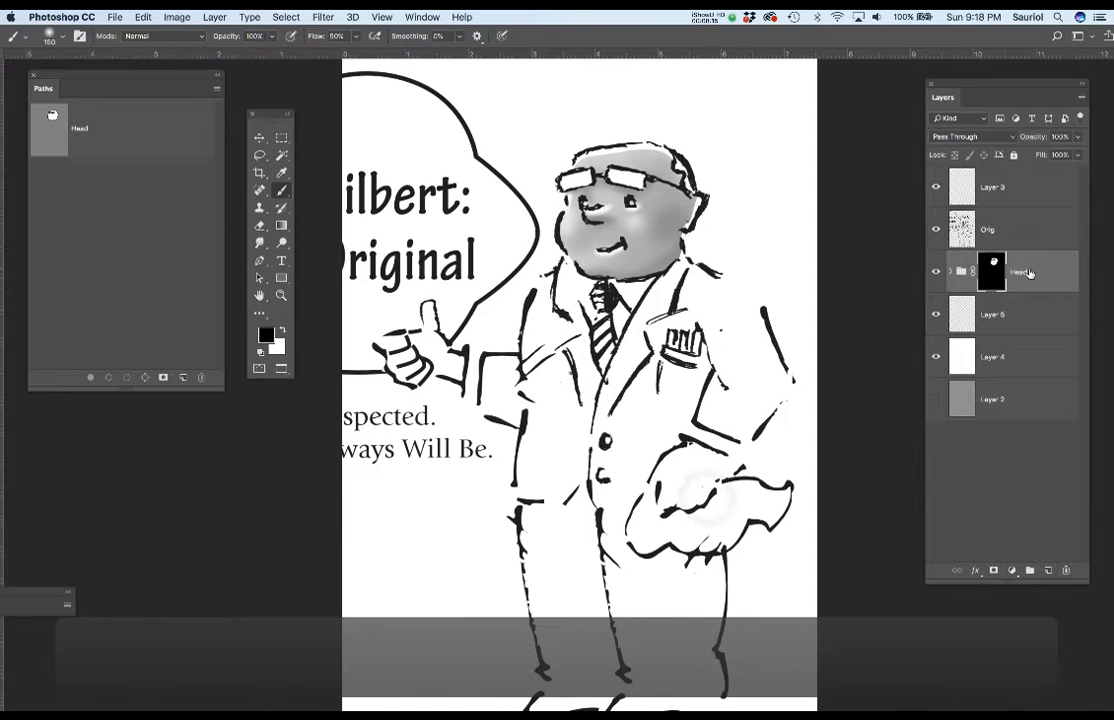
click(1019, 316)
key(super+alt+shift+n)
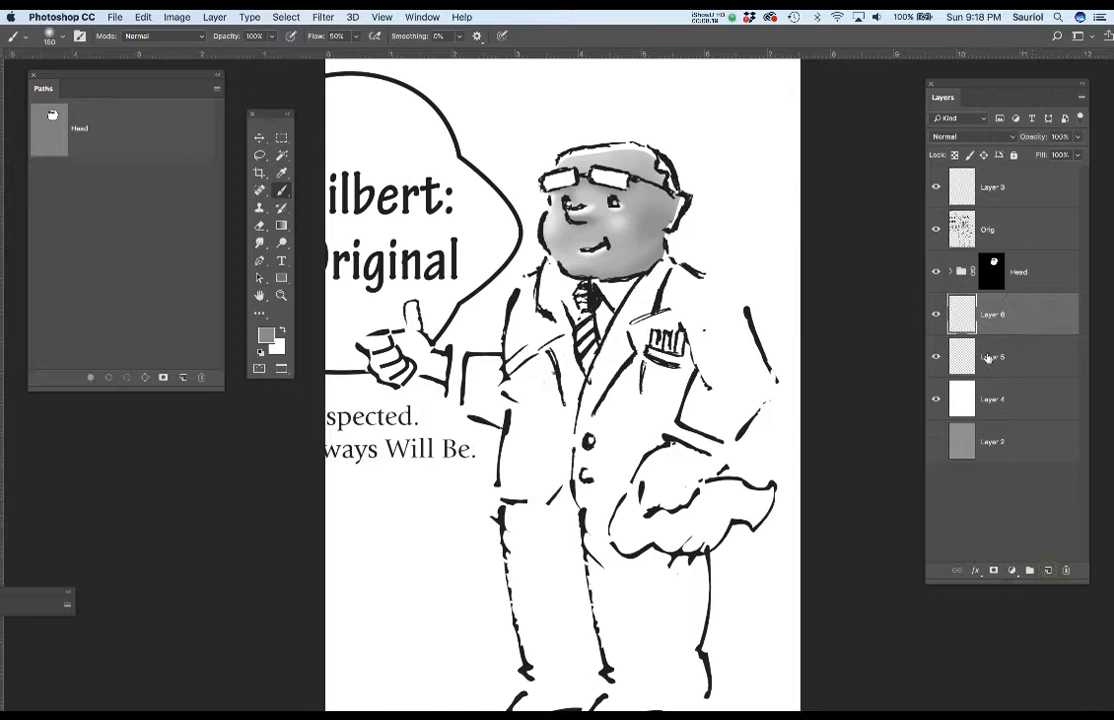
- Rename Layer 5 as Coat1 and the new layer above it as Coat2
click(990, 360)
text(Coat12)
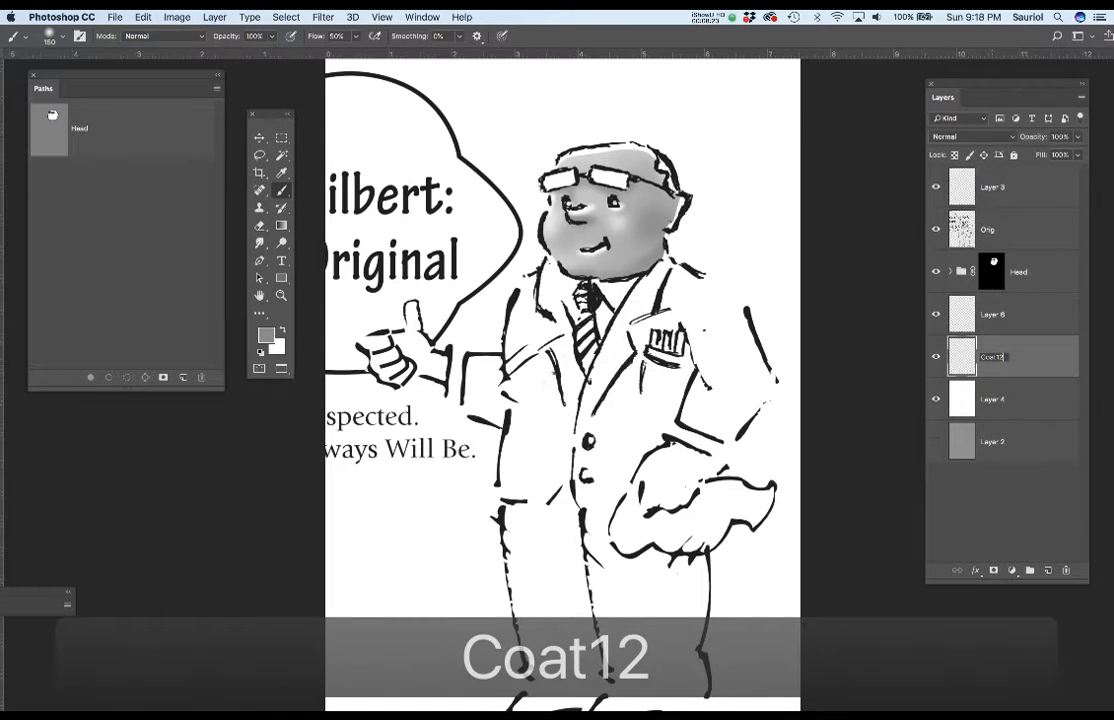
key(BackSpace)
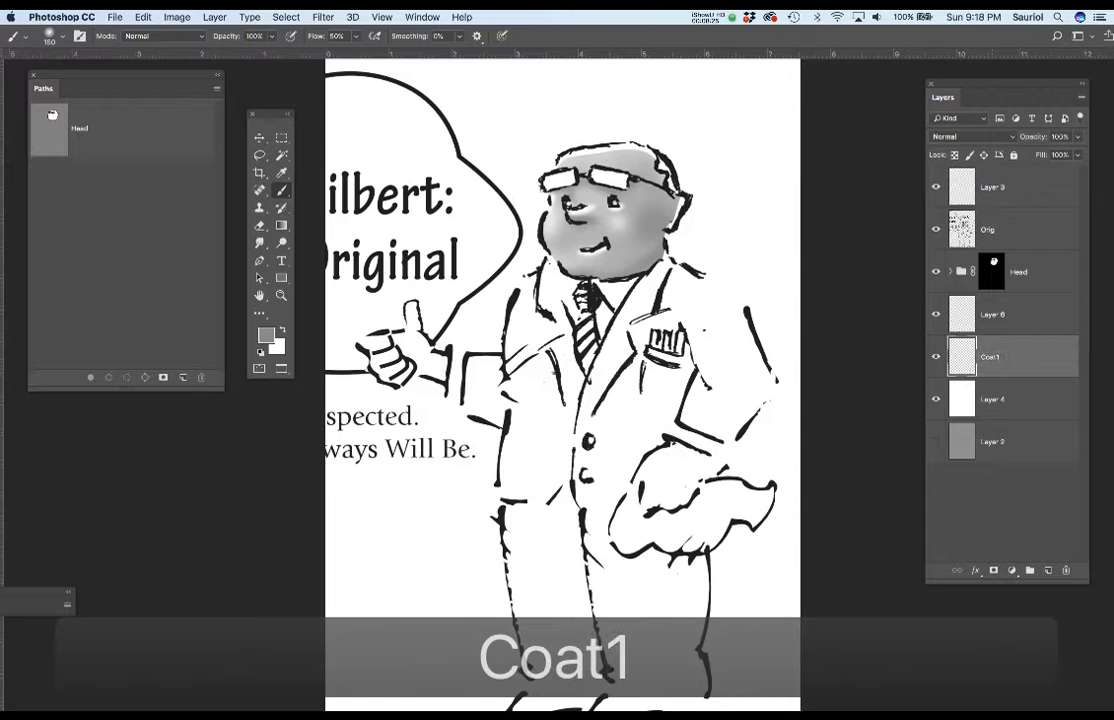
double_click(992, 313)
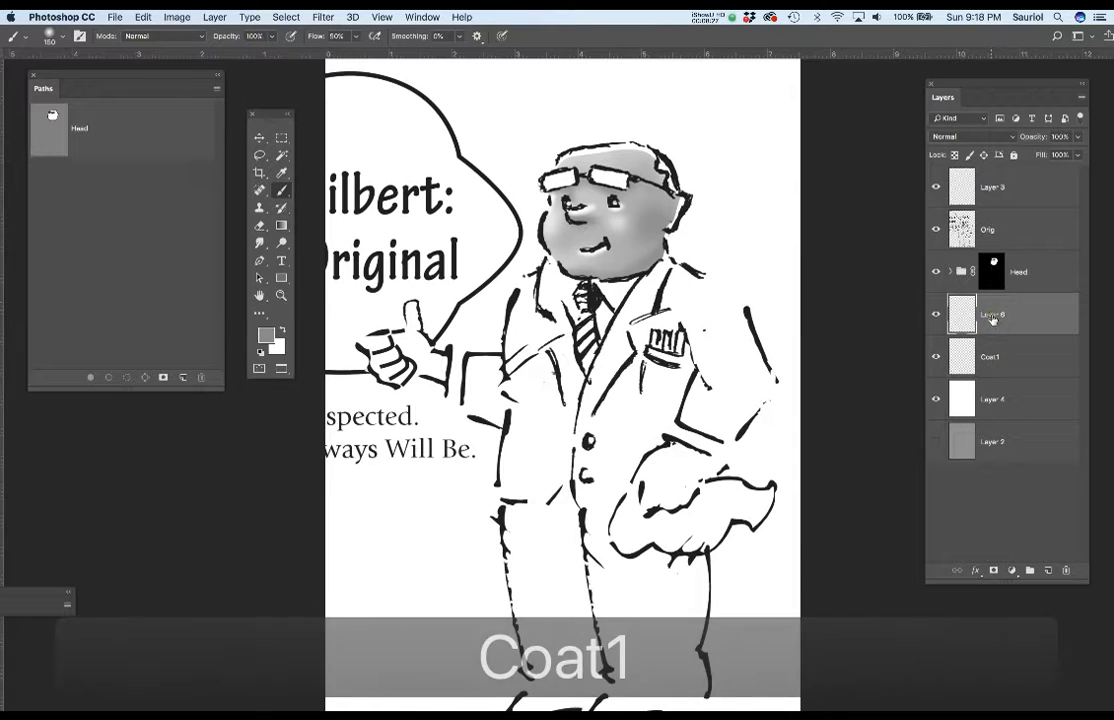
text(Coa)
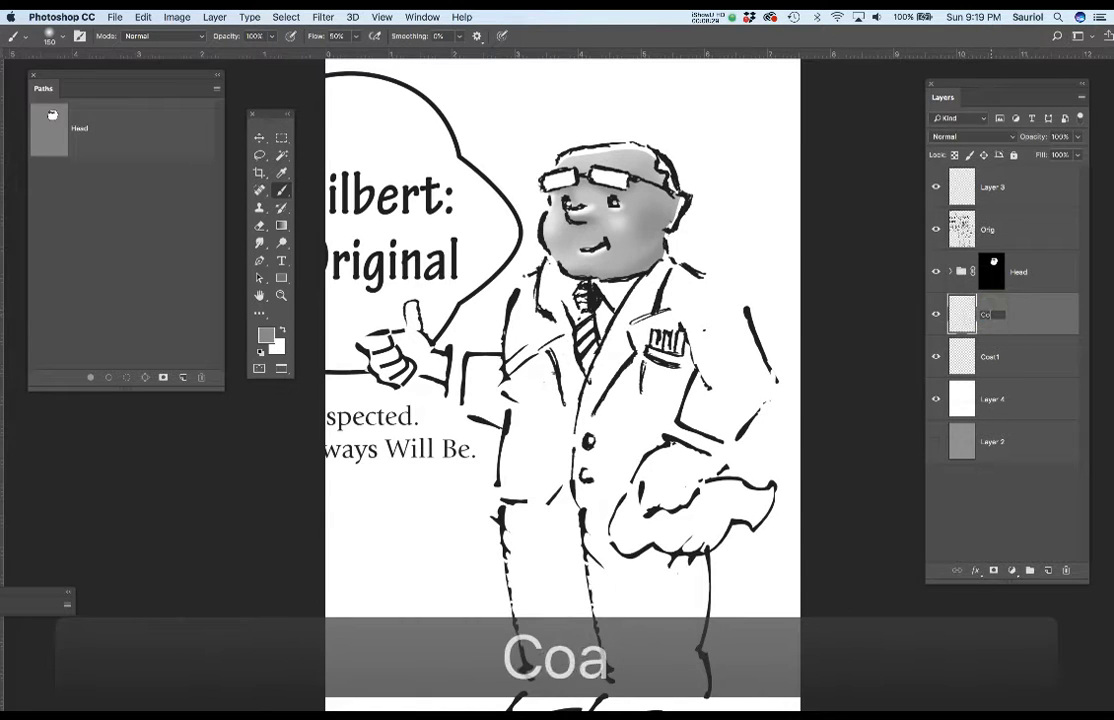
text(t2)
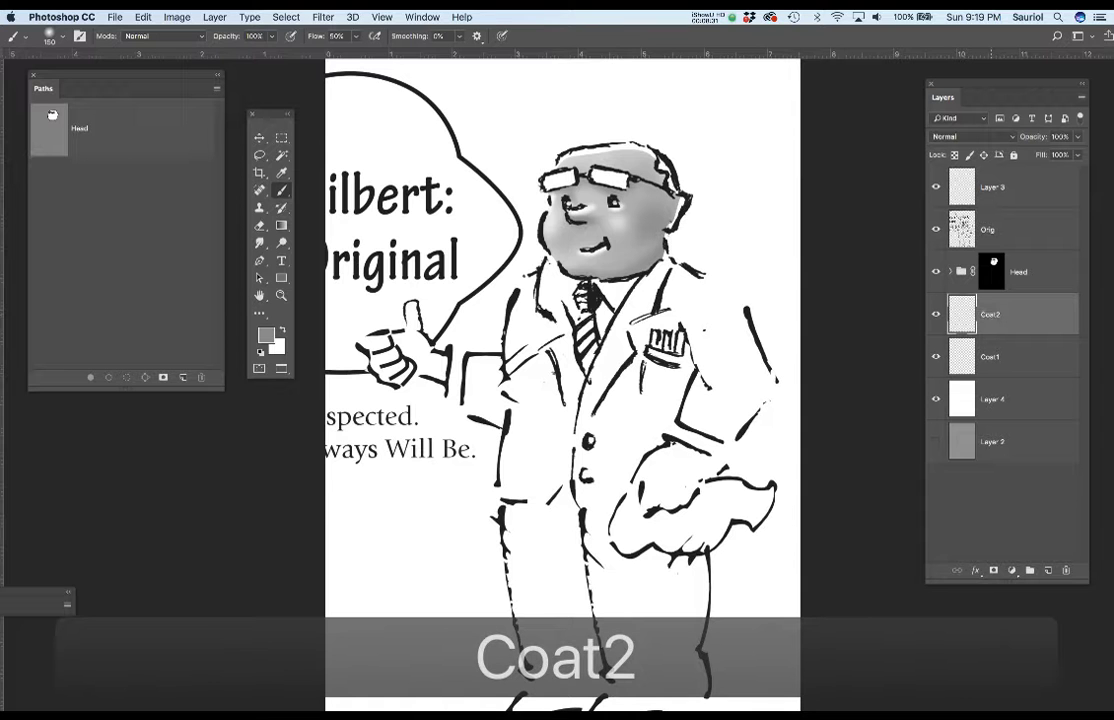
- Lower the opacity of the Orig line-art layer to 30%
click(996, 358)
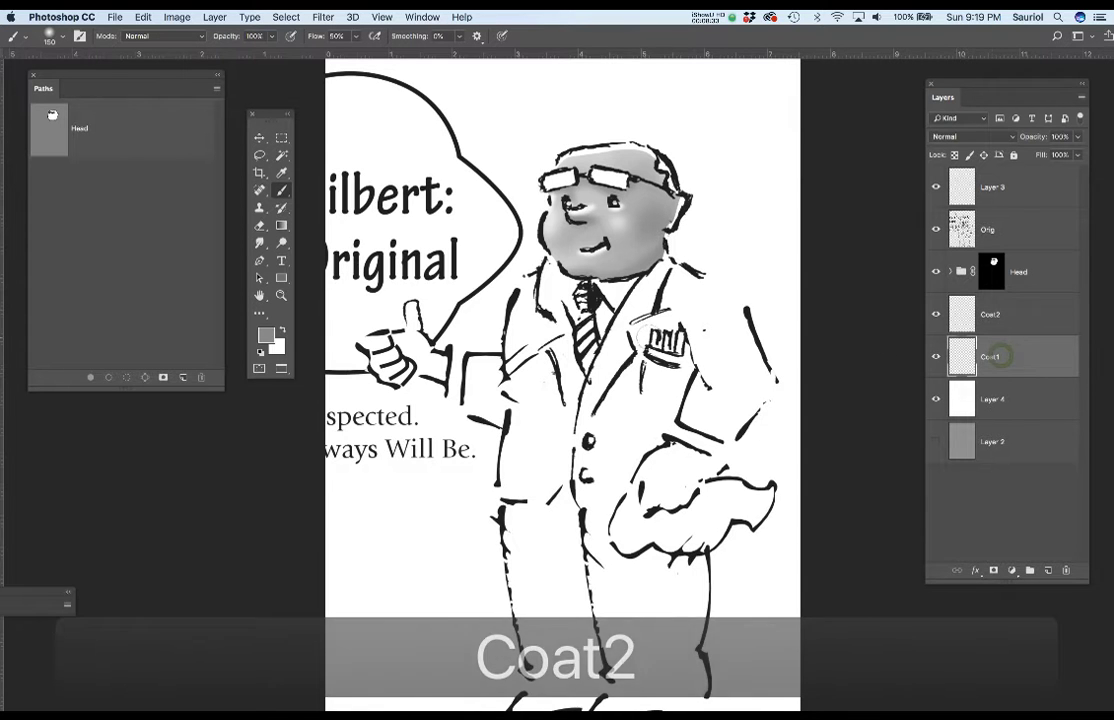
key(super+equal)
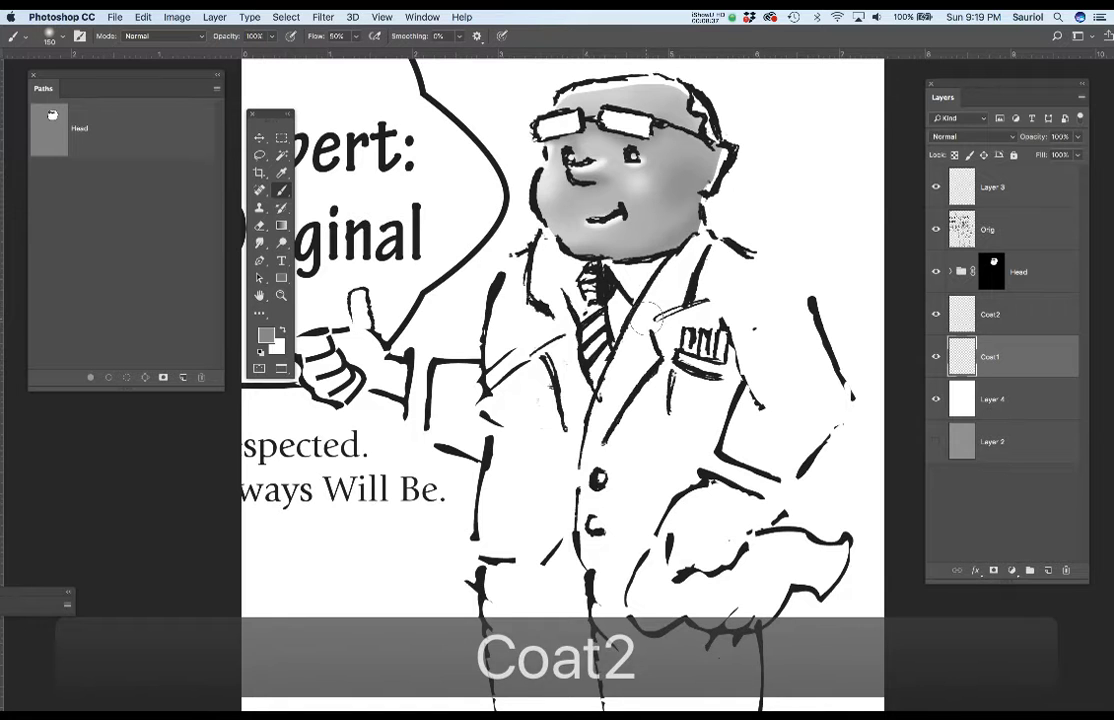
key(d)
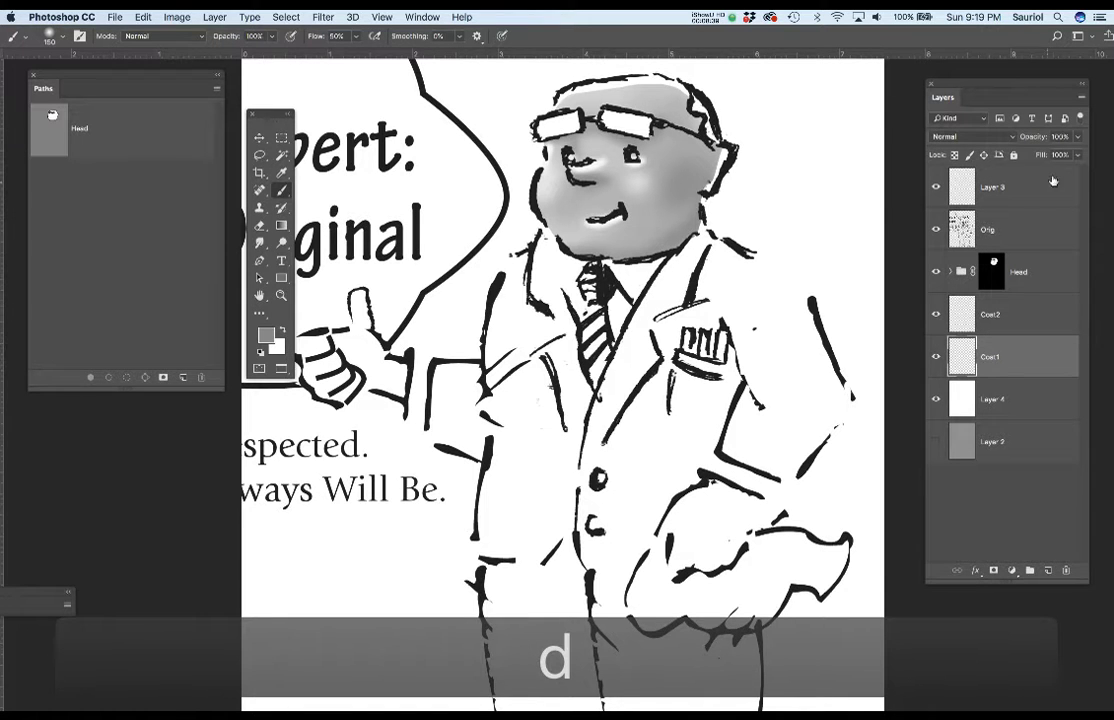
click(1010, 229)
click(1077, 137)
drag(1046, 157, 1036, 157)
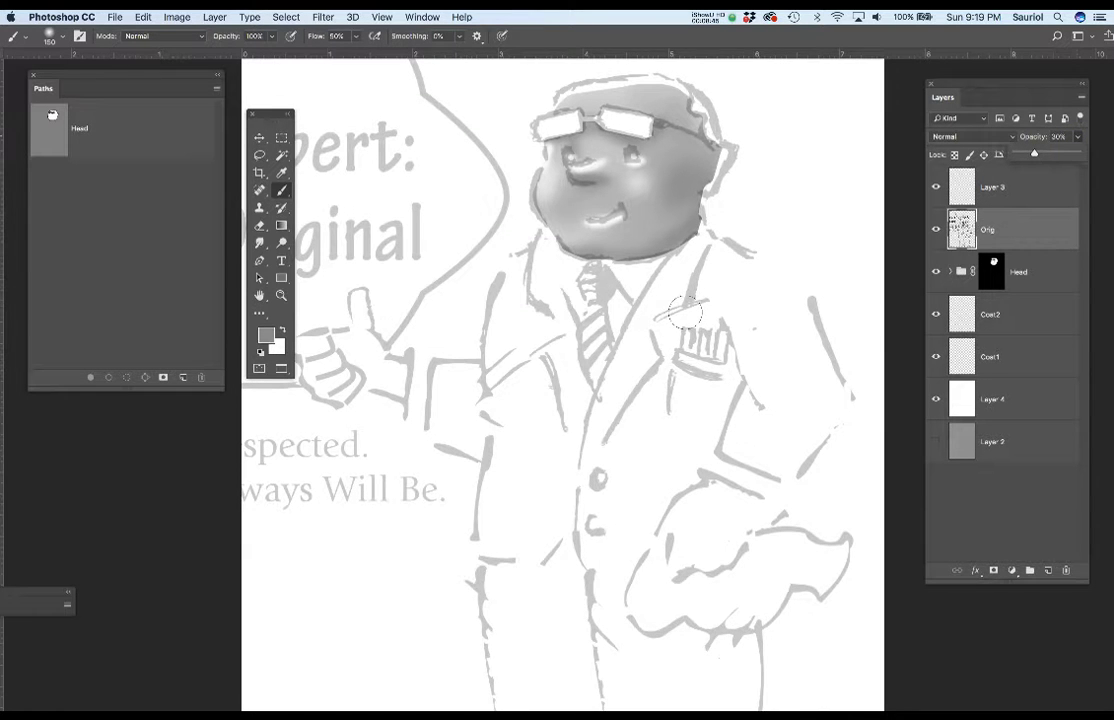
- Start a Pen path at the thumbs-up arm's cuff and trace the sleeve's upper edge, the shoulder and the collar up to the jaw
key(p)
scroll(605, 330, up, 2)
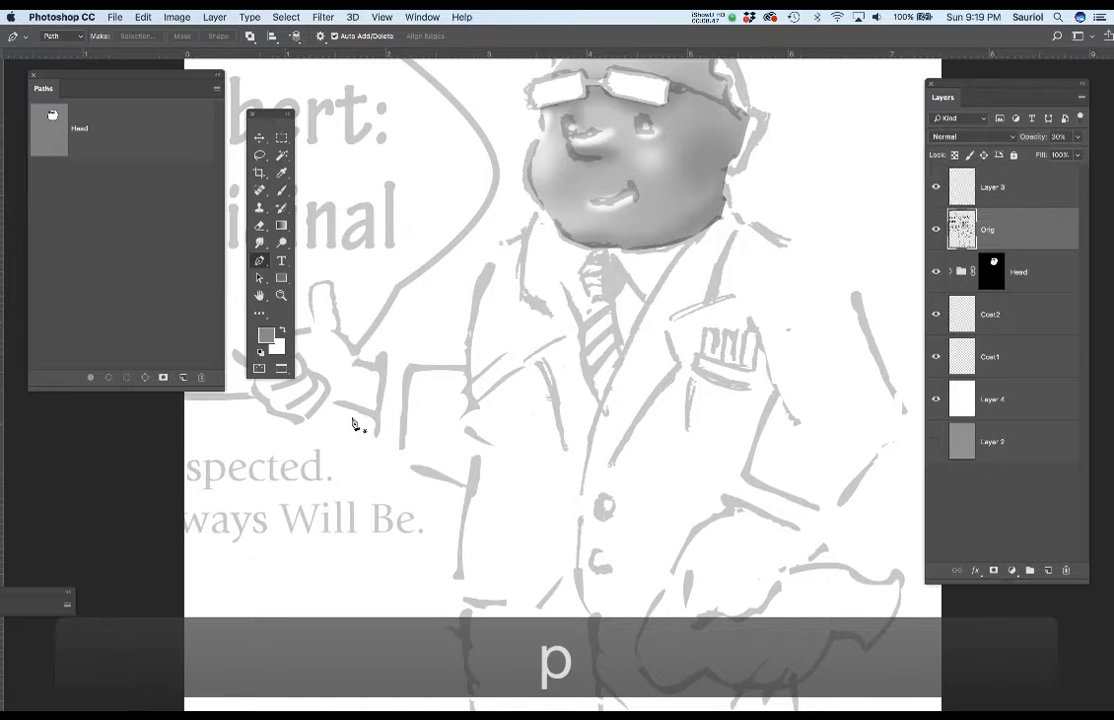
click(408, 377)
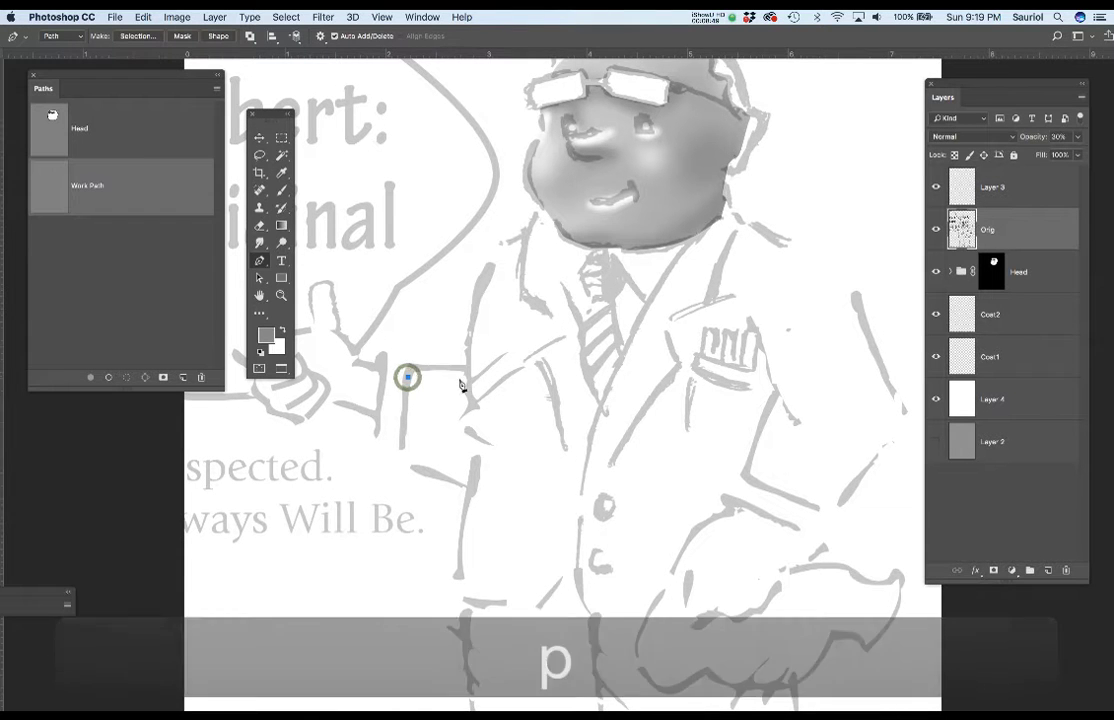
click(470, 376)
click(472, 341)
click(488, 276)
click(502, 244)
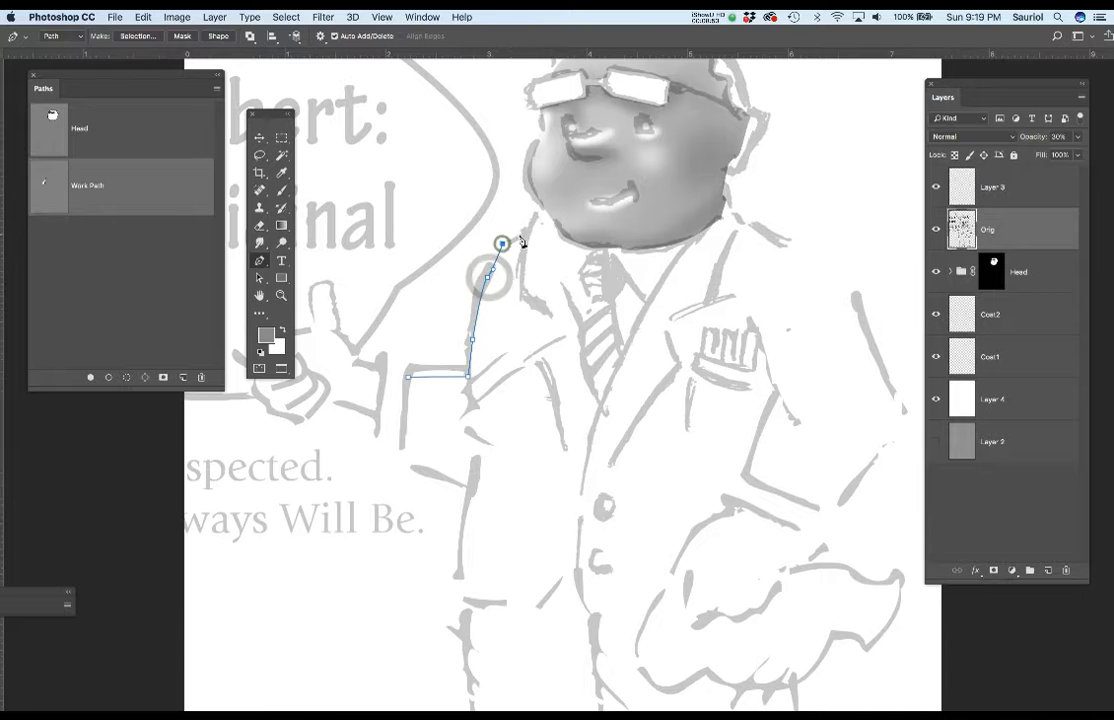
click(524, 233)
click(538, 216)
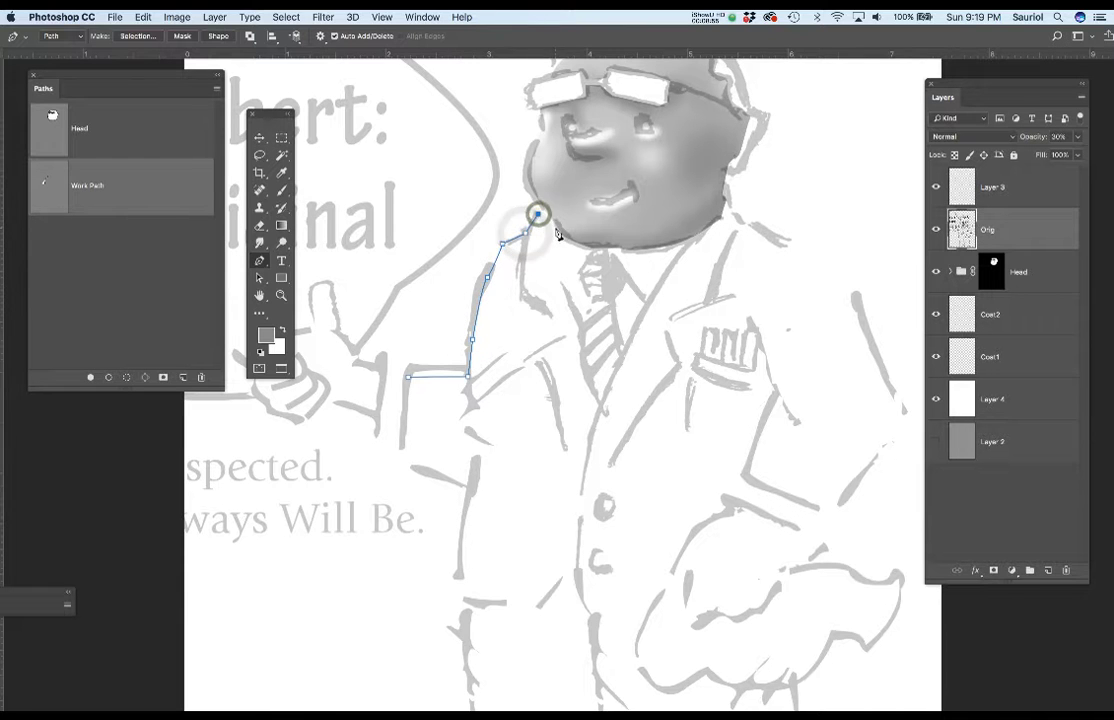
- Continue the path down the lapel edge beside the tie to the V of the neckline and make that point a corner
click(556, 230)
click(573, 240)
click(586, 243)
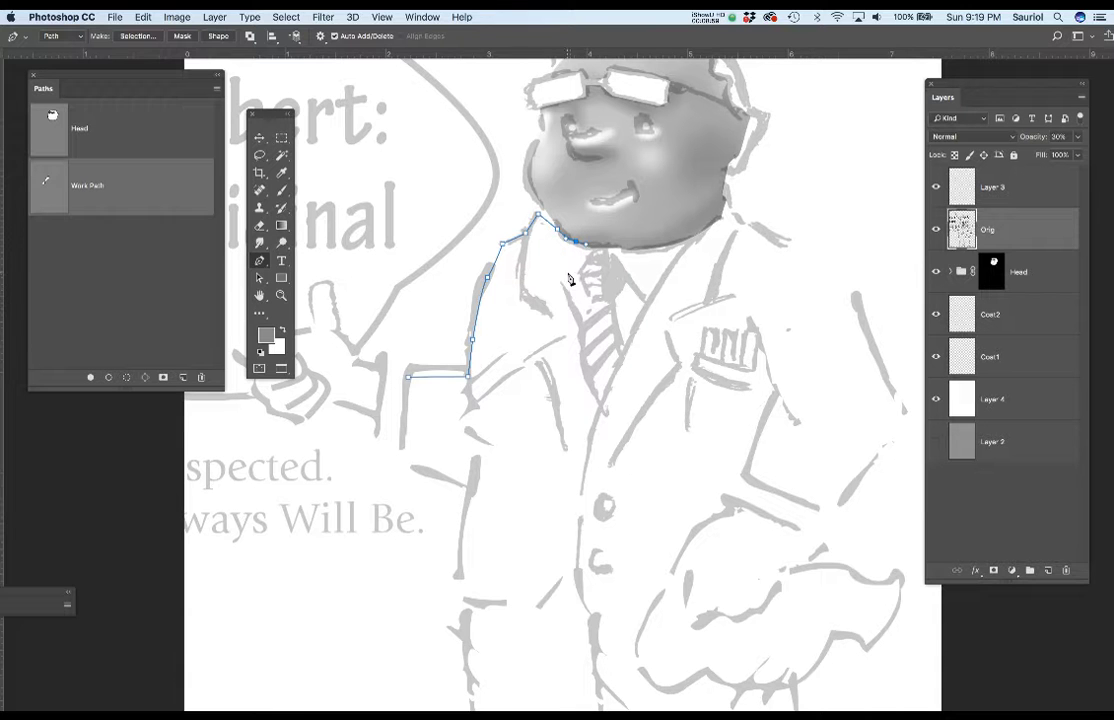
key(super+z)
drag(567, 291, 580, 338)
click(580, 335)
mouse_move(600, 404)
mouse_down()
mouse_move(617, 425)
mouse_move(604, 412)
mouse_up()
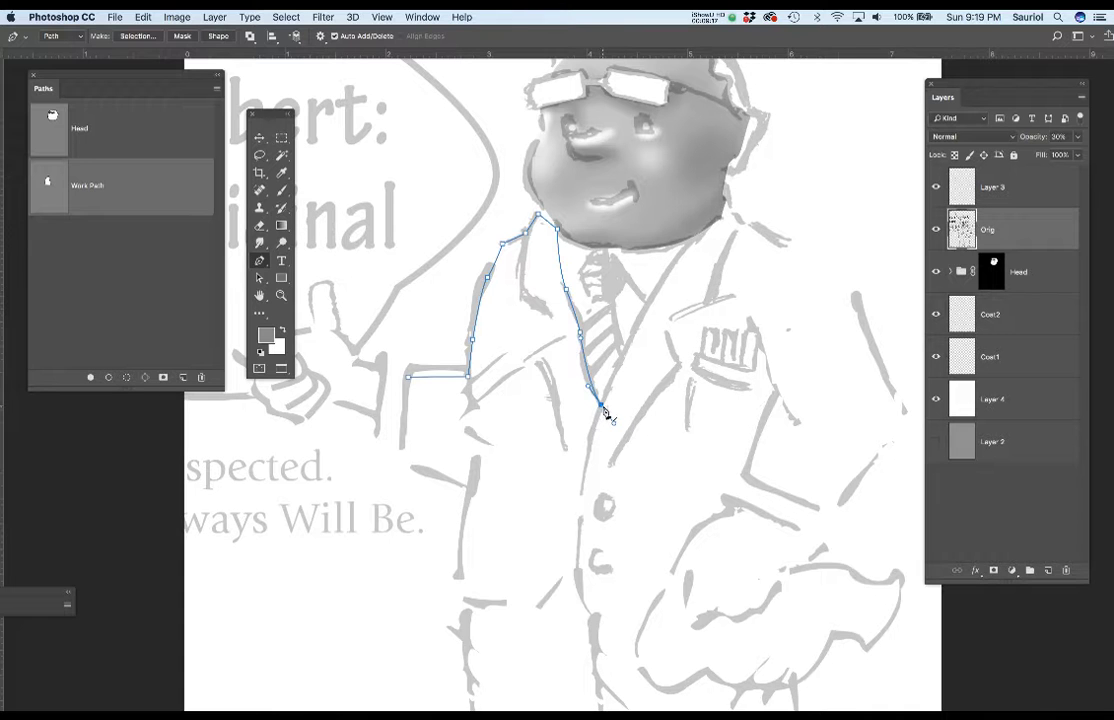
click(74, 41)
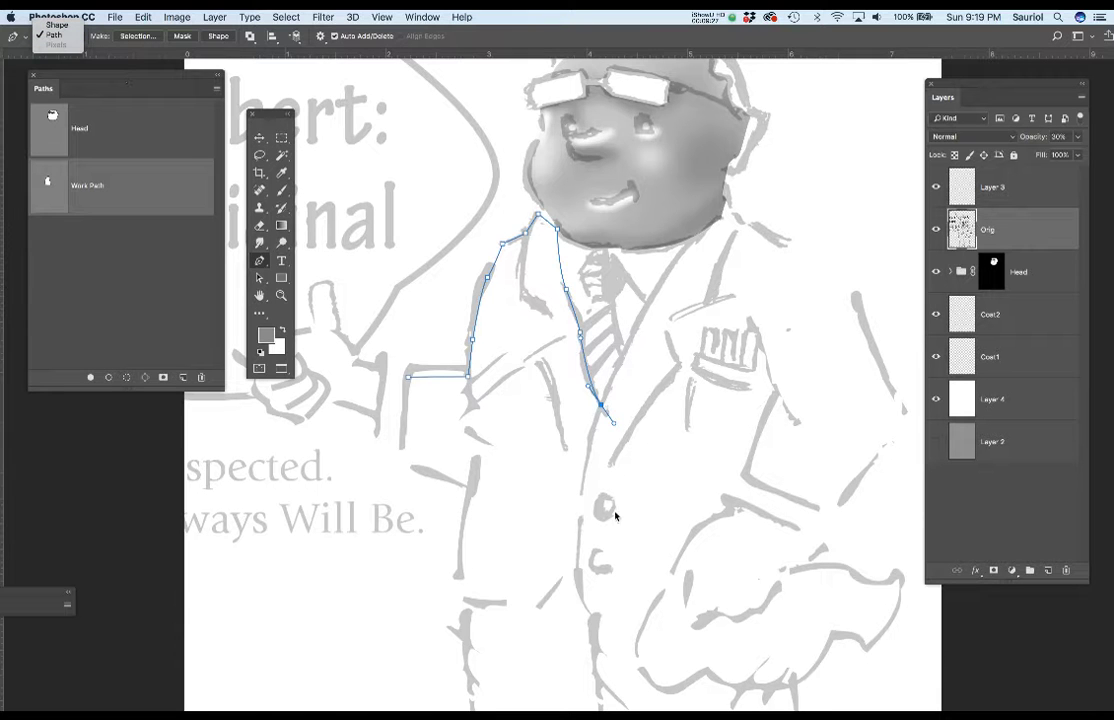
click(603, 410)
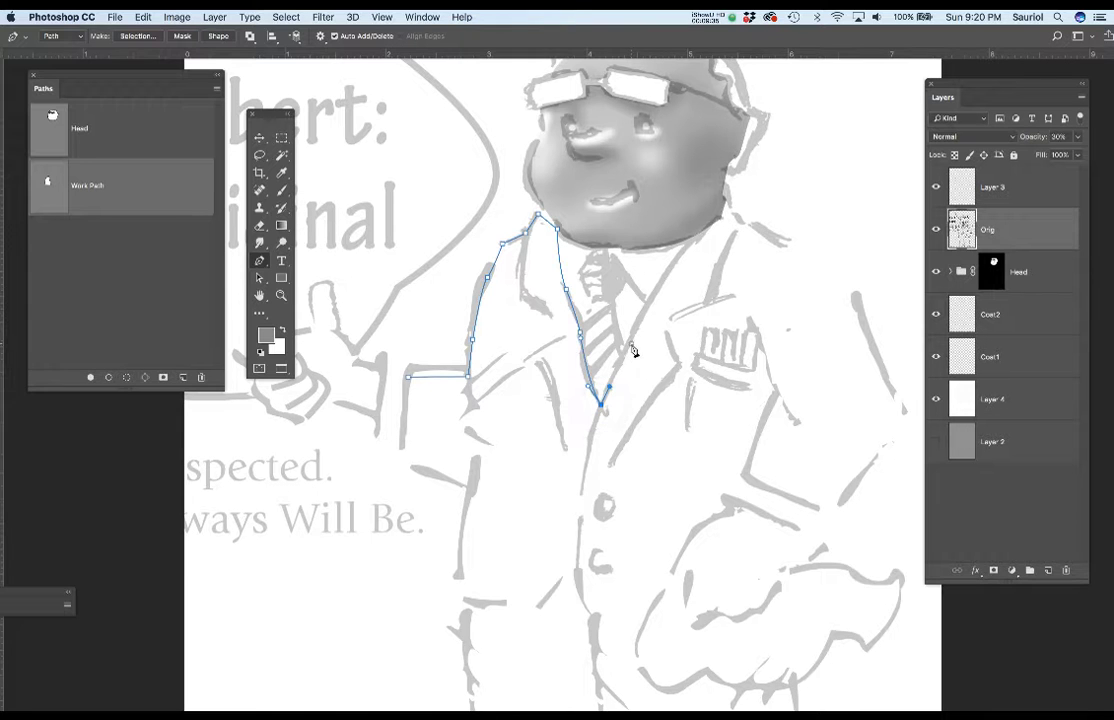
- Trace the path up the opposite lapel, over the collar and along the shoulder to the bent arm's upper sleeve
click(667, 273)
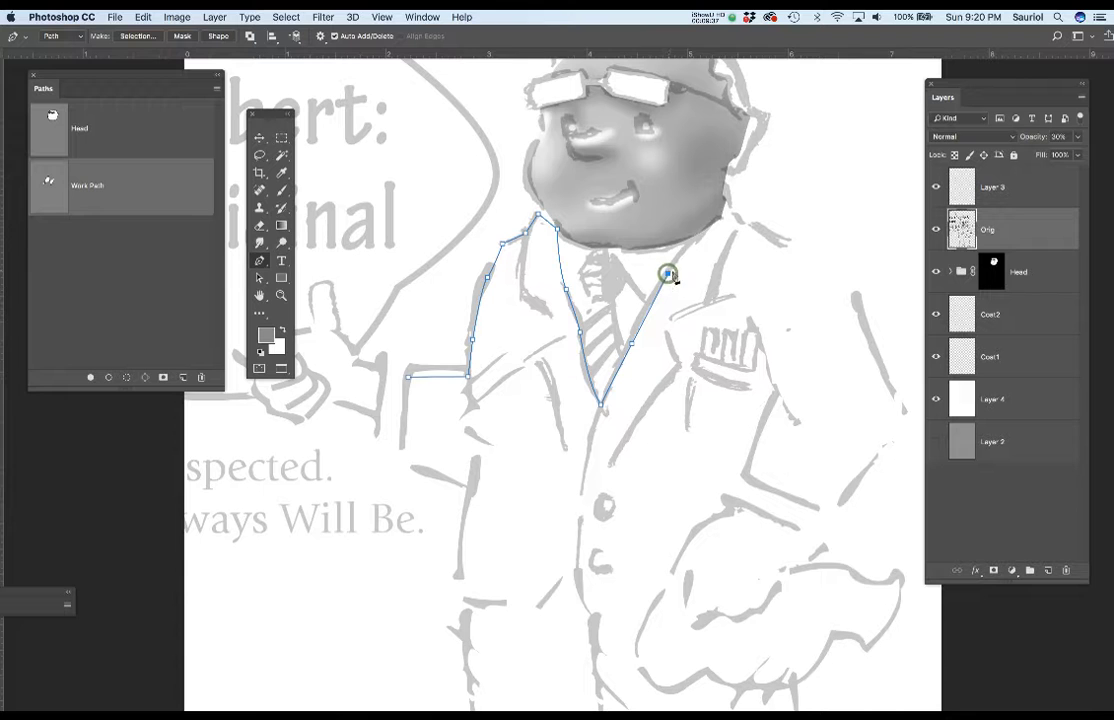
click(696, 239)
click(722, 216)
click(738, 224)
click(833, 284)
click(847, 296)
click(858, 328)
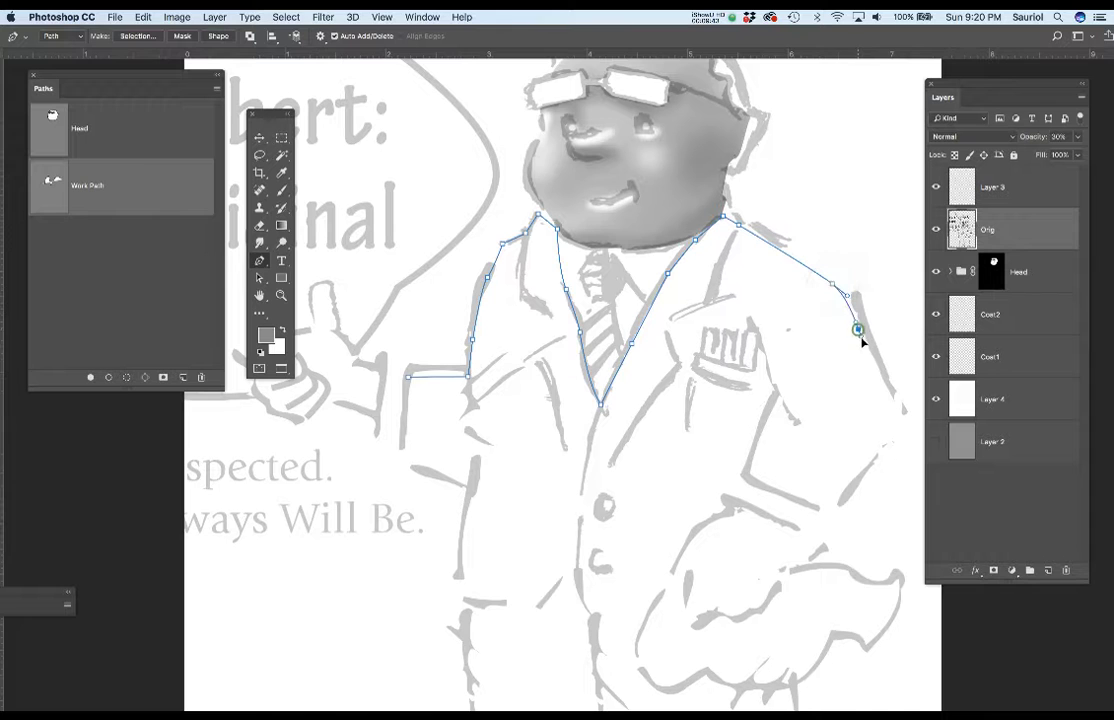
- Continue the path around the bent arm's elbow, along its cuff and up the sleeve's inner edge to the armpit
click(880, 385)
click(891, 419)
click(877, 458)
click(847, 496)
click(834, 512)
click(800, 500)
click(753, 480)
click(785, 402)
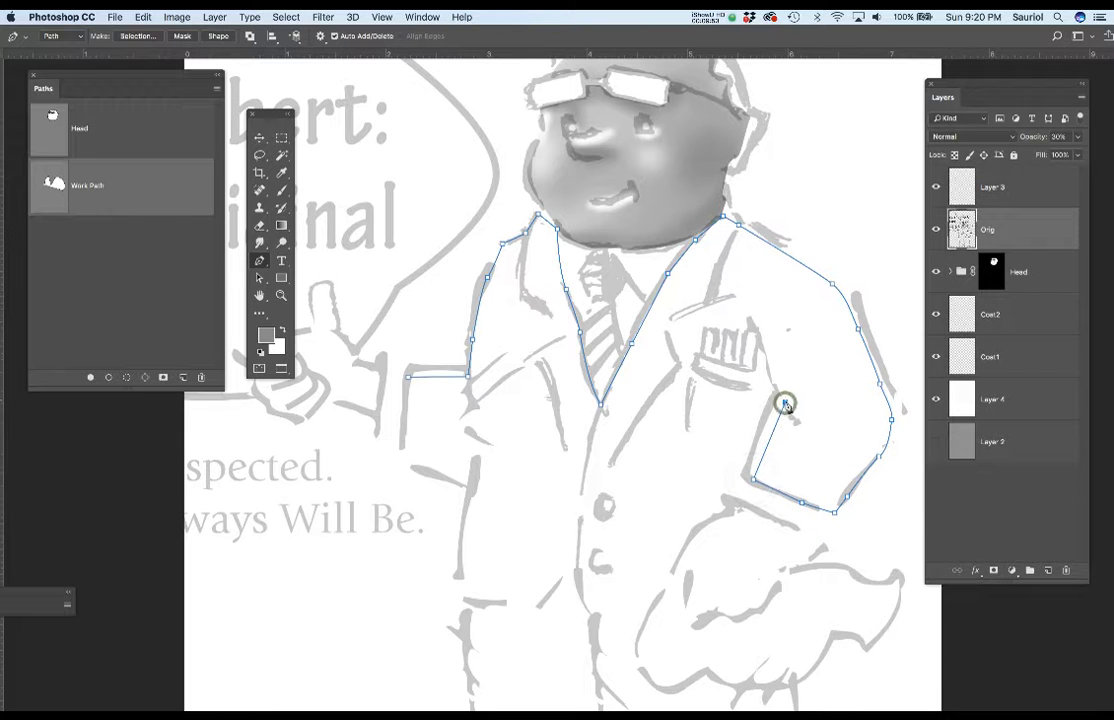
click(776, 365)
click(760, 328)
- Trace the path from the armpit down the coat's side to the waist and along the edge of the shape at the hip
drag(768, 368, 776, 395)
click(757, 436)
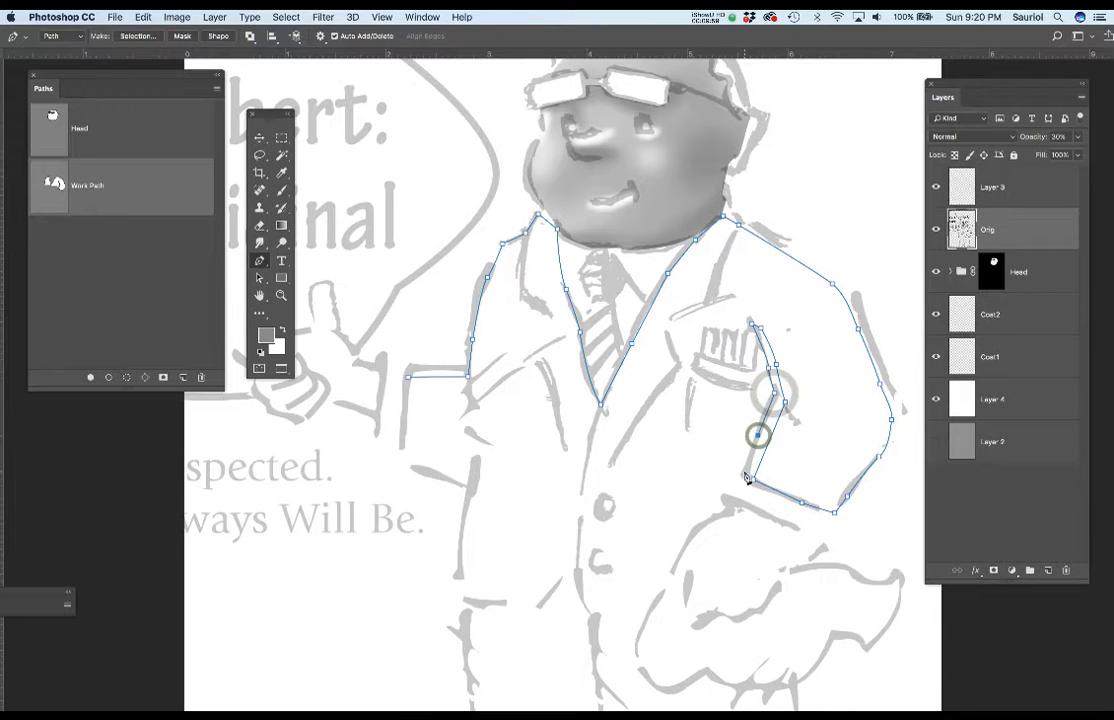
click(746, 475)
click(733, 507)
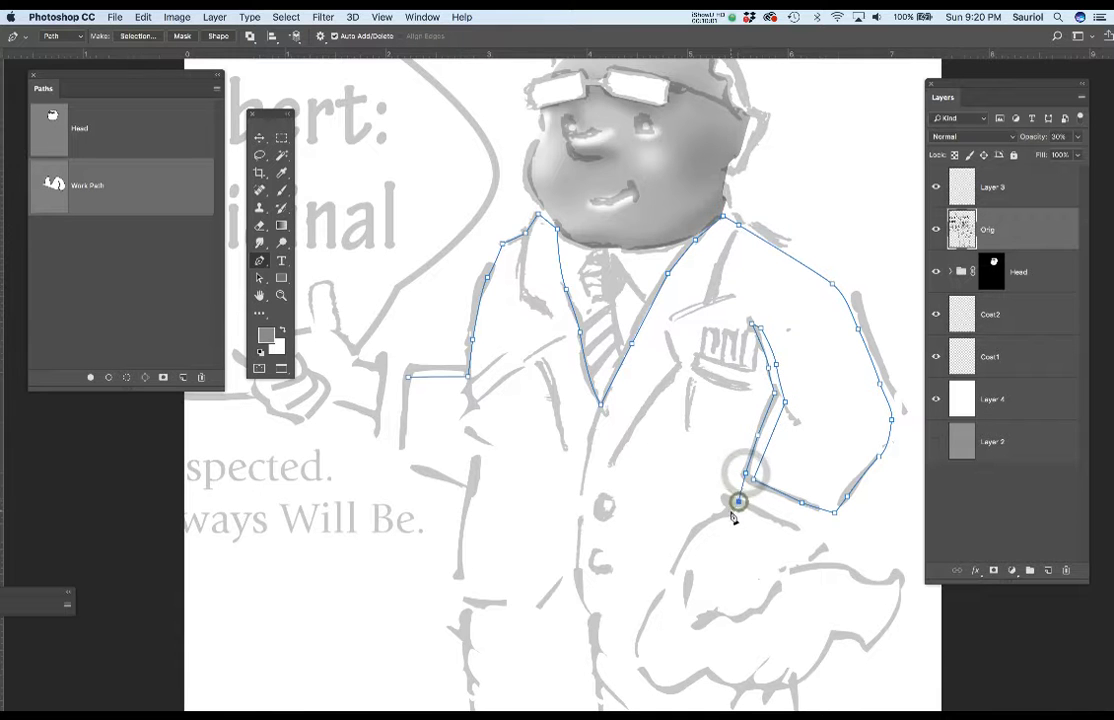
drag(703, 527, 688, 541)
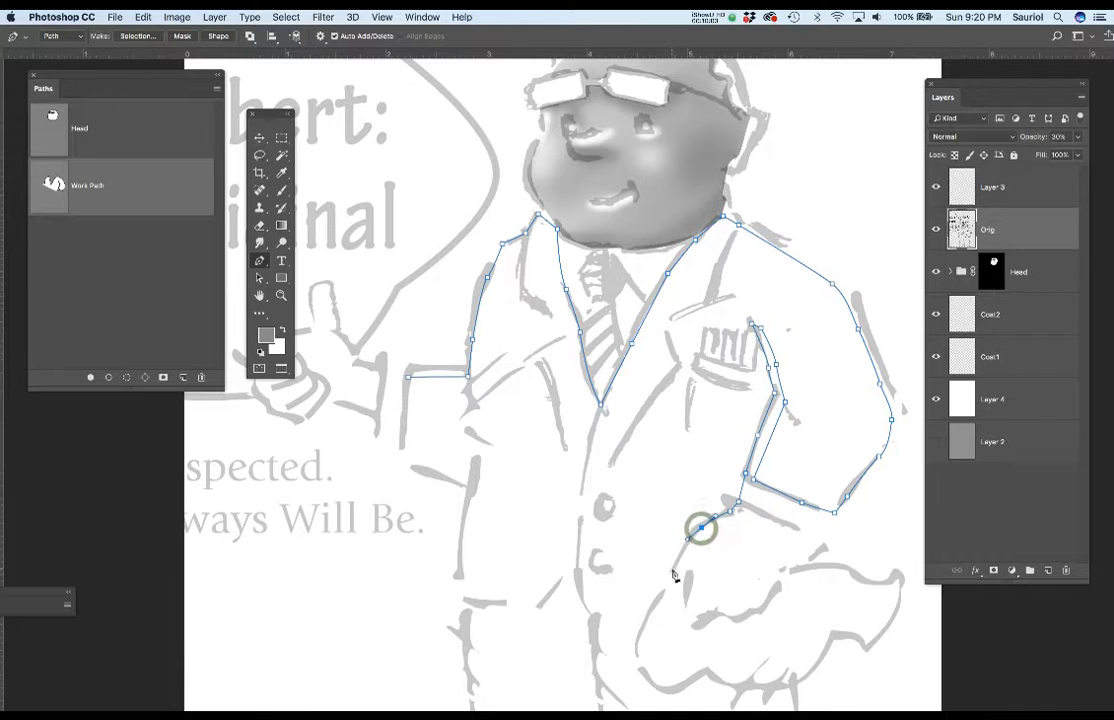
click(676, 568)
click(665, 585)
click(641, 620)
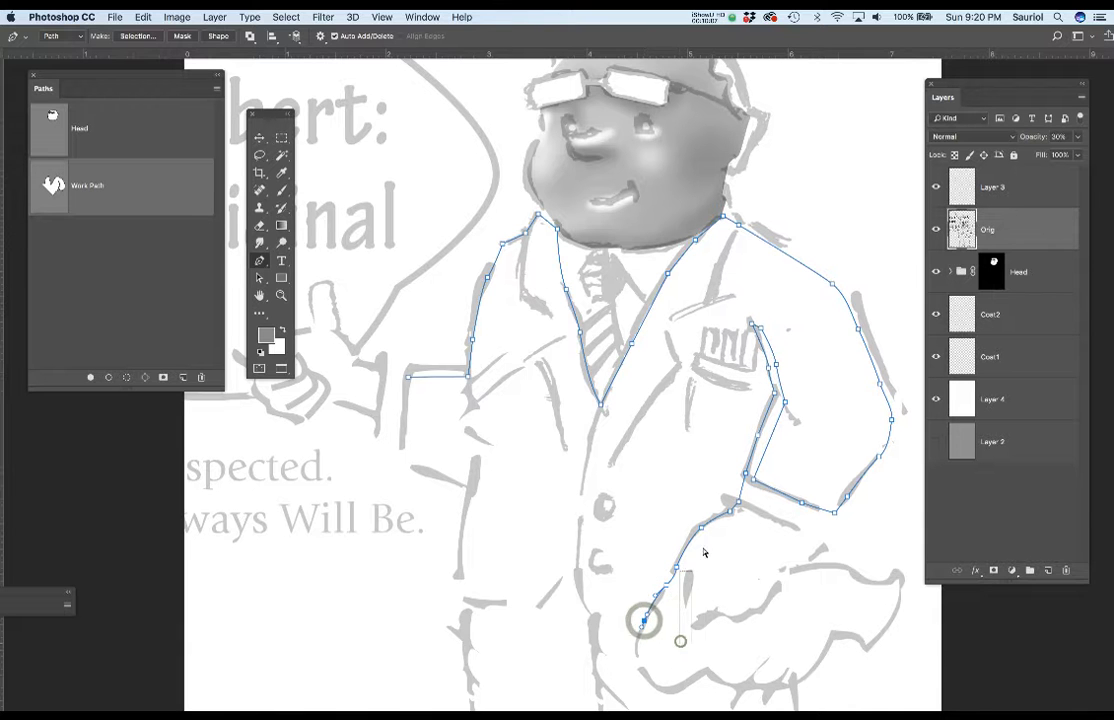
- Trace the coat's bottom hem across both front flaps, following the notch at the front opening, to the far corner
drag(697, 684, 708, 515)
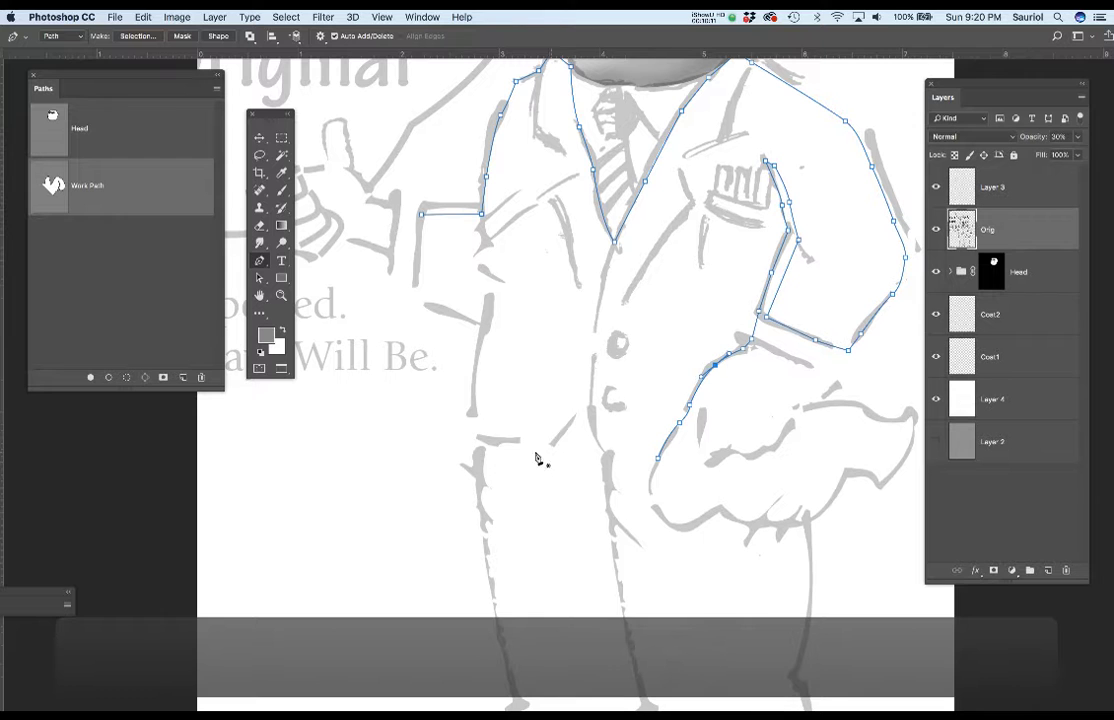
click(655, 469)
click(655, 469)
click(609, 458)
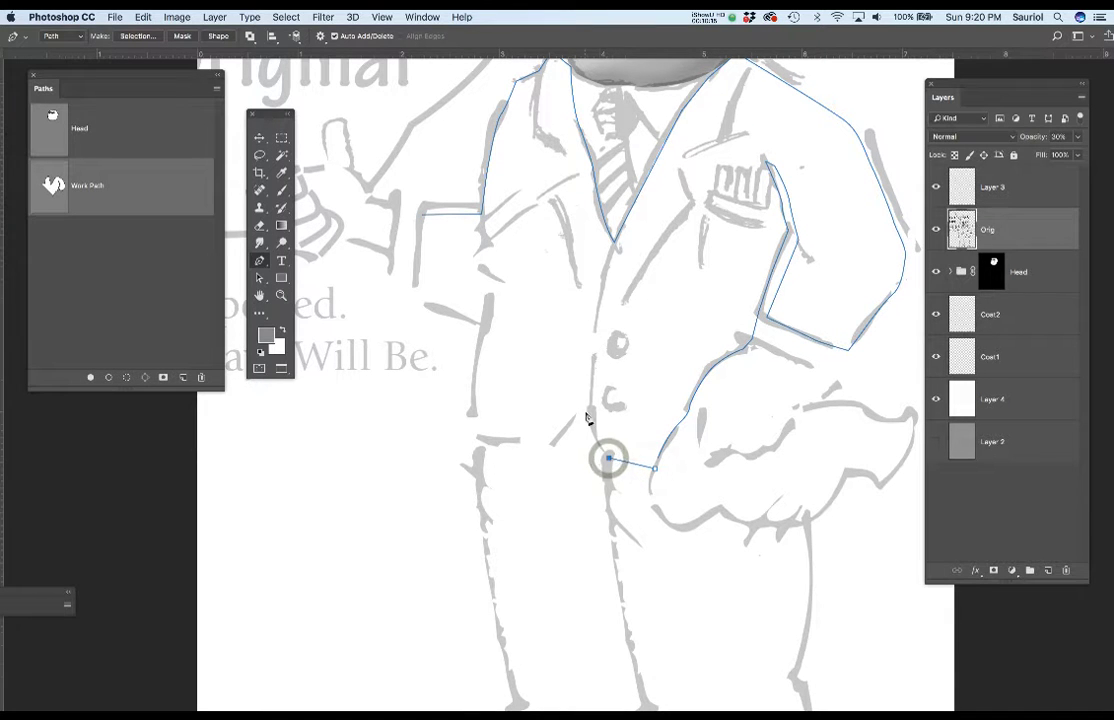
click(590, 405)
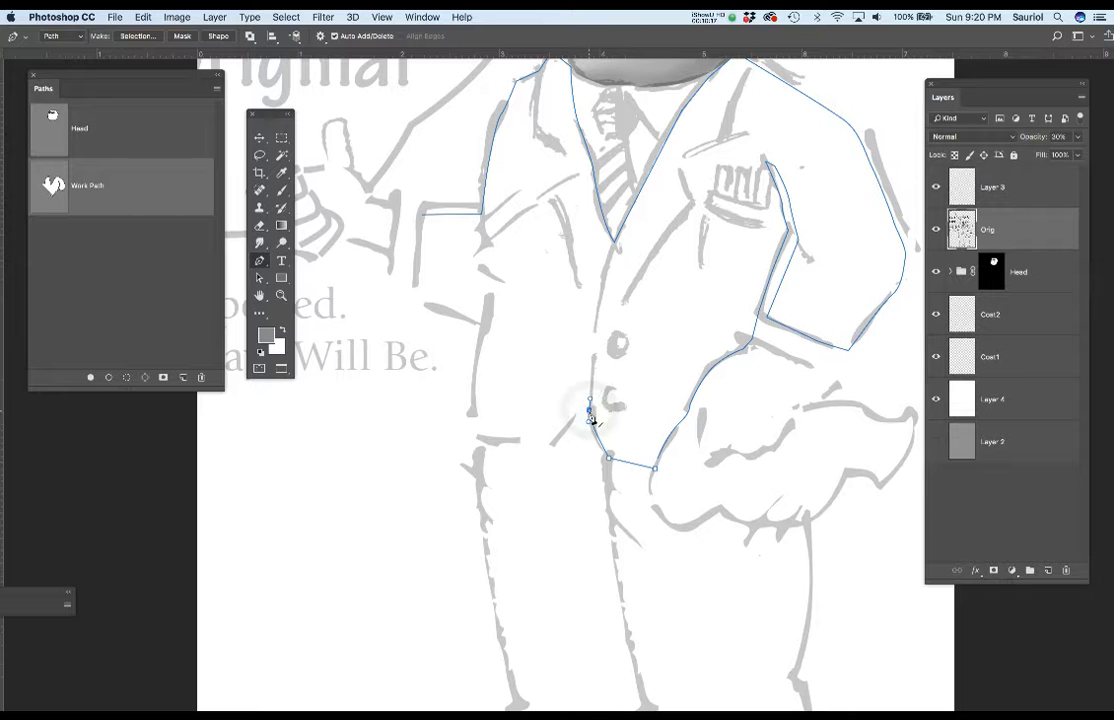
click(588, 411)
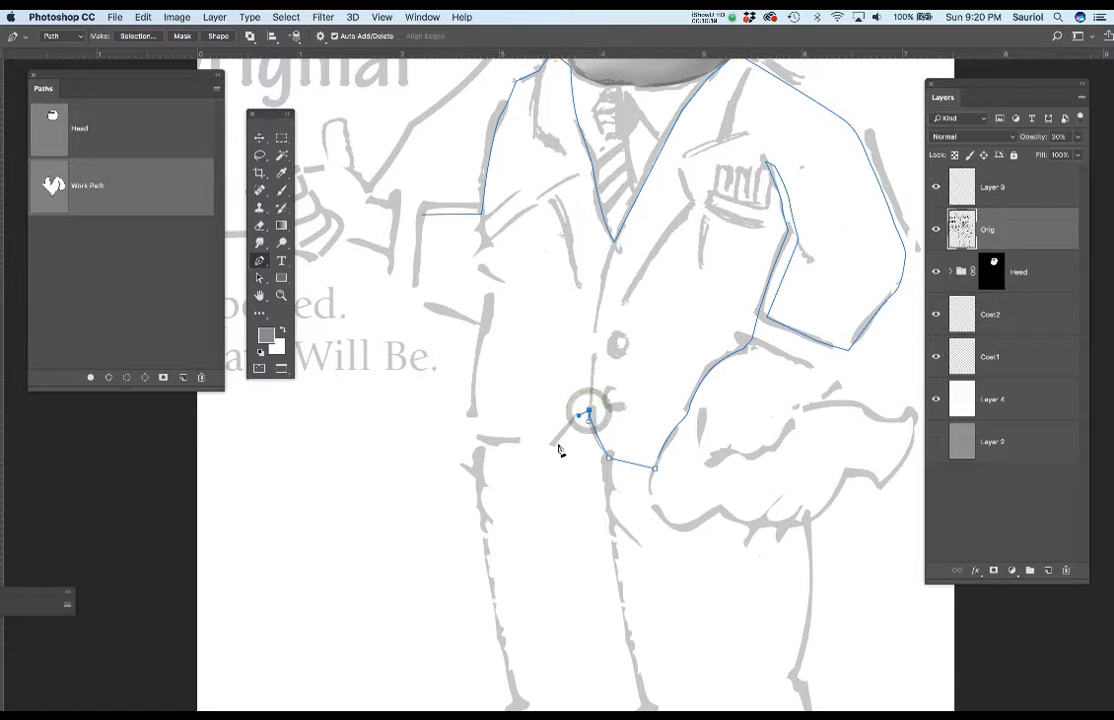
click(553, 441)
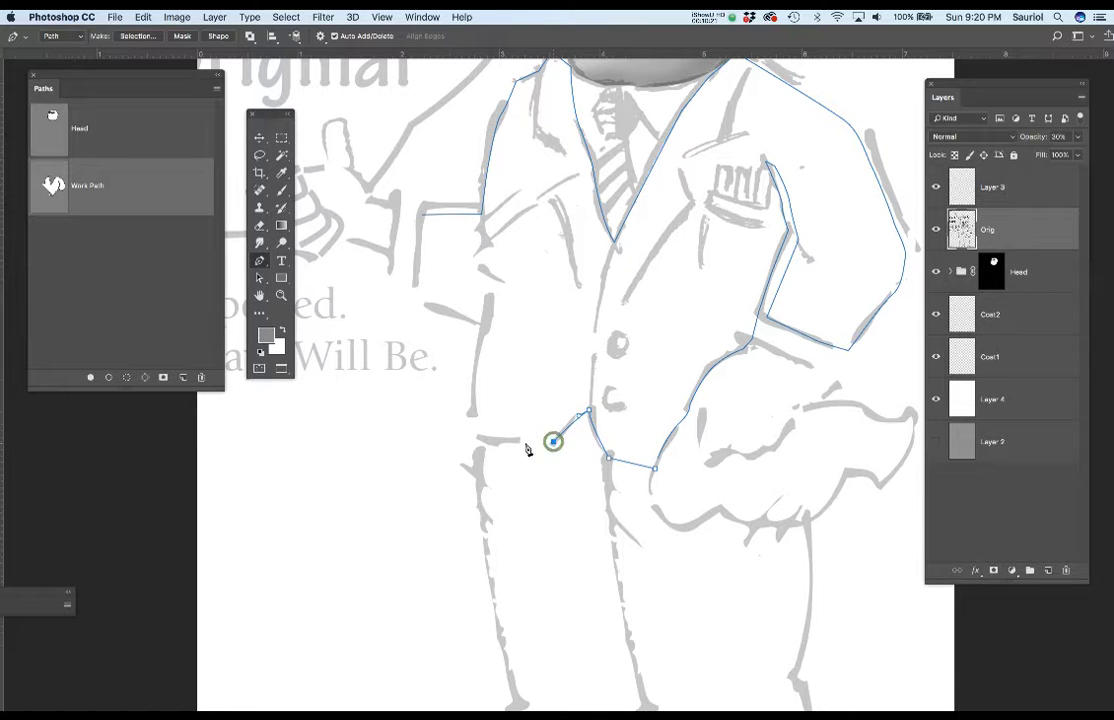
click(511, 442)
click(480, 441)
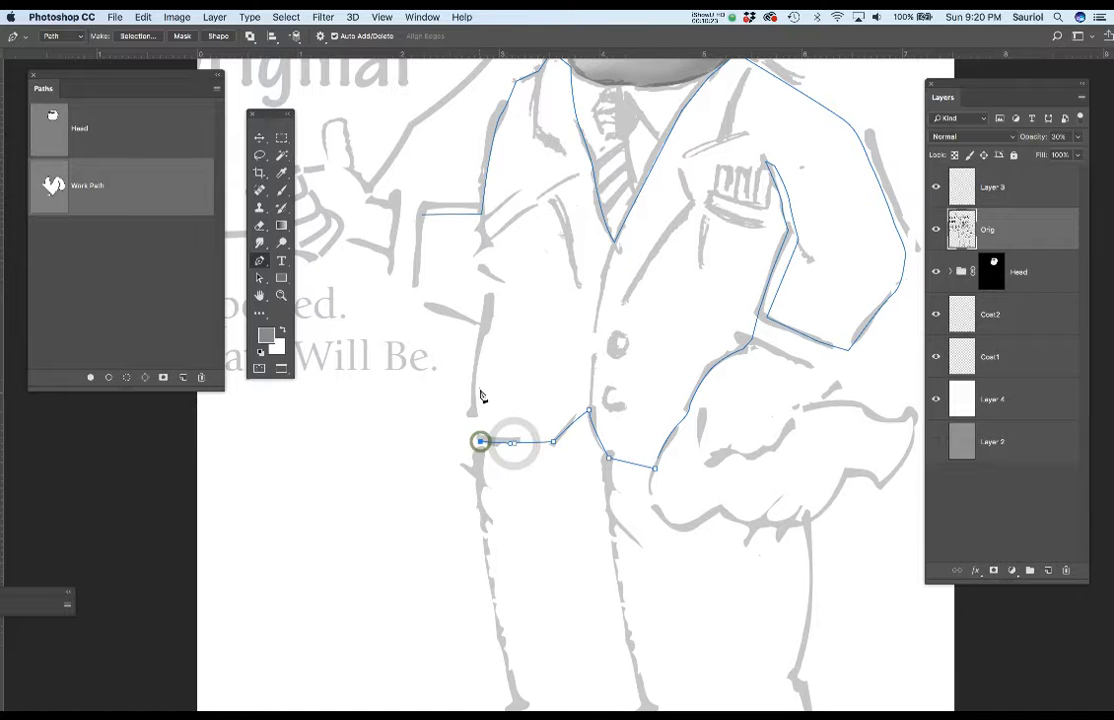
- Trace the path from the hem corner up the coat's side to the armpit below the raised arm
click(480, 388)
click(492, 341)
click(497, 325)
click(494, 279)
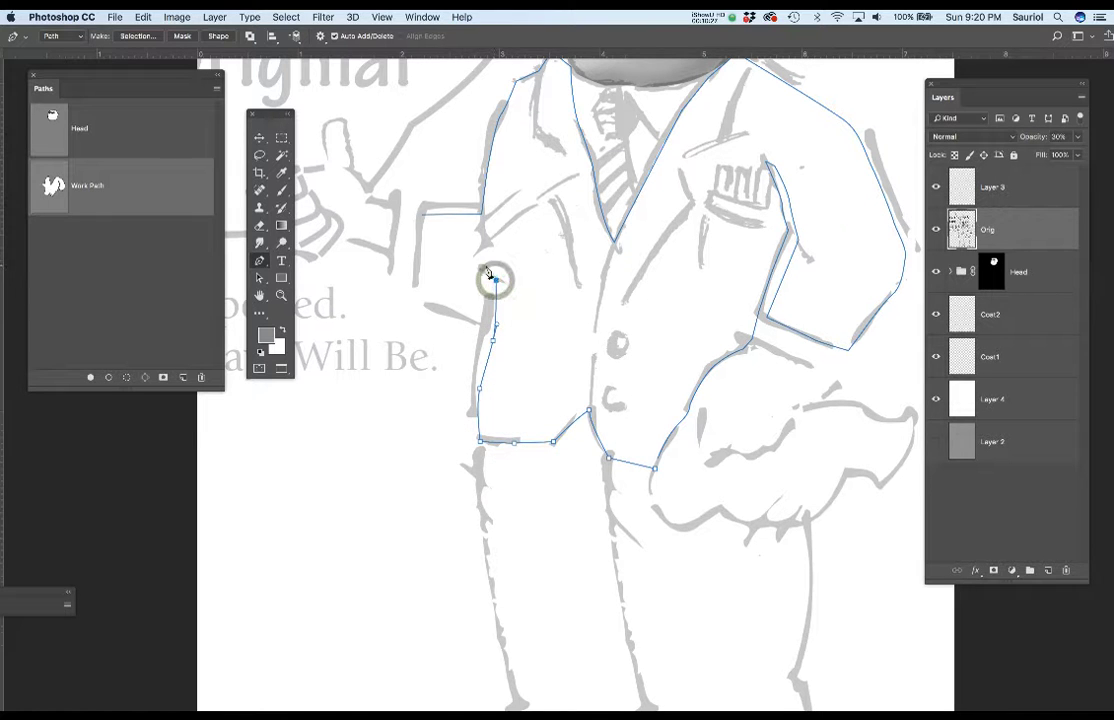
click(491, 256)
click(491, 253)
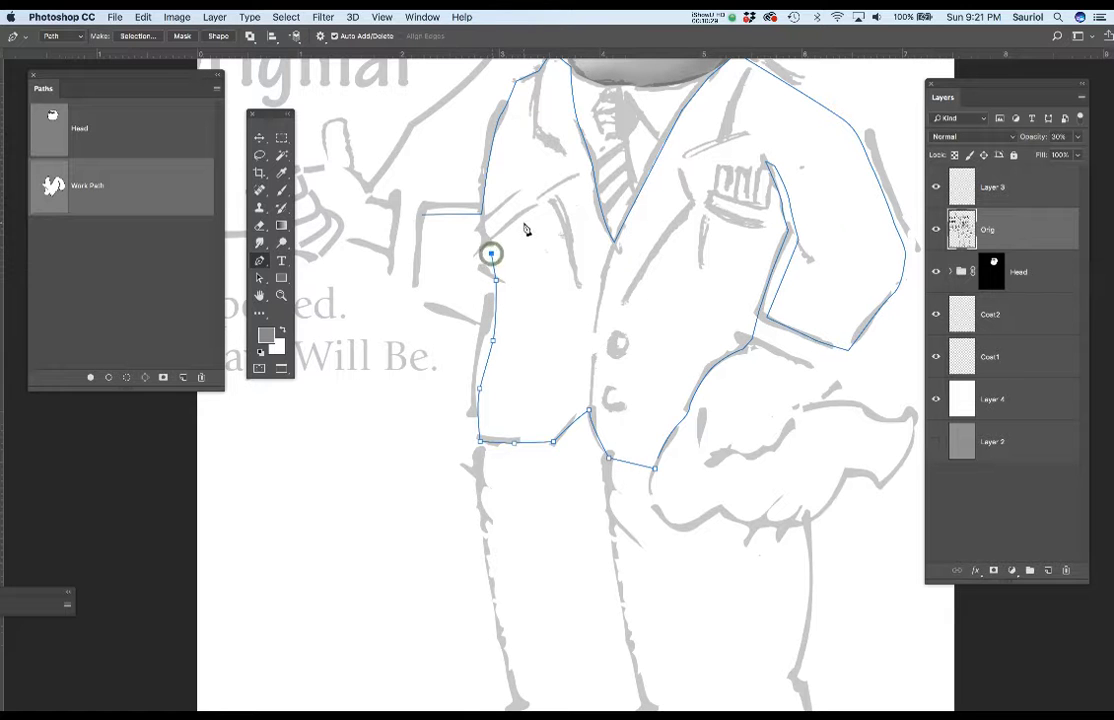
- Trace around the armpit fold of the raised arm and along the sleeve's lower edge to the cuff
click(527, 218)
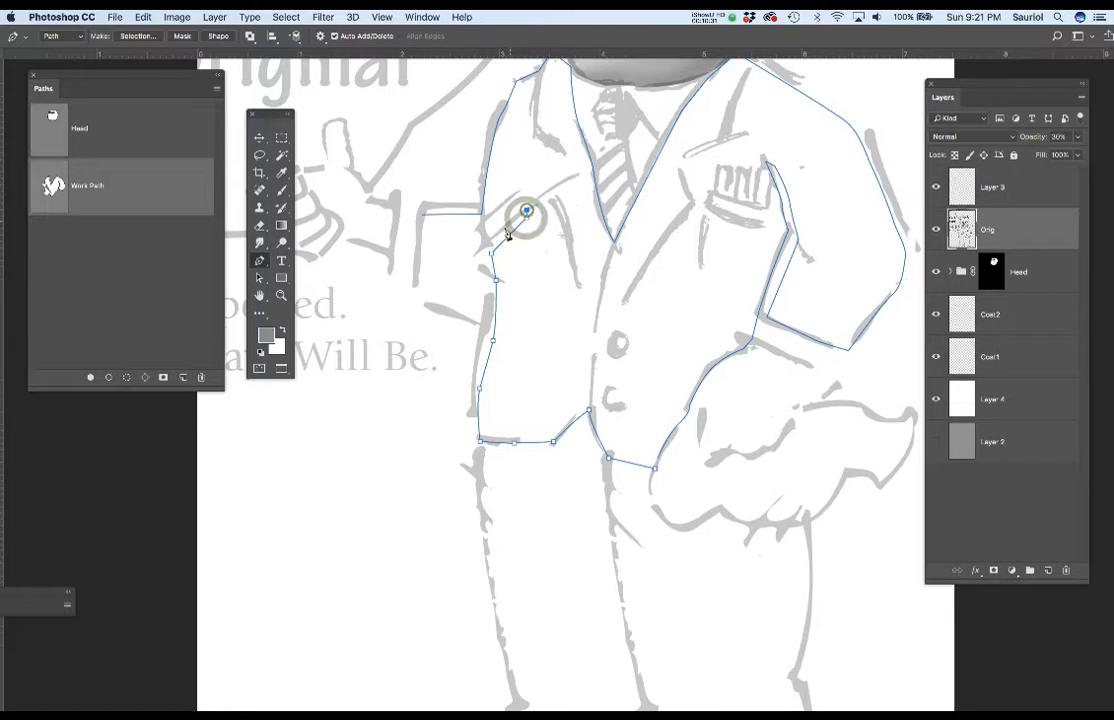
click(487, 238)
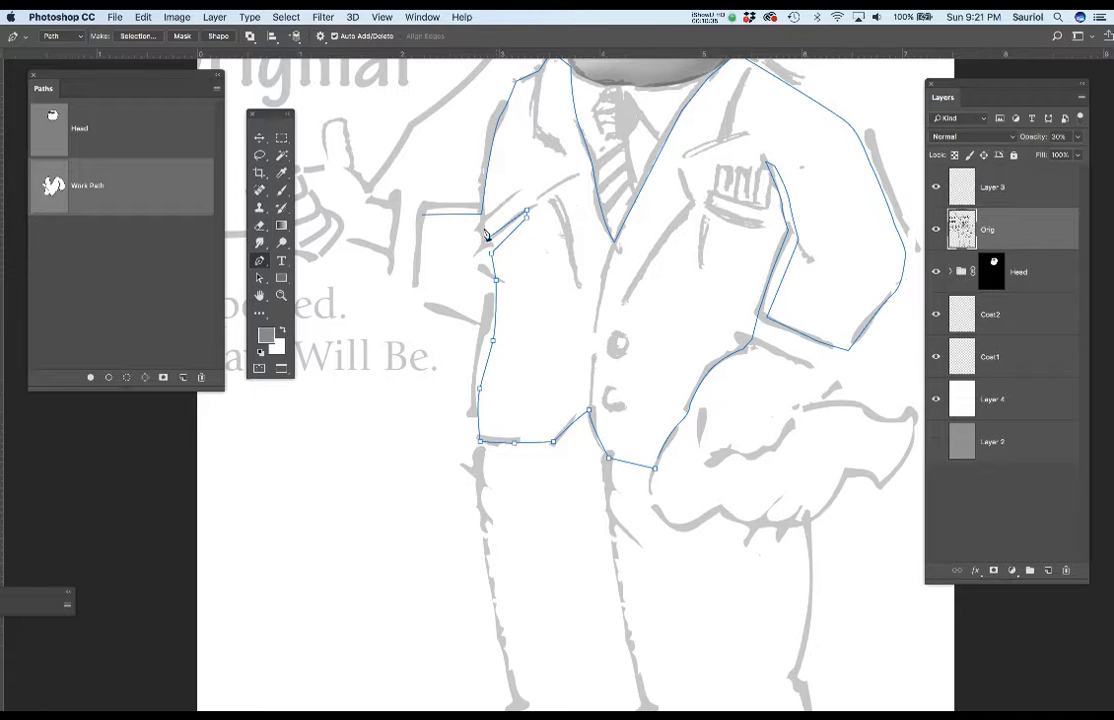
click(482, 240)
click(486, 270)
click(485, 323)
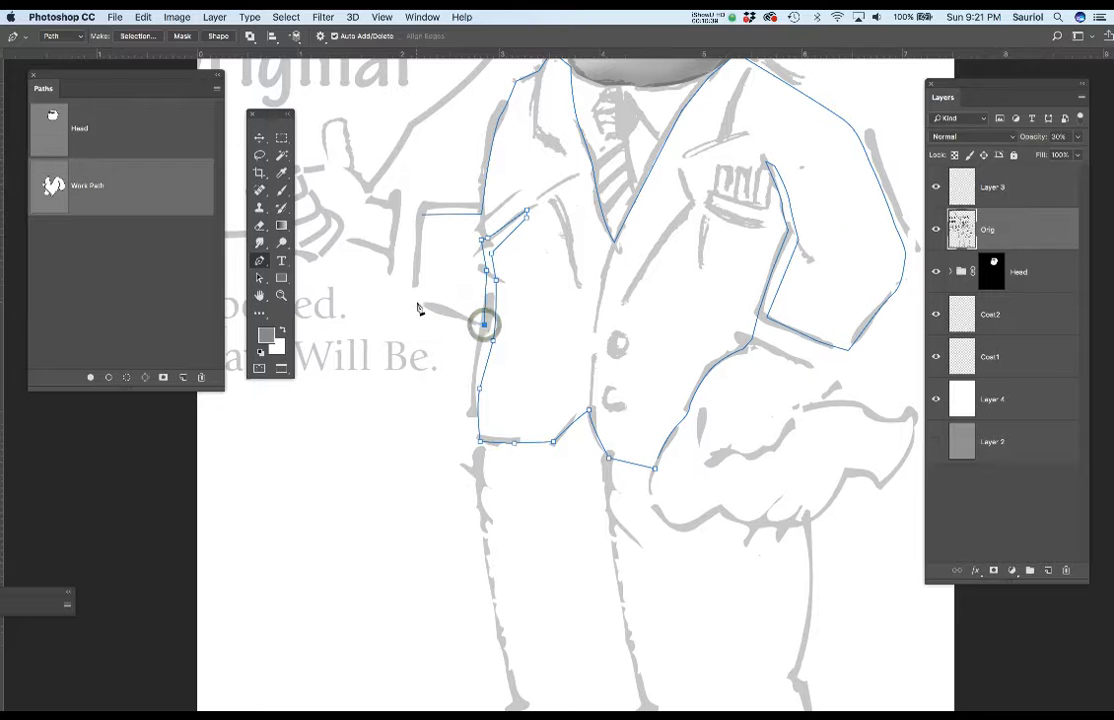
click(416, 302)
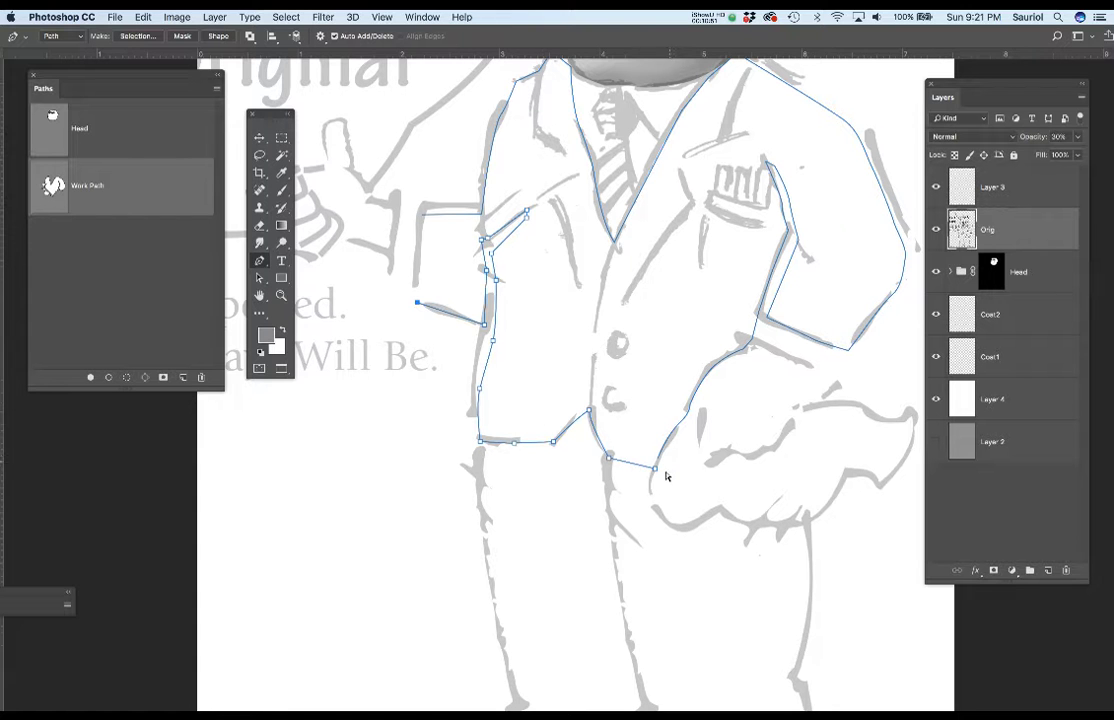
- Refine the path with extra anchor points where the hem's corner meets the coat's edge at the hip
scroll(656, 472, up, 3)
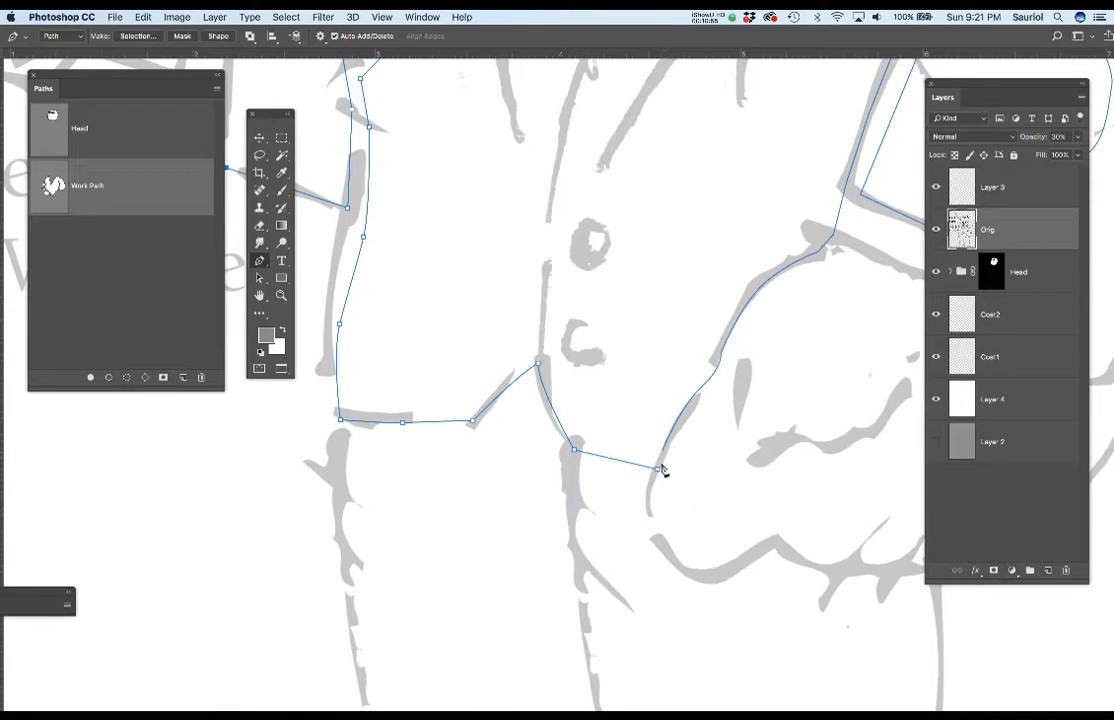
click(668, 464)
click(666, 441)
click(684, 440)
click(682, 412)
click(657, 470)
- Close the path along the raised arm's cuff and save the work path as Coat
drag(382, 403, 539, 574)
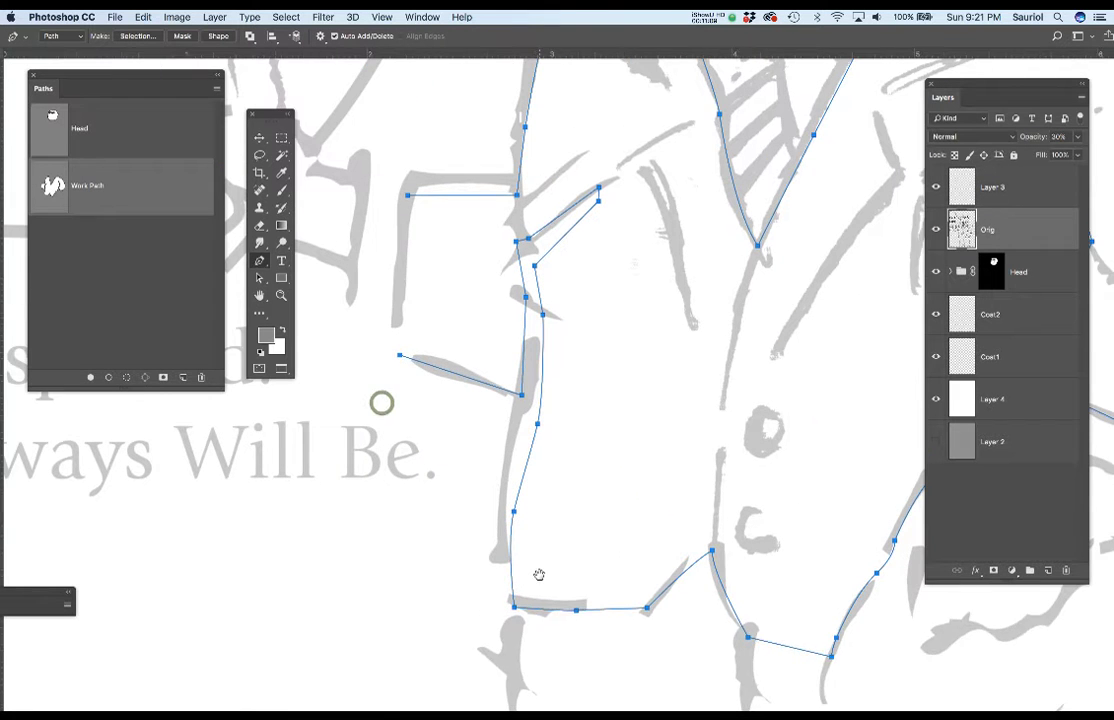
click(401, 352)
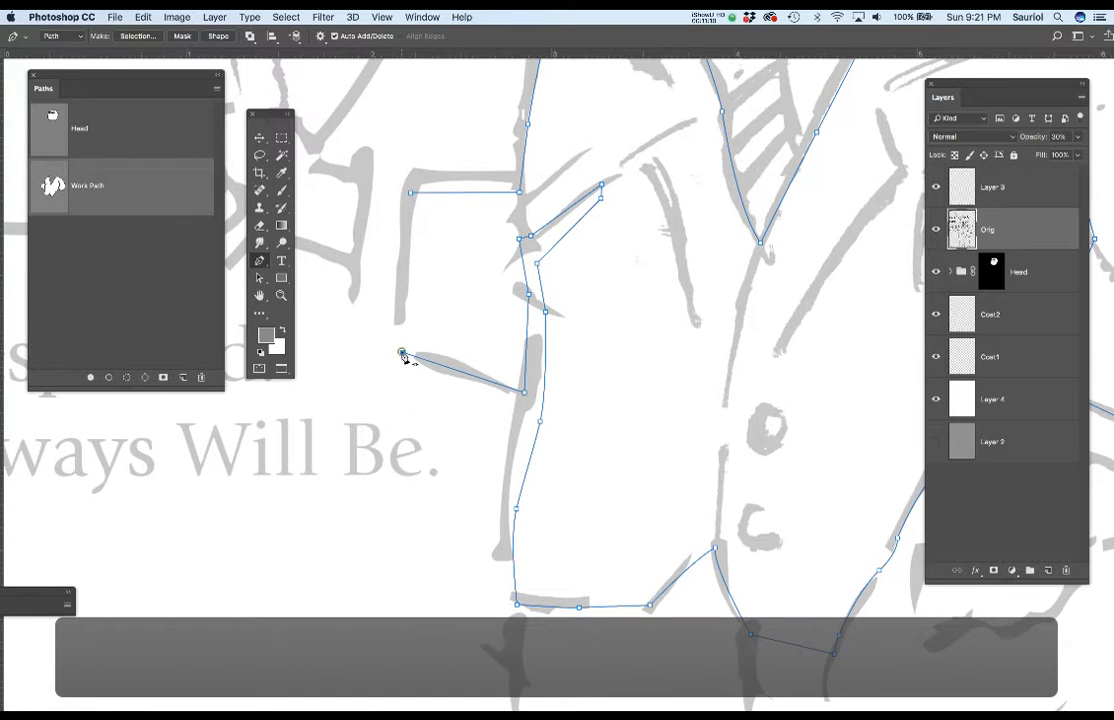
click(410, 192)
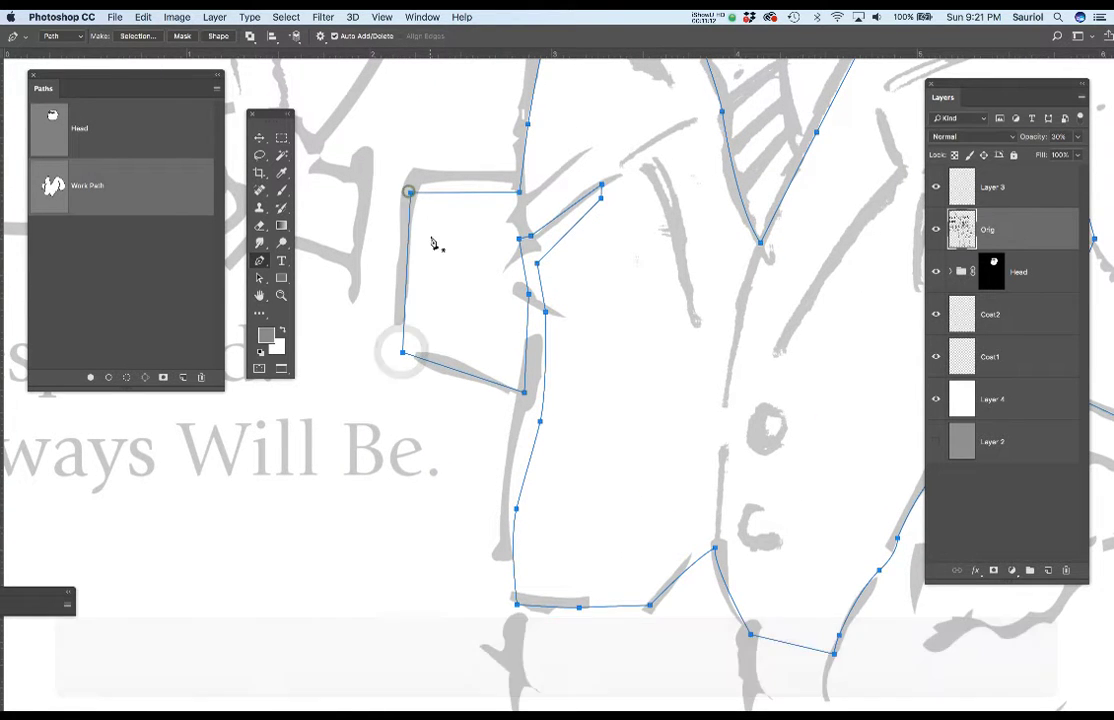
double_click(94, 184)
text(Coat)
key(Return)
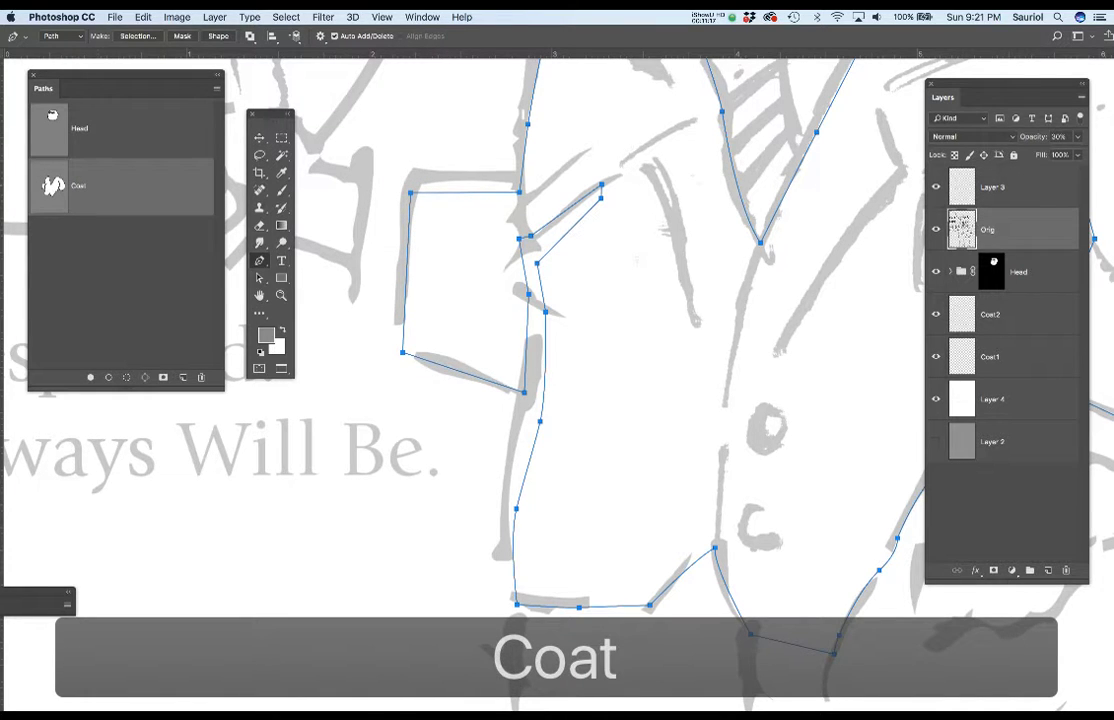
- Load the Coat path as a selection
scroll(703, 190, down, 3)
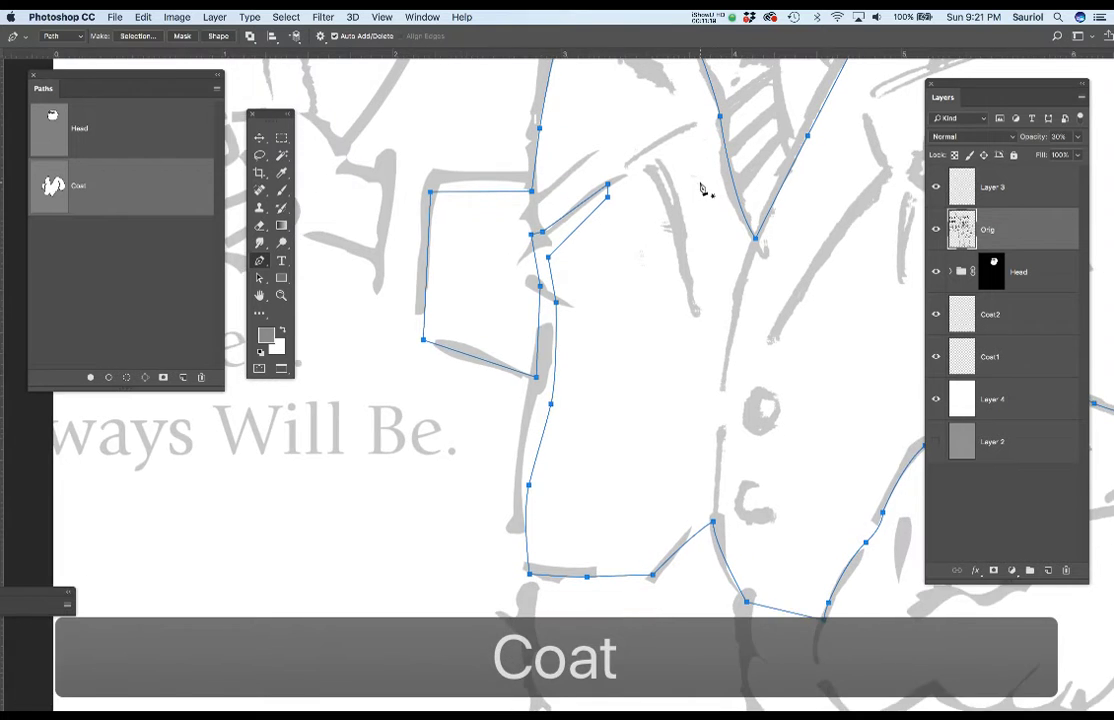
scroll(703, 190, down, 2)
scroll(733, 174, right, 2)
drag(641, 229, 651, 338)
scroll(651, 338, up, 3)
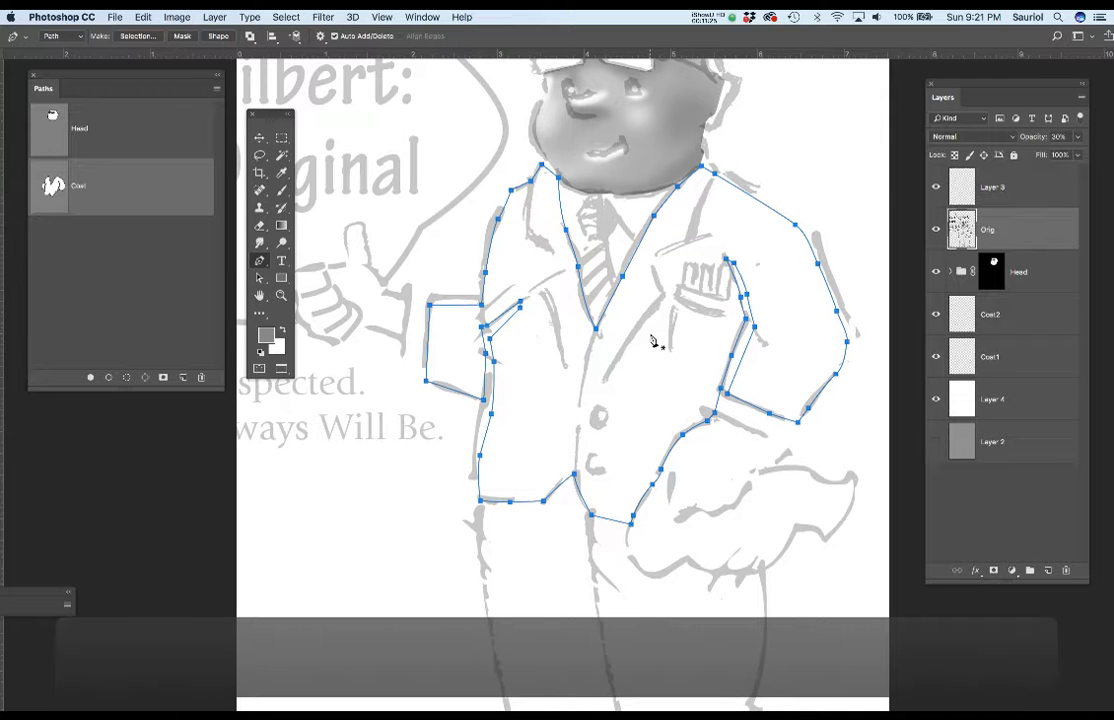
click(286, 17)
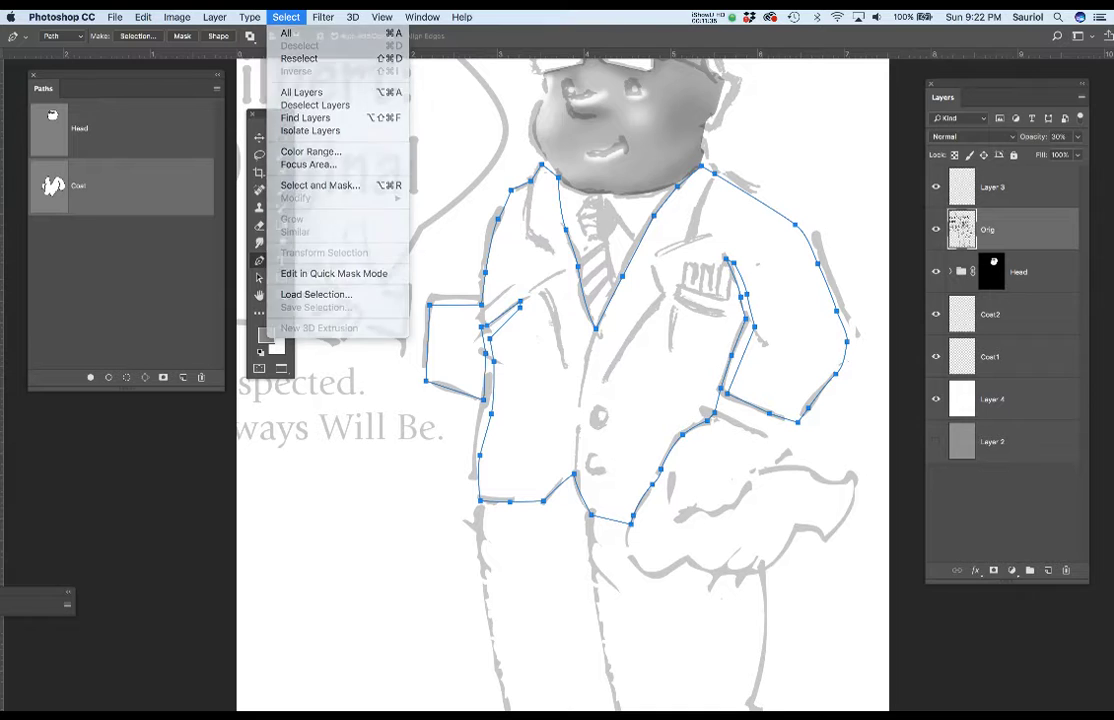
key(Escape)
drag(527, 349, 125, 429)
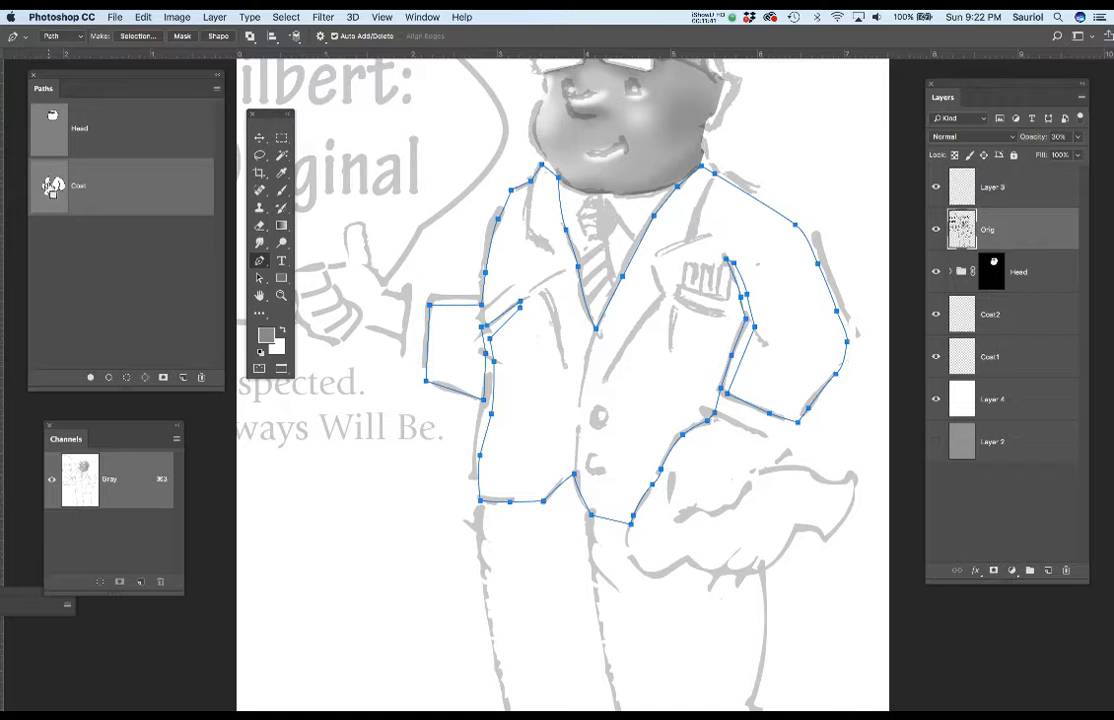
super+click(52, 186)
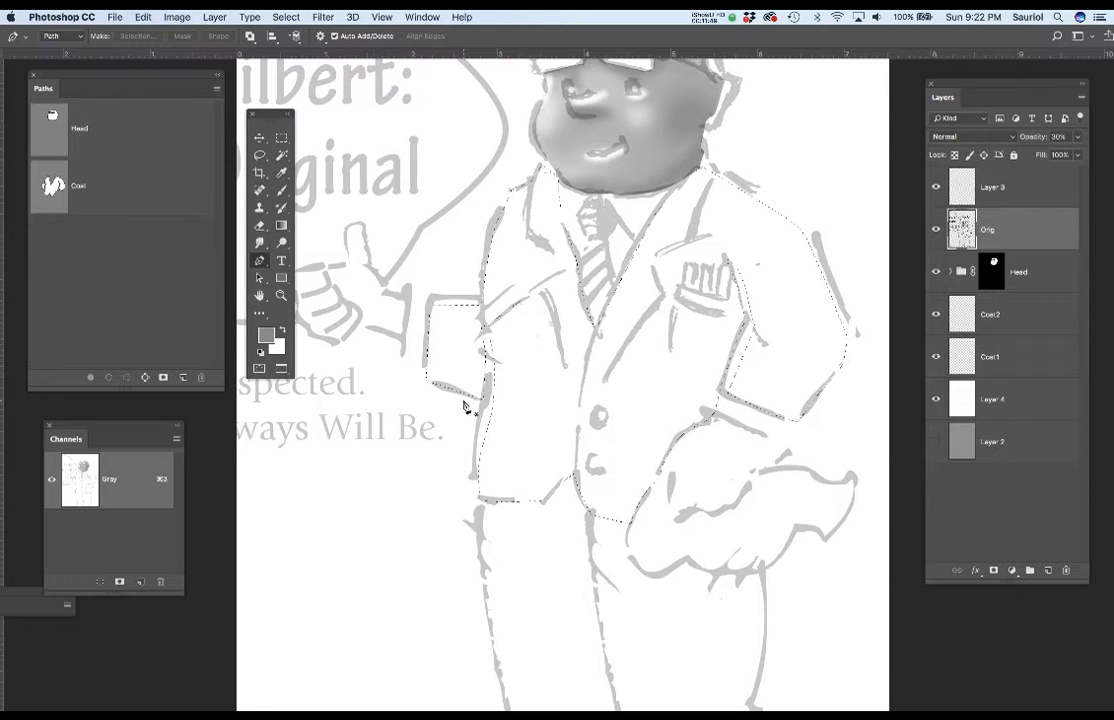
- Set the opacity of the Orig line art layer to 100%
scroll(580, 325, down, 3)
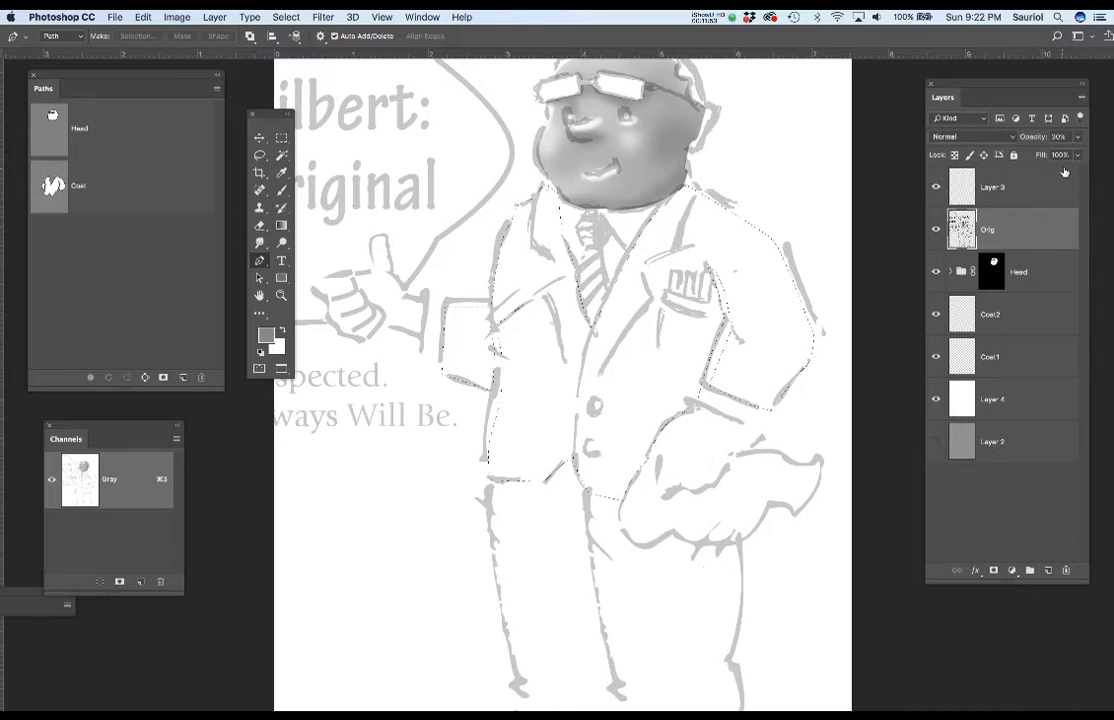
click(1077, 136)
drag(1036, 155, 1080, 154)
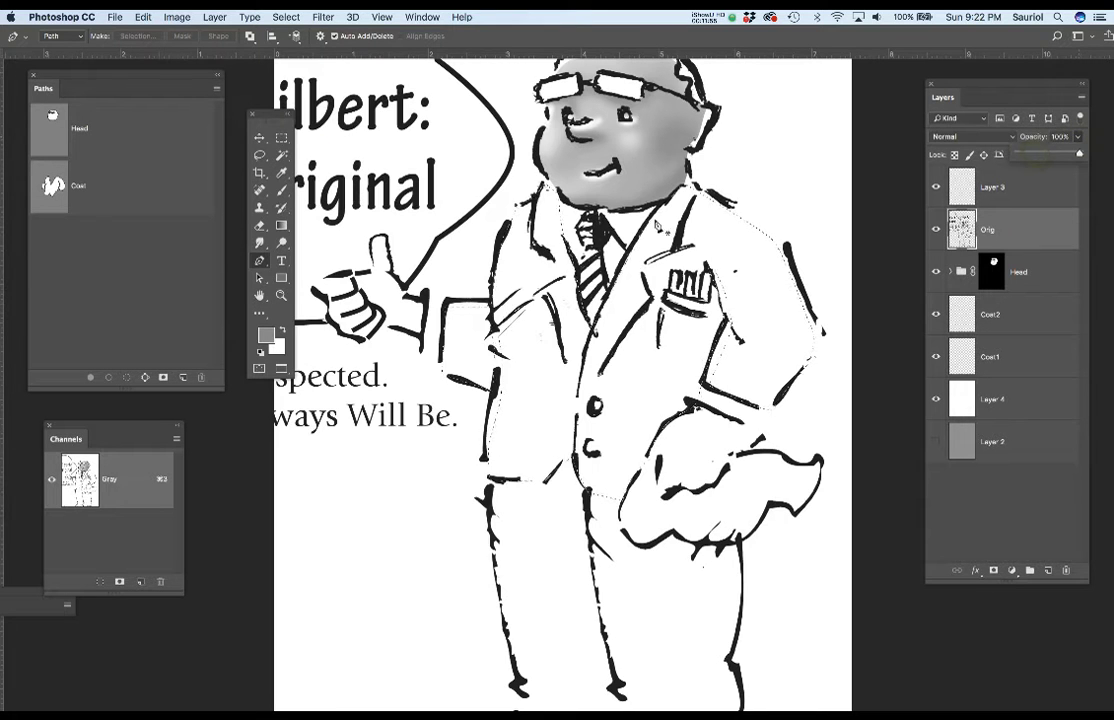
- Paint the selected coat area in mid-grey #898989 on the Coat1 layer with a 500-pixel brush
click(1022, 357)
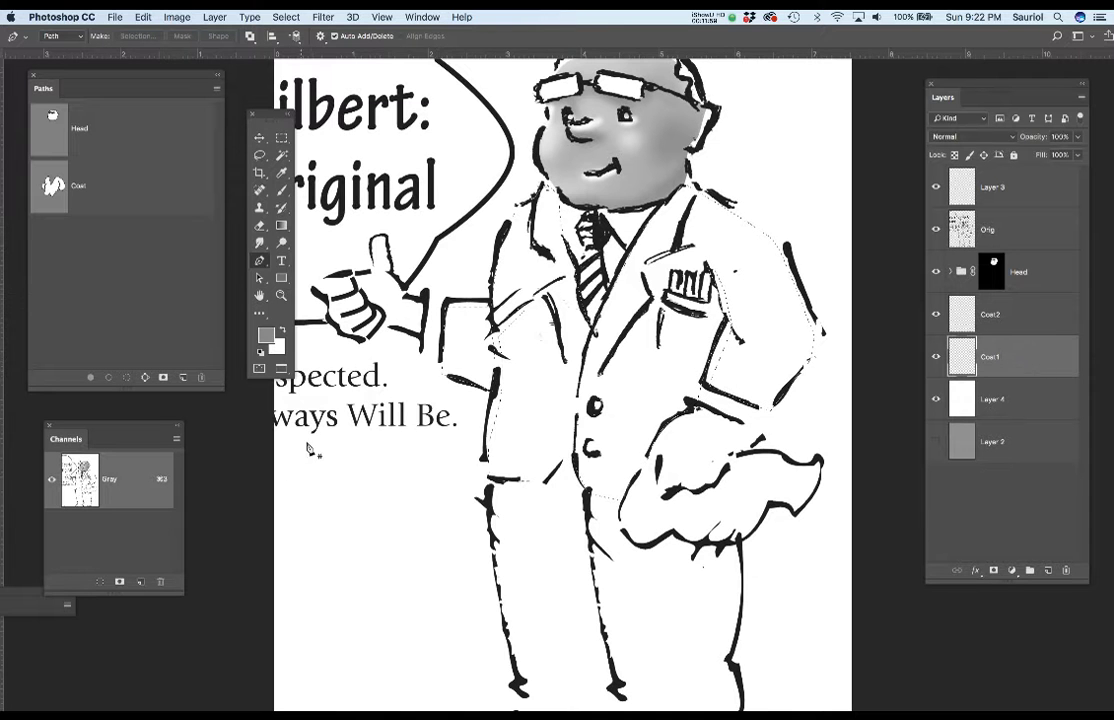
key(b)
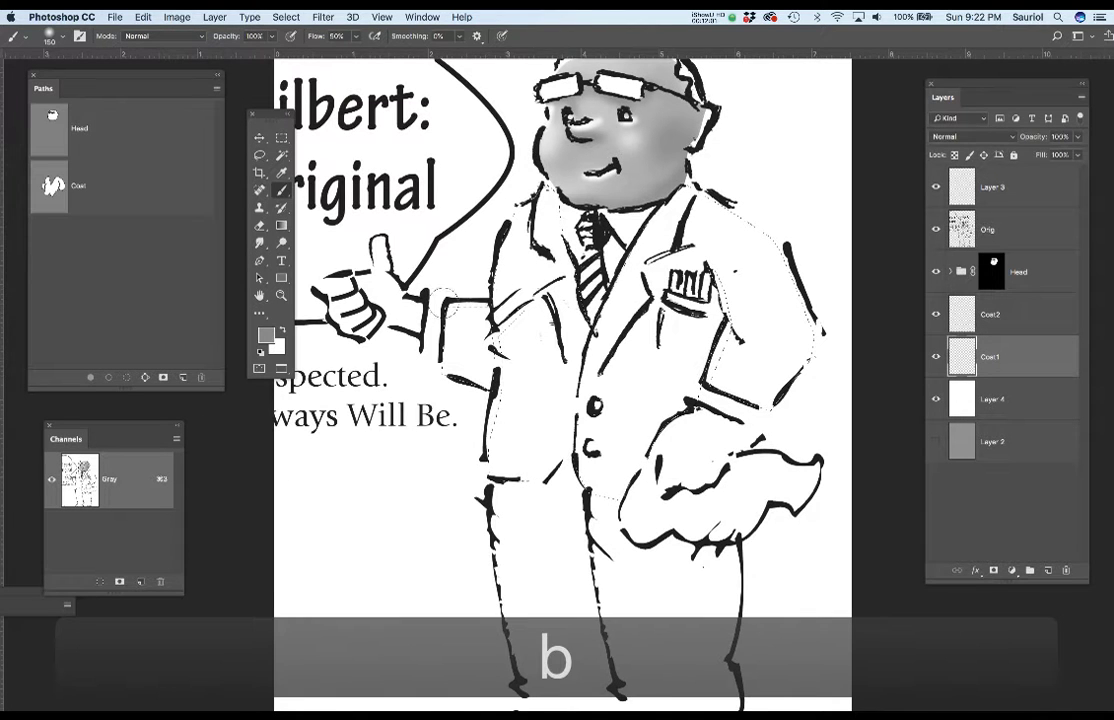
click(266, 336)
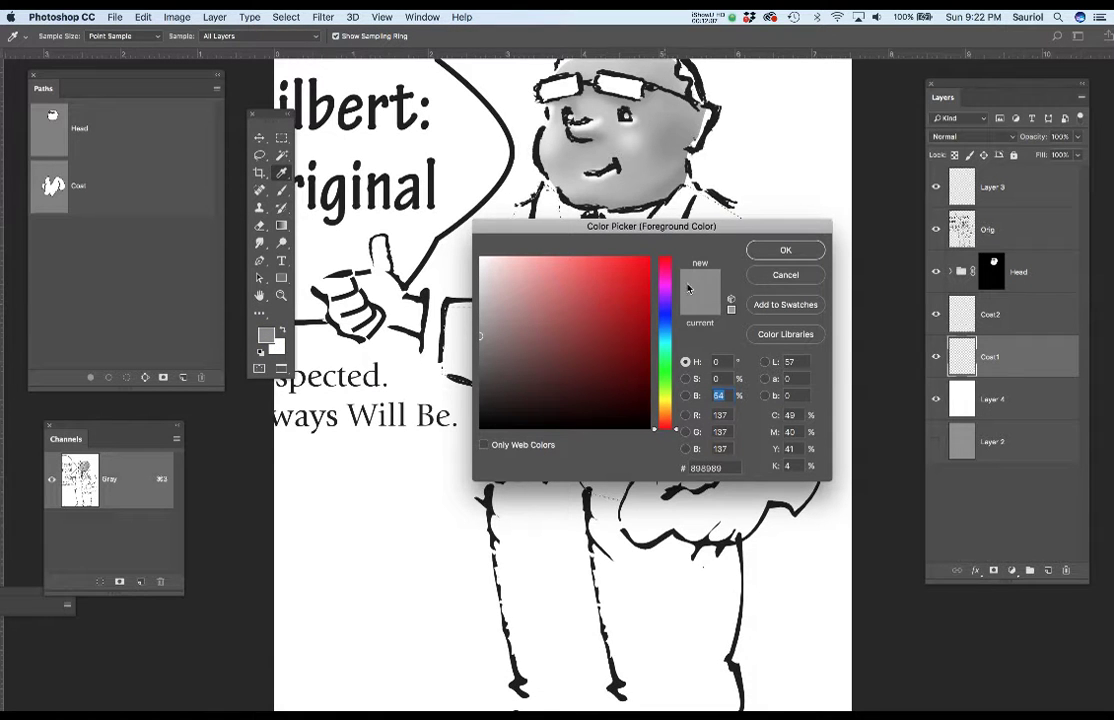
click(785, 251)
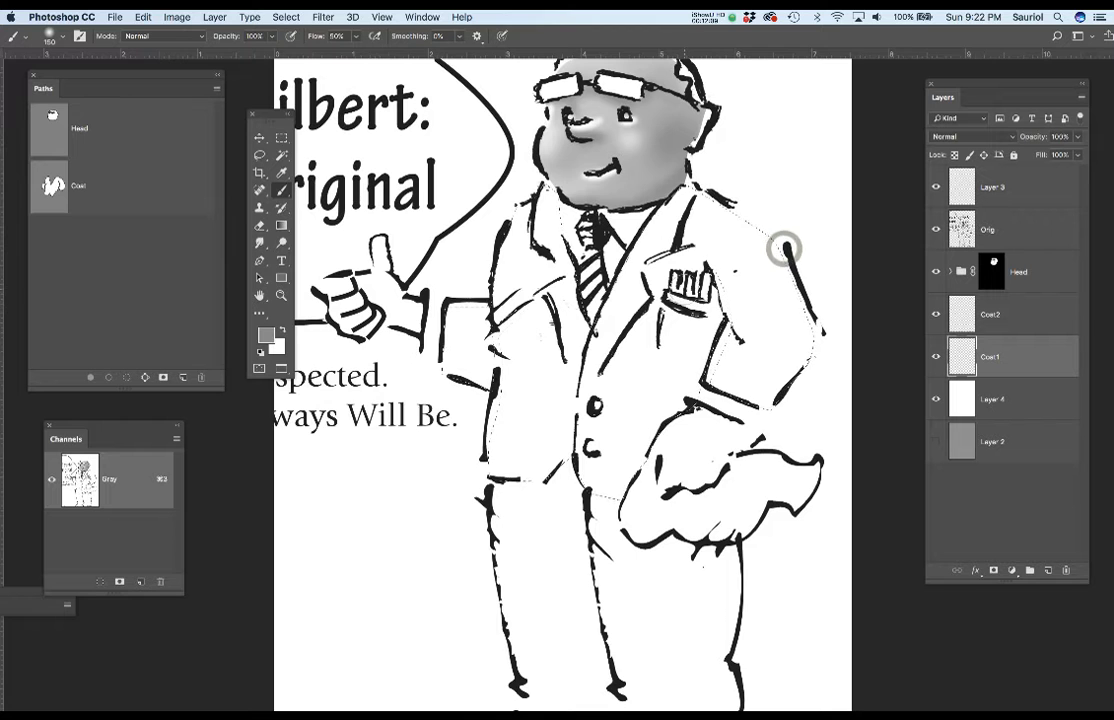
key(bracketright)
key(bracketright)
key(bracketright)
key(bracketright)
key(bracketright)
mouse_move(682, 212)
mouse_down()
mouse_move(768, 328)
mouse_move(748, 315)
mouse_move(743, 335)
mouse_move(653, 345)
mouse_move(678, 230)
mouse_move(478, 405)
mouse_move(573, 235)
mouse_move(468, 320)
mouse_move(468, 380)
mouse_move(515, 410)
mouse_move(495, 537)
mouse_move(563, 490)
mouse_move(676, 455)
mouse_move(671, 385)
mouse_move(605, 480)
mouse_move(648, 420)
mouse_move(628, 365)
mouse_move(594, 430)
mouse_up()
mouse_move(727, 360)
mouse_down()
mouse_move(760, 385)
mouse_move(768, 368)
mouse_up()
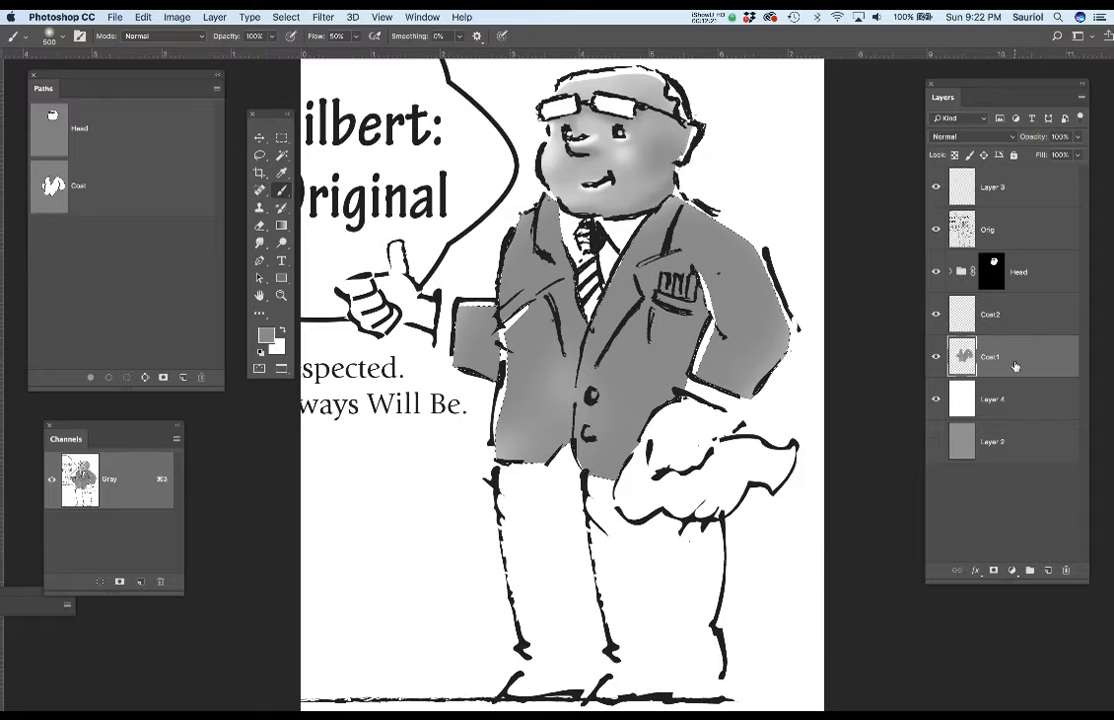
- On the Coat2 layer, shade the coat's side next to the bent arm in dark grey #514f4f with a 200-pixel brush
click(966, 320)
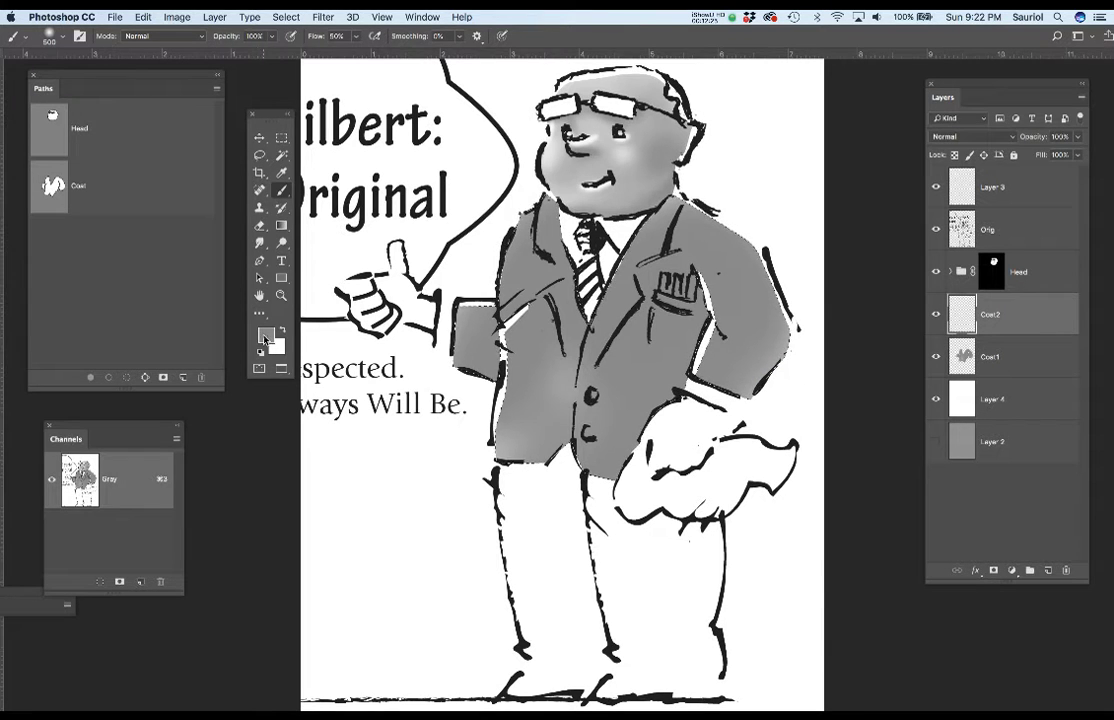
click(267, 336)
drag(481, 336, 483, 374)
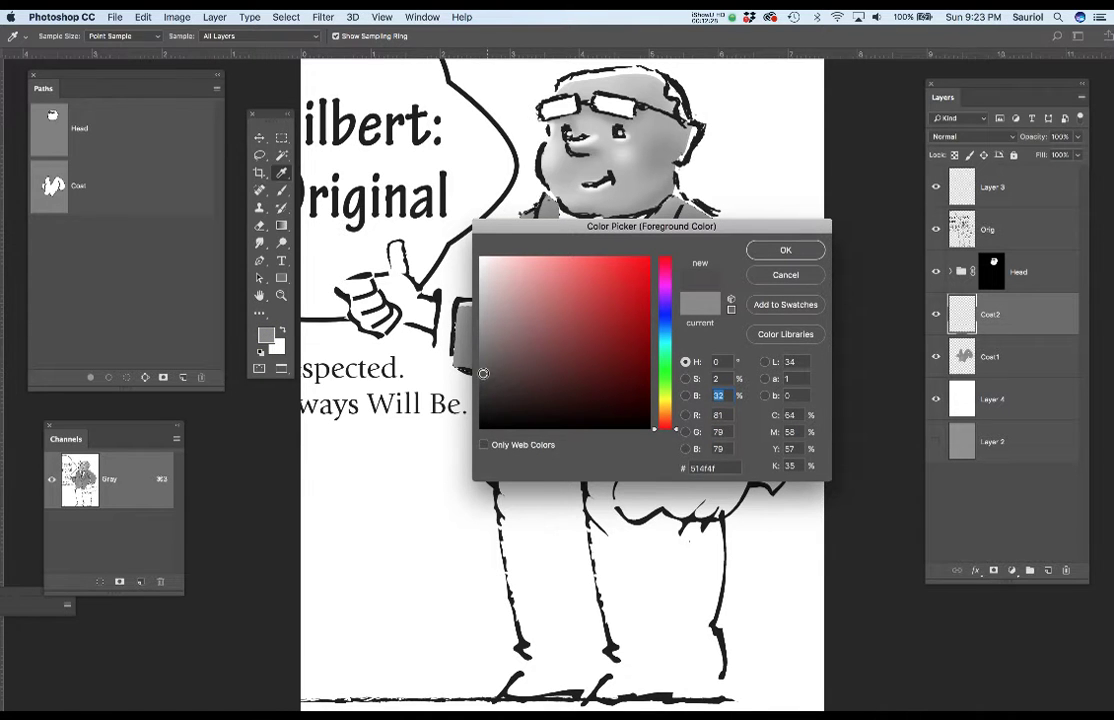
click(776, 255)
key(bracketleft)
key(bracketleft)
key(bracketleft)
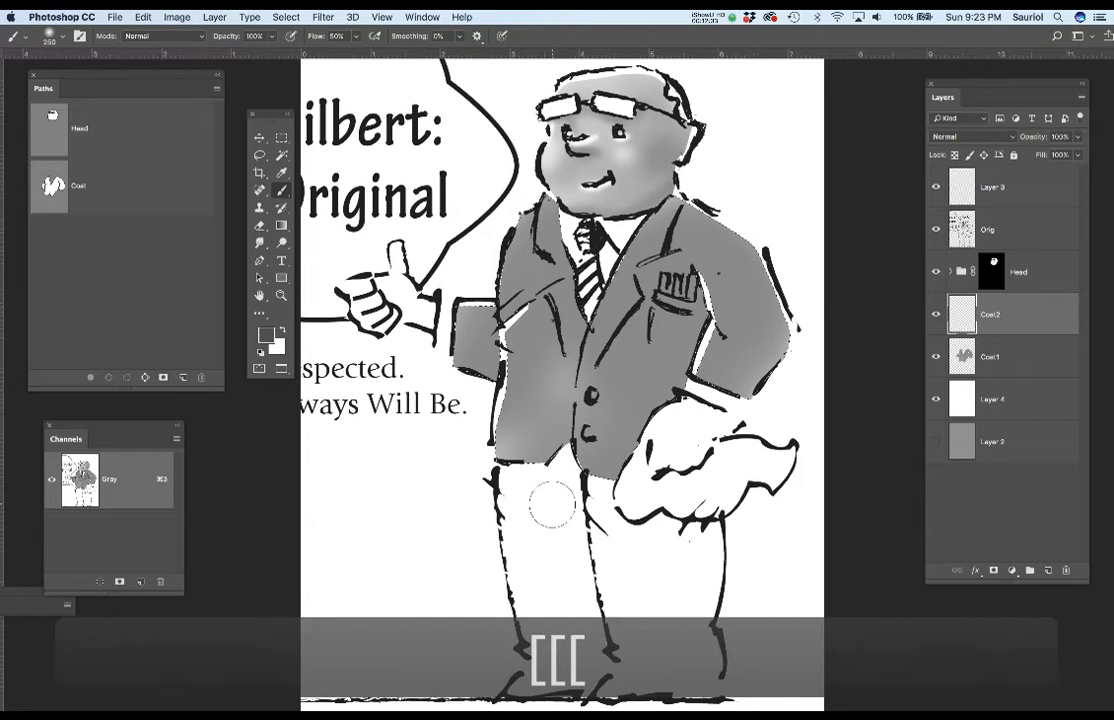
key(bracketleft)
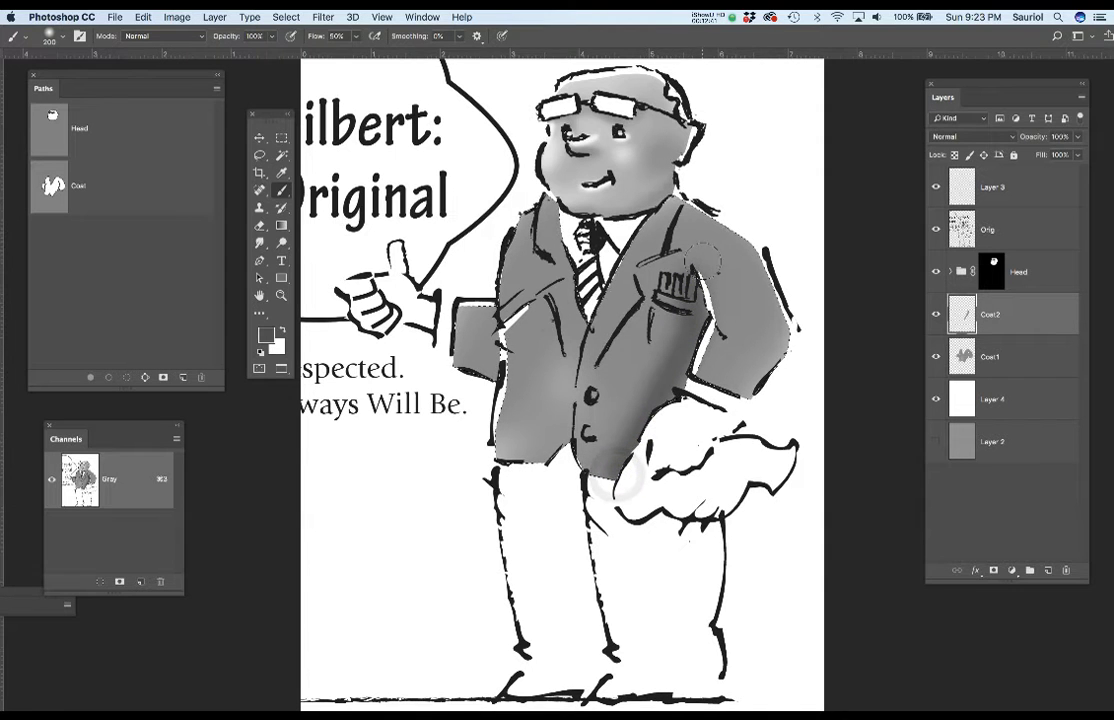
- Build up softer shading on the bent sleeve and coat front with a 300-pixel brush at 10% flow
key(bracketright)
key(bracketright)
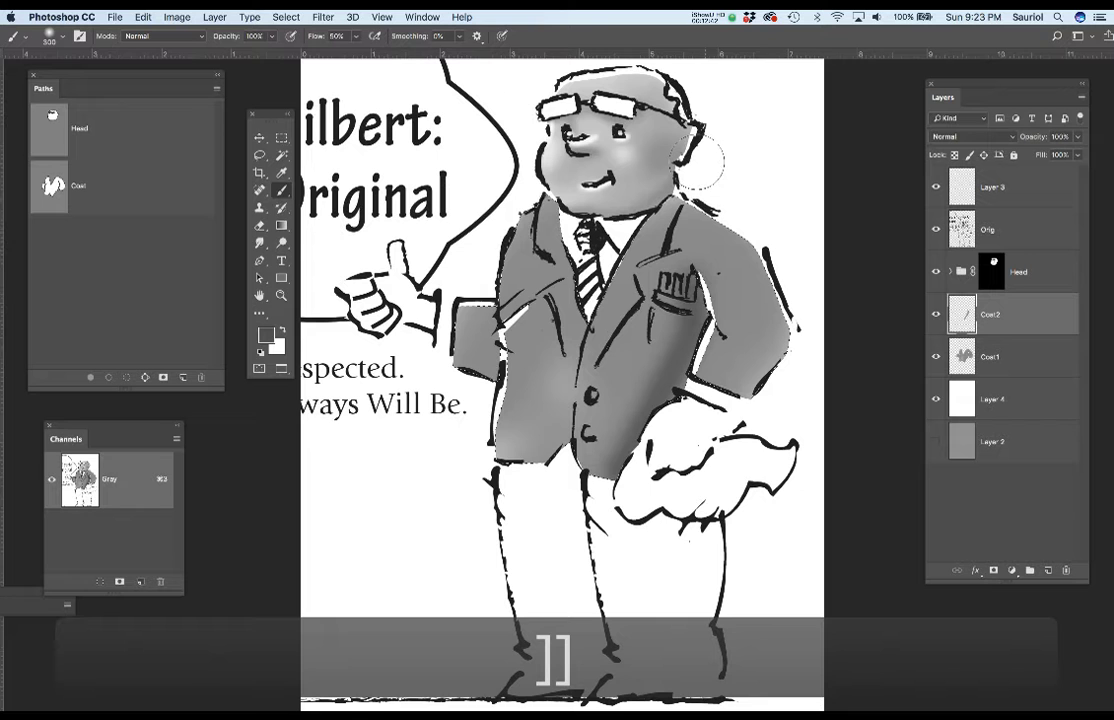
click(332, 36)
text(10)
key(Return)
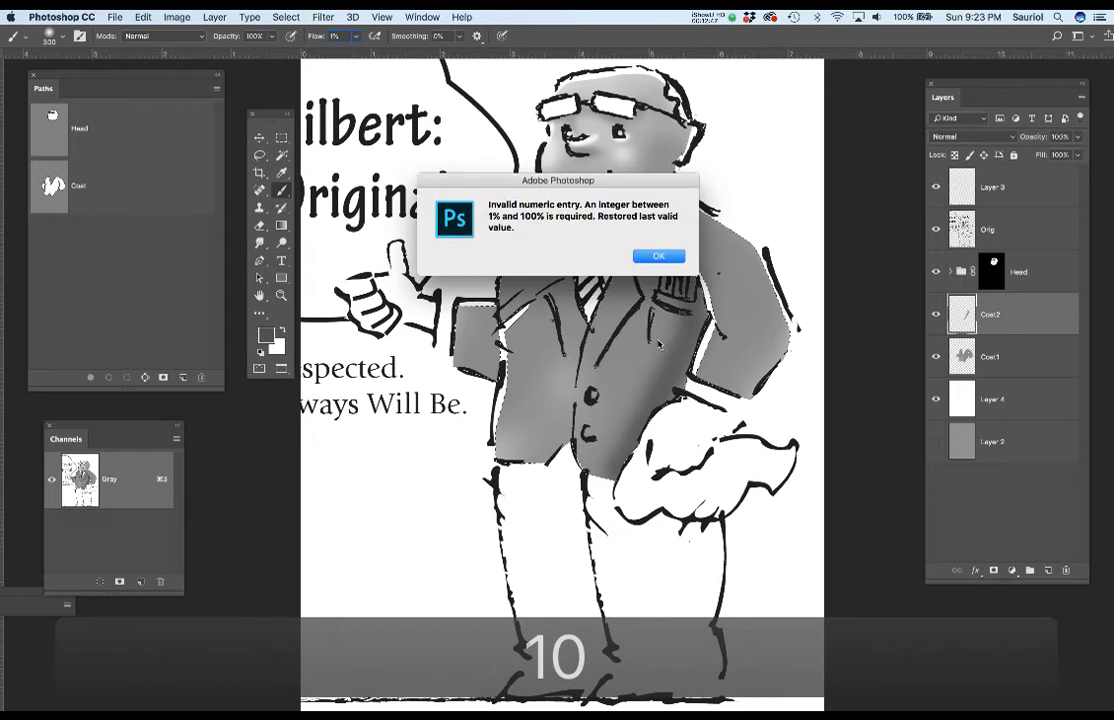
click(657, 254)
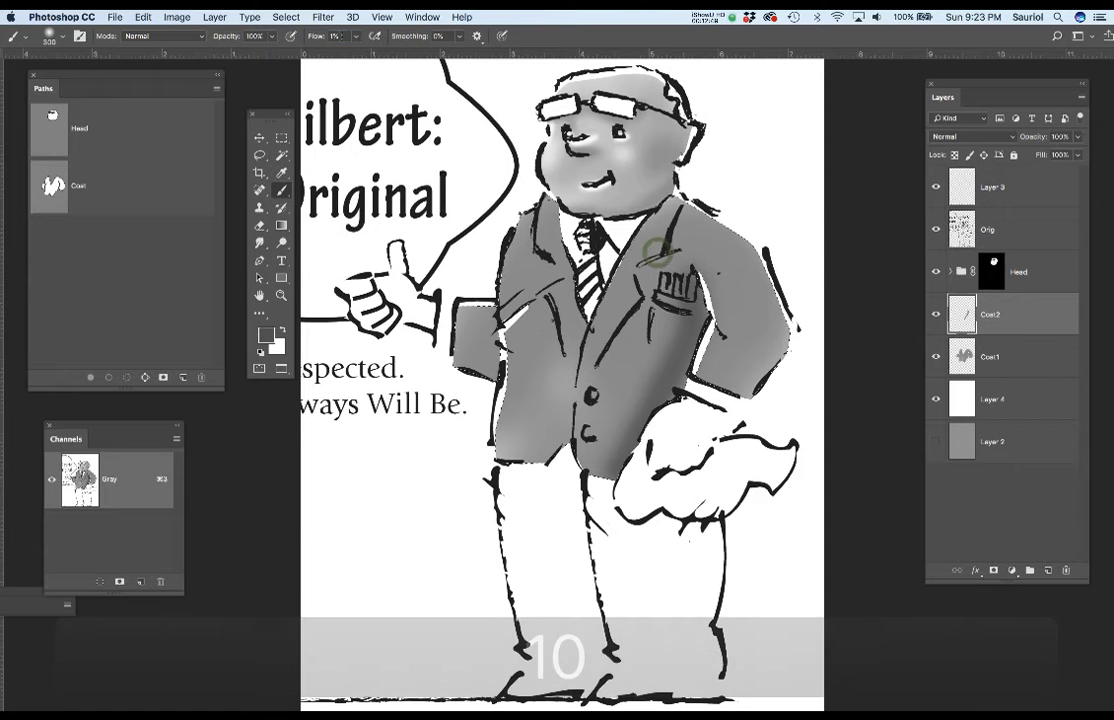
text(10)
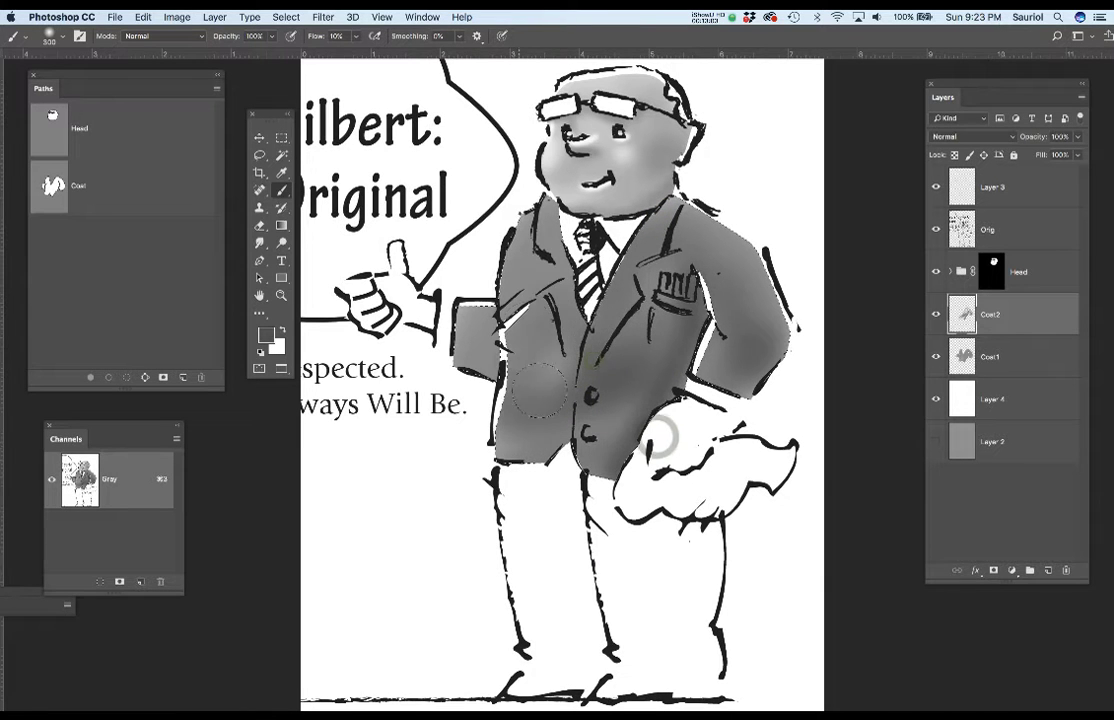
- Shade the raised arm's sleeve and the smaller coat areas, reducing the brush to 150 pixels
key(bracketleft)
key(bracketleft)
key(bracketleft)
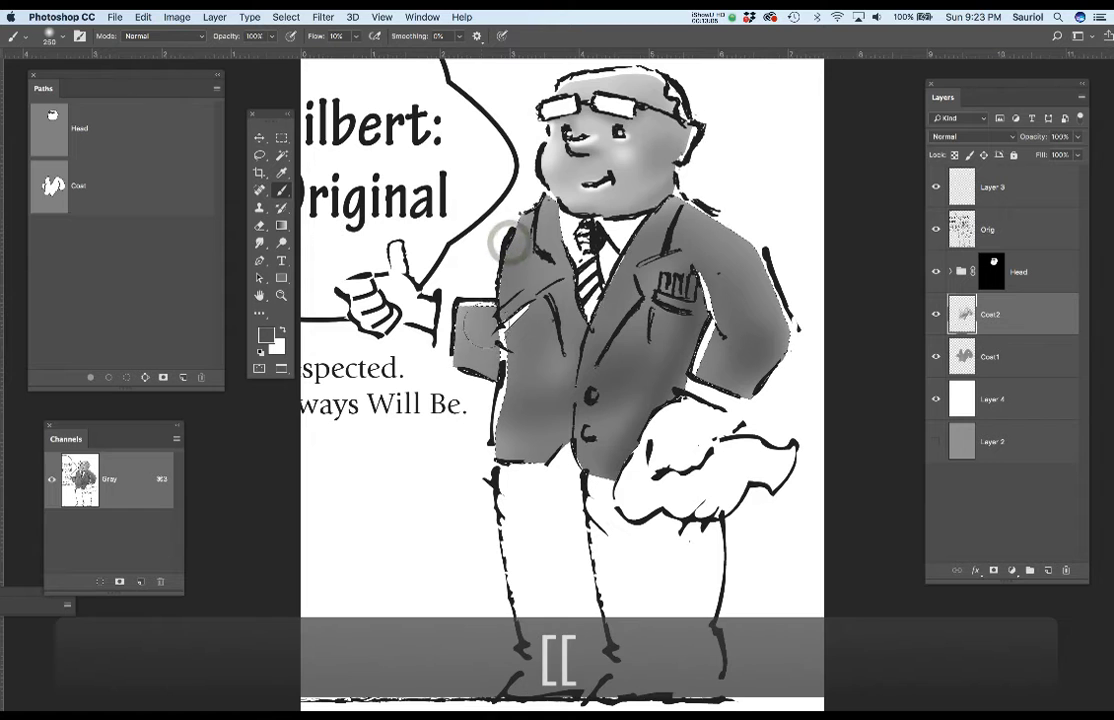
key(bracketleft)
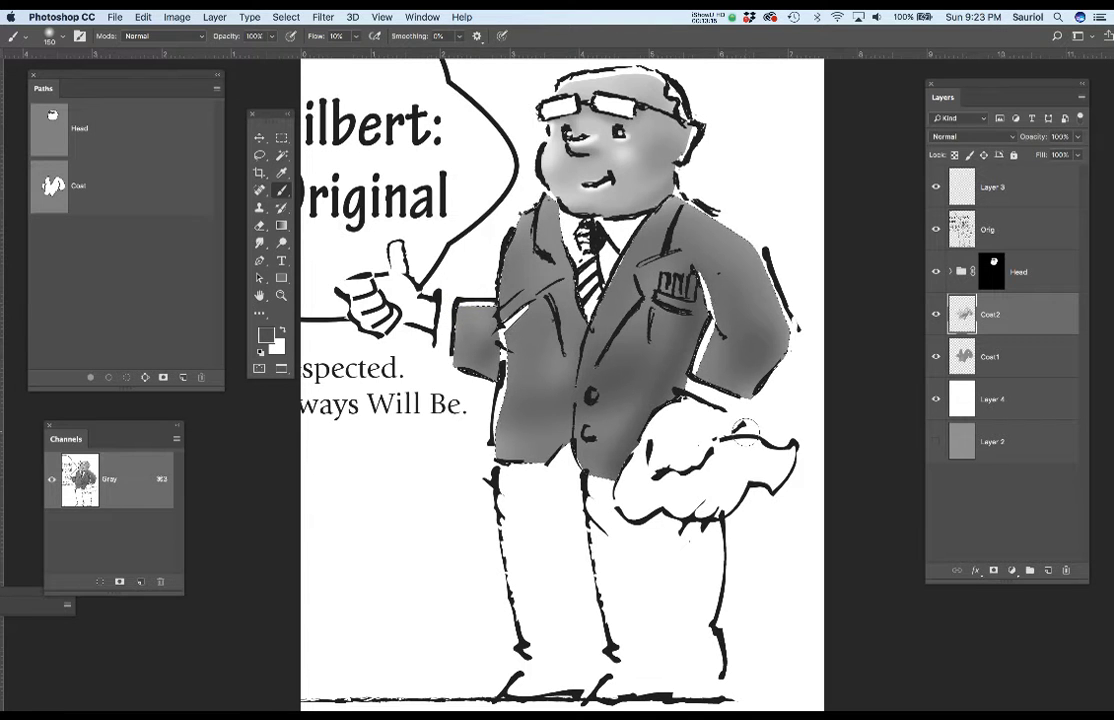
- Deselect the coat area and toggle the Coat2 layer's visibility to compare the shading
key(super+d)
click(934, 315)
click(934, 315)
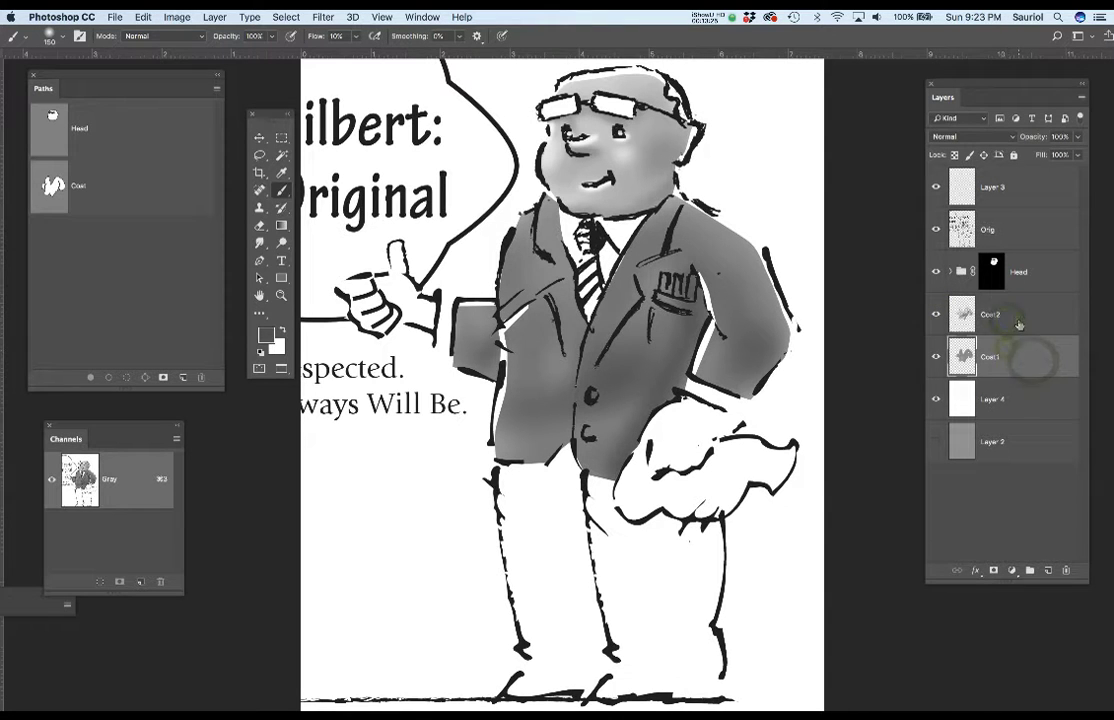
- Duplicate the Coat1 and Coat2 layers together and hide both originals
click(1012, 356)
key(super+d)
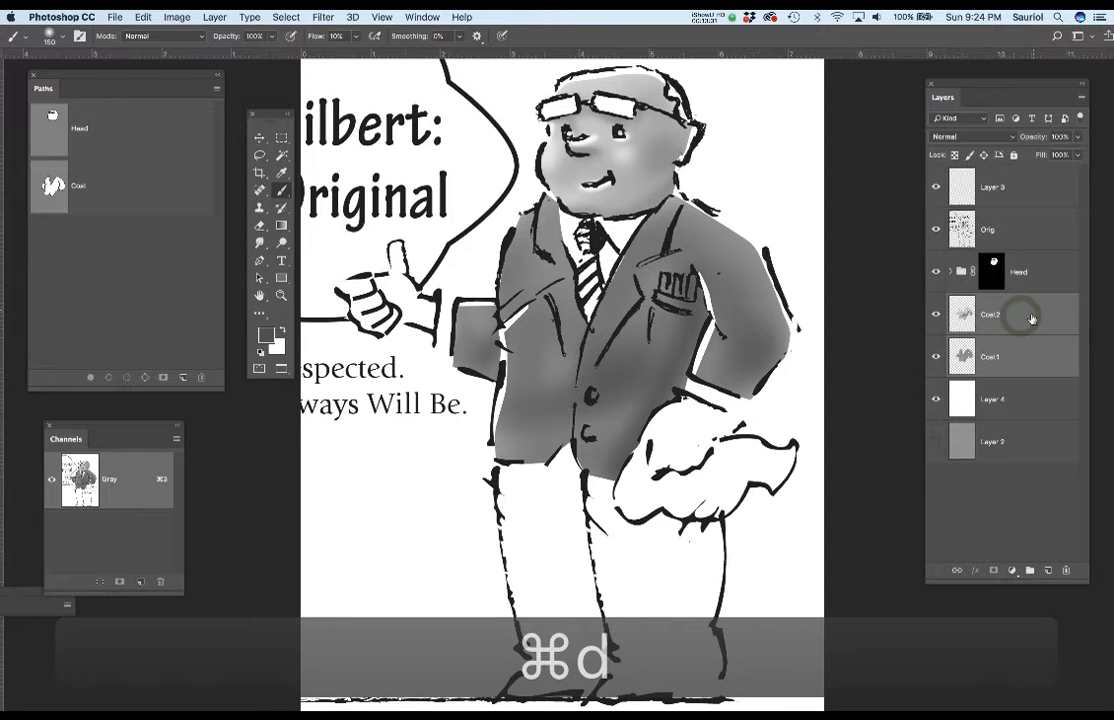
drag(1030, 313, 1049, 571)
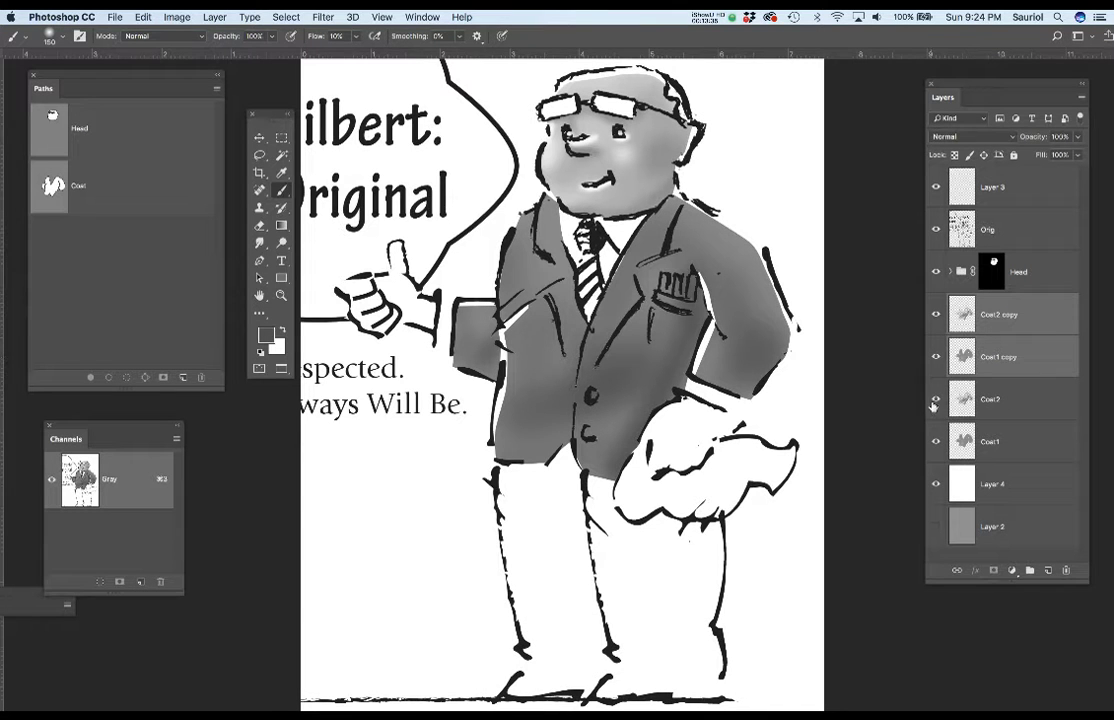
click(934, 441)
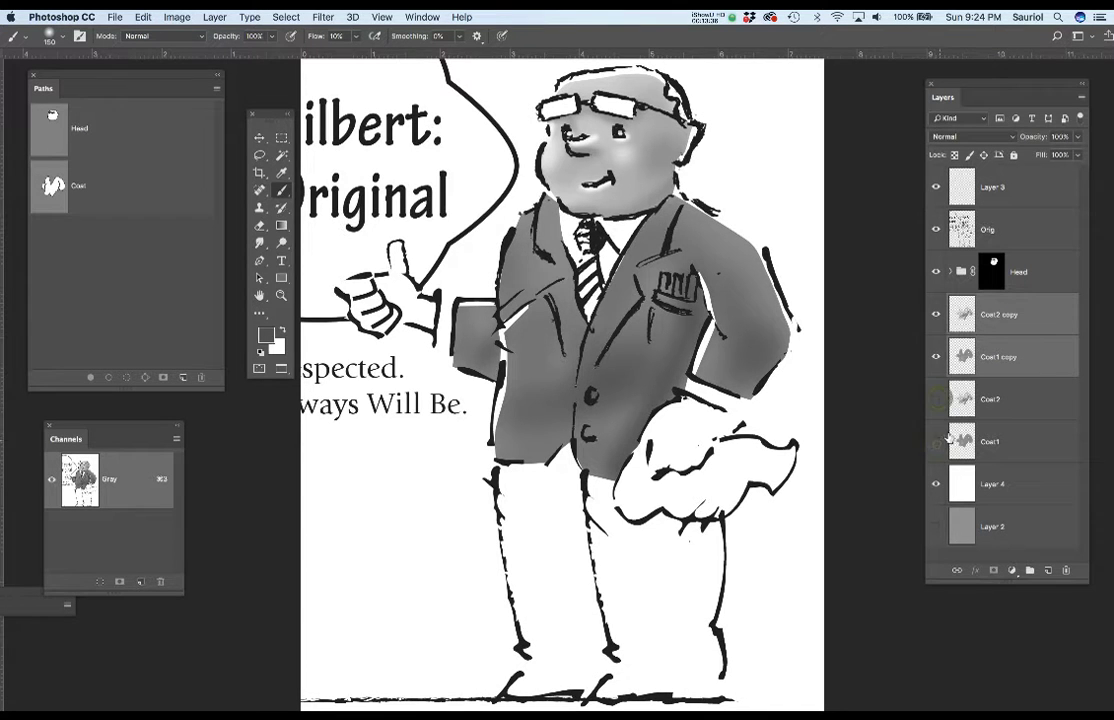
- Toggle the Coat2 copy layer's visibility to check the duplicated shading, and review the hidden Coat1 and Coat2 originals
click(1027, 346)
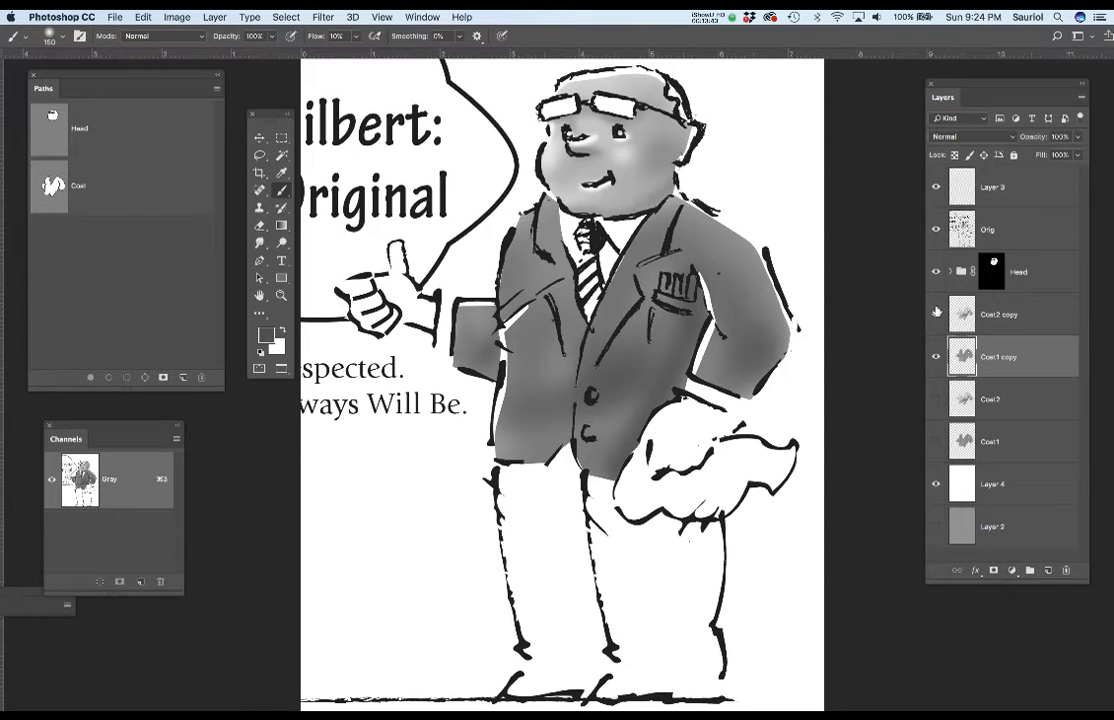
click(935, 313)
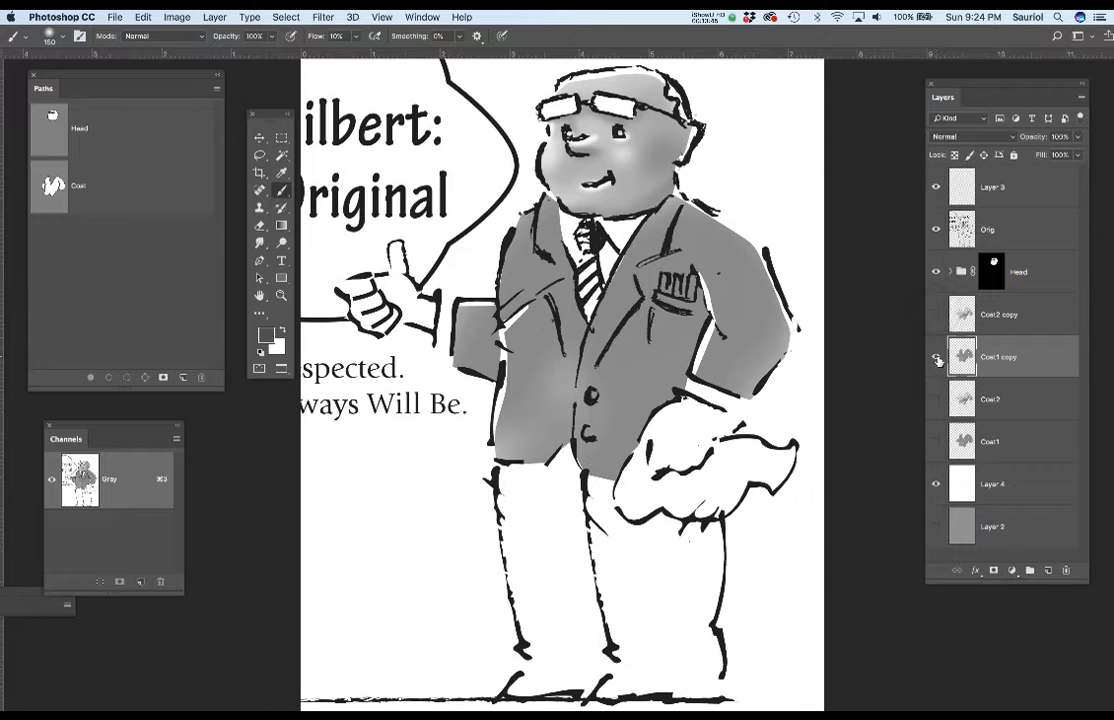
click(935, 313)
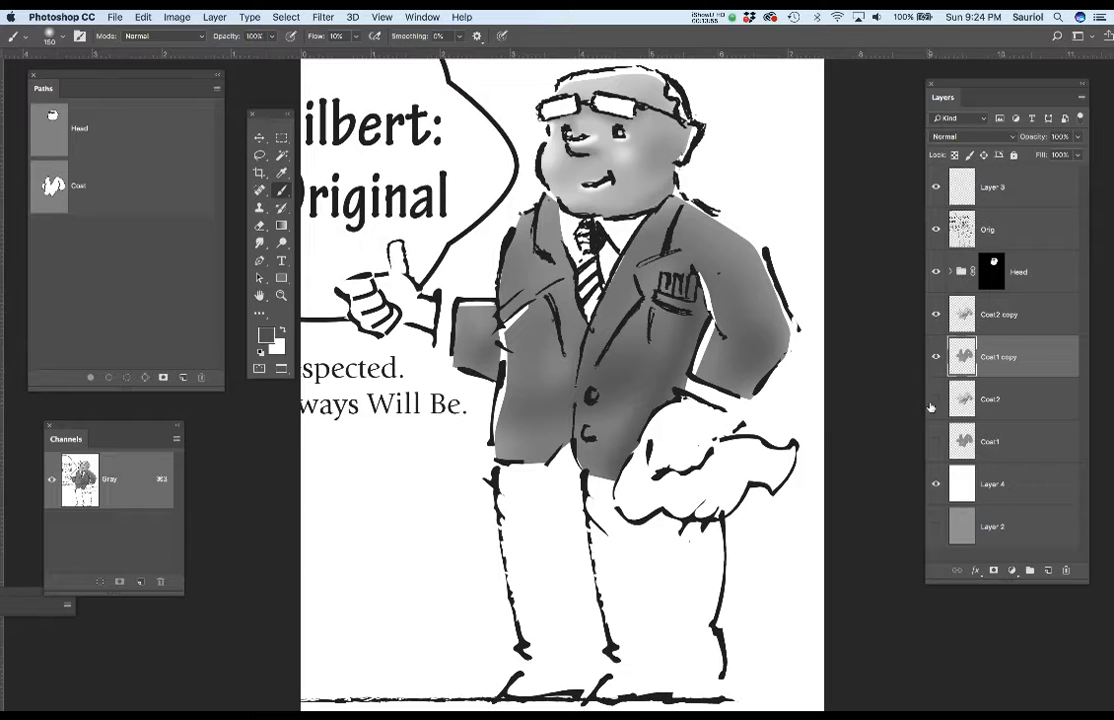
click(1008, 402)
click(1012, 441)
click(1014, 400)
click(1015, 443)
click(1020, 405)
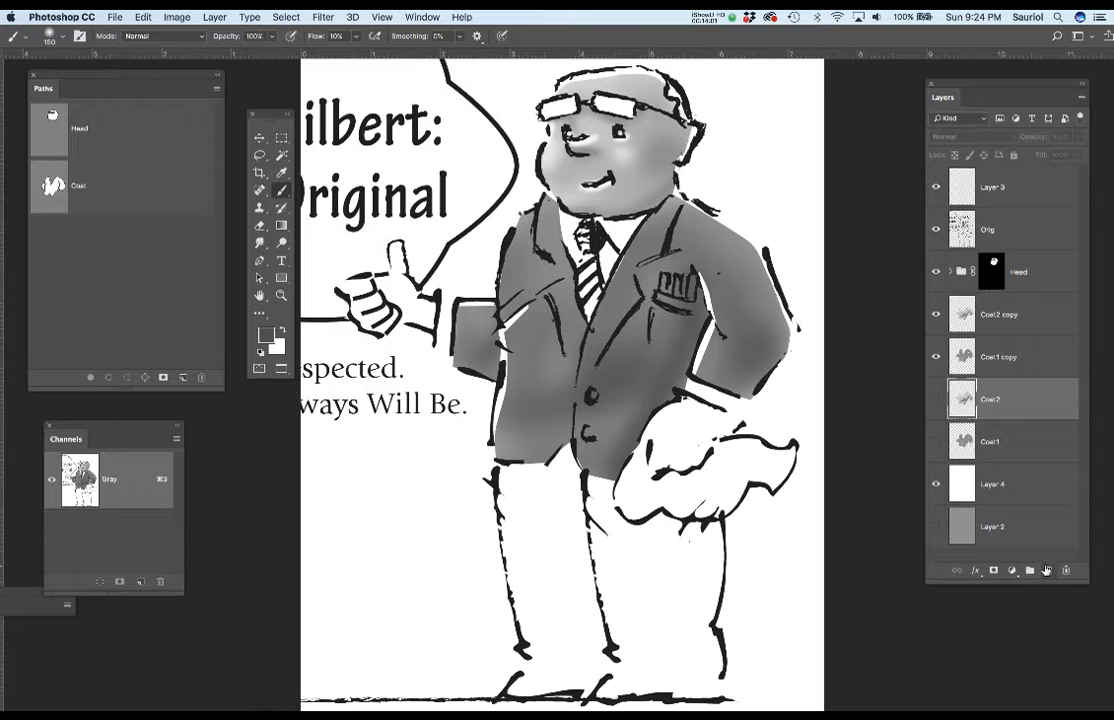
- Merge the Coat1 copy and Coat2 copy layers into a single layer
click(998, 357)
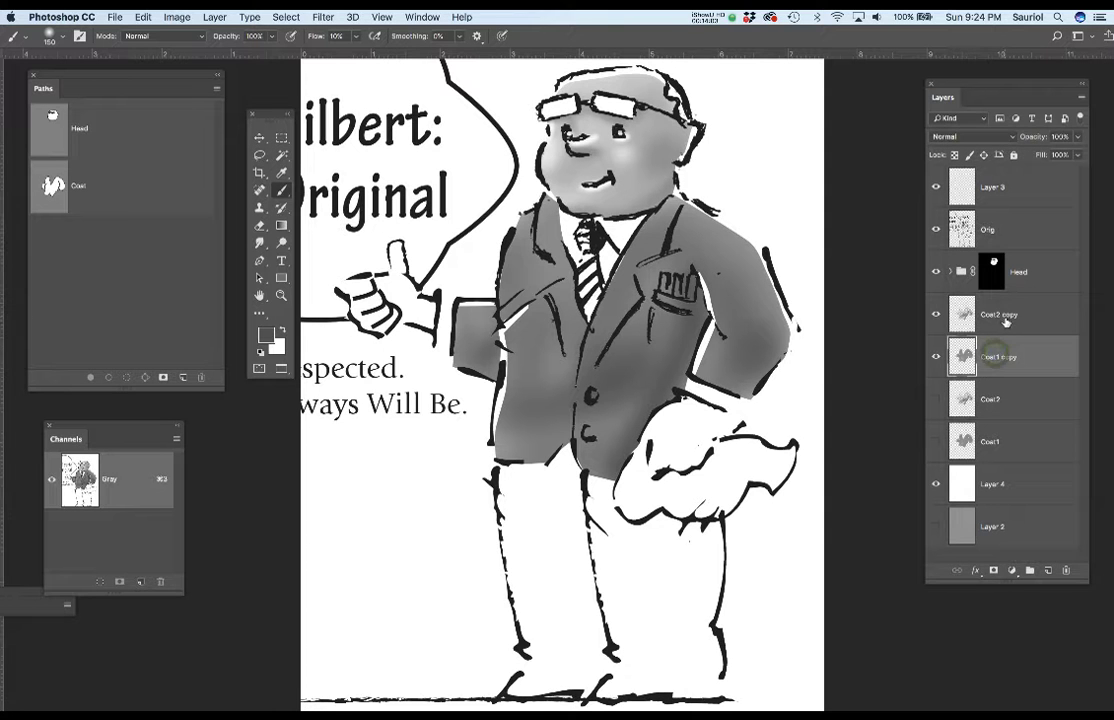
shift+click(1005, 317)
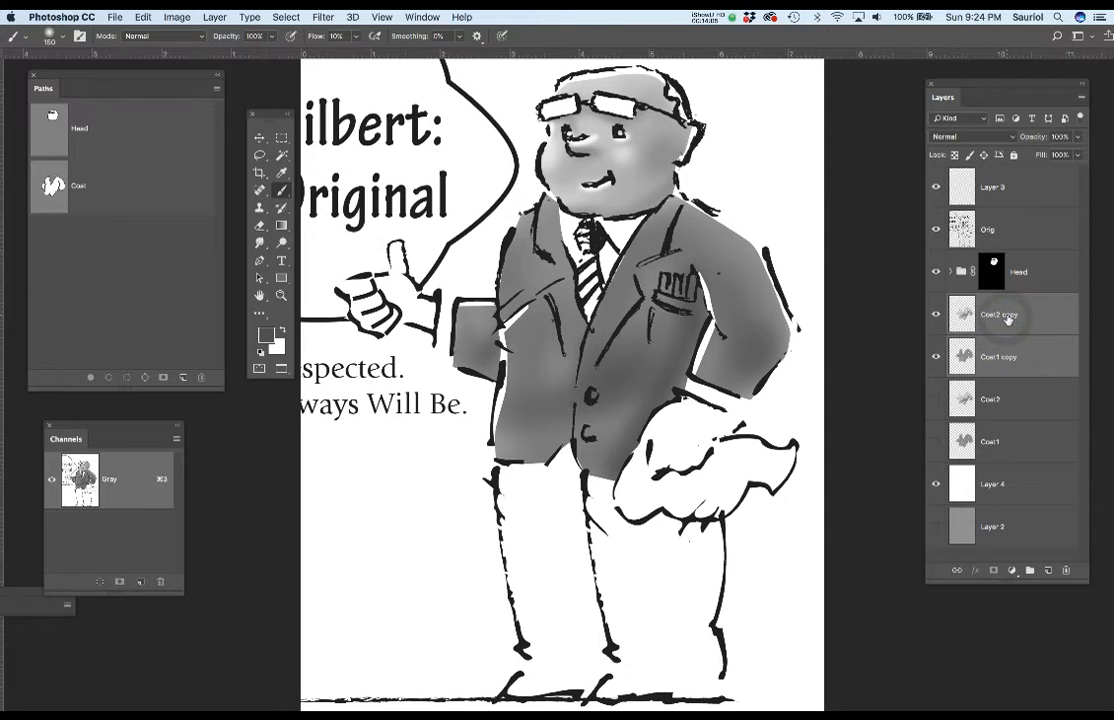
key(super+e)
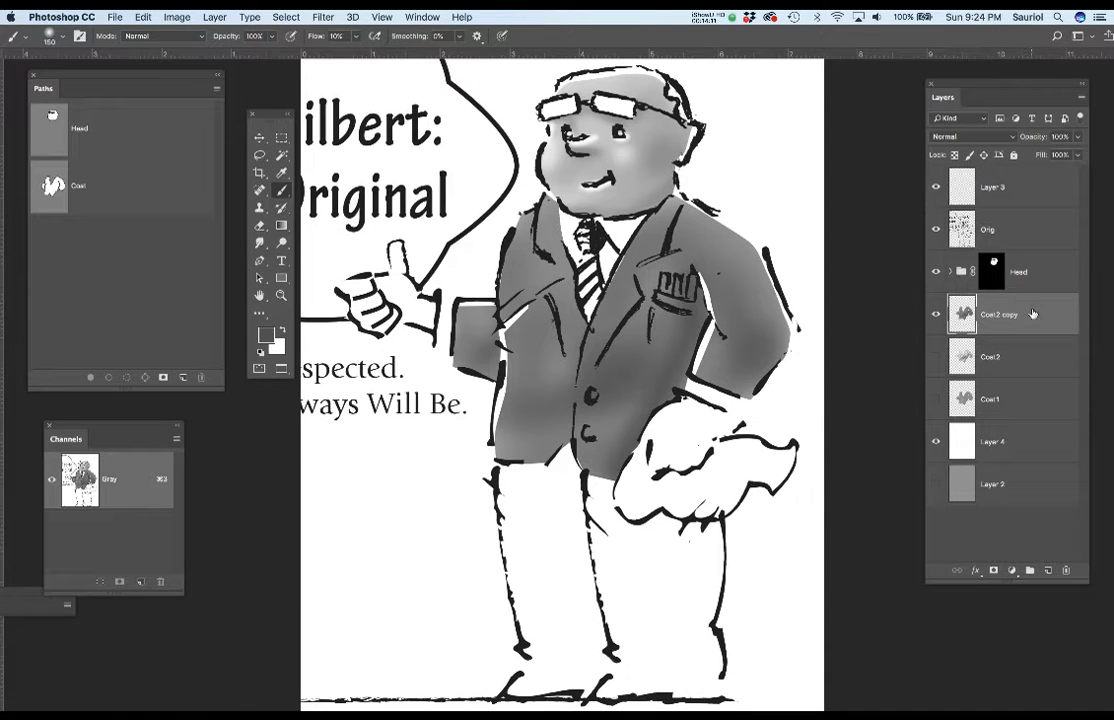
- Open the Filter Gallery for the merged coat layer and frame the coat in its preview at 50%
click(323, 17)
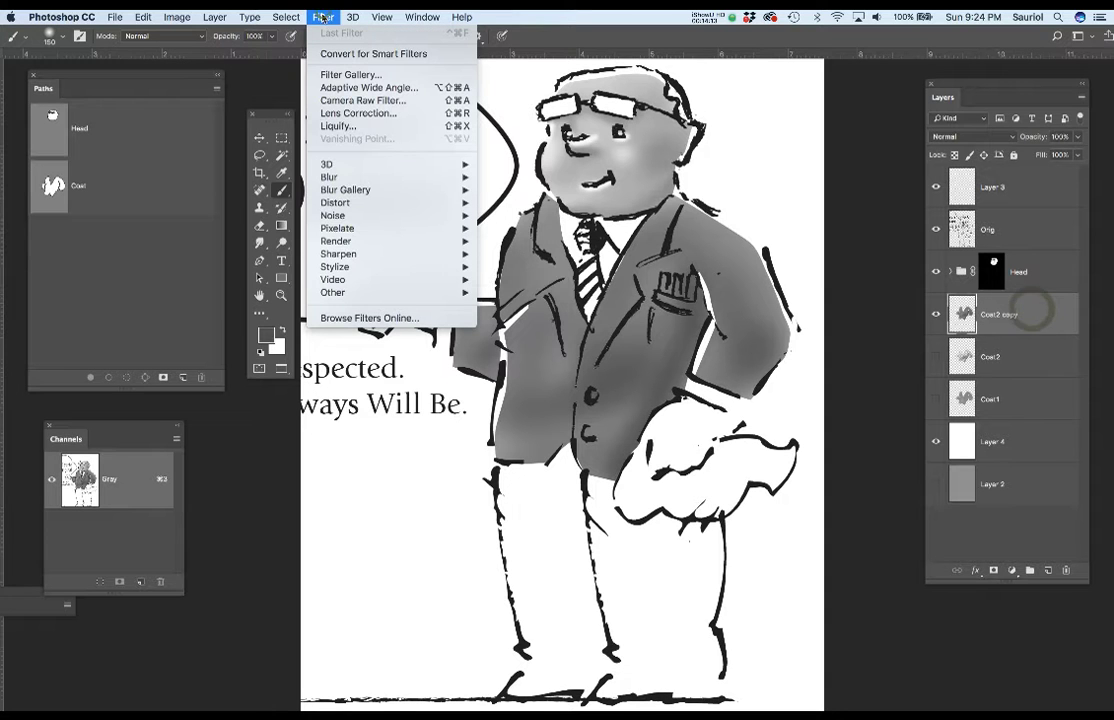
mouse_move(328, 180)
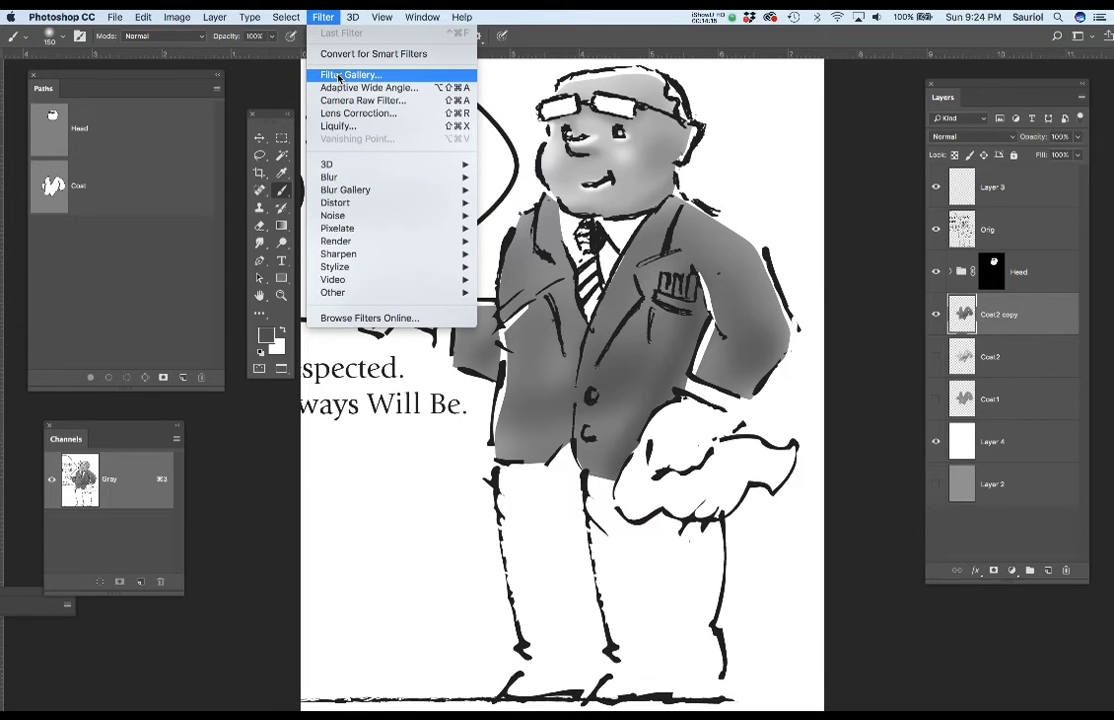
key(Escape)
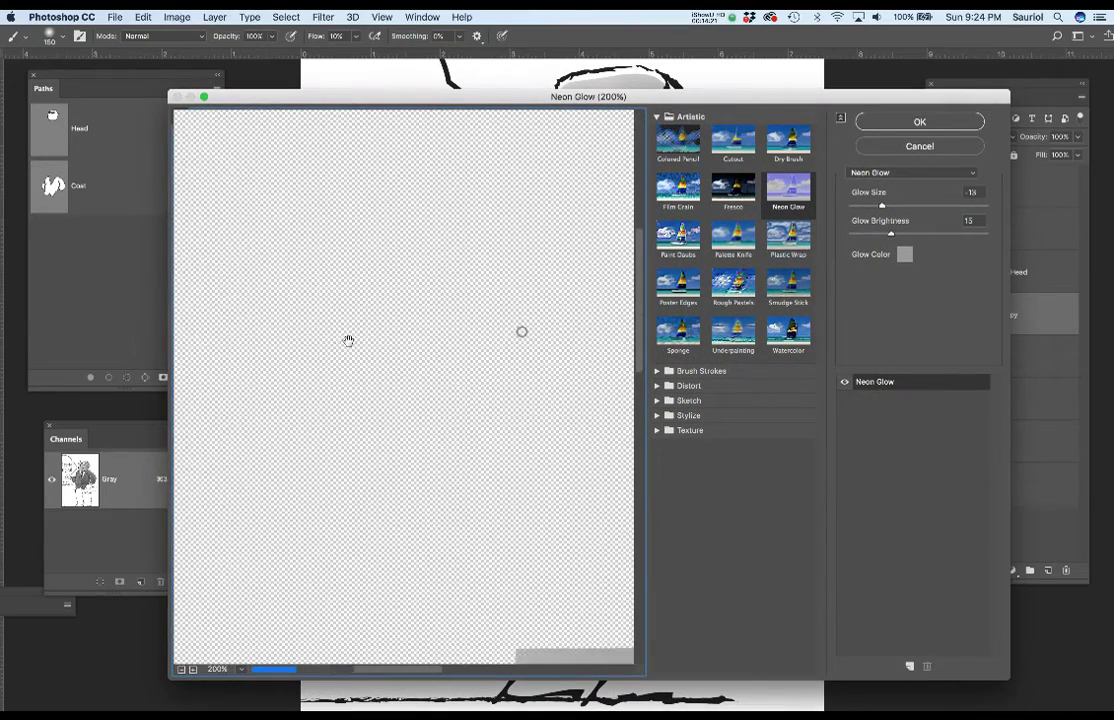
mouse_move(404, 356)
mouse_down()
mouse_move(361, 328)
mouse_move(393, 366)
mouse_up()
drag(500, 480, 464, 456)
scroll(458, 450, down, 5)
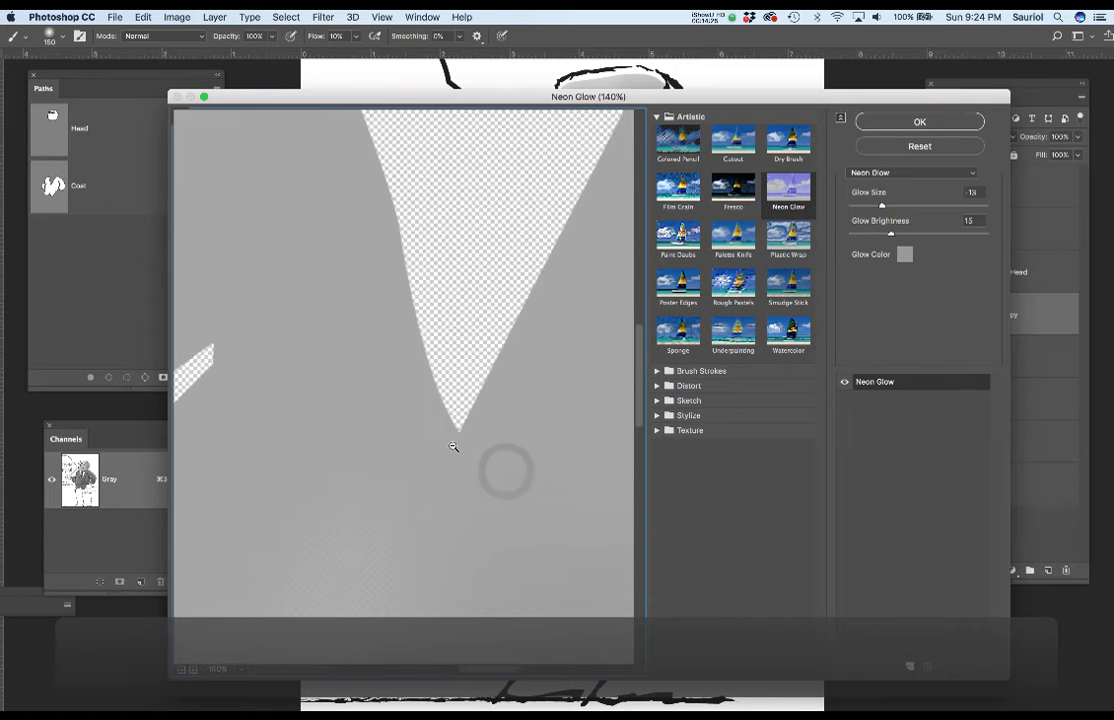
scroll(453, 447, down, 2)
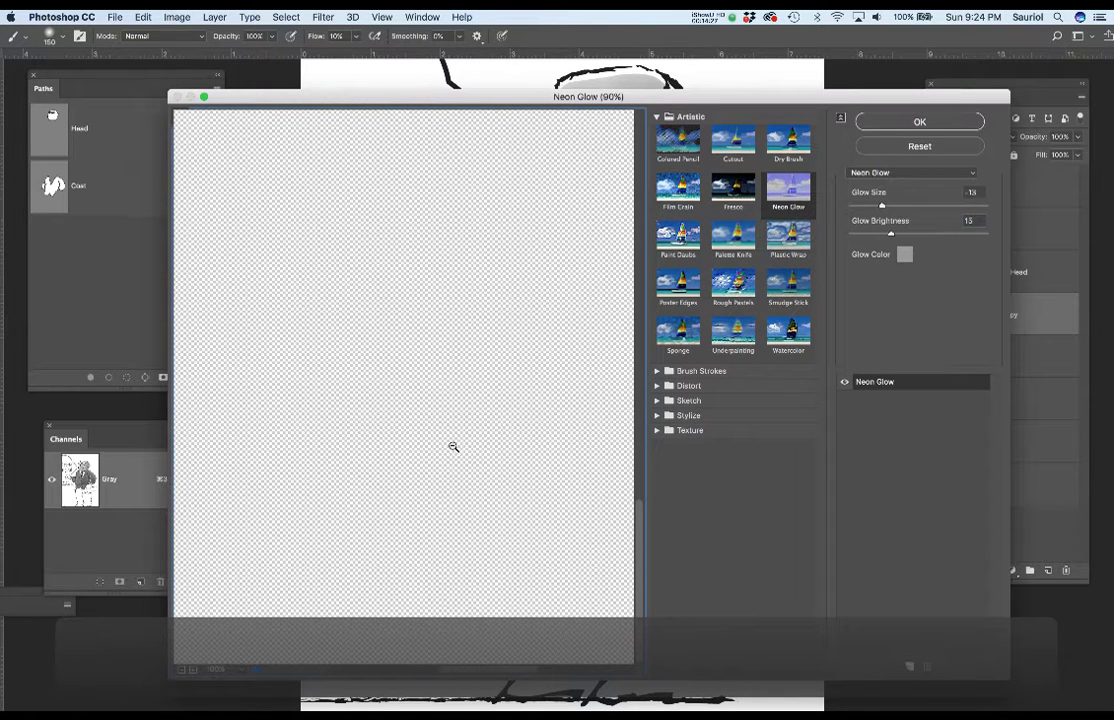
scroll(453, 447, up, 2)
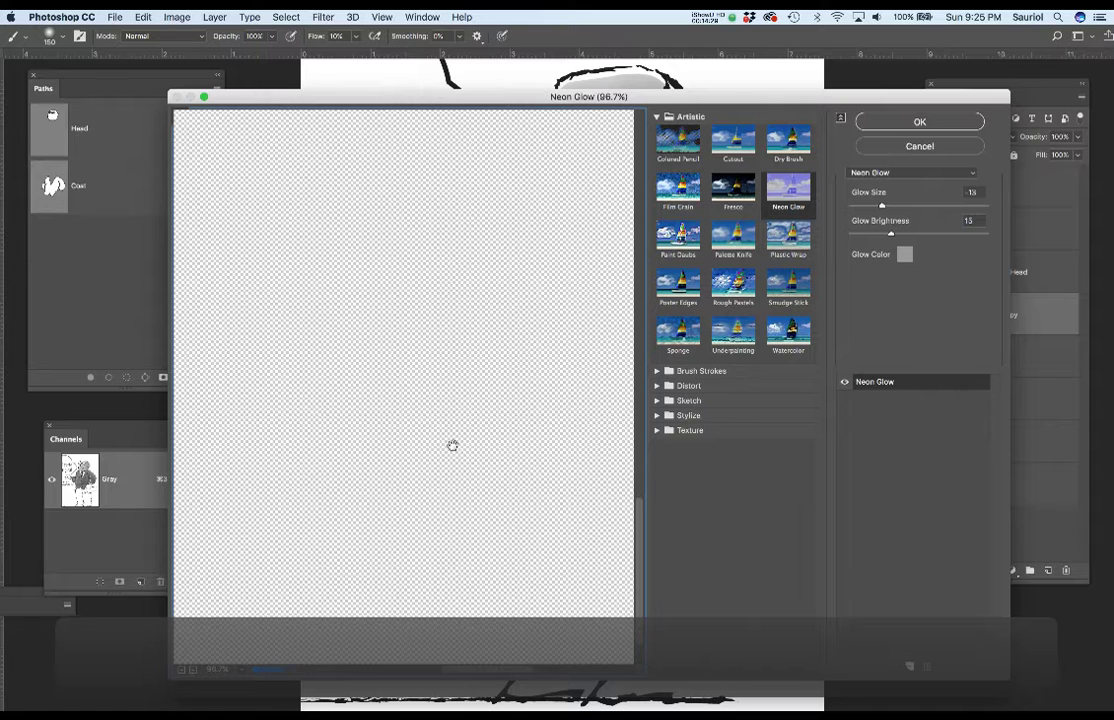
scroll(453, 446, down, 3)
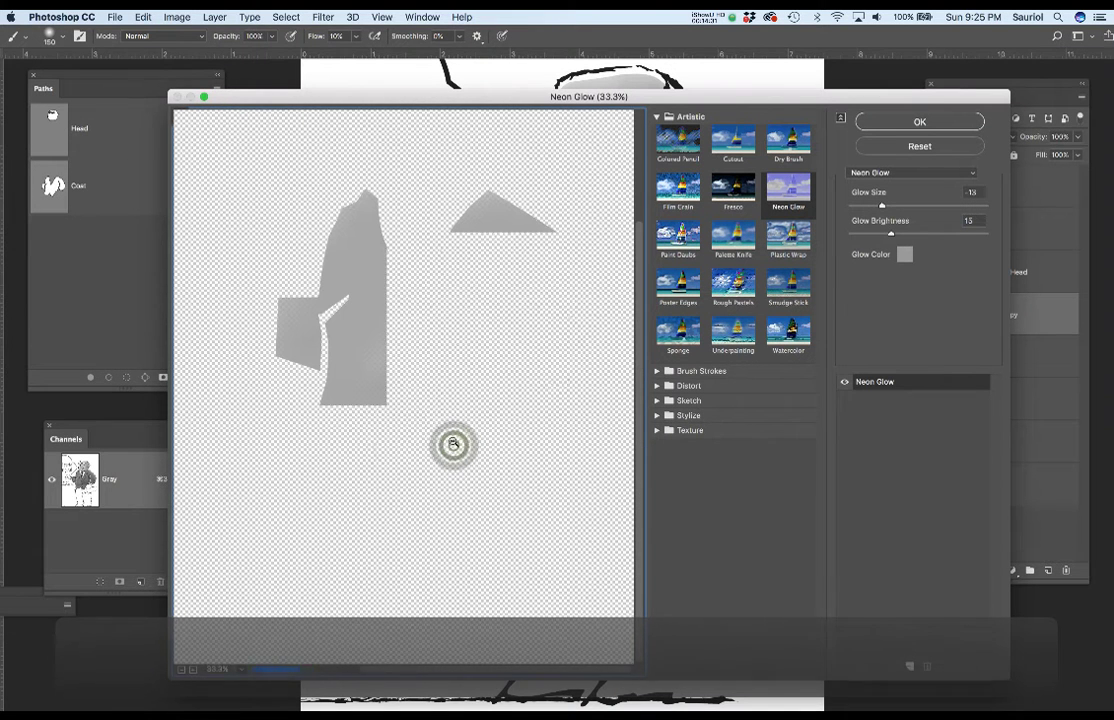
ctrl+click(420, 271)
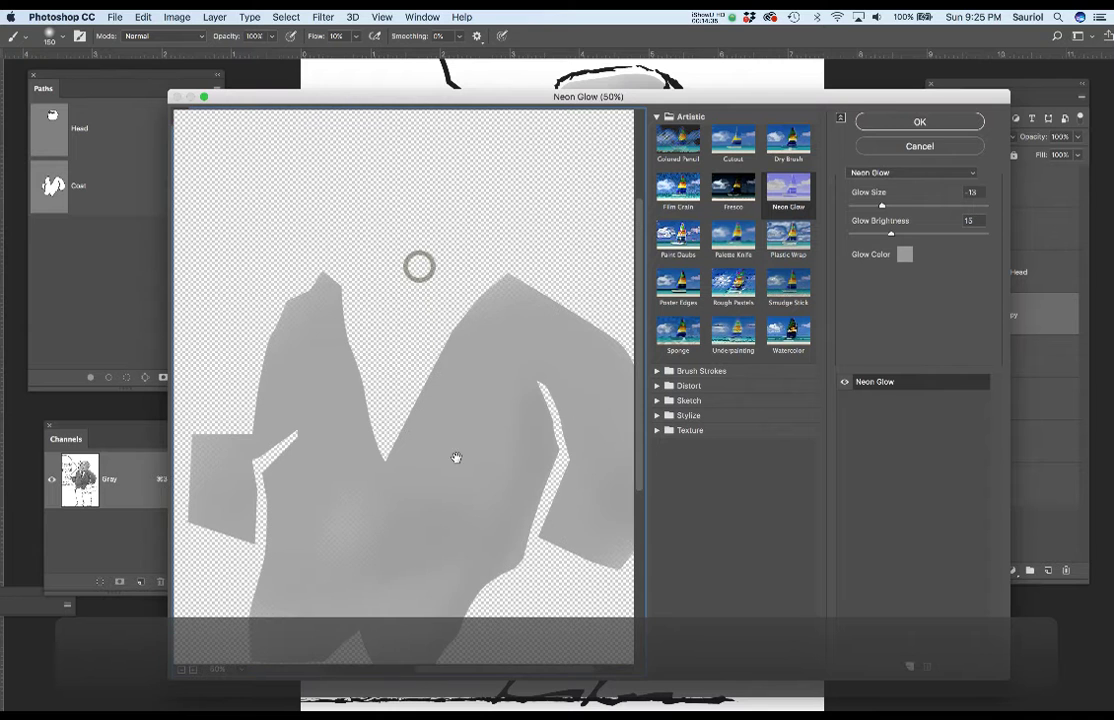
drag(455, 458, 440, 350)
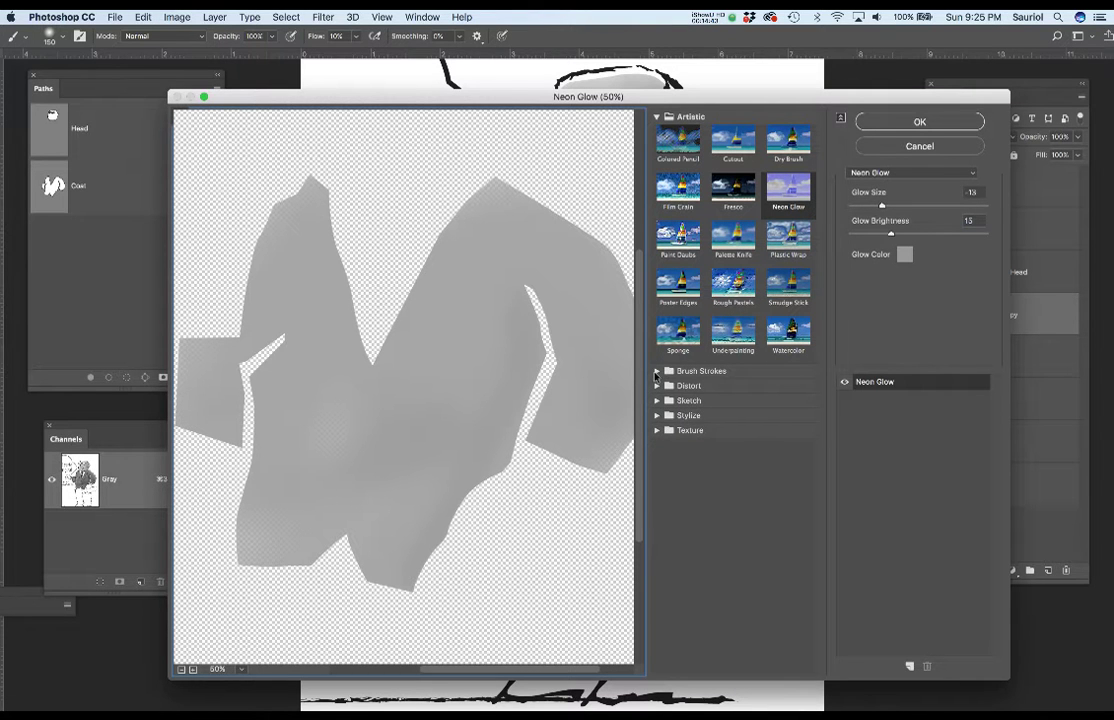
- Look through the Brush Strokes, Stylize and Texture filter categories in the Filter Gallery
click(656, 371)
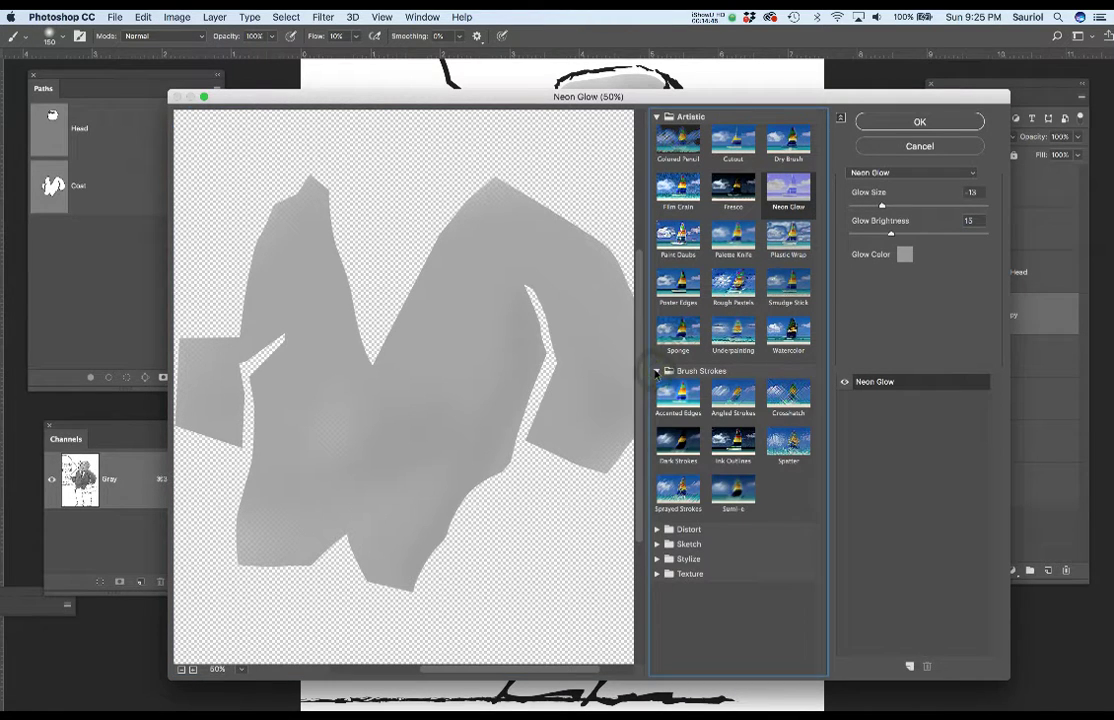
click(656, 371)
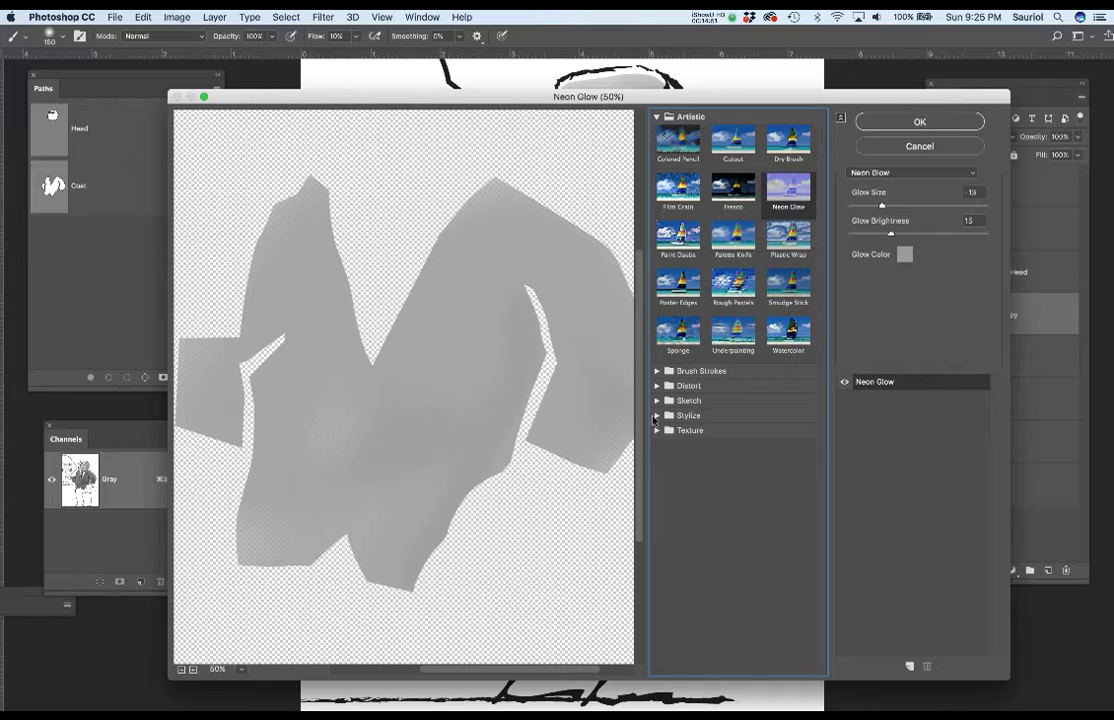
click(656, 416)
click(656, 416)
click(656, 430)
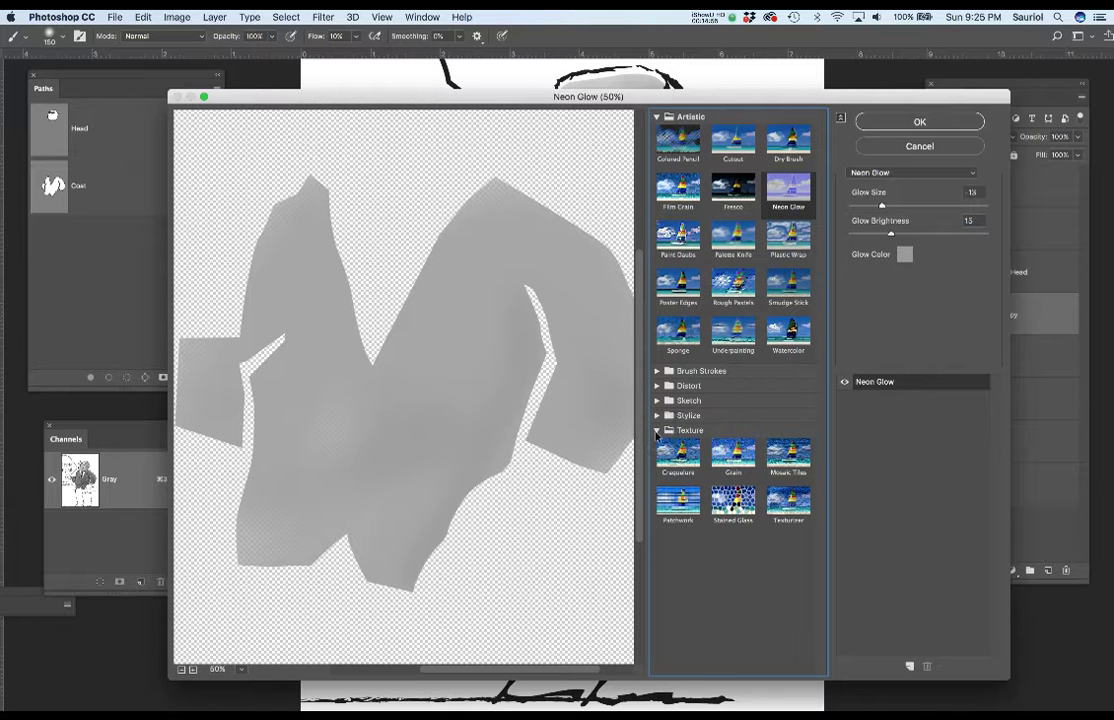
click(656, 430)
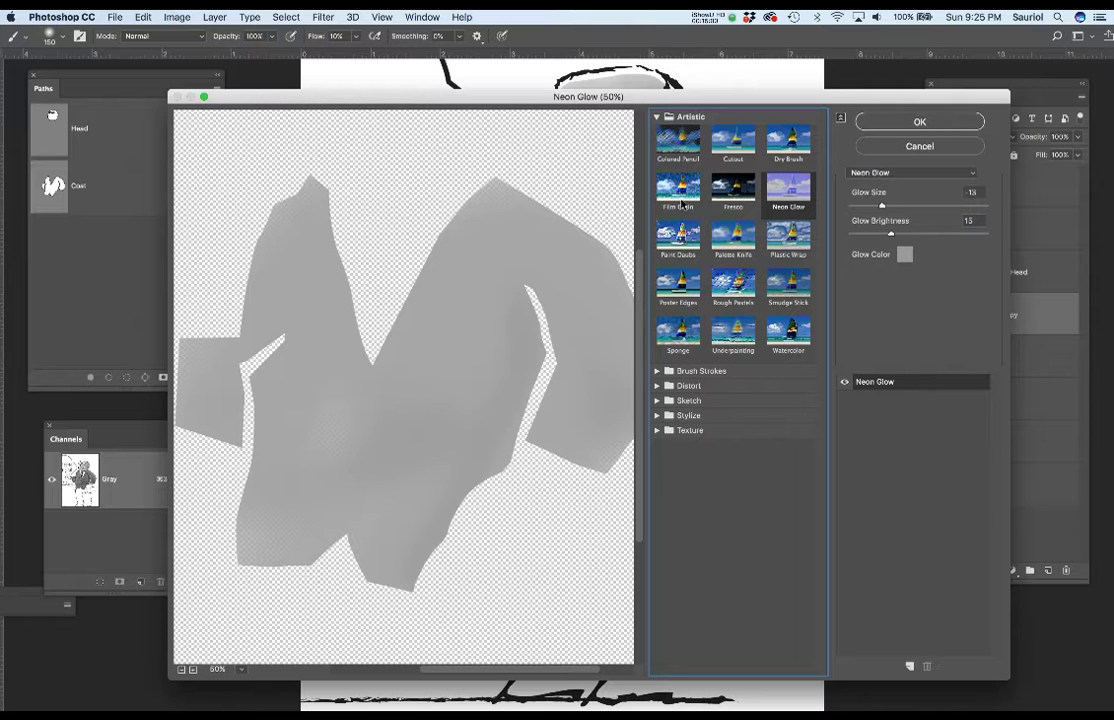
- Preview the Film Grain, Underpainting, Watercolor and Smudge Stick filters on the merged coat
click(683, 196)
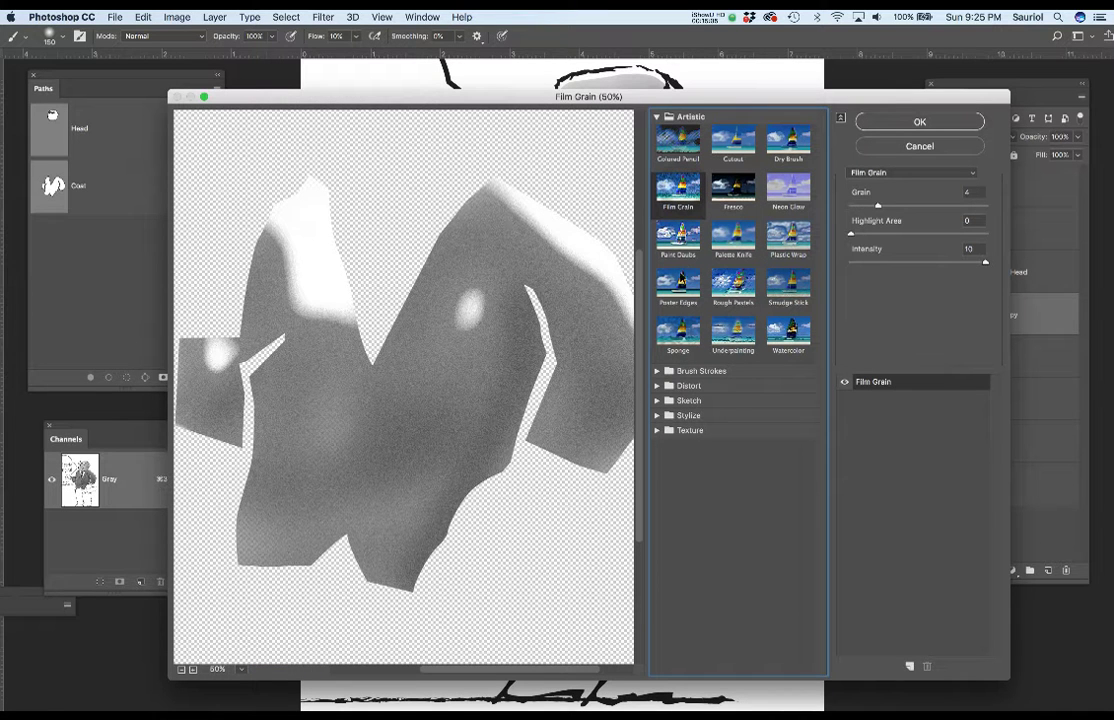
click(745, 342)
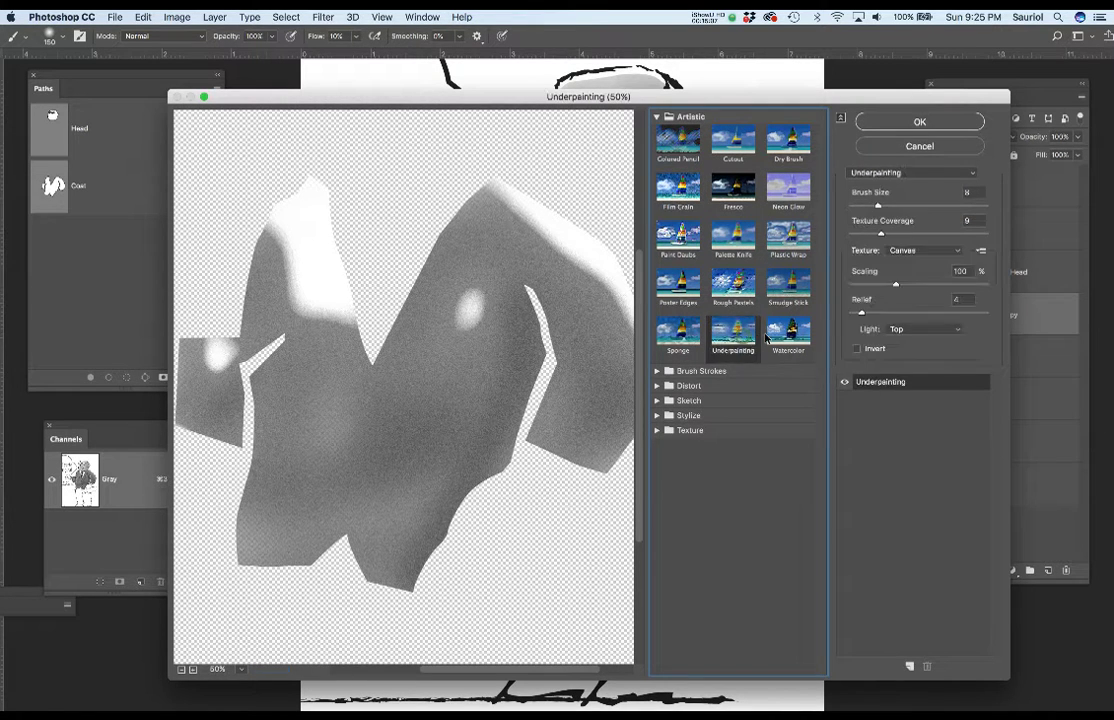
click(789, 336)
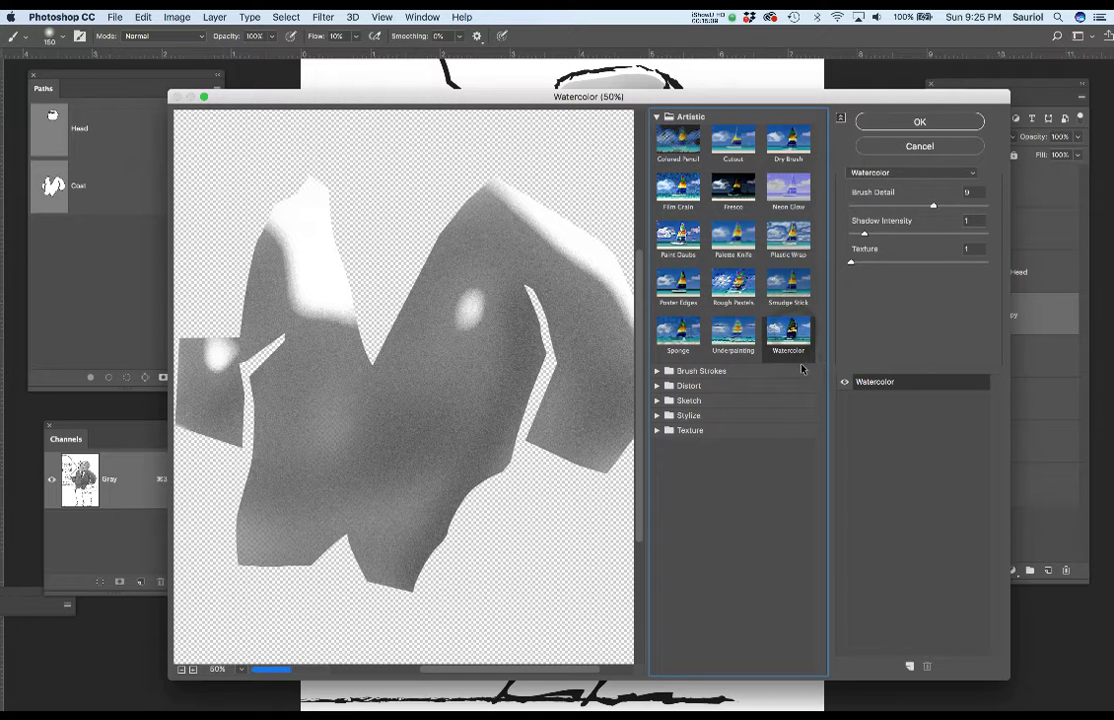
click(789, 285)
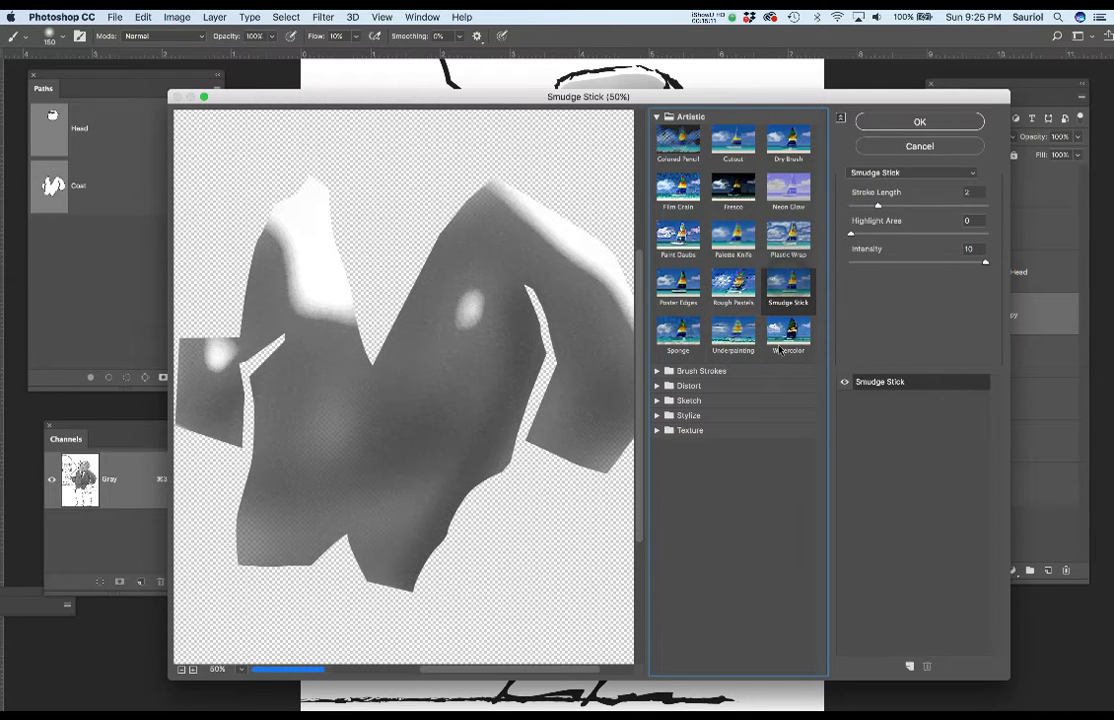
click(787, 338)
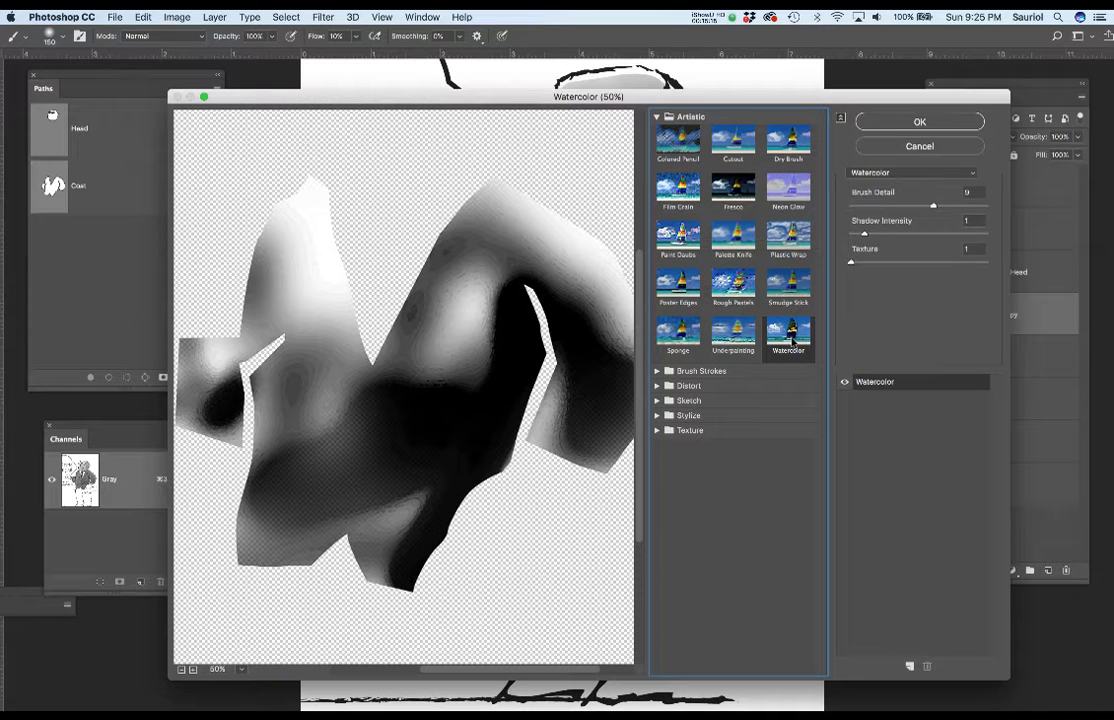
click(733, 335)
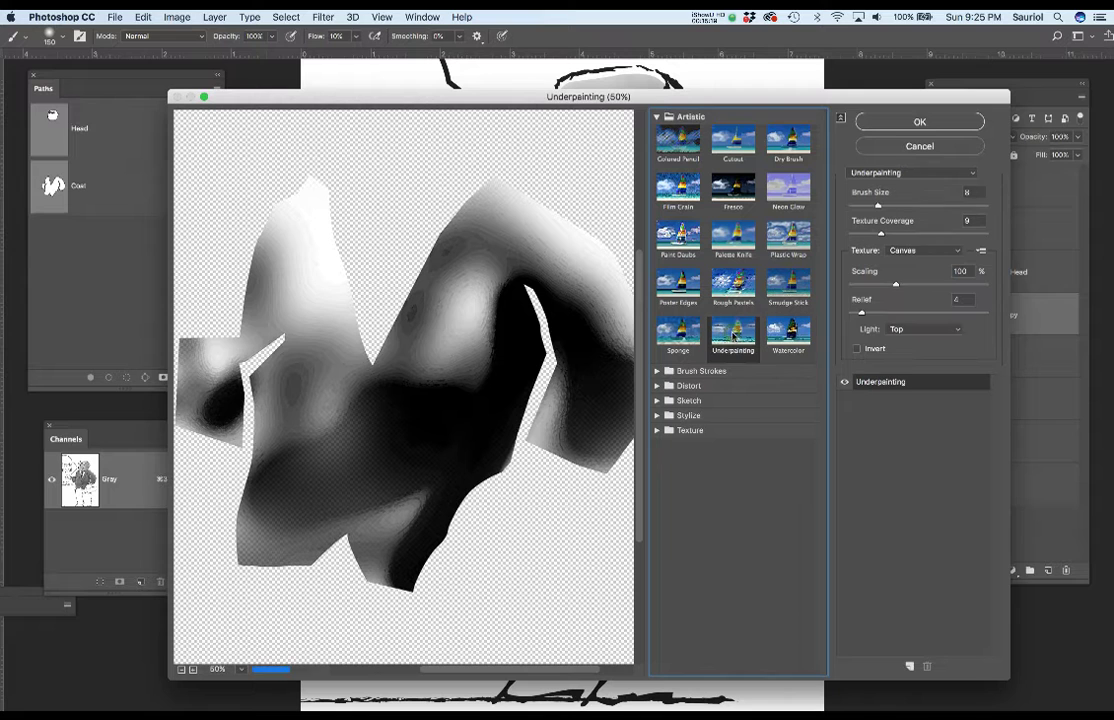
- Preview the Cutout filter, and apply Dry Brush to the merged coat with brush size 2, brush detail 8 and texture 1
click(742, 148)
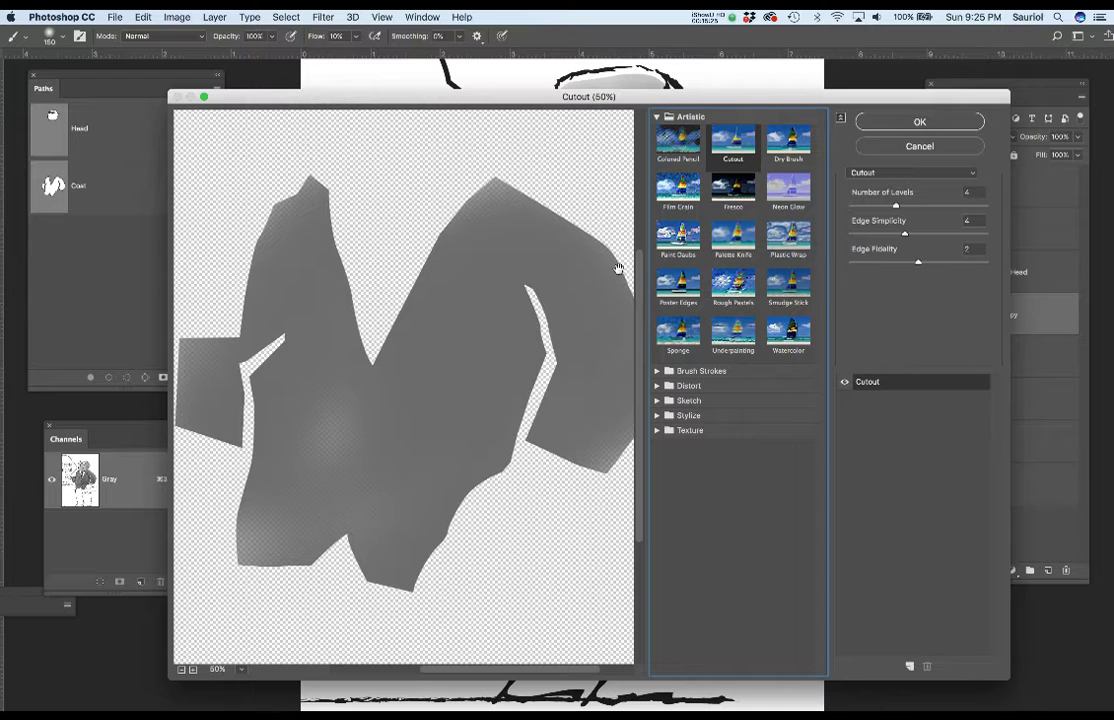
click(788, 142)
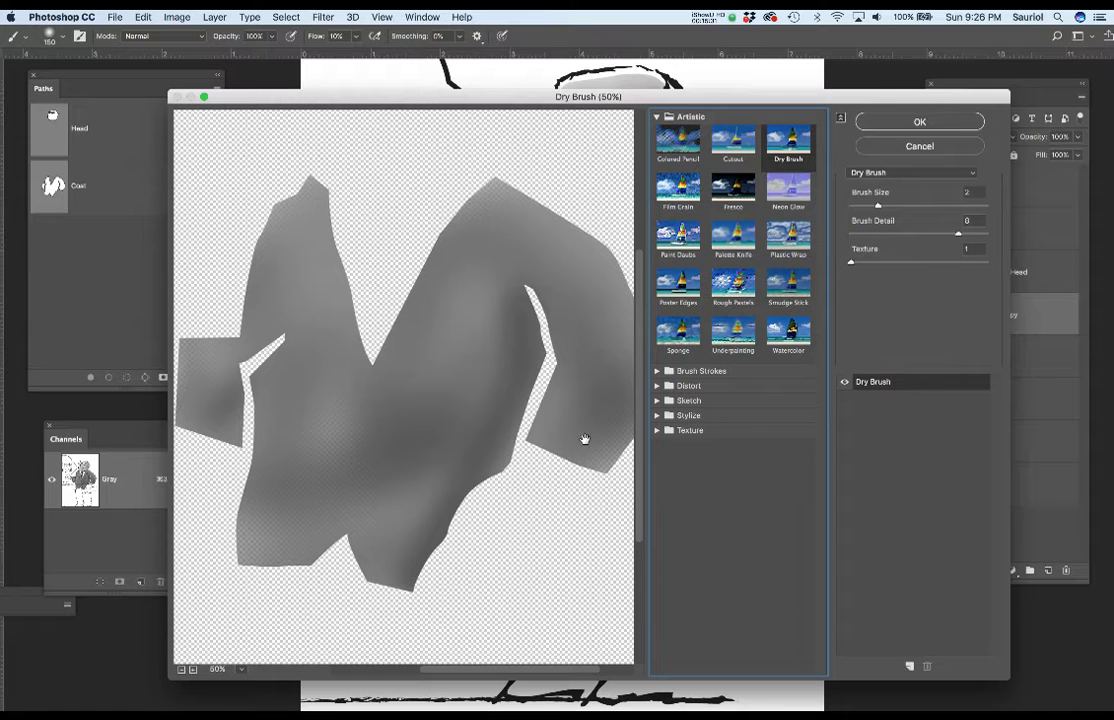
click(935, 123)
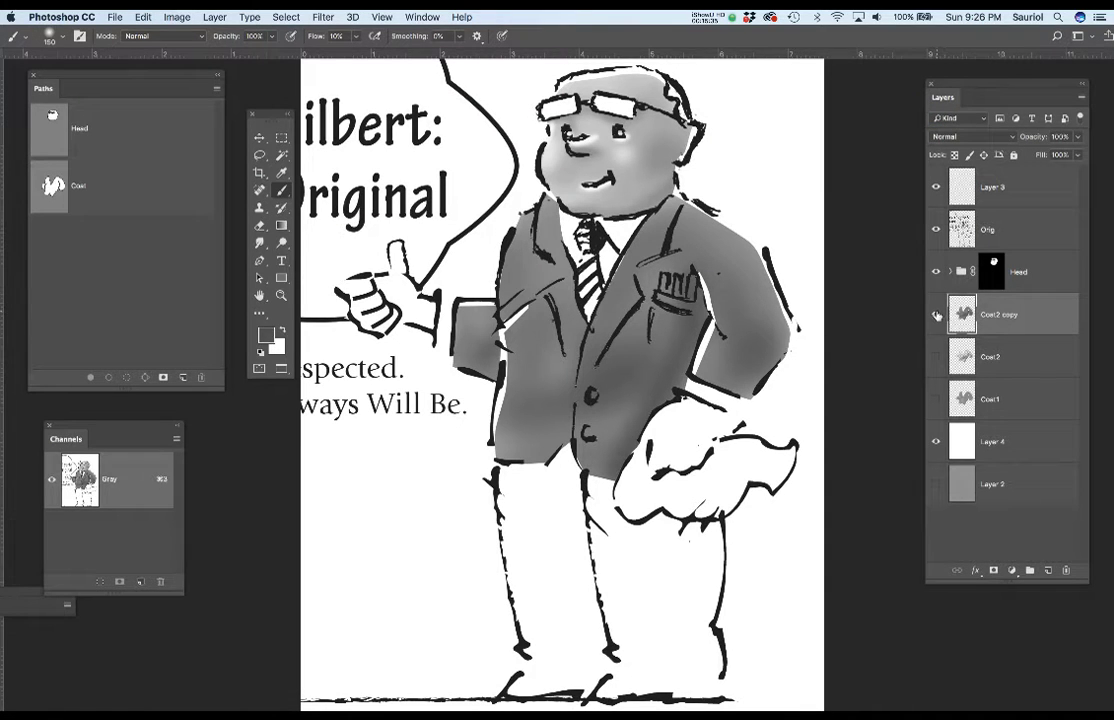
- Compare the filtered Coat2 copy with the original Coat1 and Coat2 layers by toggling visibility, leaving only the filtered coat shown
click(936, 315)
click(936, 315)
click(936, 315)
click(936, 315)
click(936, 315)
click(936, 357)
click(936, 399)
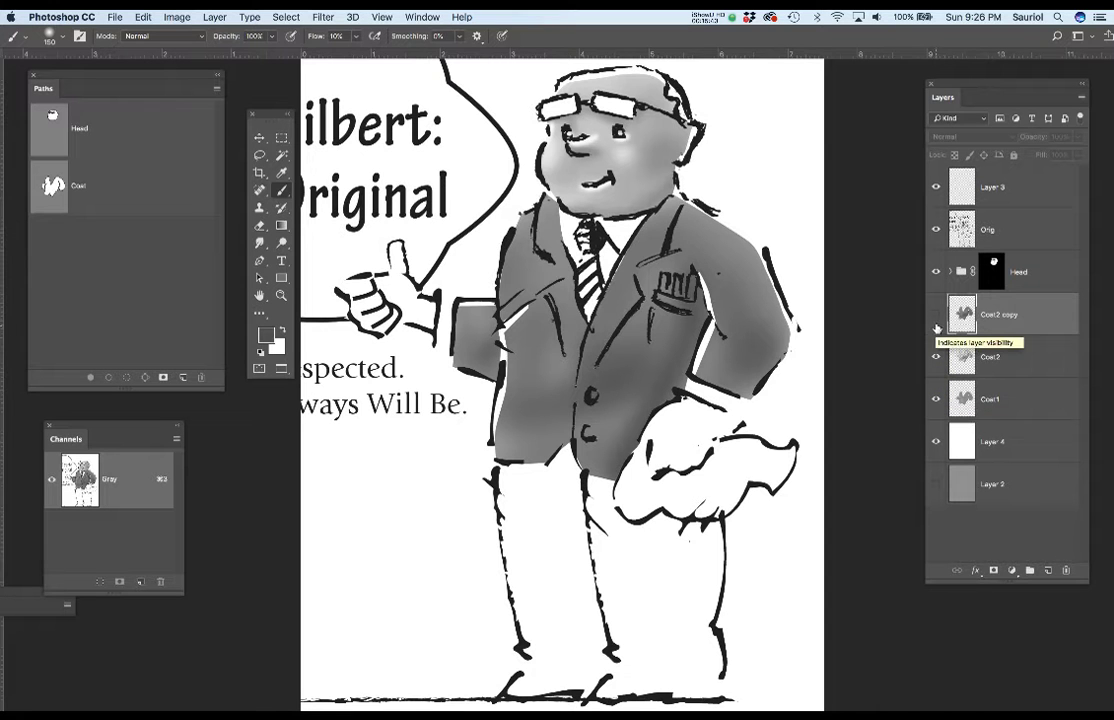
click(936, 316)
click(936, 399)
click(936, 357)
click(936, 315)
click(936, 315)
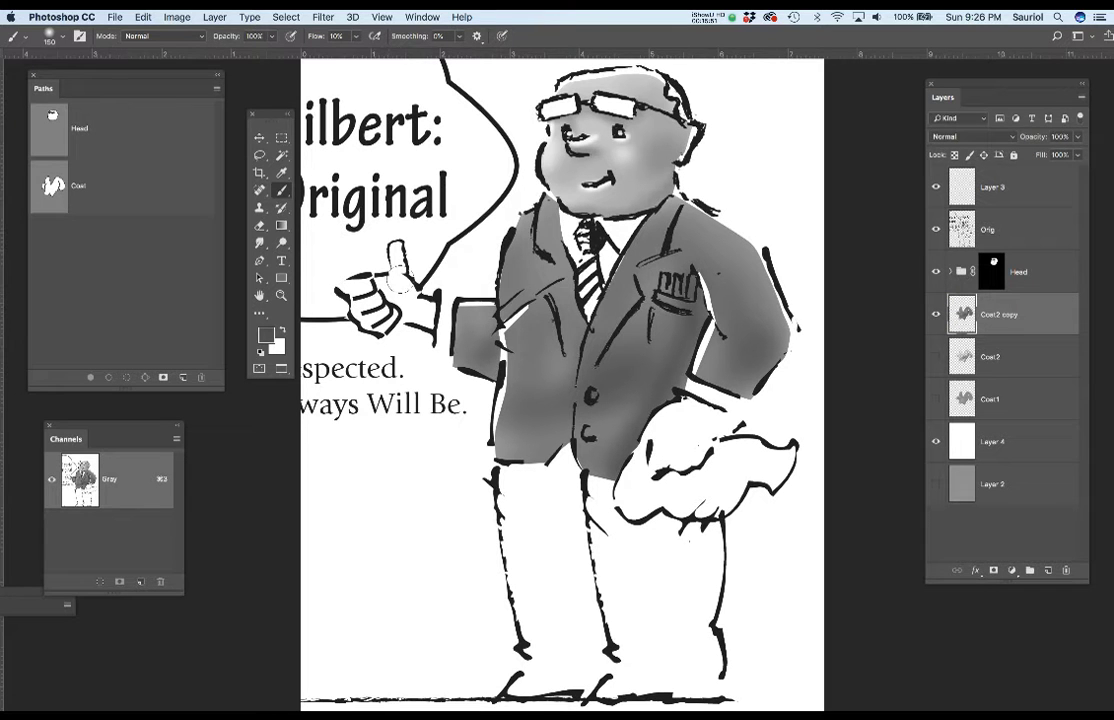
scroll(341, 310, up, 4)
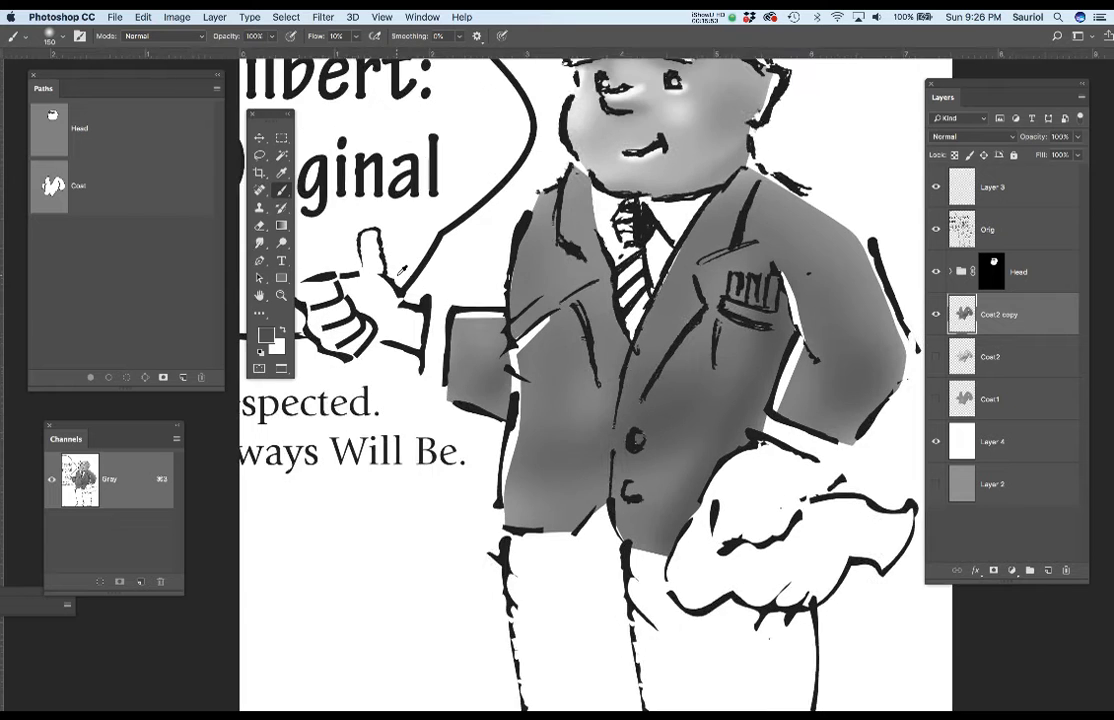
- Group the Coat2 copy, Coat2 and Coat1 layers together and name the group Coat
scroll(341, 310, left, 6)
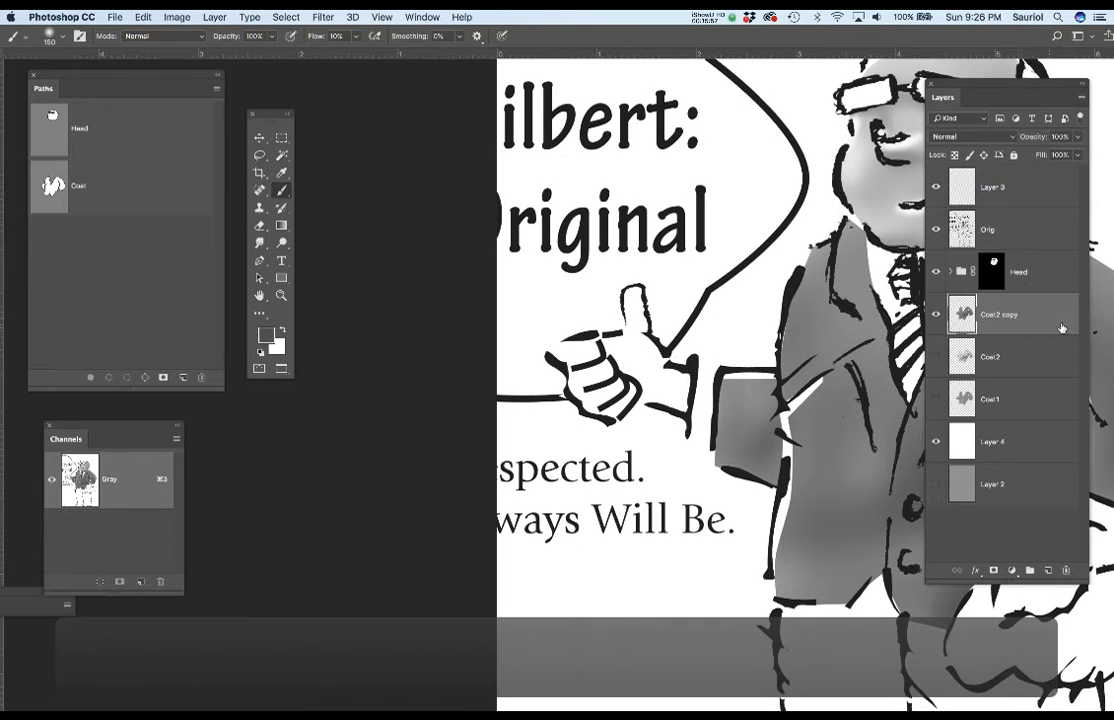
click(1060, 271)
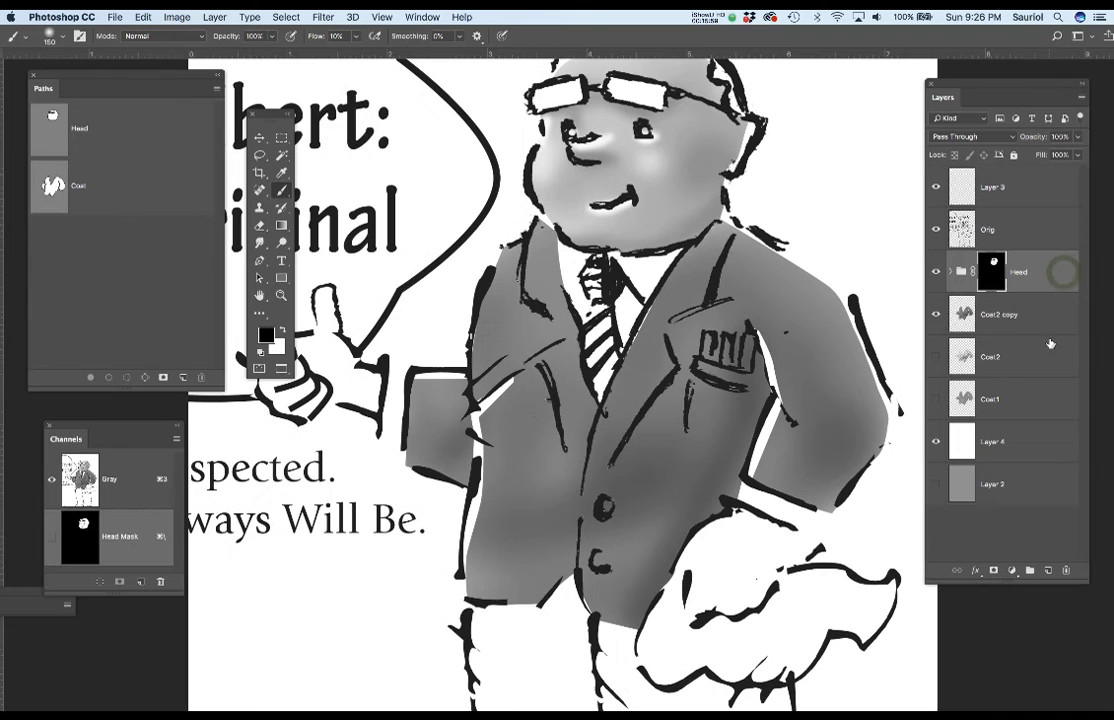
click(1040, 314)
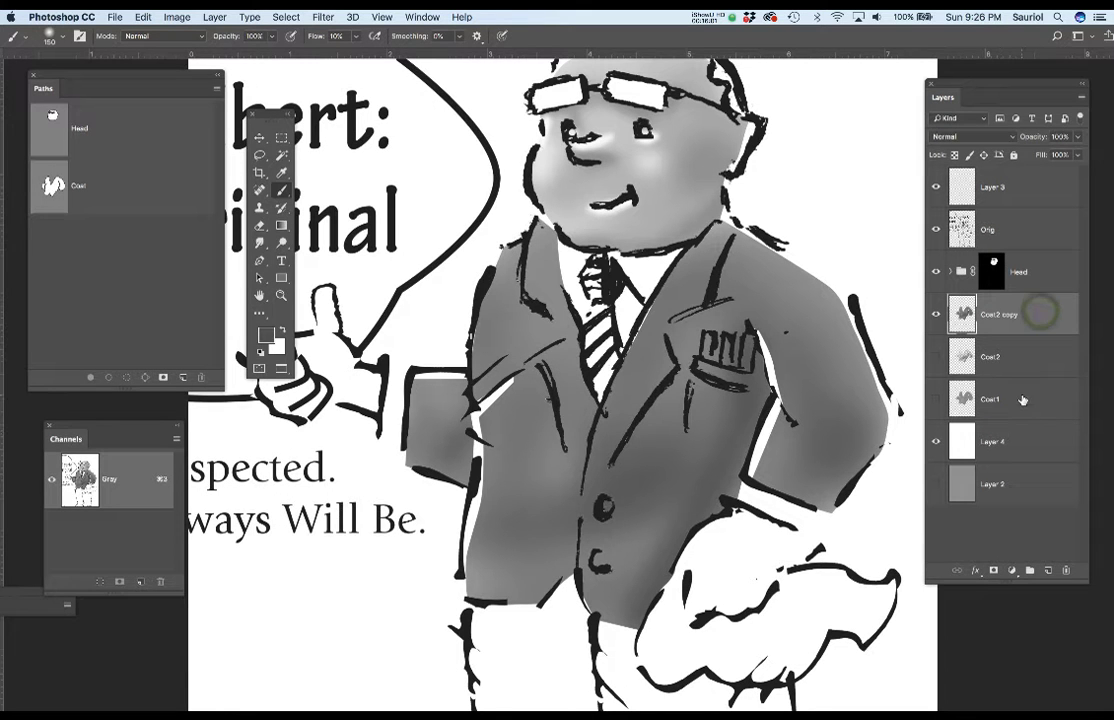
shift+click(1021, 400)
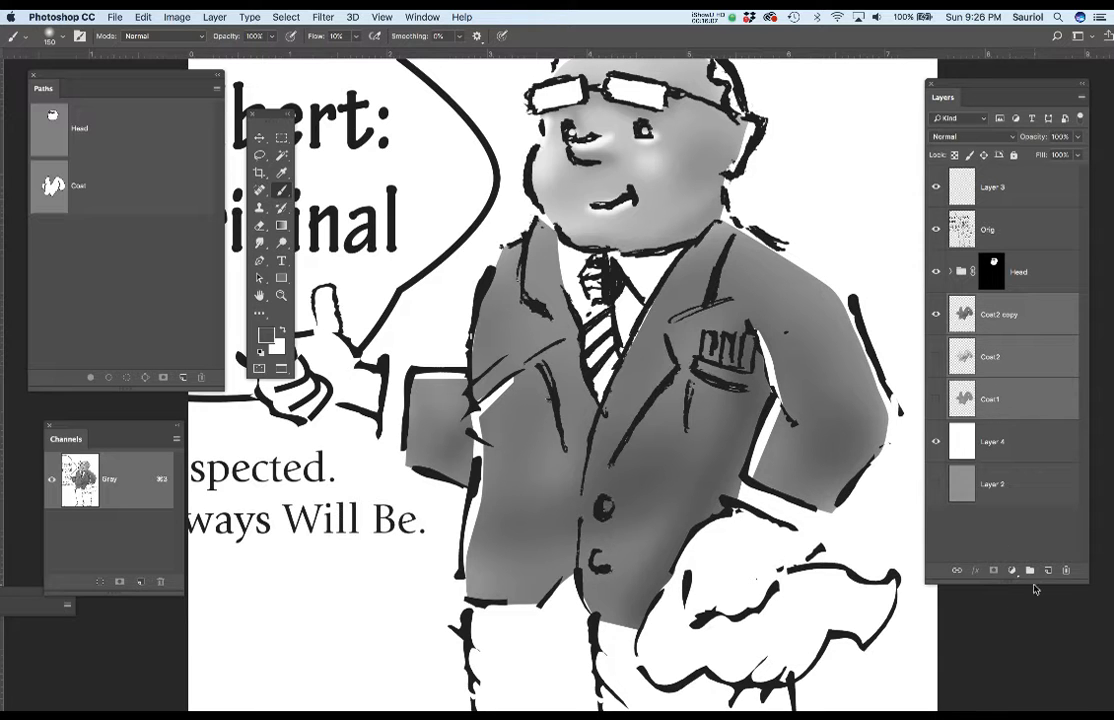
drag(1031, 571, 1031, 571)
double_click(986, 301)
text(Coat)
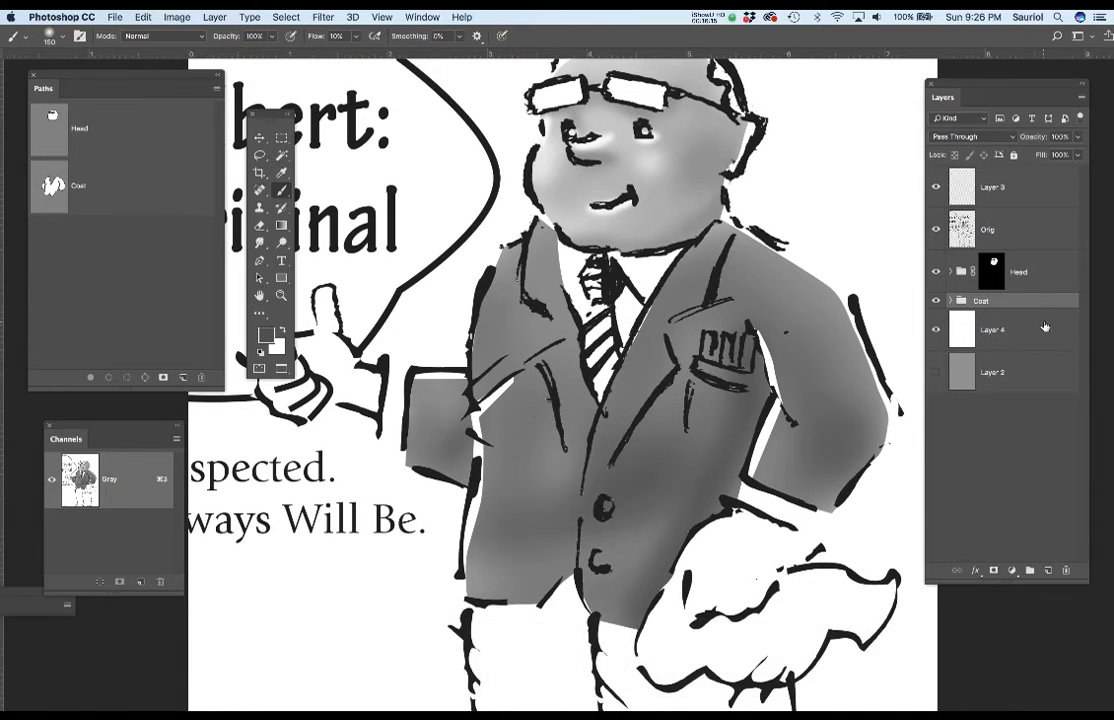
- Add three new layers directly above Layer 4 and name the lower two Hand1 and Hand2
click(998, 340)
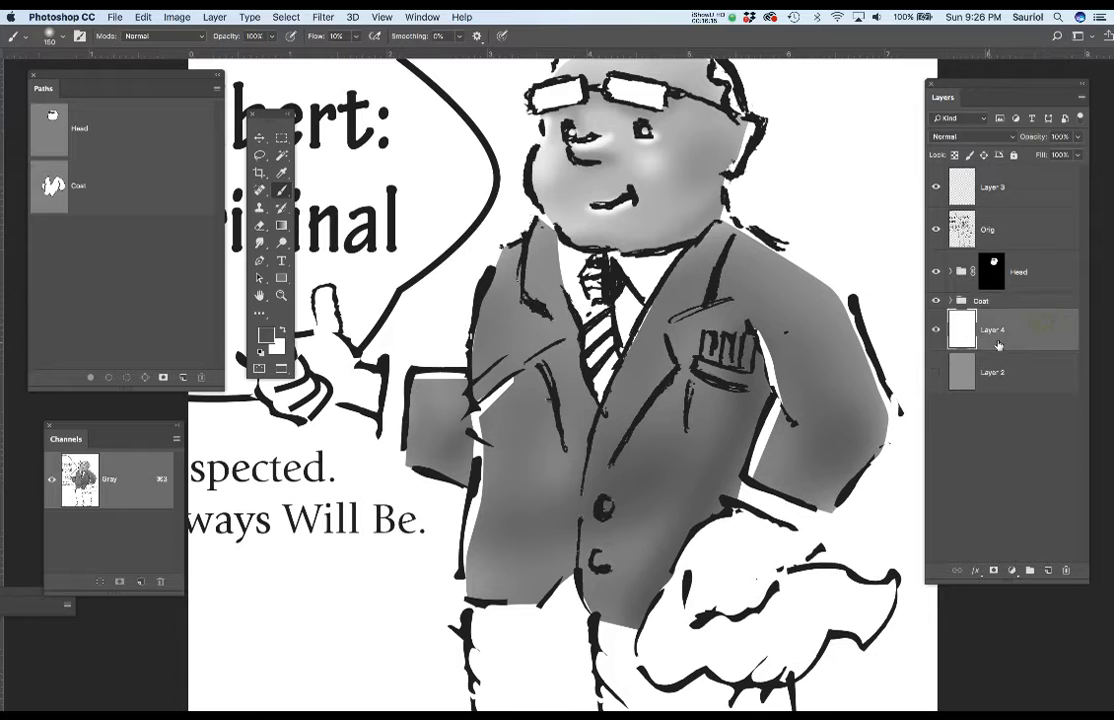
click(1048, 571)
click(1048, 571)
click(1048, 571)
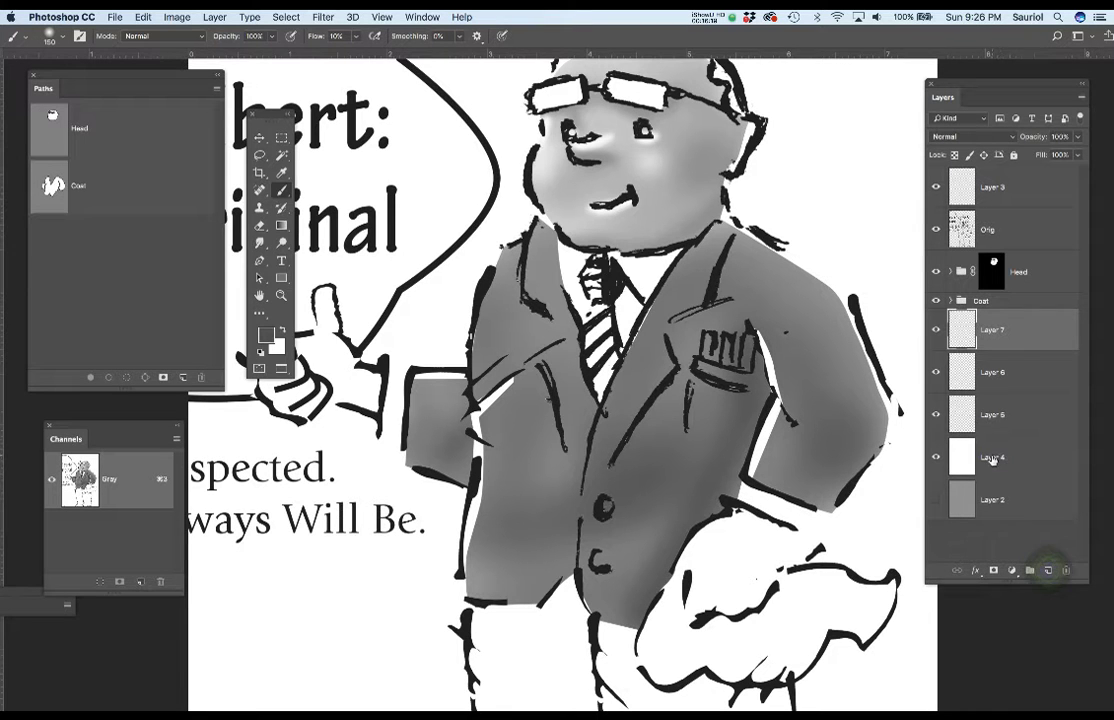
double_click(995, 414)
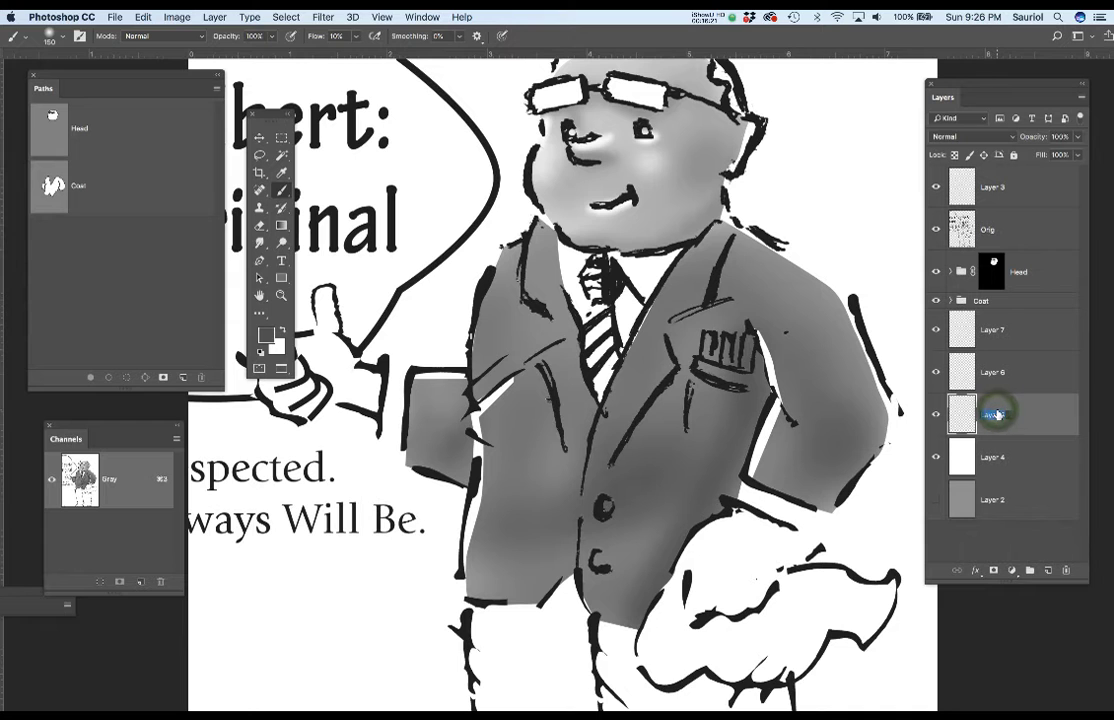
text(Hand1)
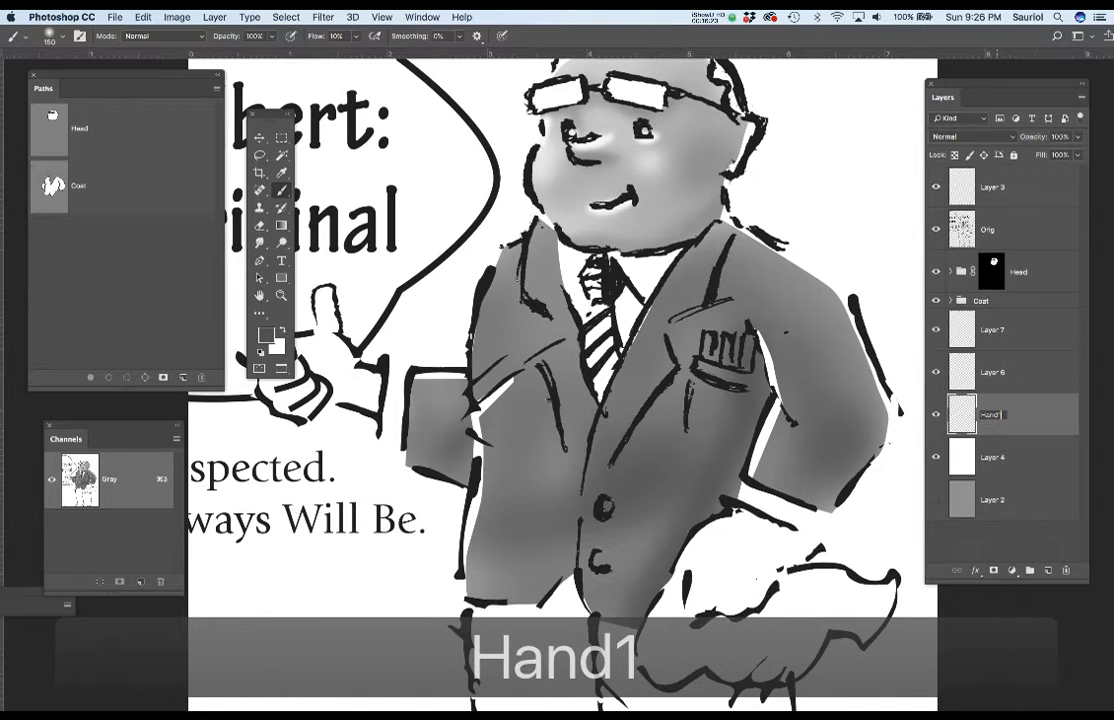
double_click(995, 372)
text(Hand)
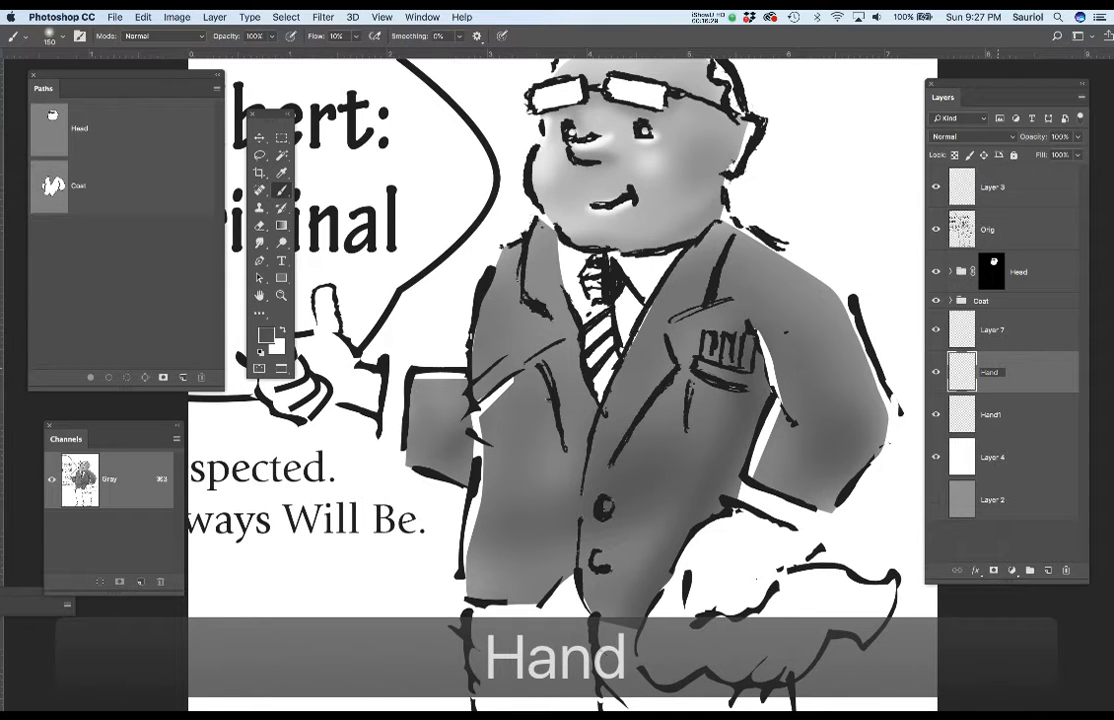
text(2)
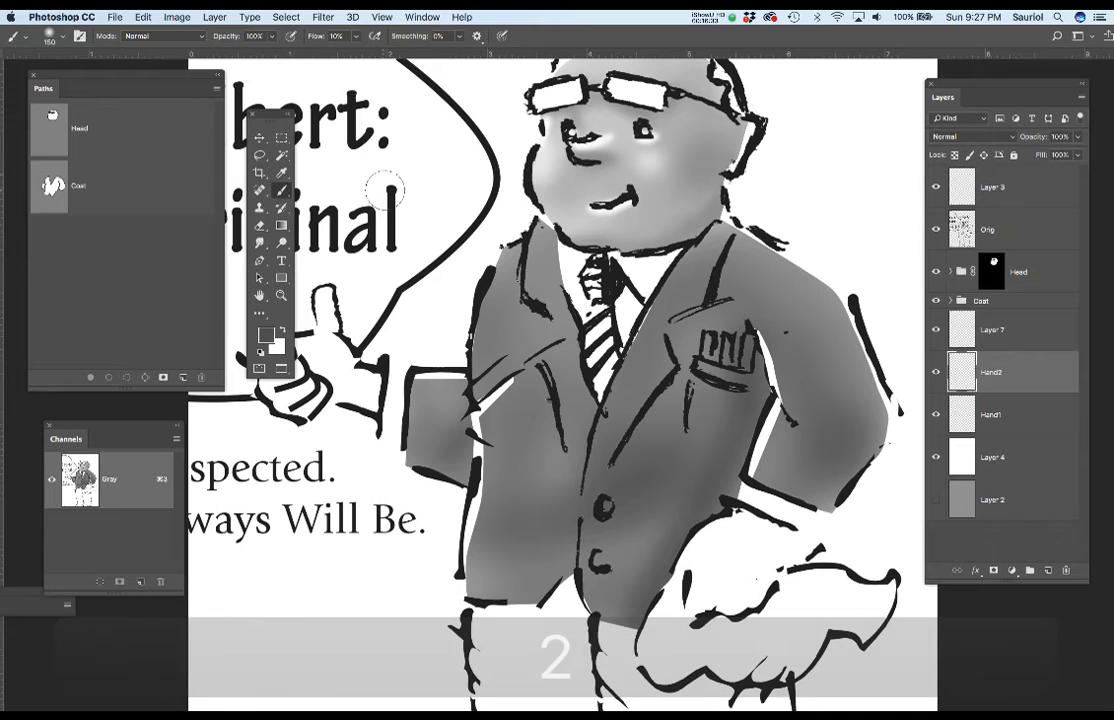
- Lower the Orig line-art layer's opacity to 71% in preparation for tracing the hand with the Pen tool
right_click(552, 270)
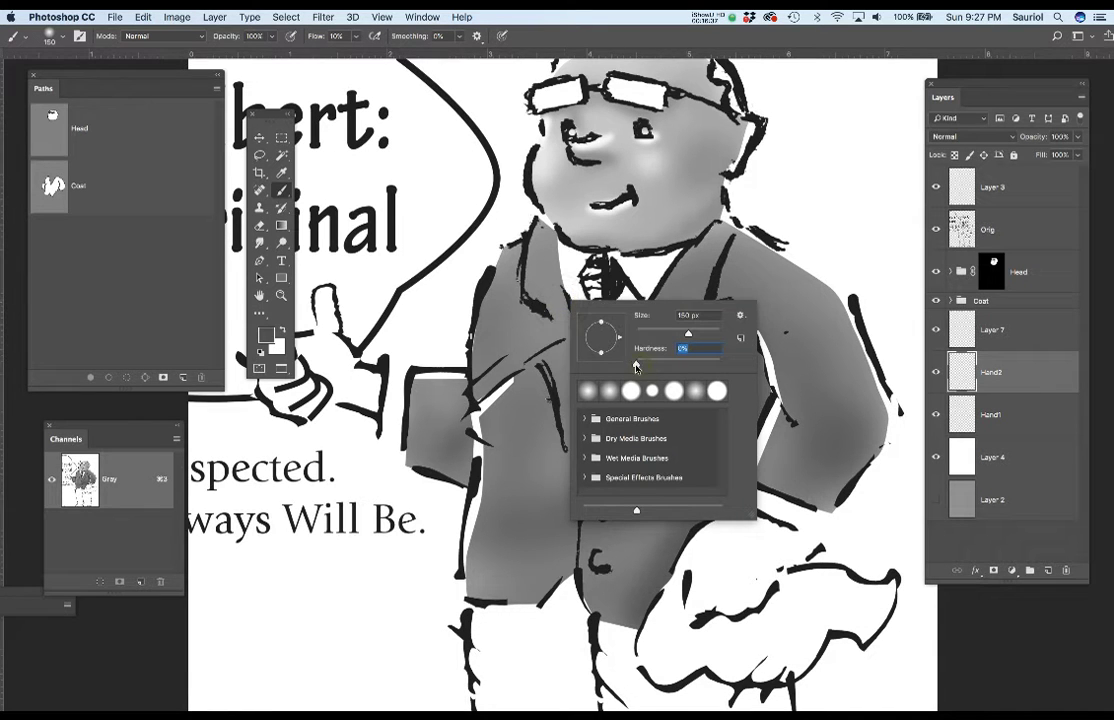
key(Return)
scroll(497, 383, left, 3)
scroll(497, 383, left, 6)
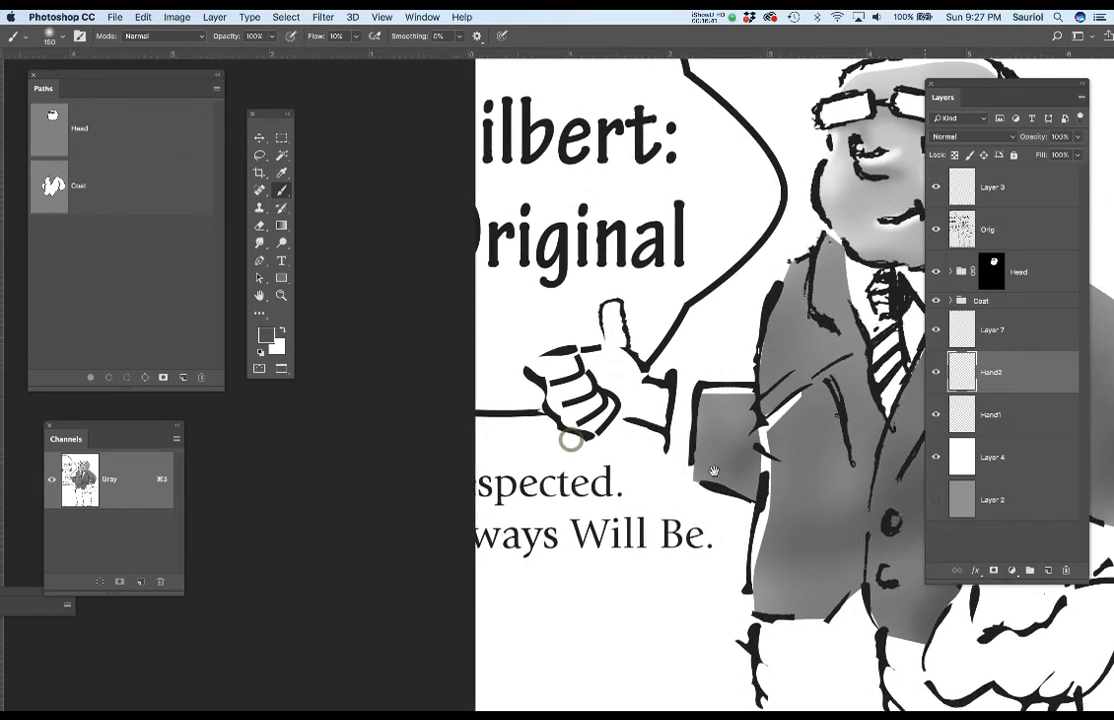
scroll(570, 440, up, 3)
key(p)
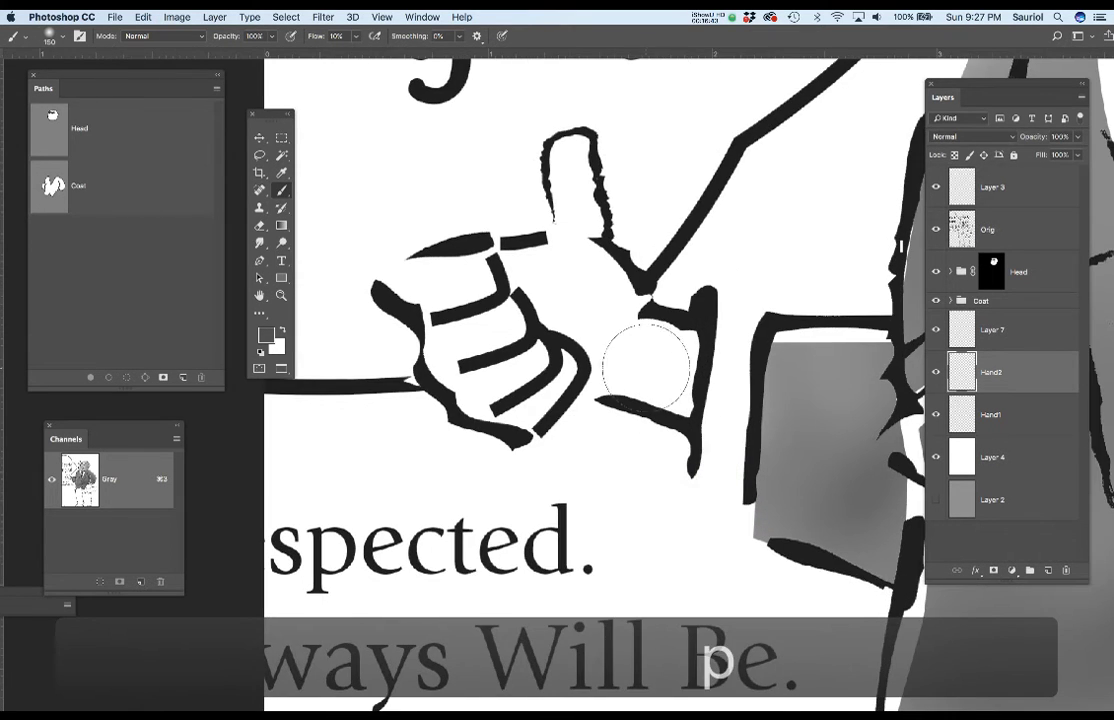
click(1018, 226)
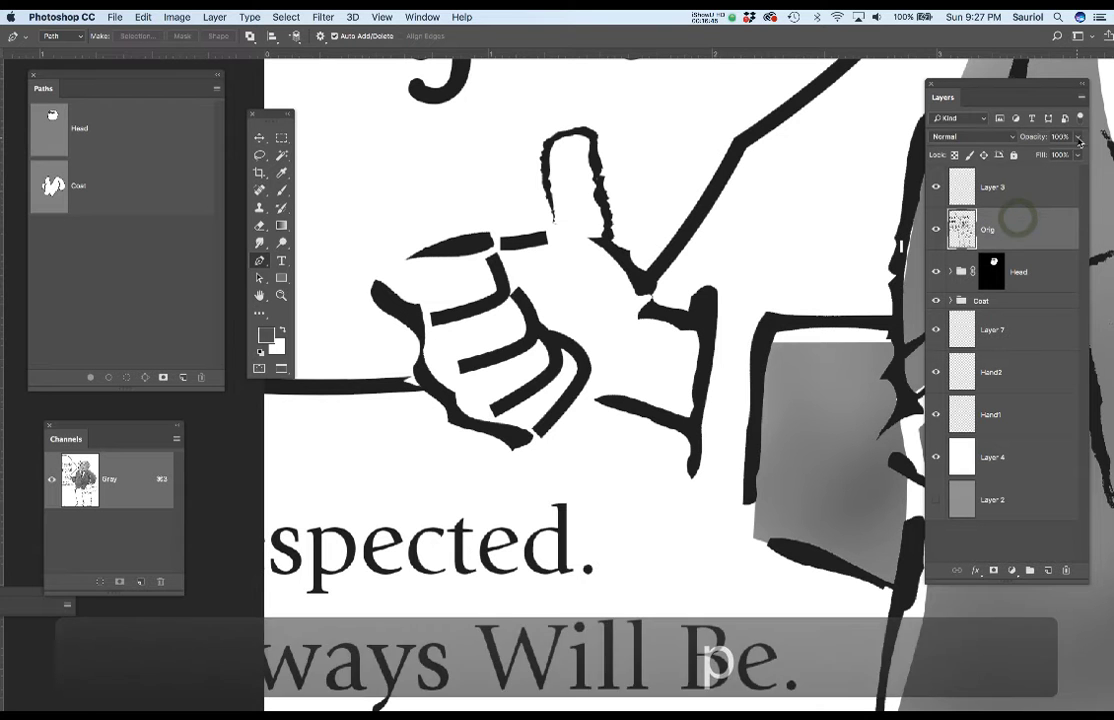
drag(1077, 136, 1059, 156)
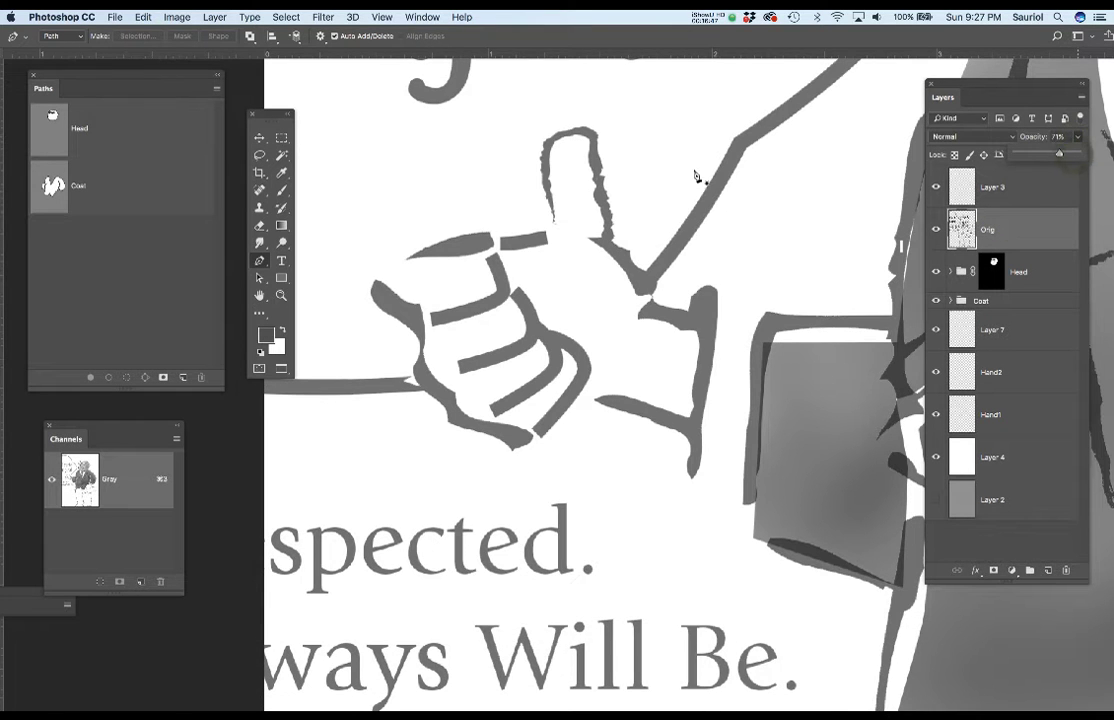
- Start a Pen path at the raised thumb's tip, tracing down its inner side and along the base of the index finger
drag(566, 147, 590, 145)
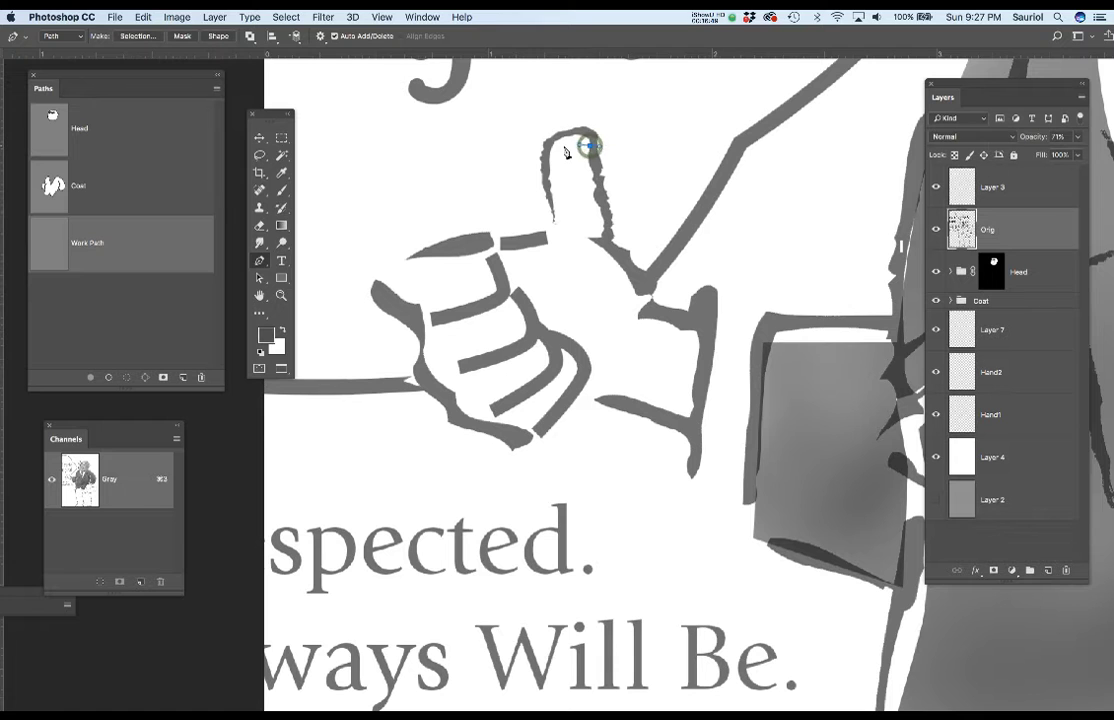
click(558, 160)
click(555, 188)
click(555, 210)
click(558, 237)
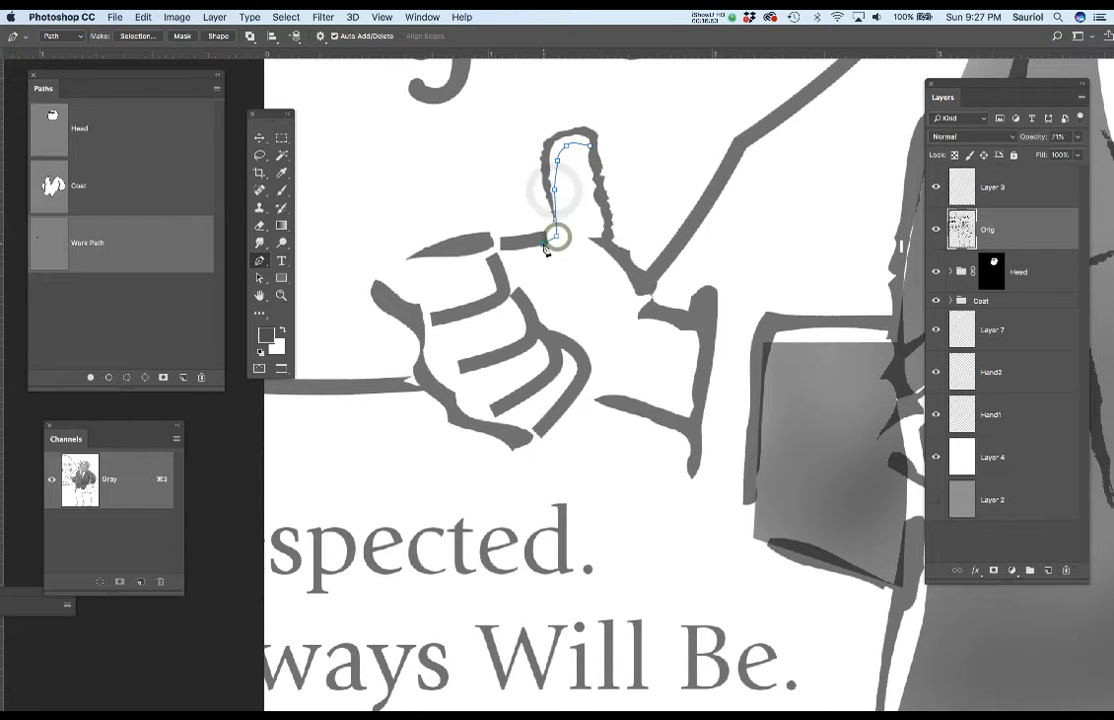
click(544, 243)
click(498, 245)
click(499, 273)
click(508, 291)
click(531, 321)
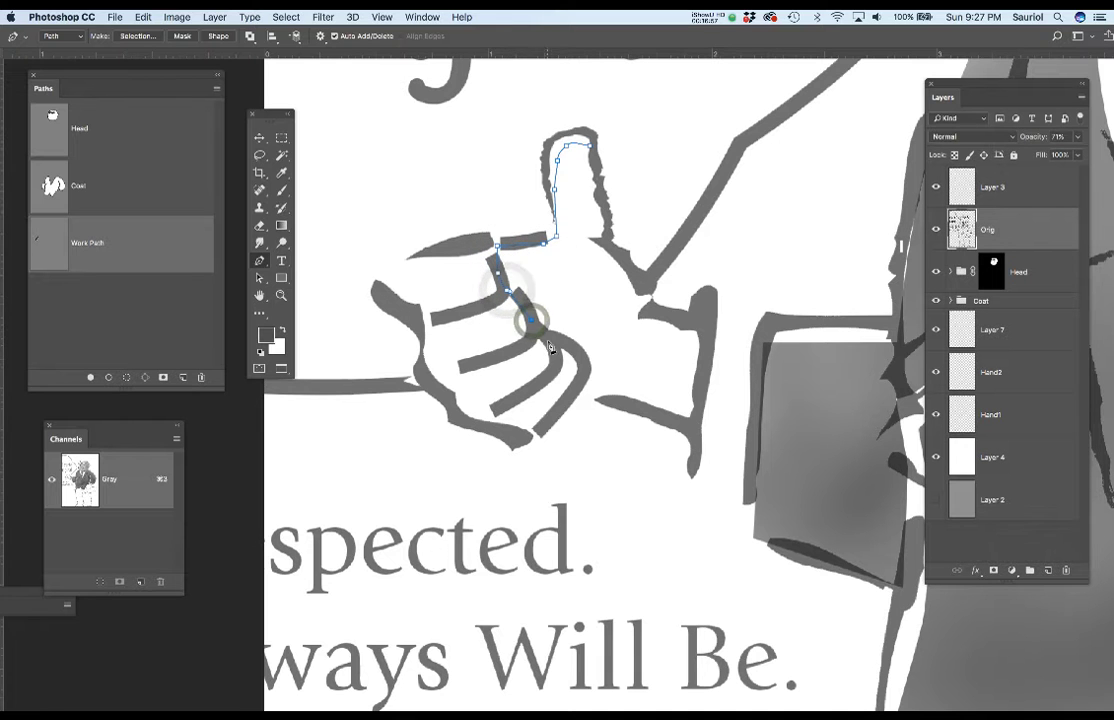
- Continue the hand path around the curled finger knuckles, along the wrist's lower line and up the cuff edge
click(550, 339)
click(558, 344)
click(576, 361)
click(586, 373)
click(580, 388)
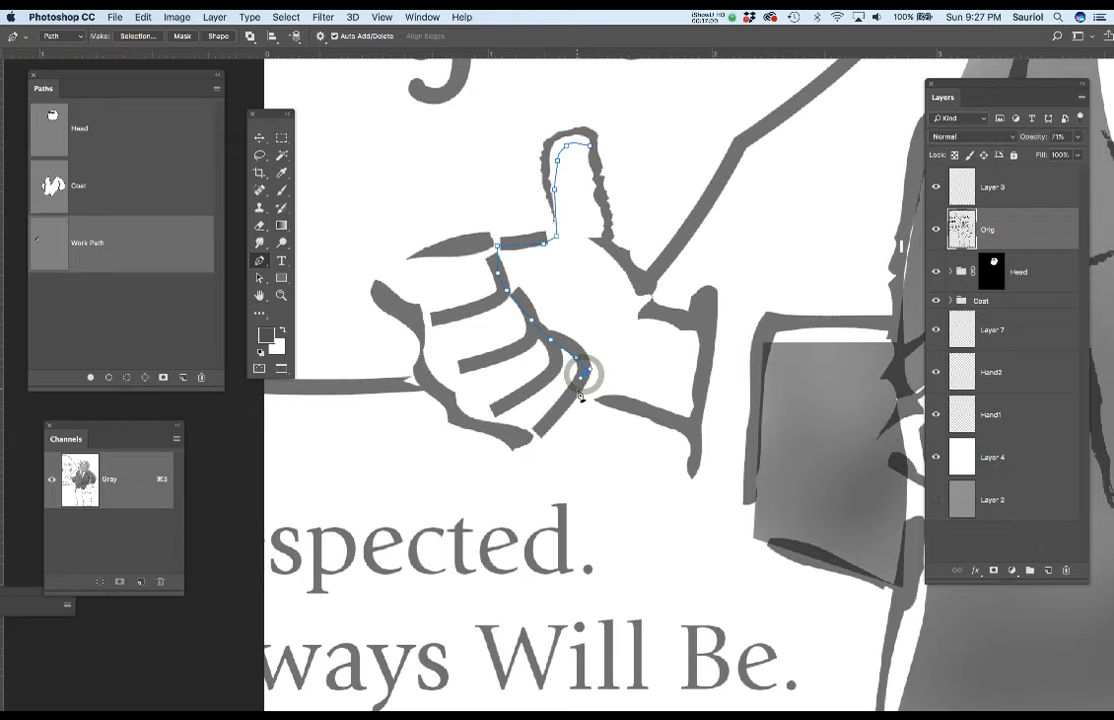
click(640, 406)
click(694, 432)
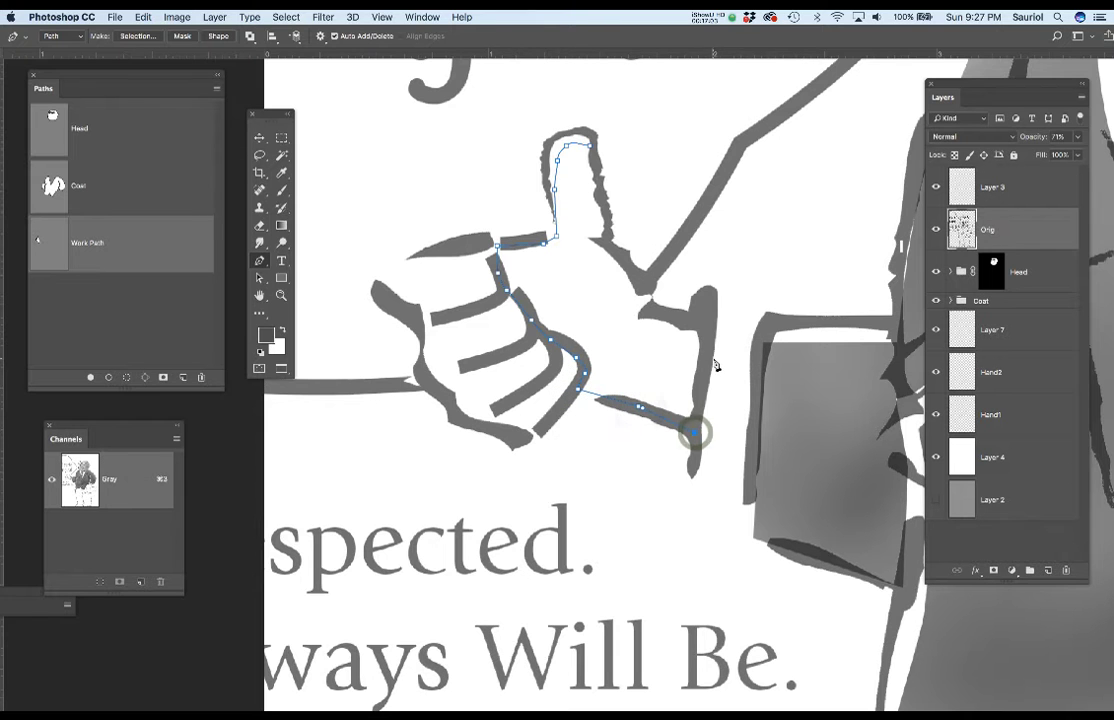
click(711, 349)
click(680, 339)
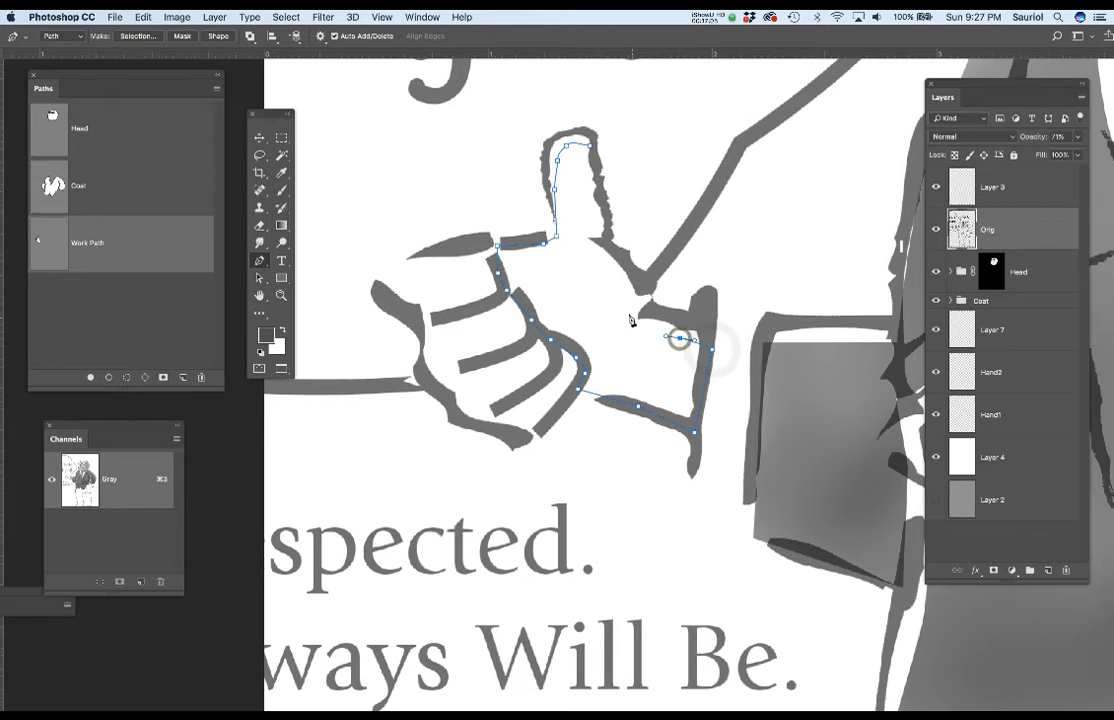
- Trace the back of the hand up to the thumb's base, redo the corner point there, and close the path at the thumb tip
click(636, 321)
drag(605, 263, 589, 257)
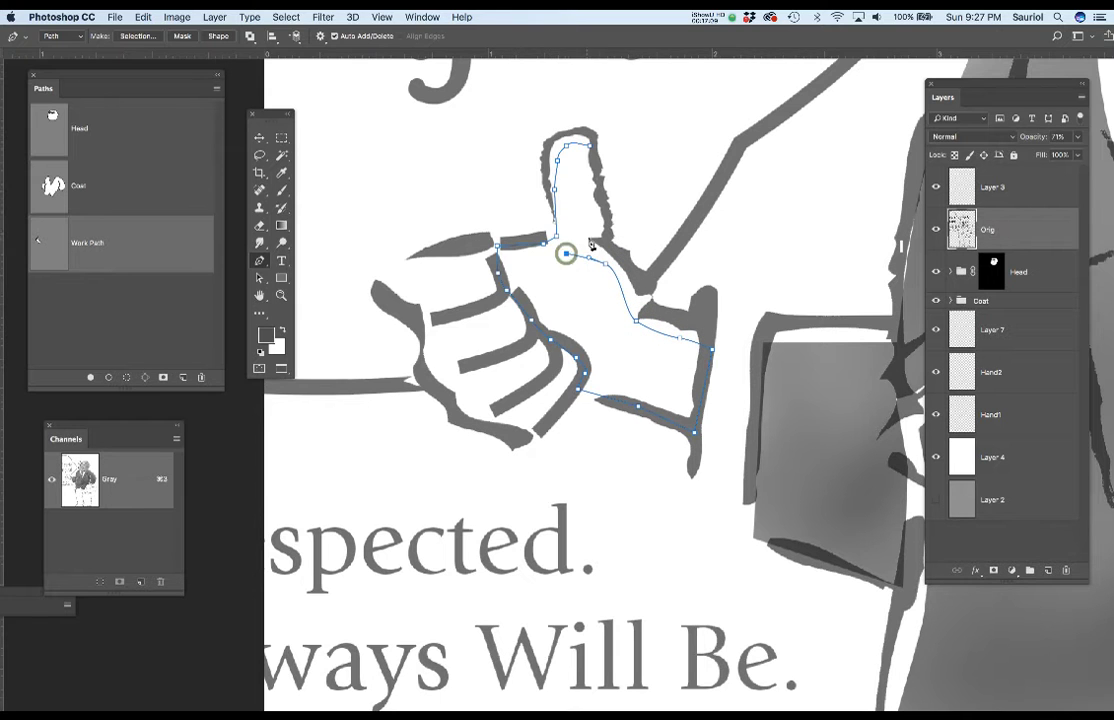
drag(596, 231, 603, 220)
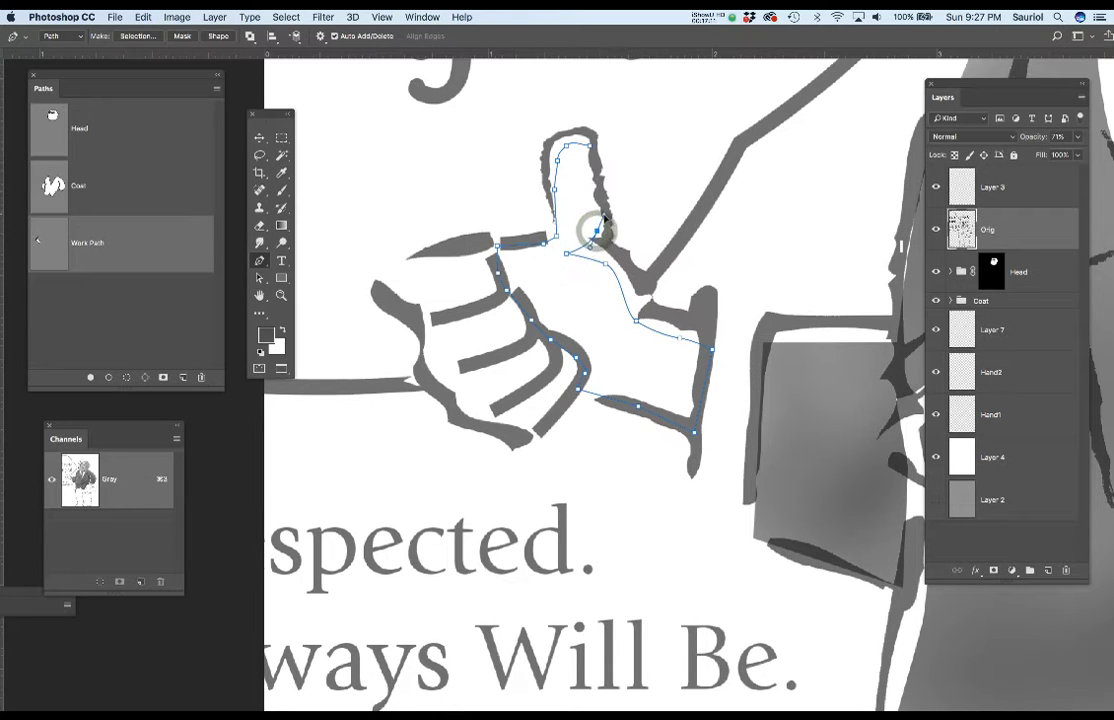
alt+click(598, 231)
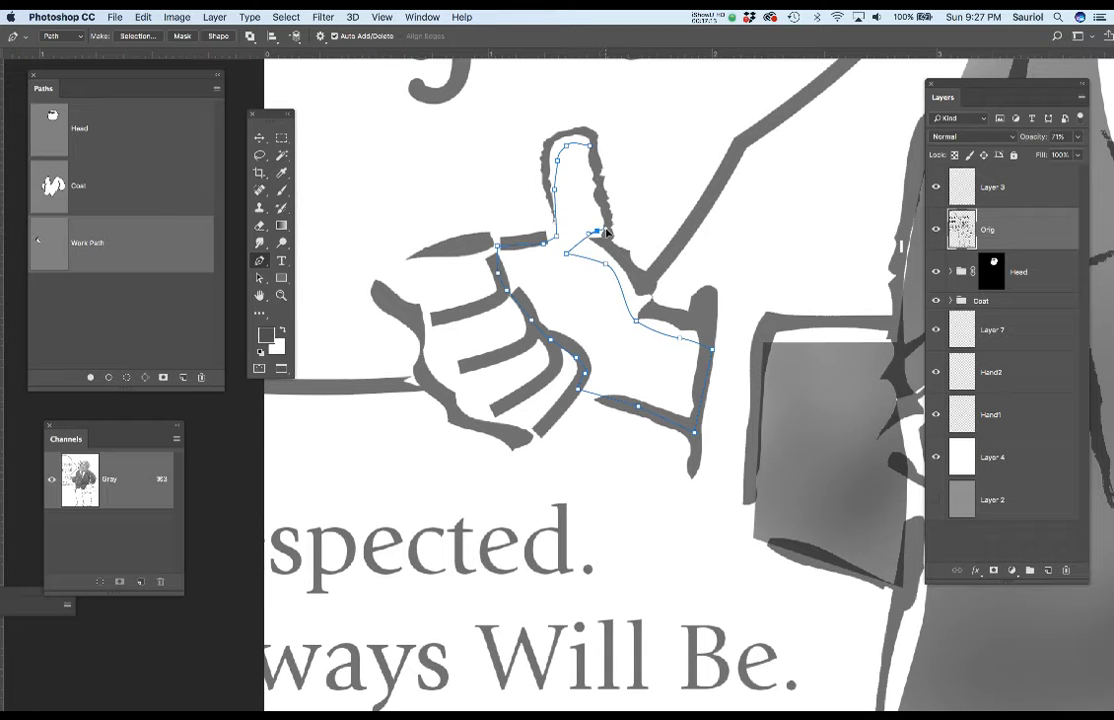
key(super+z)
click(604, 237)
click(590, 148)
- Draw a second closed subpath around the uppermost curled finger of the thumbs-up hand
click(490, 265)
click(386, 271)
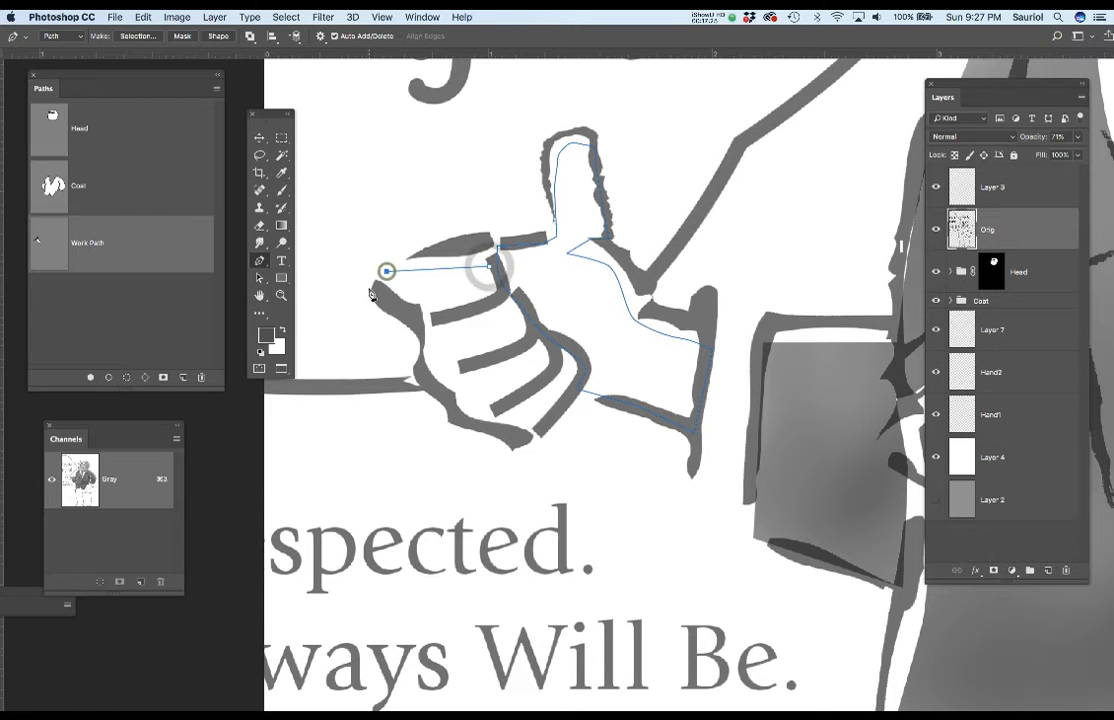
click(376, 290)
click(408, 313)
click(466, 314)
click(497, 297)
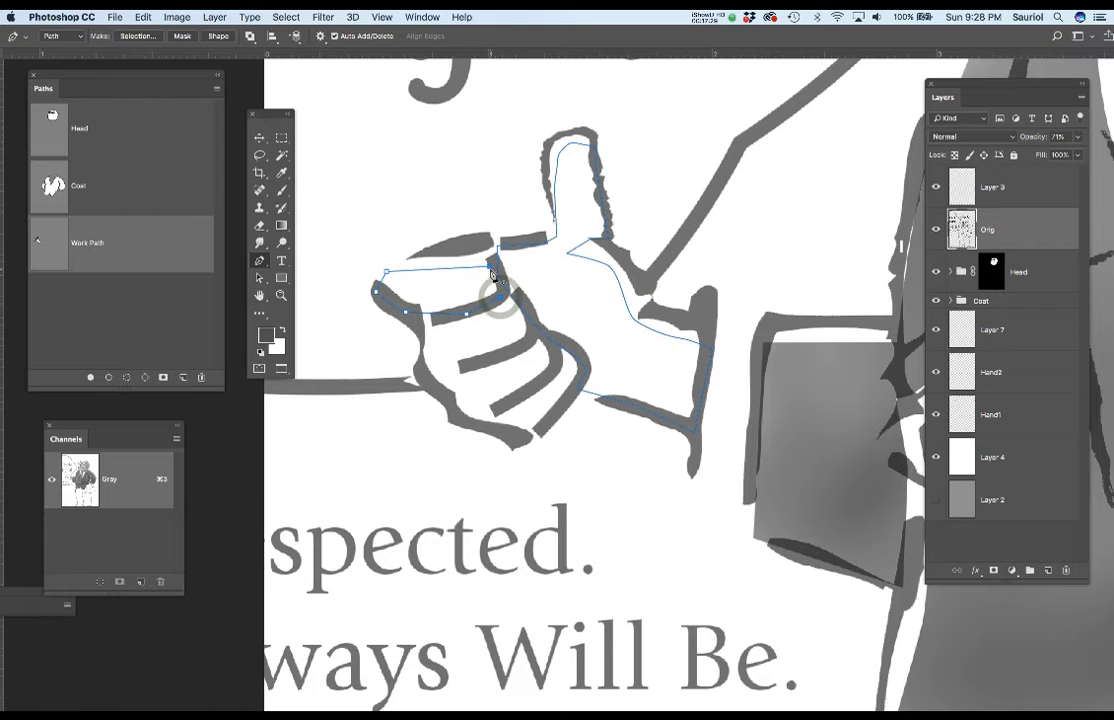
click(490, 267)
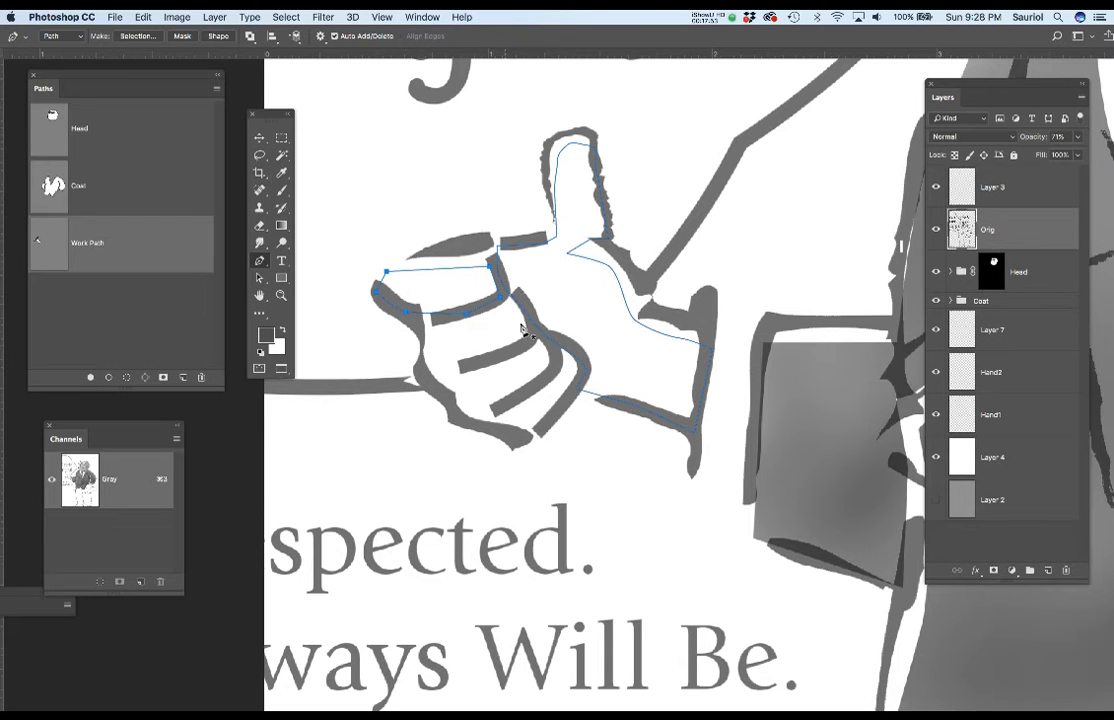
- Save the work path under the name Hand
scroll(620, 278, down, 2)
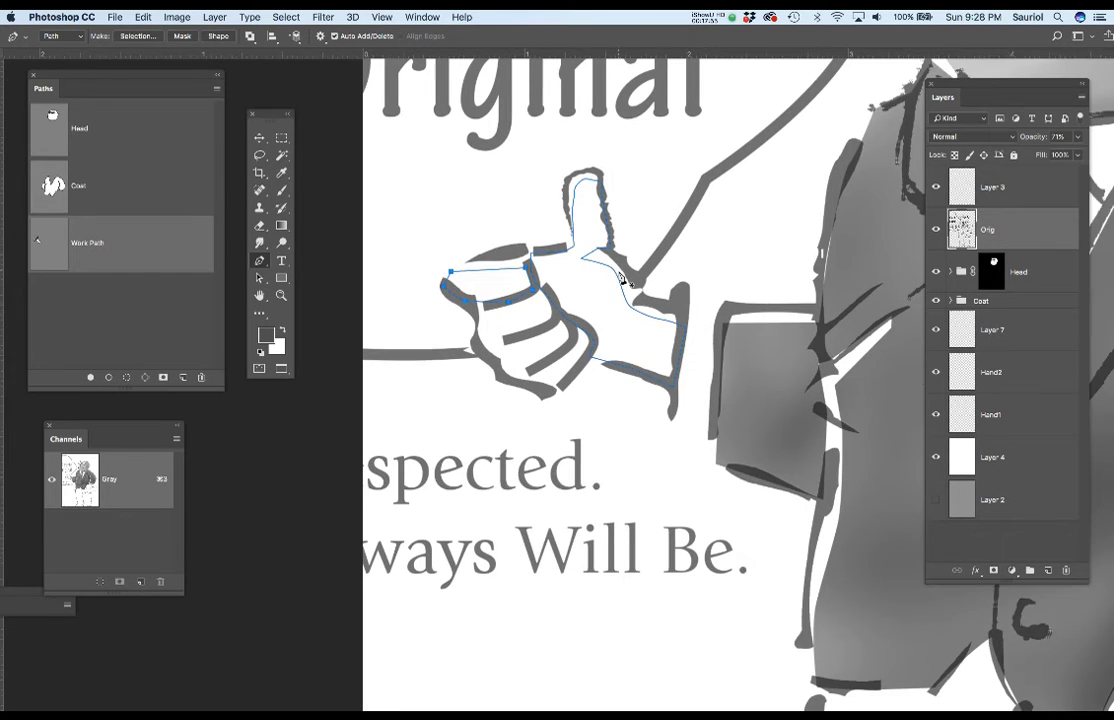
double_click(90, 250)
text(H)
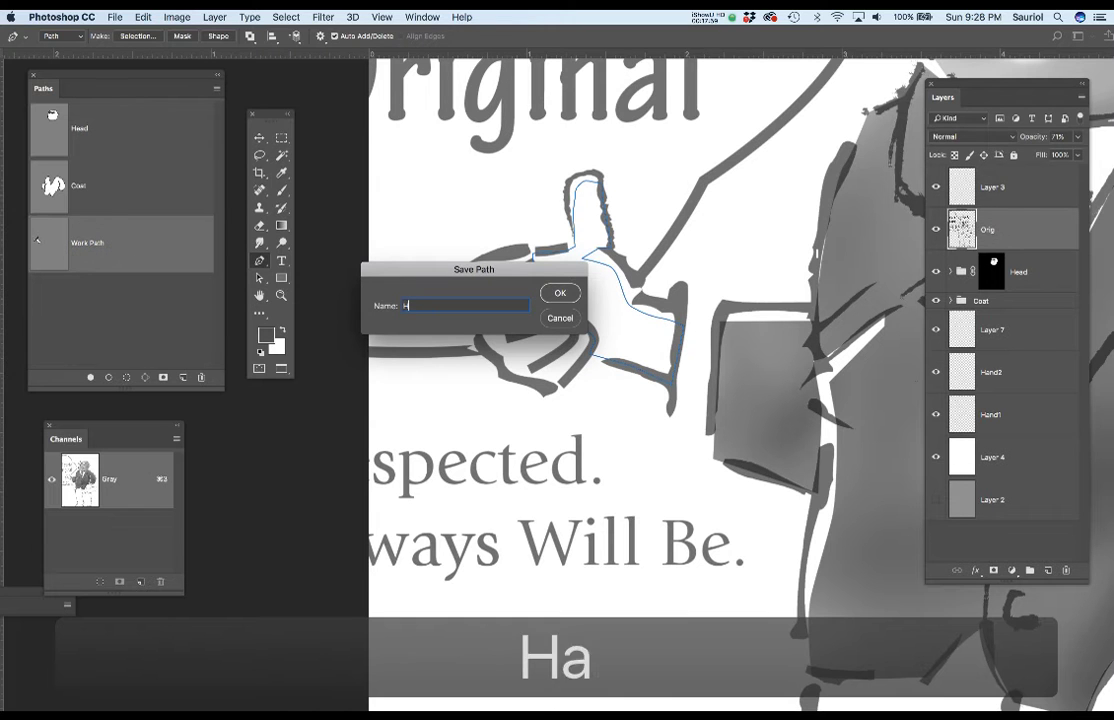
text(and)
key(Return)
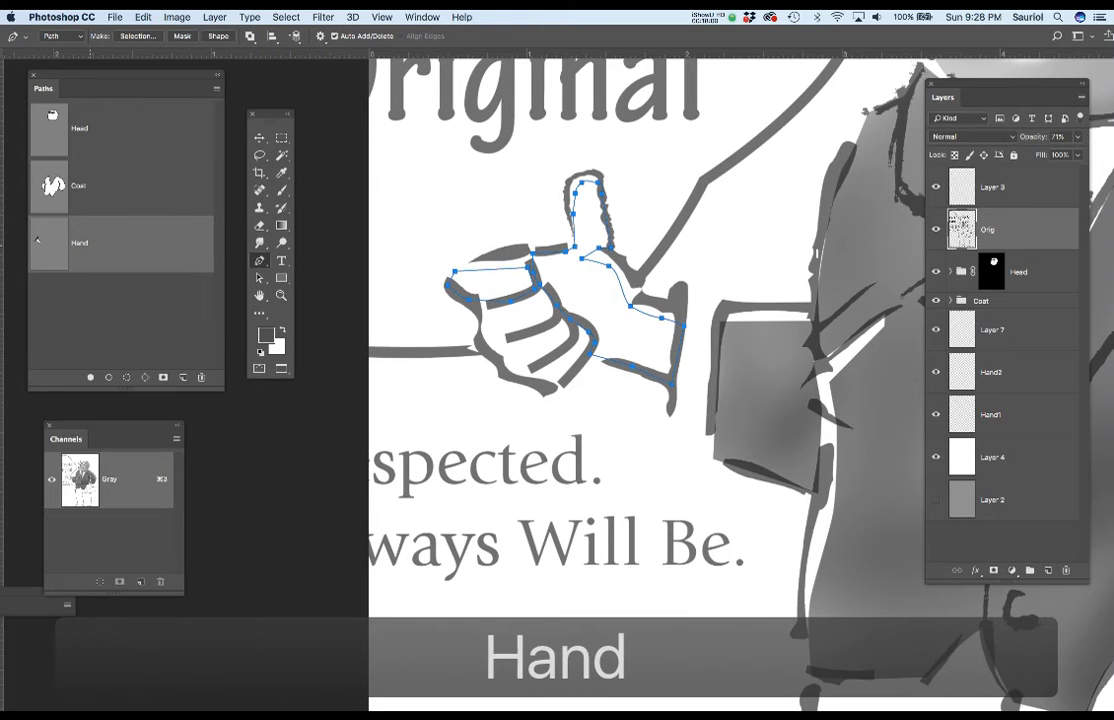
- Load the Hand path as a selection and brush light grey over the palm, thumb and top finger on the Hand1 layer
super+click(52, 250)
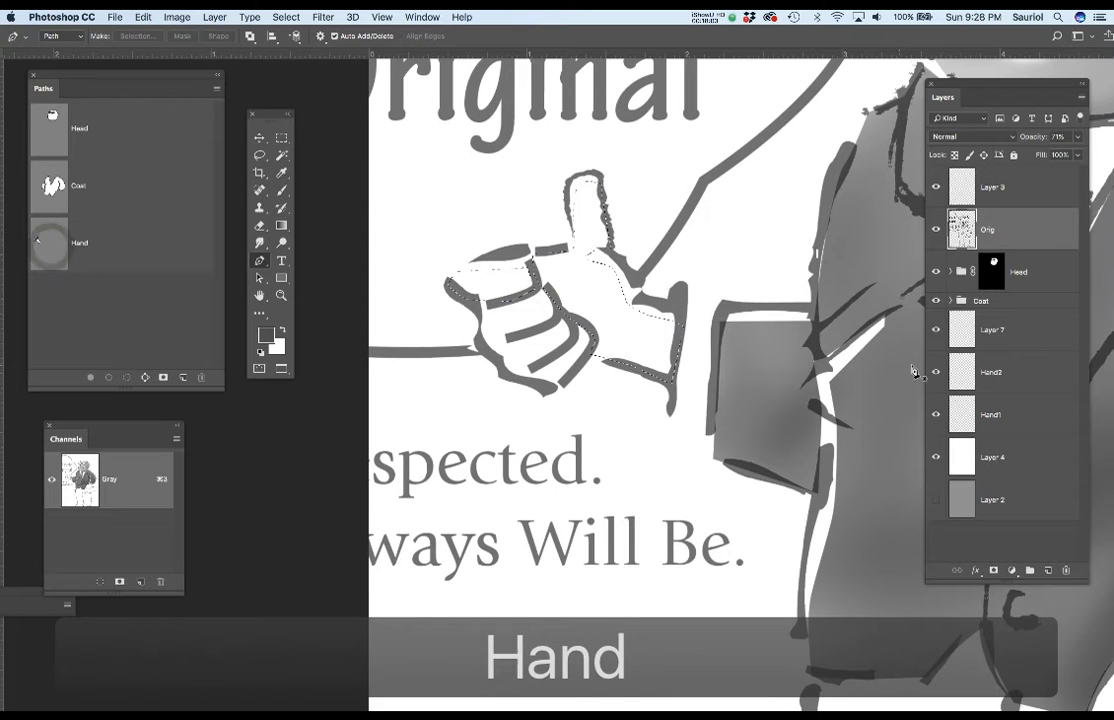
click(1010, 413)
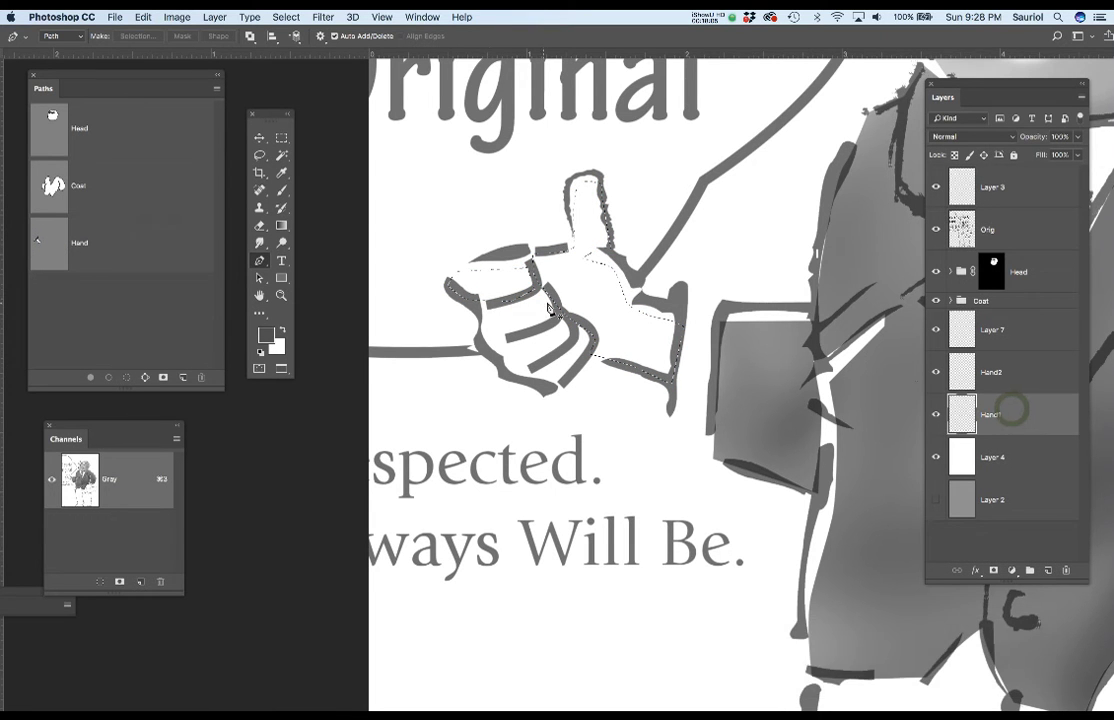
key(b)
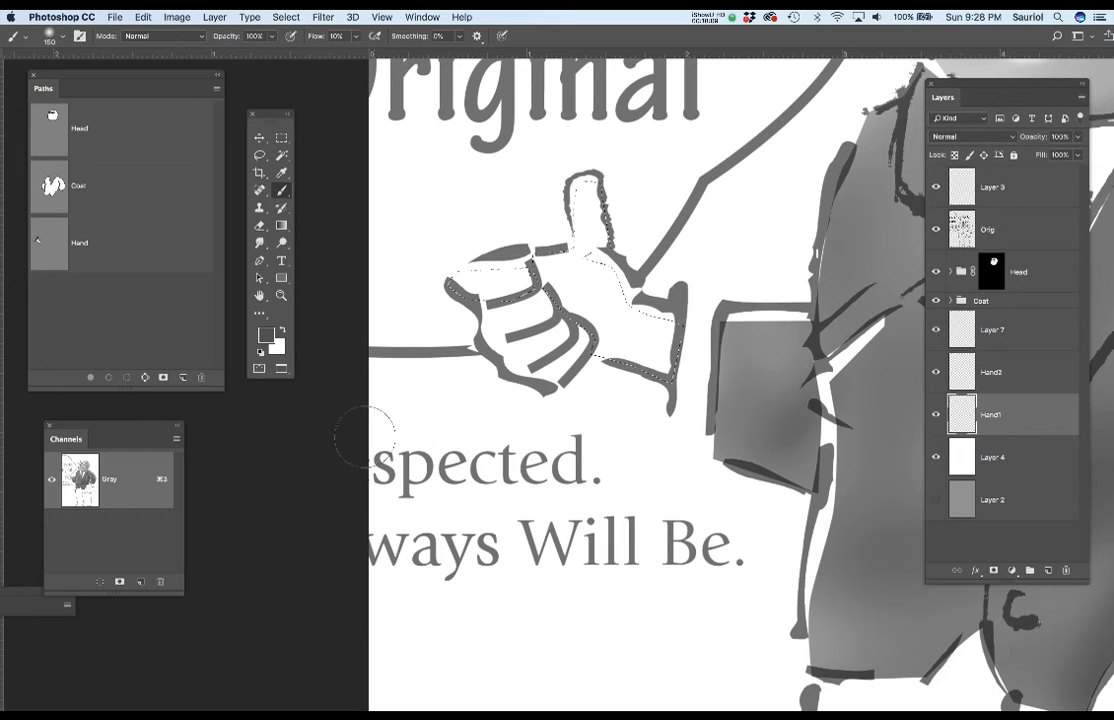
click(266, 335)
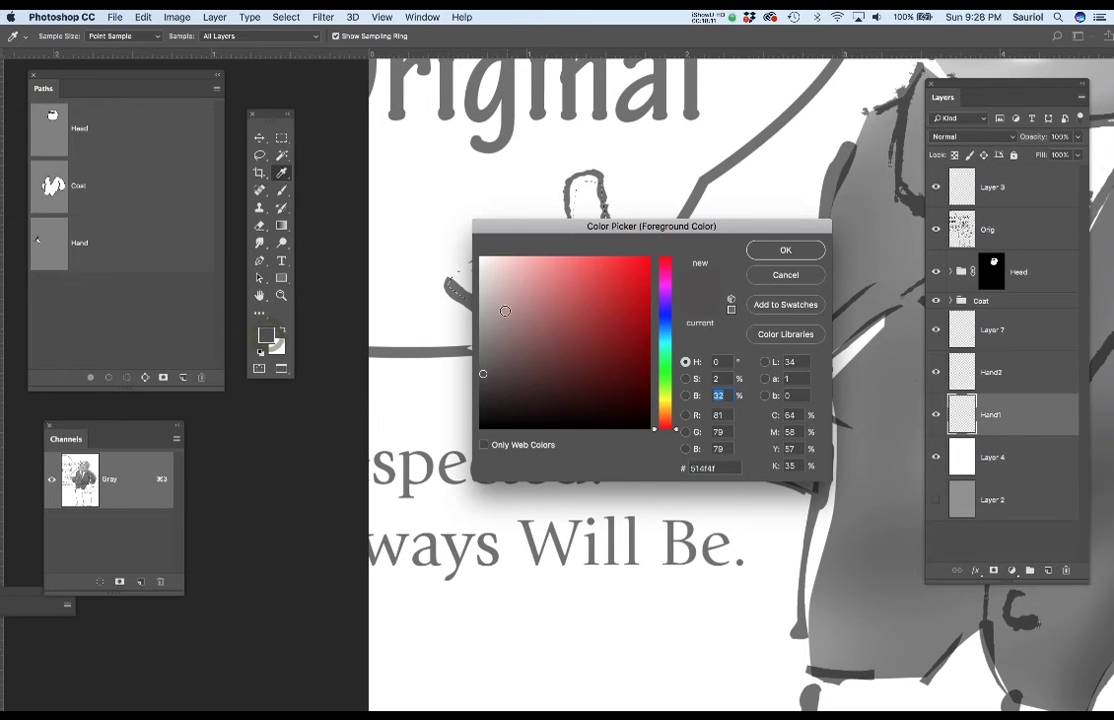
click(438, 276)
click(785, 250)
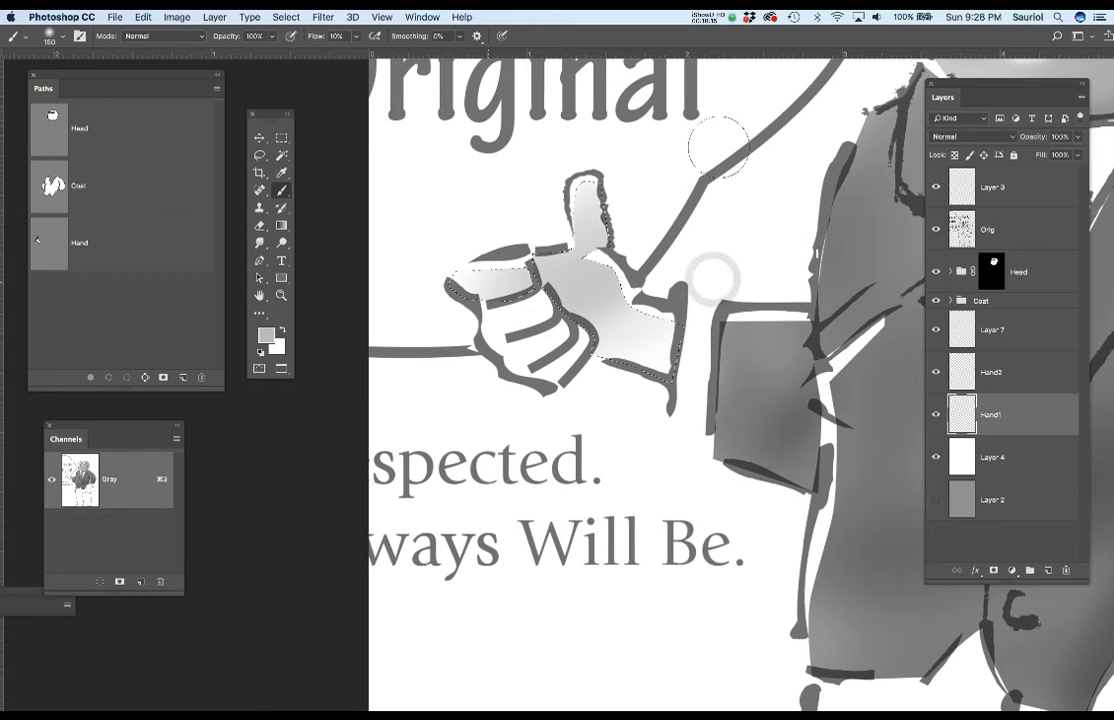
mouse_move(560, 305)
mouse_down()
mouse_move(519, 425)
mouse_move(560, 292)
mouse_move(545, 266)
mouse_up()
mouse_move(648, 292)
mouse_down()
mouse_move(545, 268)
mouse_move(591, 303)
mouse_up()
key(super+d)
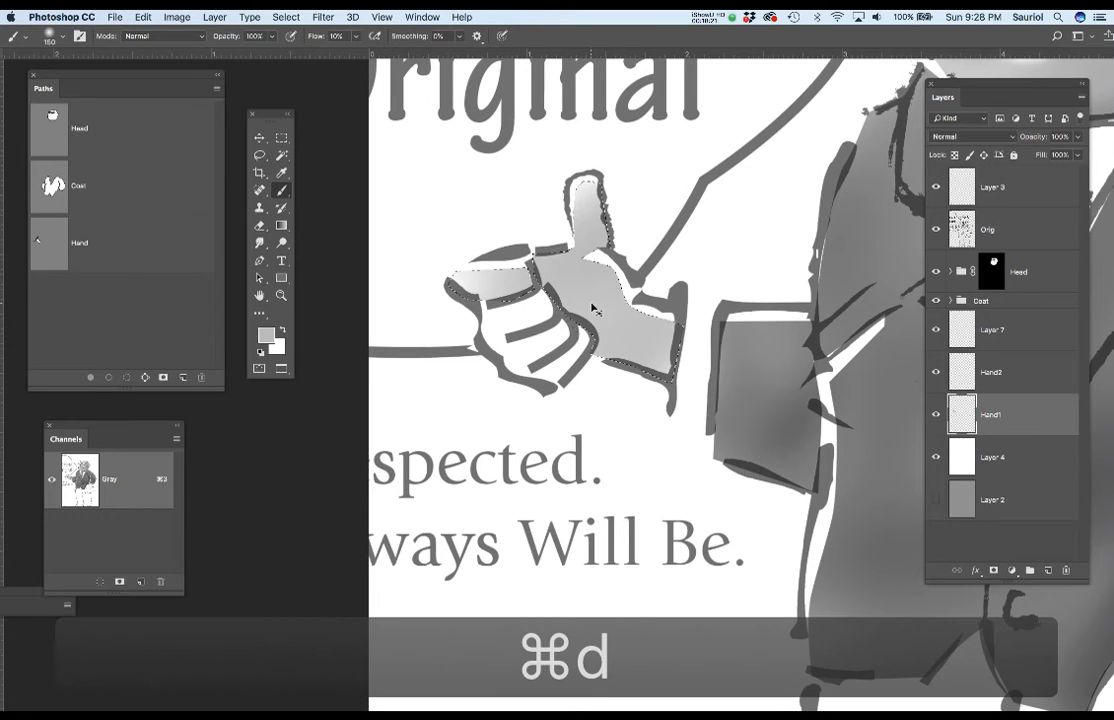
- Paint the remaining curled fingers light grey on the Hand1 layer with a brush of size 45
key(bracketleft)
key(bracketleft)
key(bracketleft)
key(bracketleft)
key(bracketleft)
key(bracketleft)
key(bracketleft)
key(bracketleft)
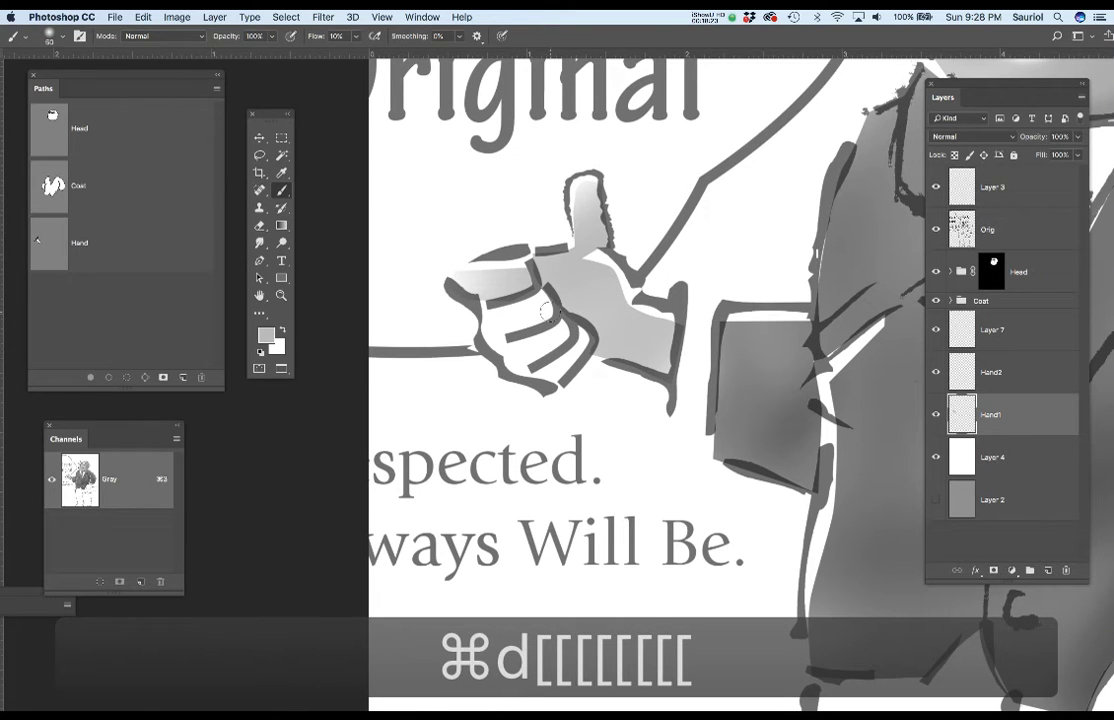
mouse_move(533, 316)
mouse_down()
mouse_move(502, 324)
mouse_move(577, 301)
mouse_move(511, 326)
mouse_up()
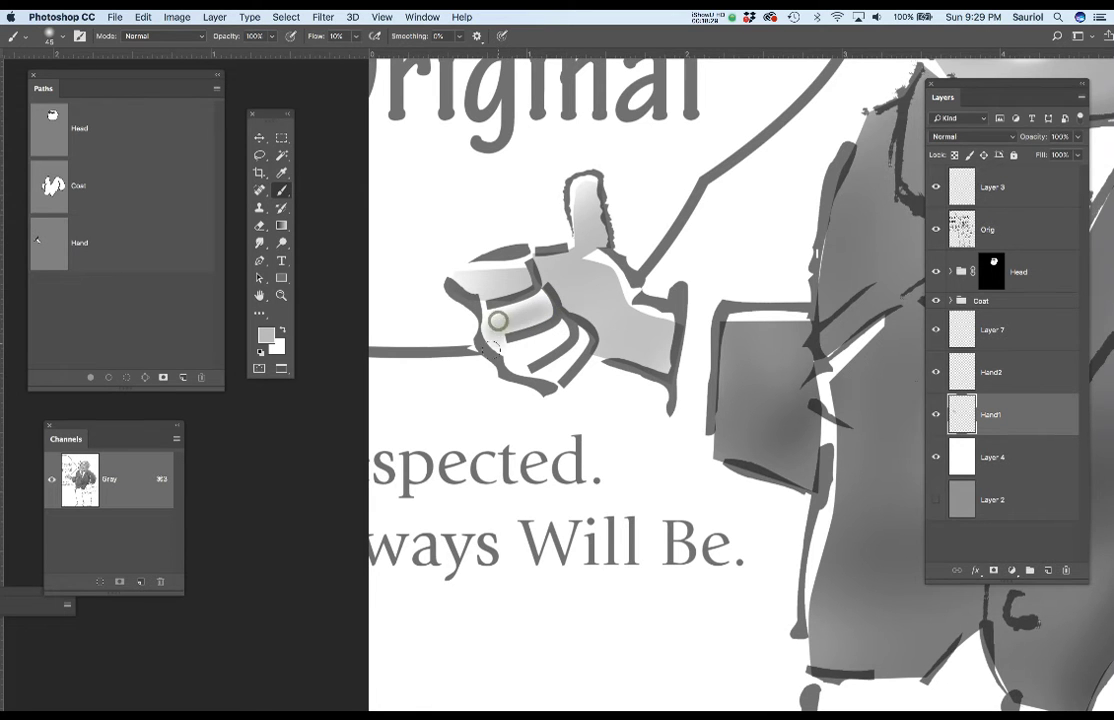
mouse_move(500, 318)
mouse_down()
mouse_move(541, 346)
mouse_move(470, 300)
mouse_move(505, 282)
mouse_move(493, 362)
mouse_move(554, 369)
mouse_move(485, 320)
mouse_move(598, 345)
mouse_up()
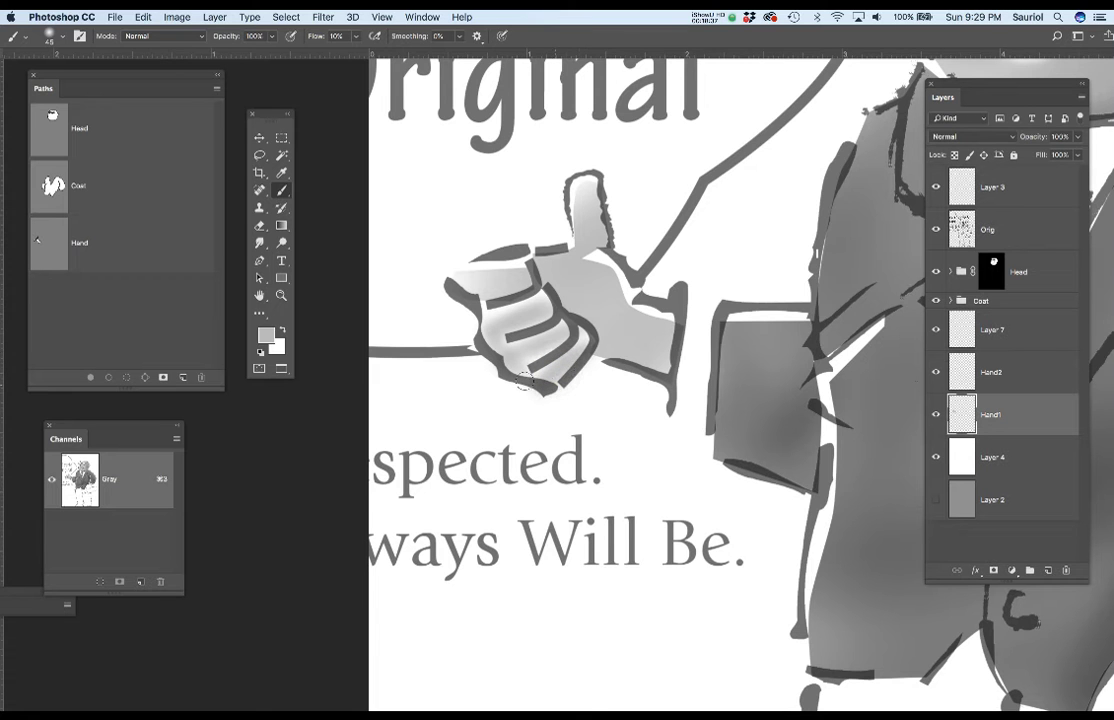
mouse_move(570, 368)
mouse_down()
mouse_move(480, 315)
mouse_move(508, 334)
mouse_move(455, 274)
mouse_move(497, 302)
mouse_move(458, 276)
mouse_move(485, 293)
mouse_up()
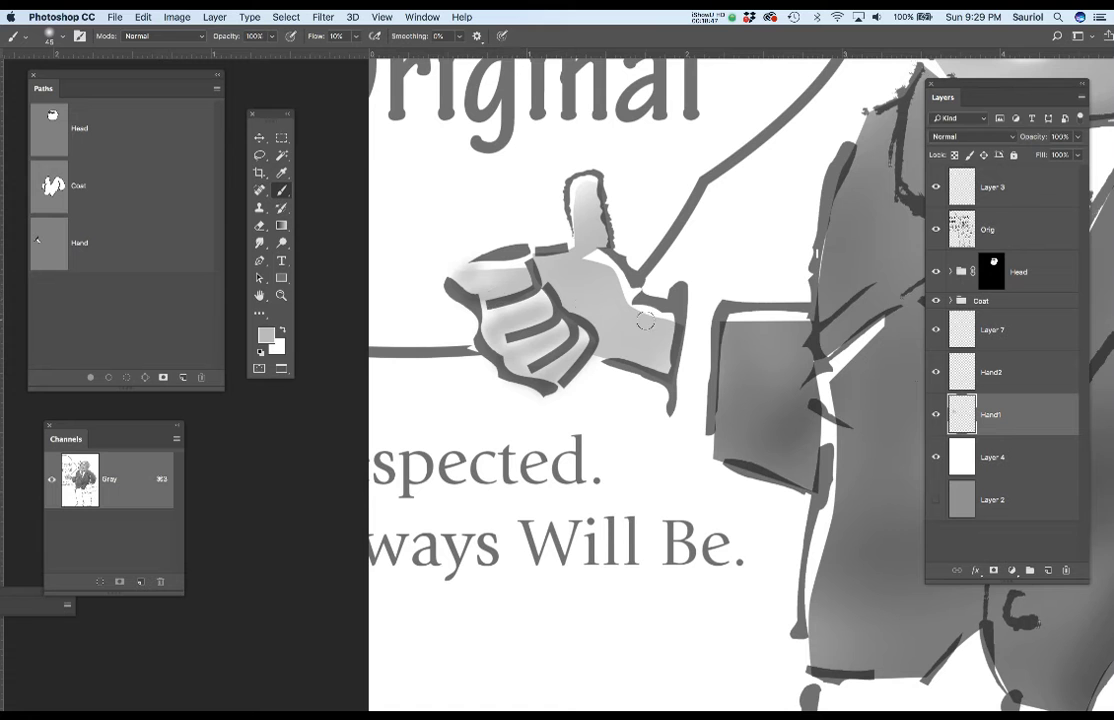
- Load the Hand path as a selection on the Hand2 layer and shade the thumb with darker grey #7b7b7b
click(1028, 380)
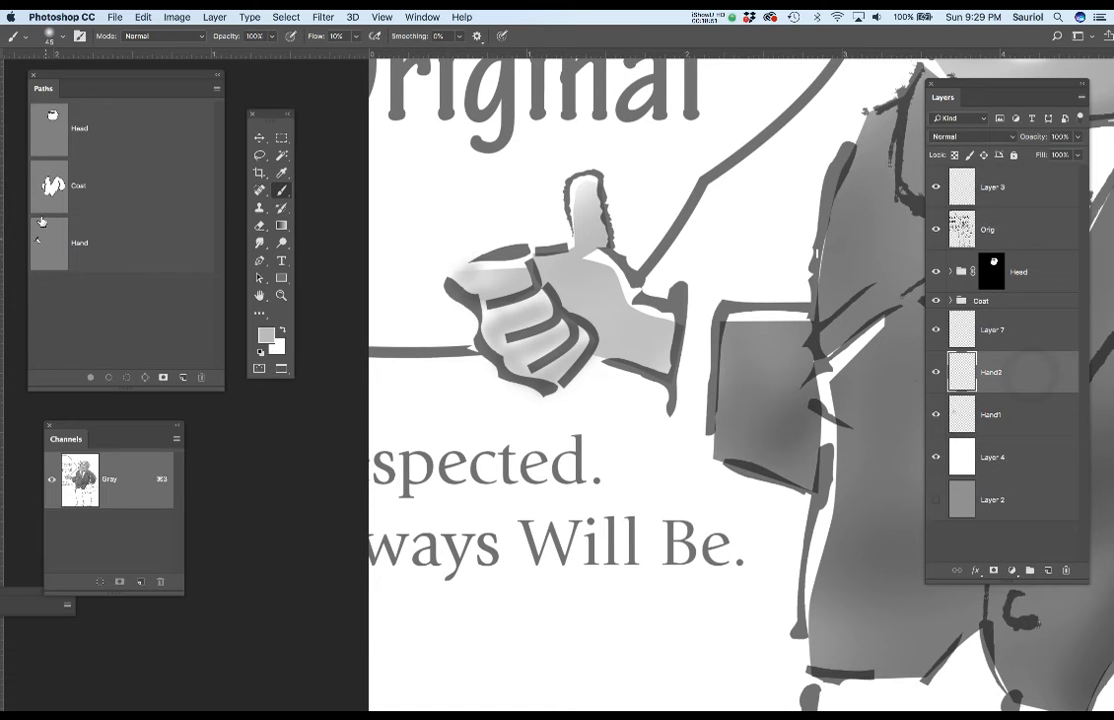
super+click(52, 245)
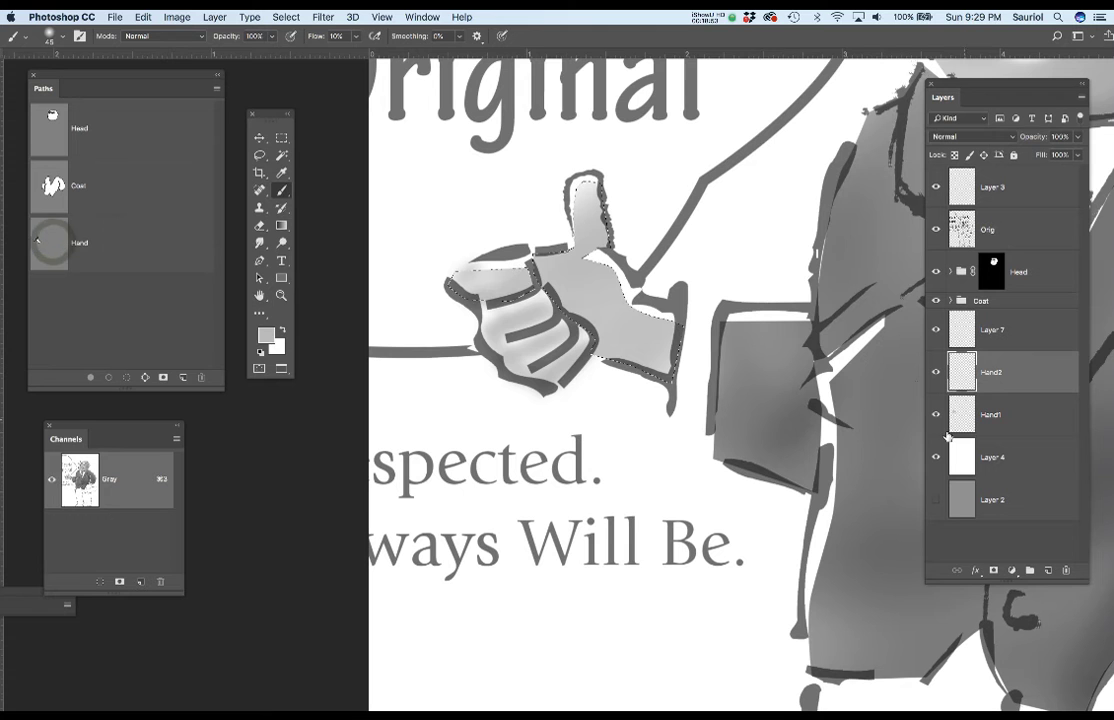
click(266, 335)
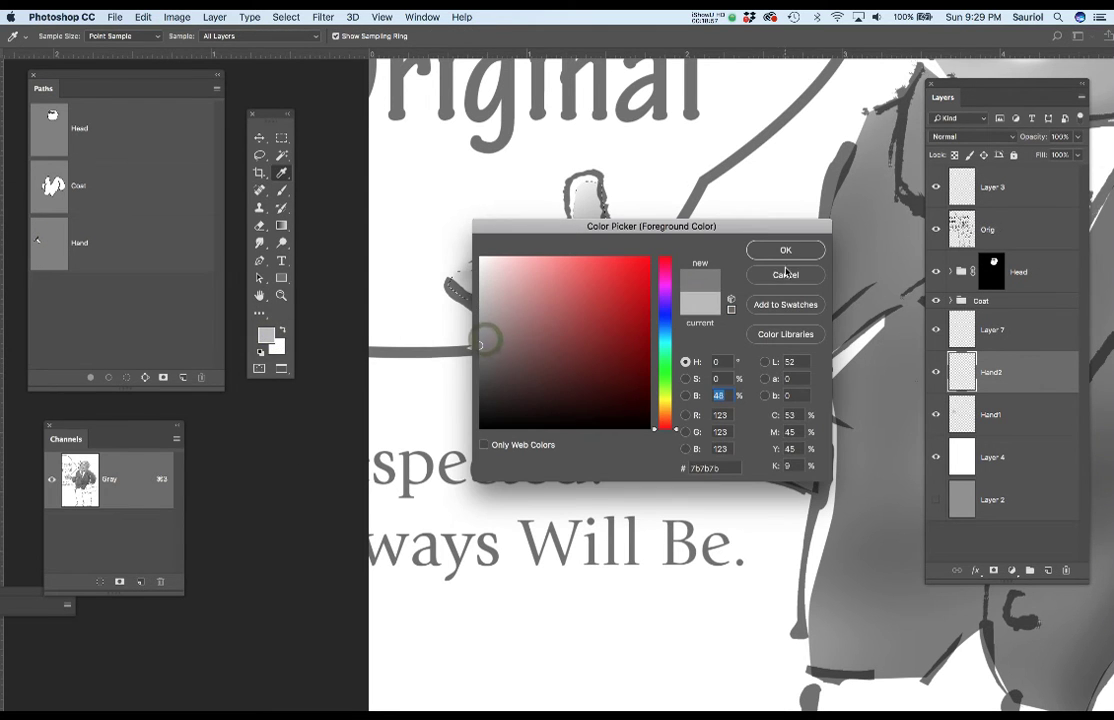
key(Return)
drag(584, 205, 597, 216)
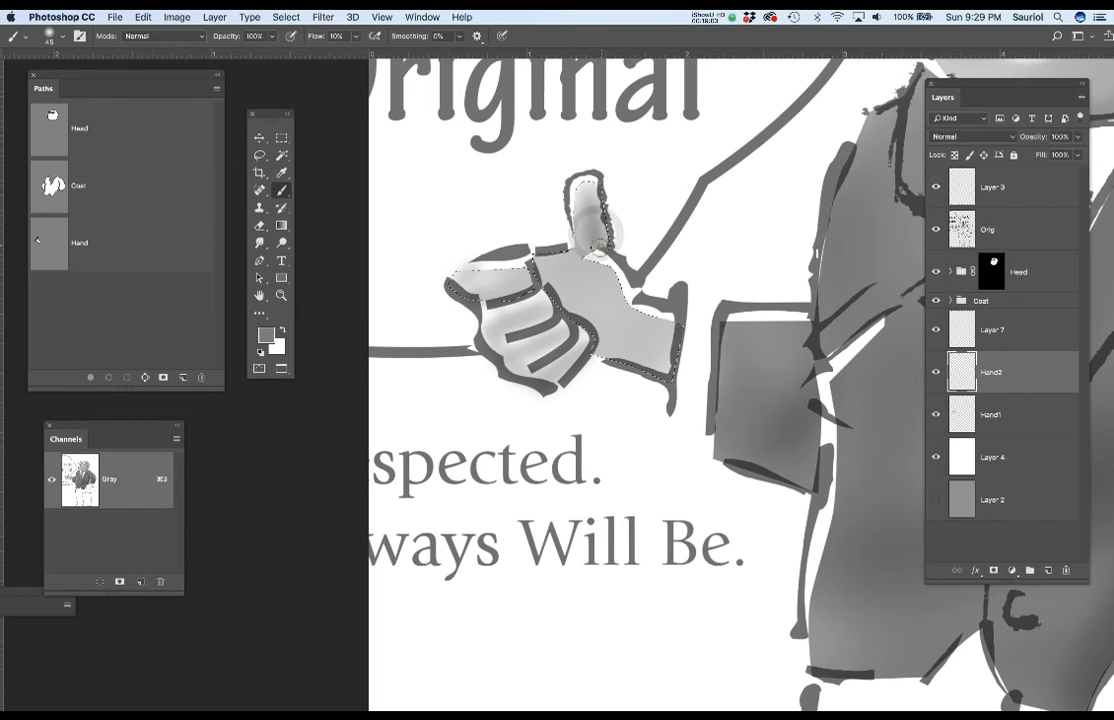
- Shade the palm and wrist within the selection on Hand2 using a brush enlarged to about size 90
key(bracketright)
key(bracketright)
key(bracketright)
key(bracketright)
key(bracketright)
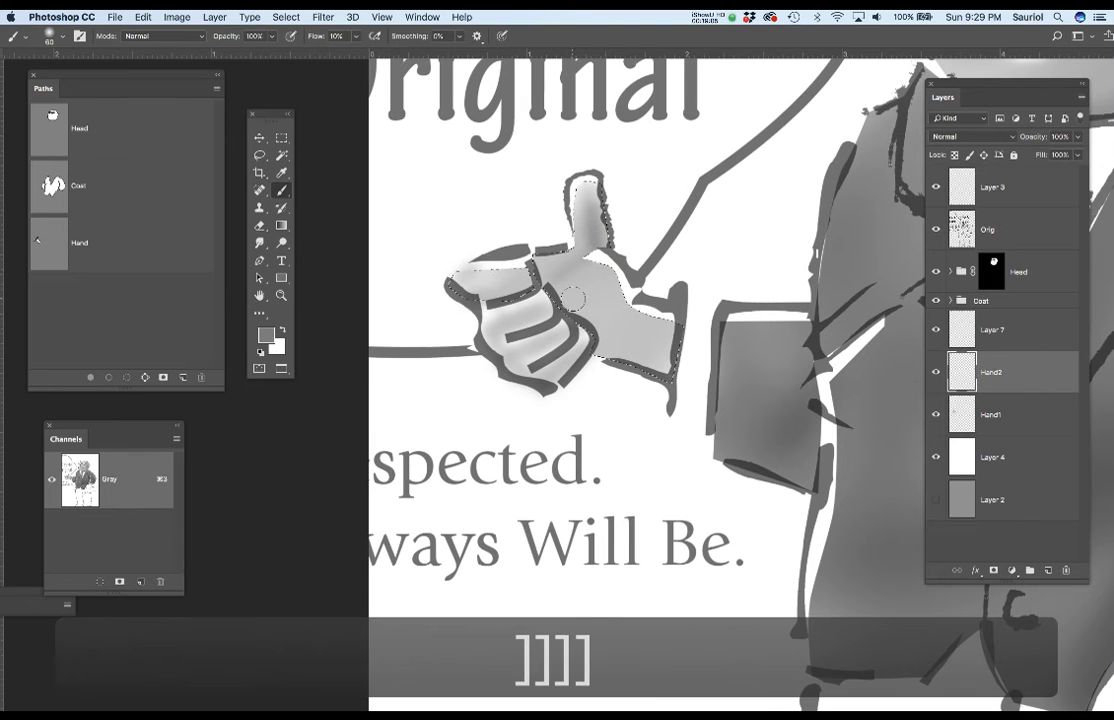
drag(563, 283, 603, 340)
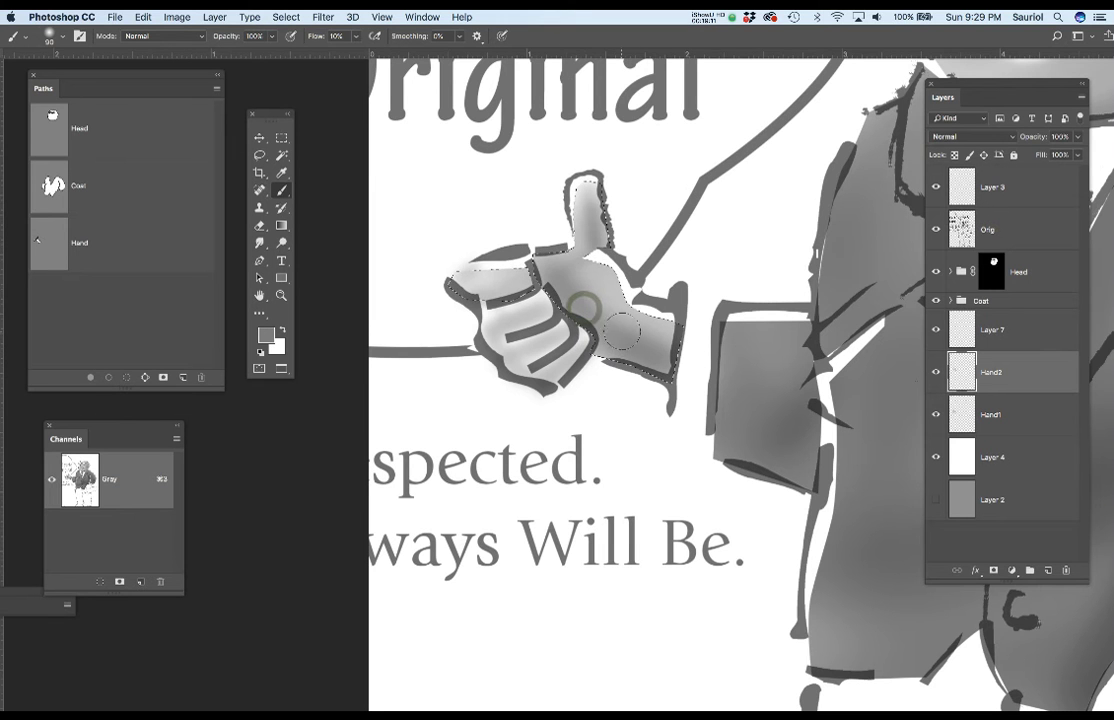
- Drop the selection and add darker grey shading along the curled fingers on Hand2 with a brush of size 45
key(bracketleft)
key(bracketleft)
key(bracketleft)
key(bracketleft)
key(bracketleft)
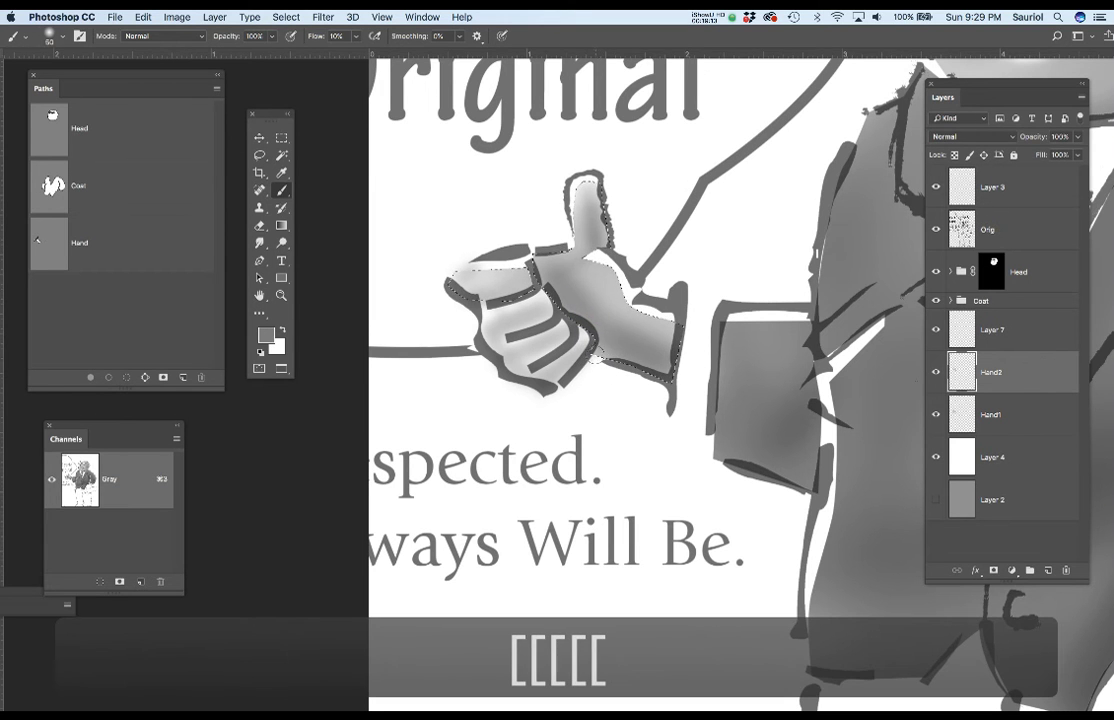
key(super+d)
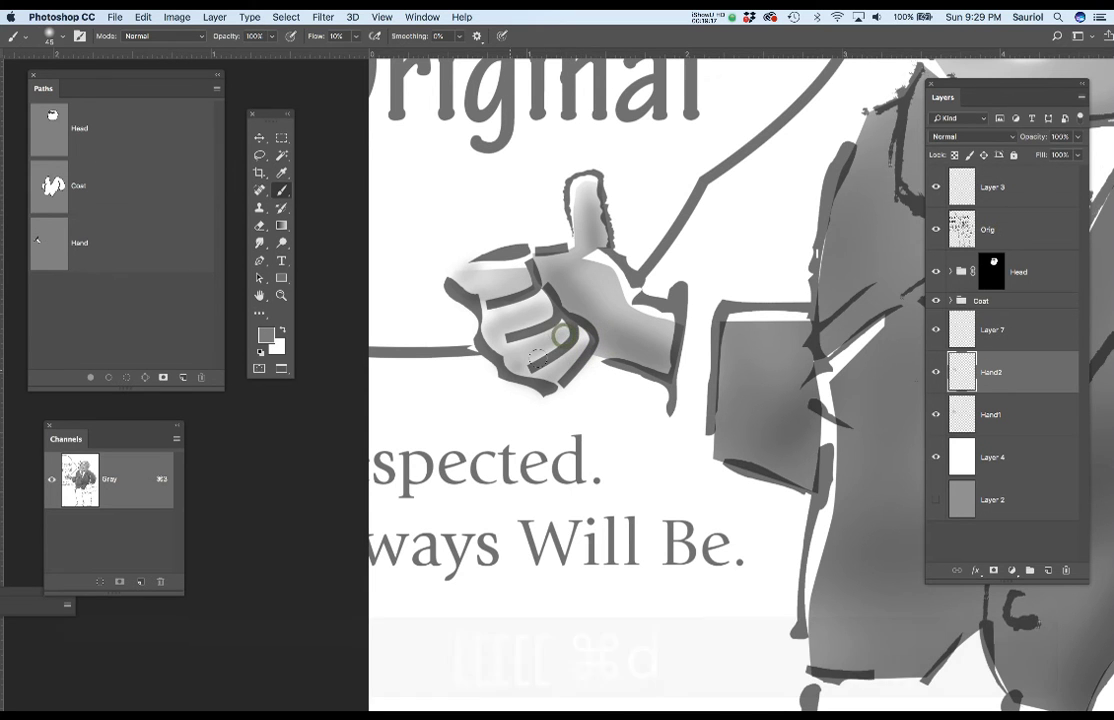
mouse_move(475, 272)
mouse_down()
mouse_move(440, 285)
mouse_move(490, 258)
mouse_move(492, 334)
mouse_move(577, 405)
mouse_move(560, 368)
mouse_up()
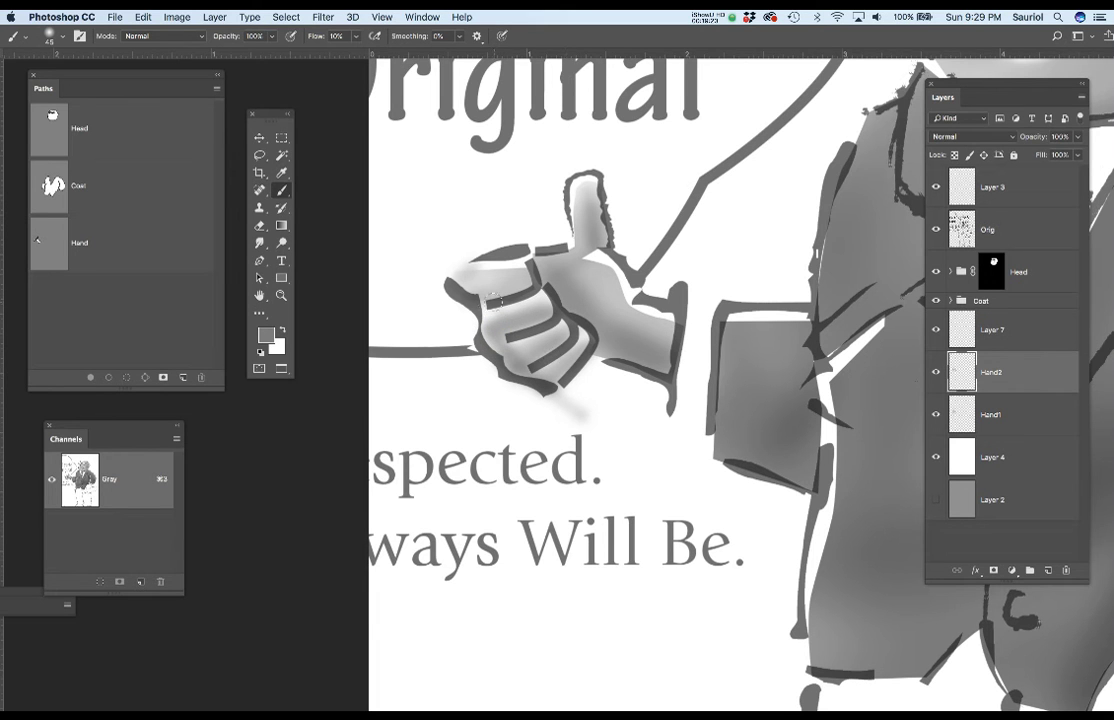
key(super+d)
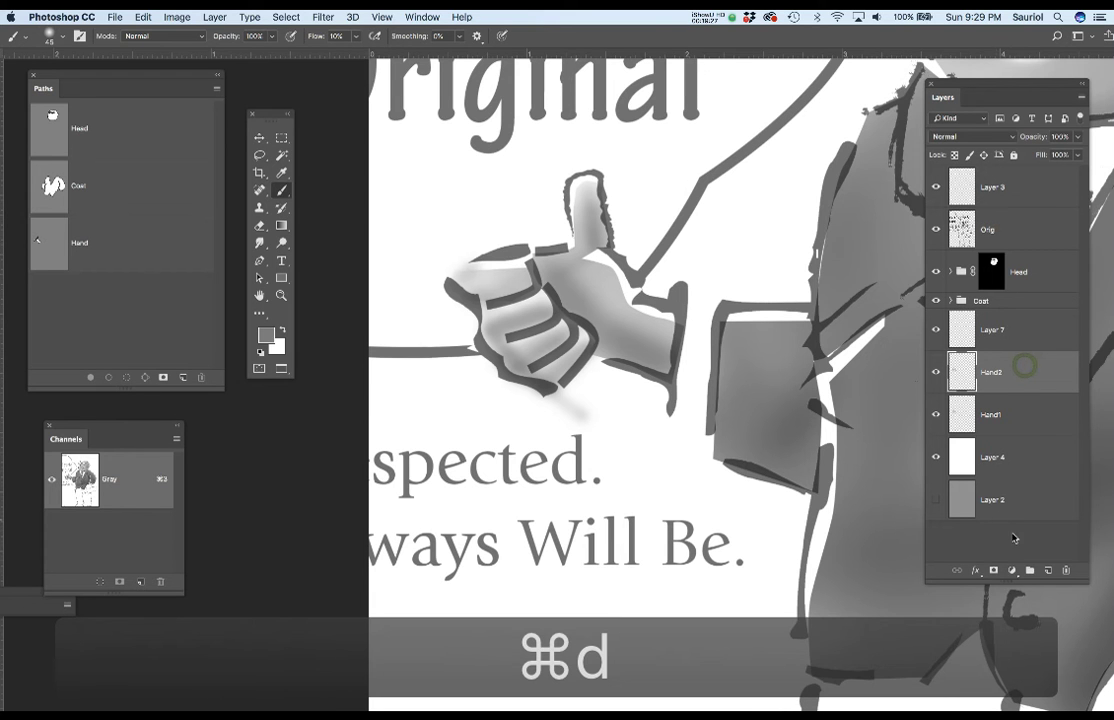
- Add a layer mask to Hand2 and paint black on it to hide the shading spilling outside the fingers
click(993, 570)
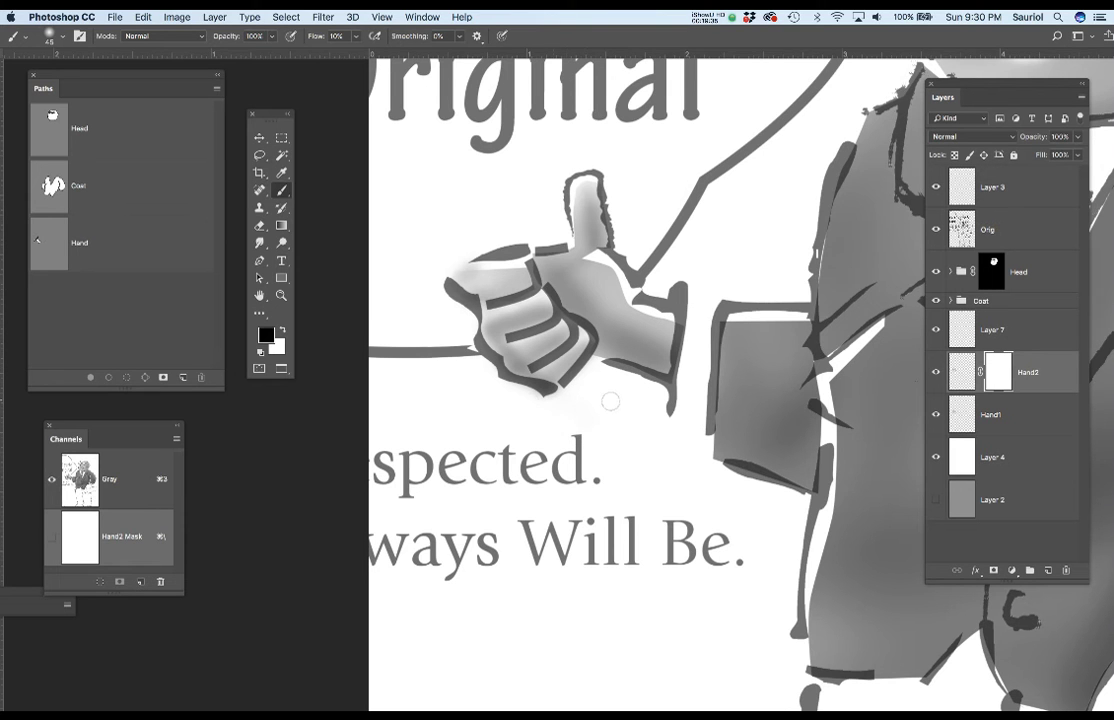
key(super+0)
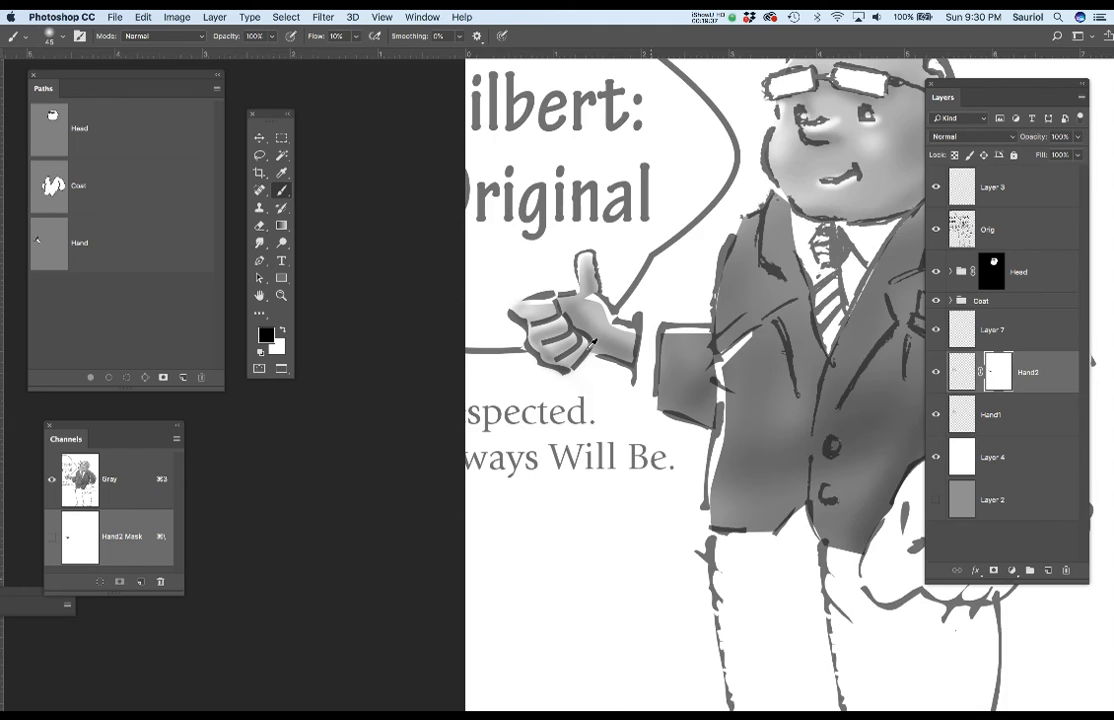
scroll(595, 331, up, 3)
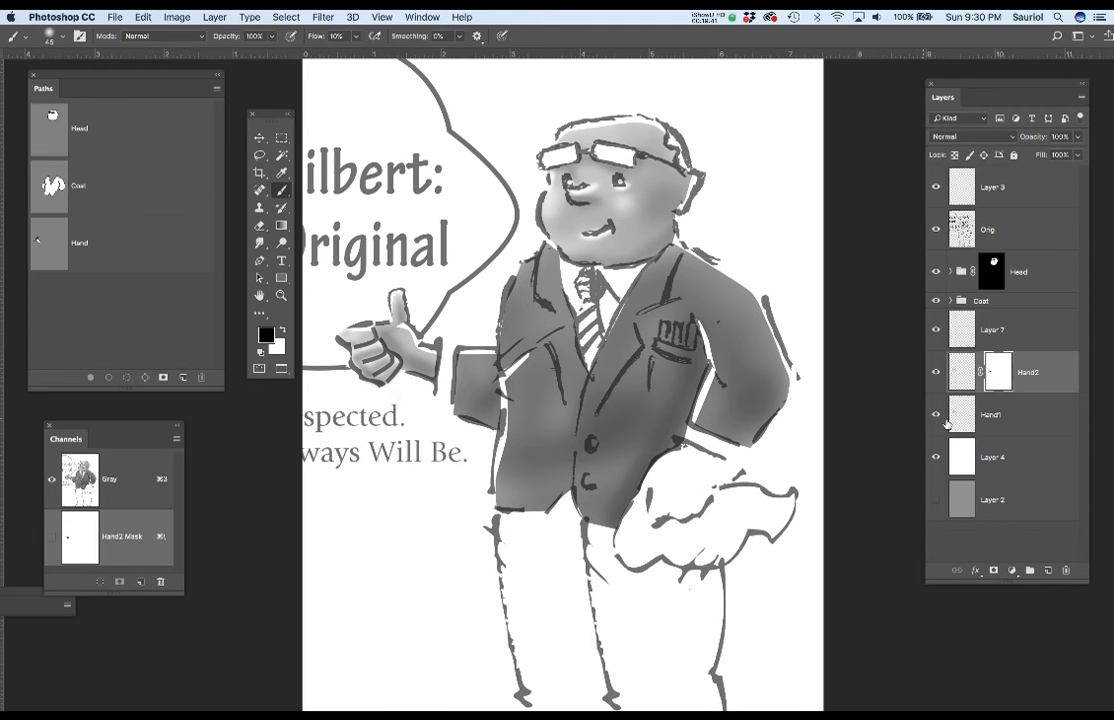
- Group the Hand1 and Hand2 layers and name the group Hand
click(1045, 422)
alt+click(1039, 412)
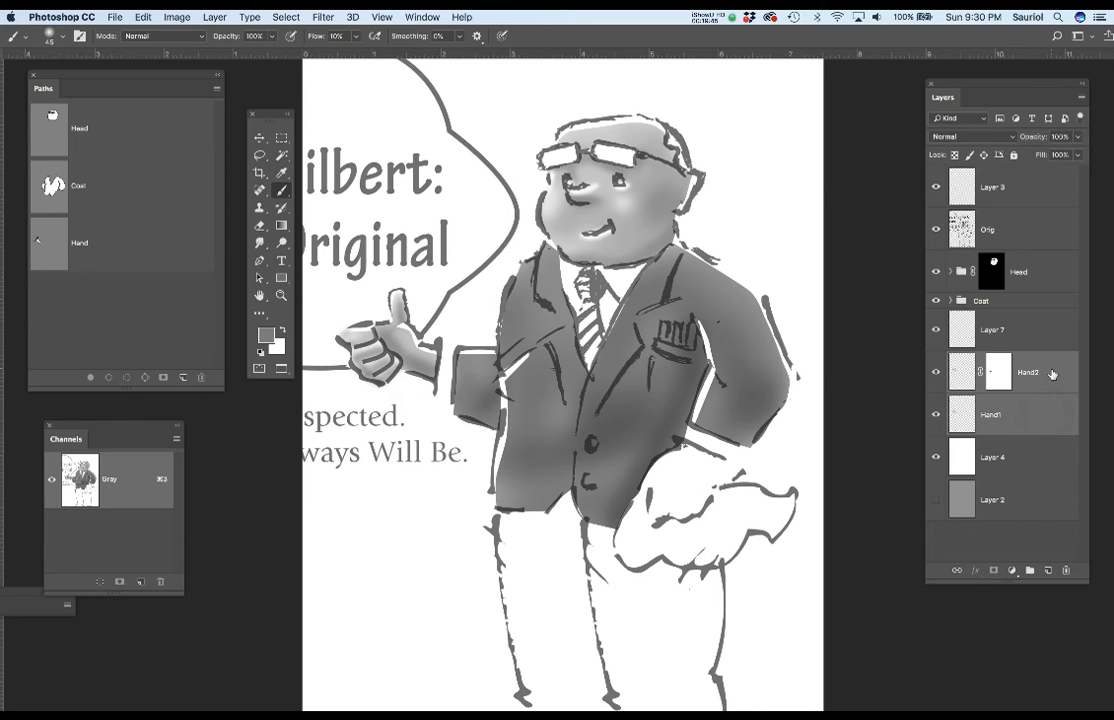
click(1030, 570)
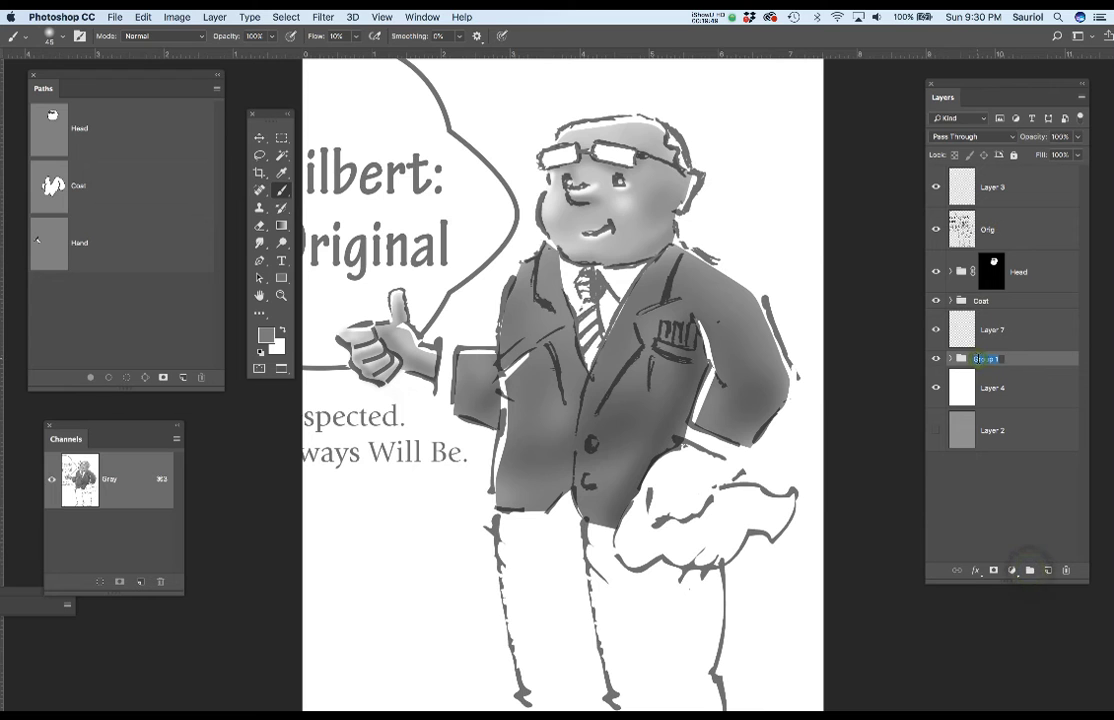
text(Hand)
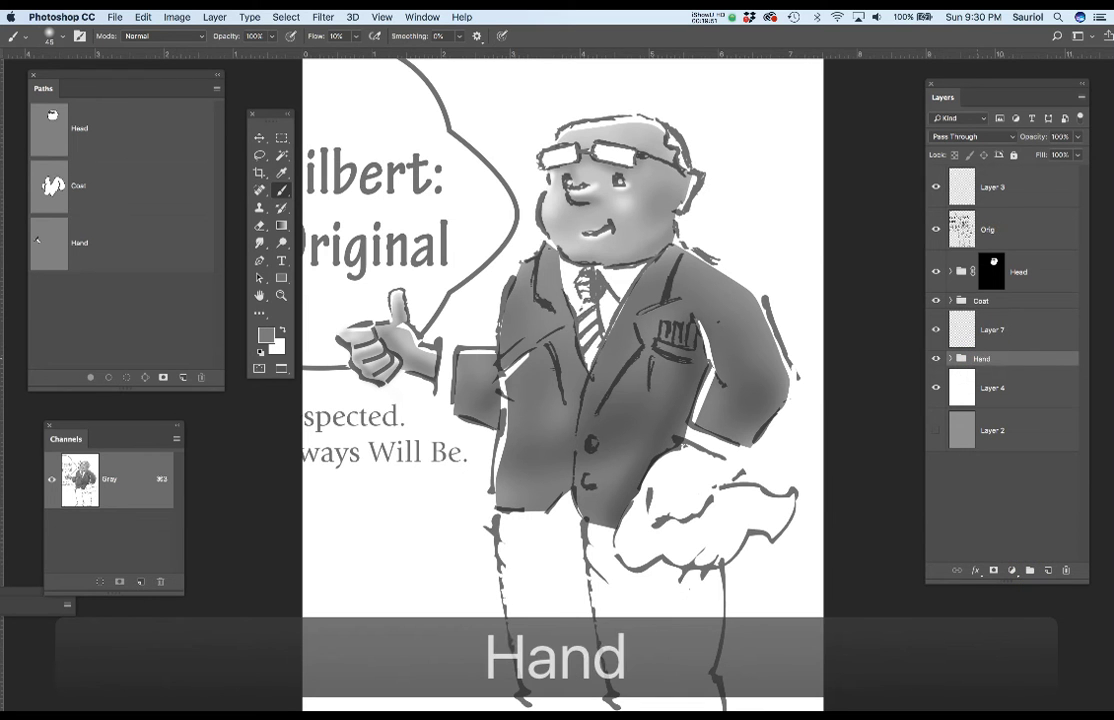
- Lower the Hand group's opacity to 67% and check its tone against the whole figure
click(1077, 155)
drag(1076, 157, 1063, 160)
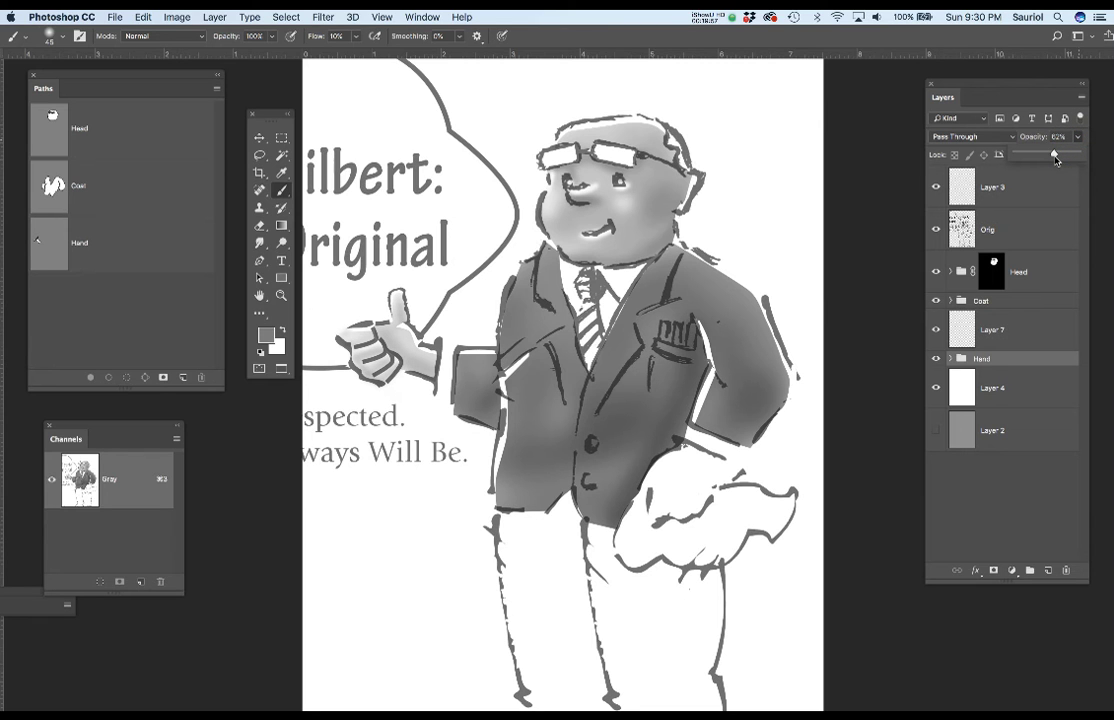
key(super+minus)
key(super+minus)
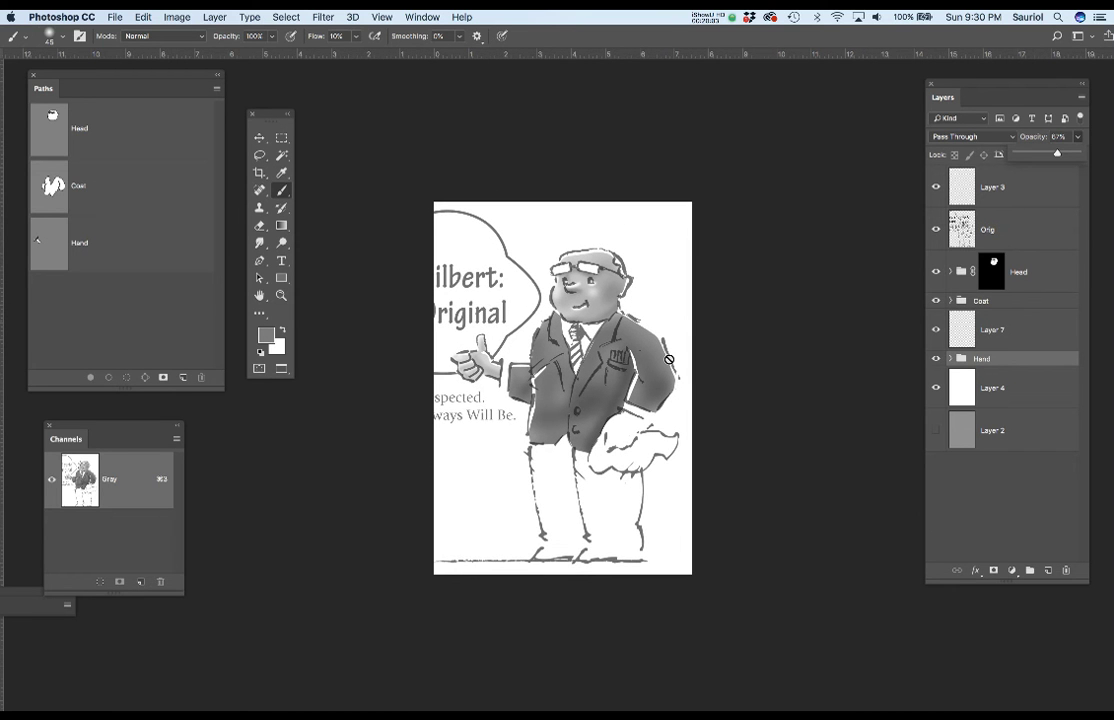
key(super+equal)
key(super+equal)
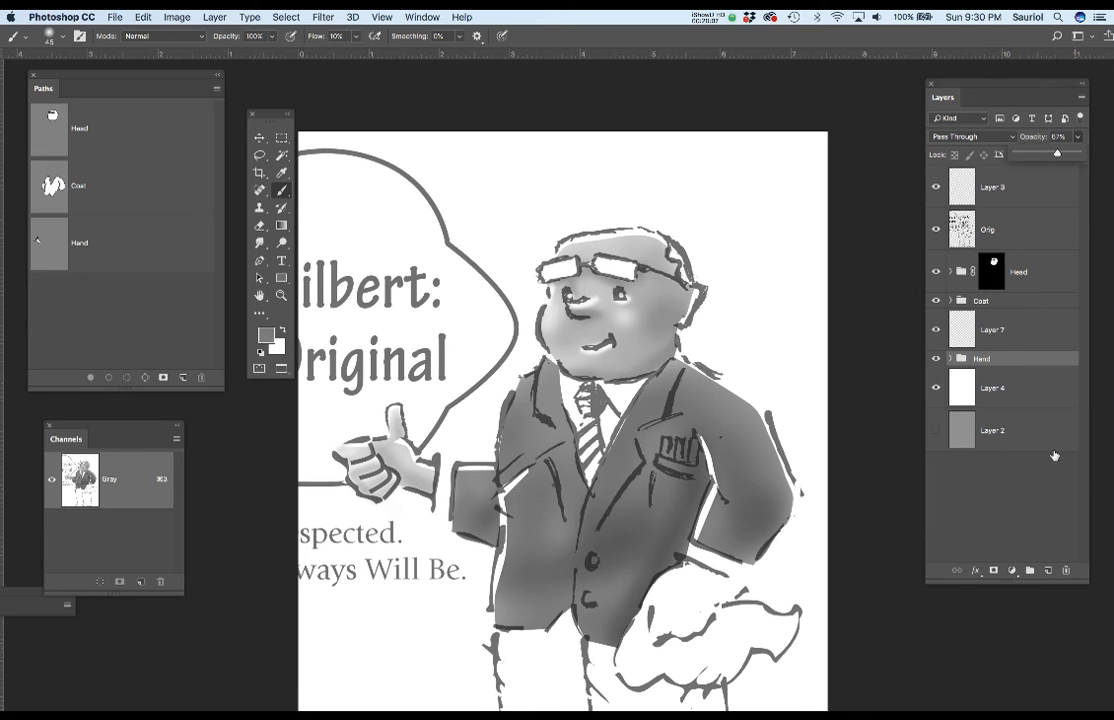
- Add a new layer above the Hand group and shade both eyeglass lenses grey with a size 70 brush at 30% flow
click(1046, 572)
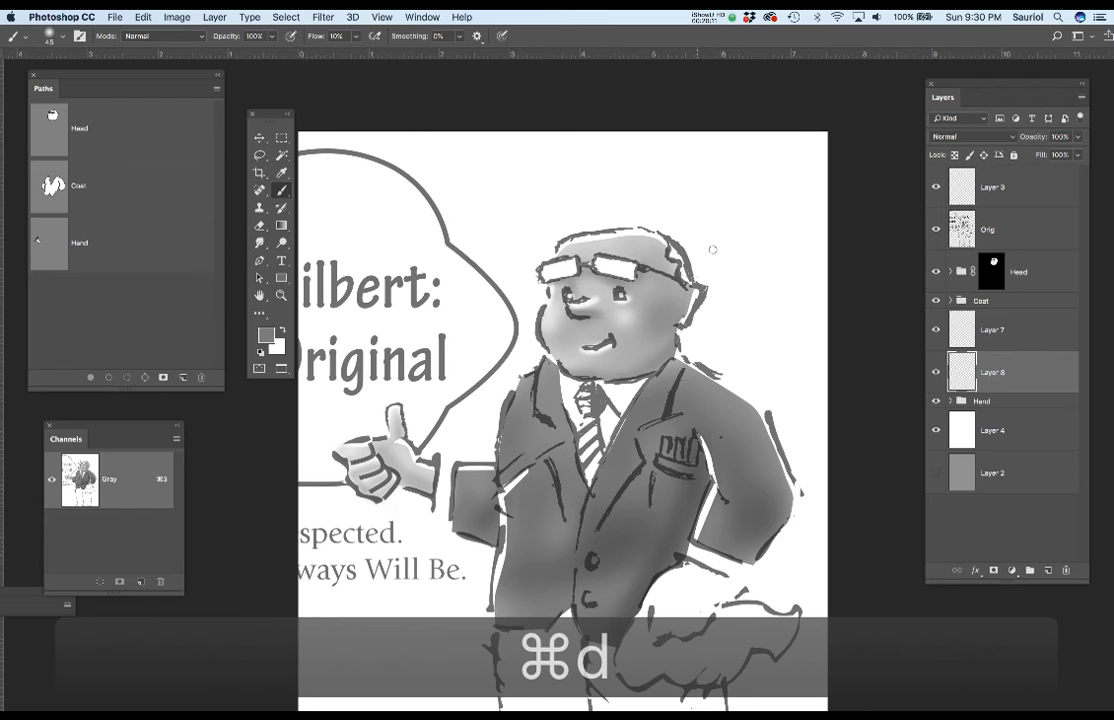
scroll(758, 199, up, 3)
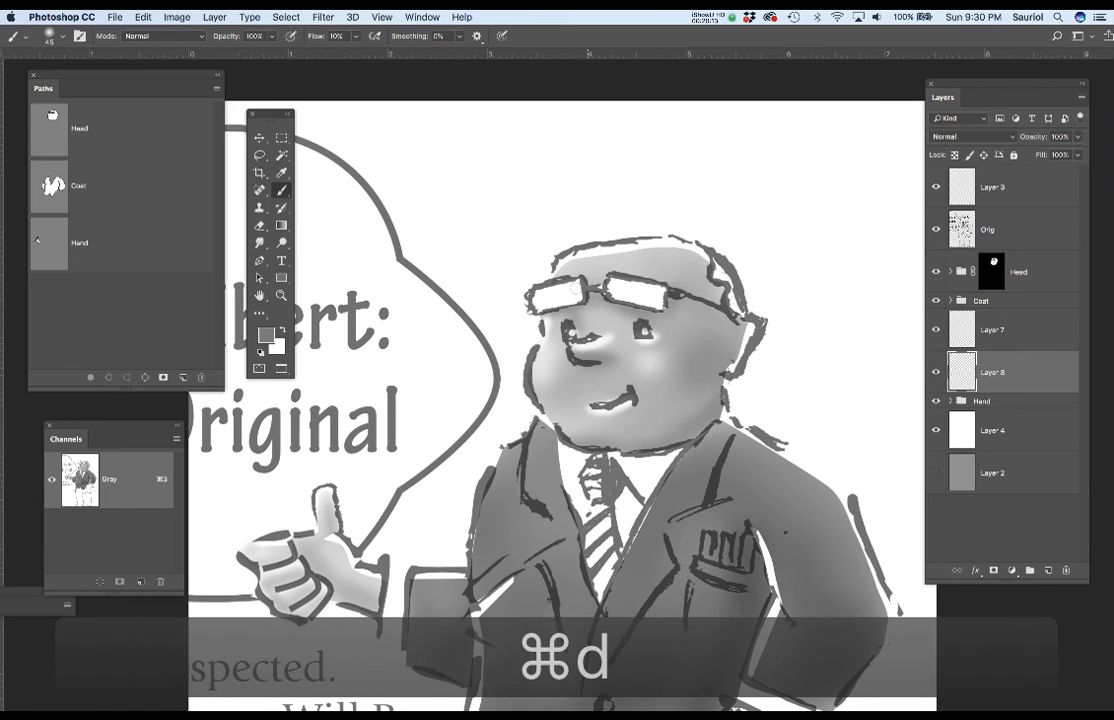
click(318, 36)
text(30)
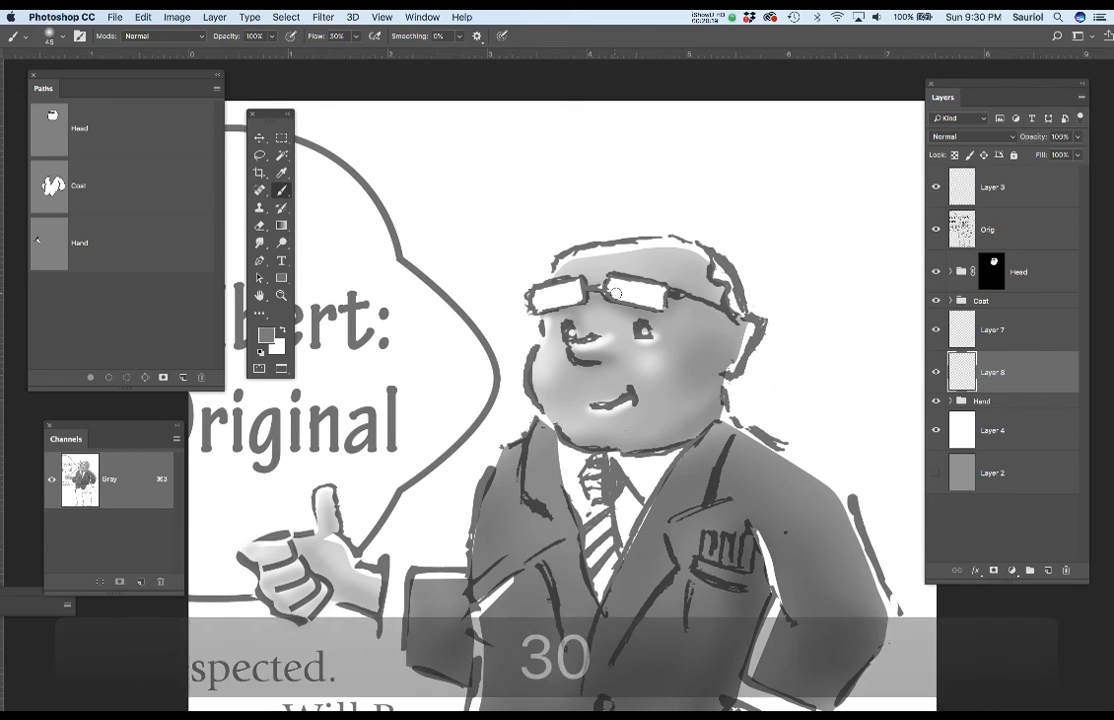
key(bracketright)
key(bracketright)
key(bracketright)
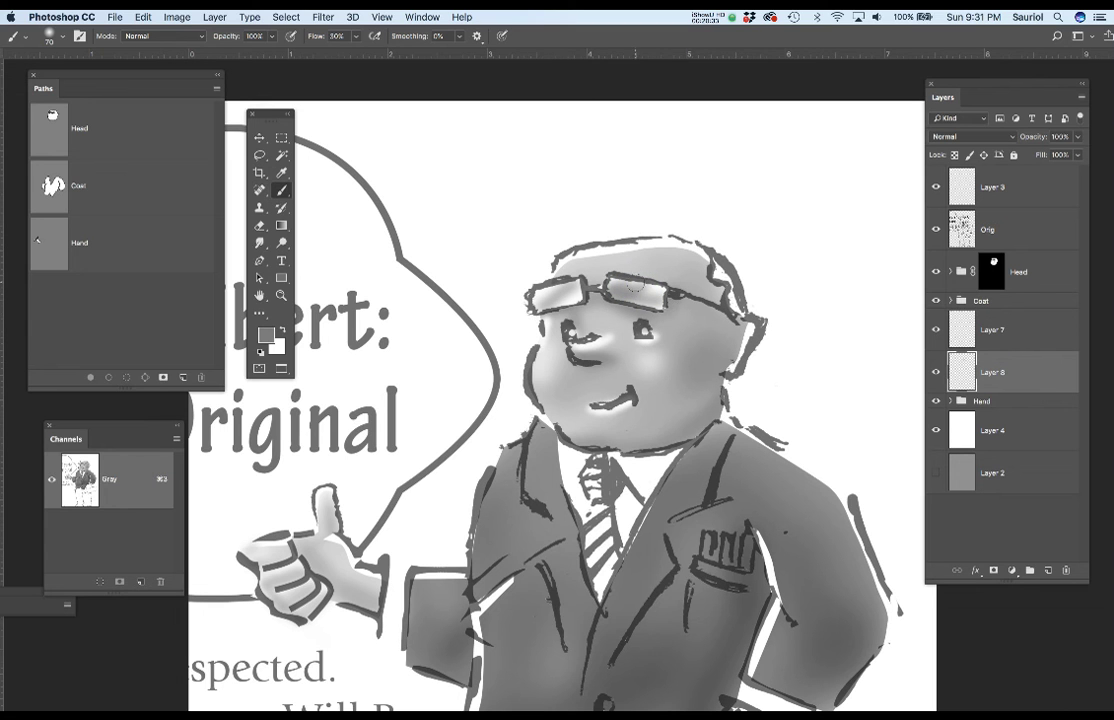
scroll(620, 300, down, 1)
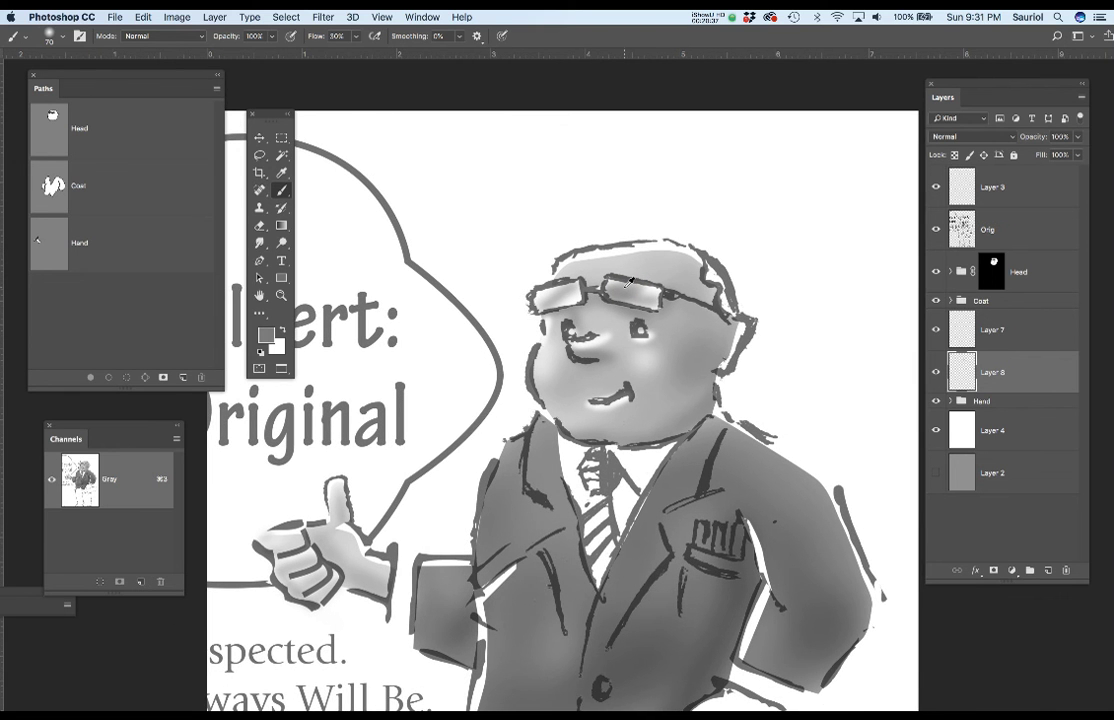
scroll(628, 283, up, 1)
scroll(628, 283, down, 2)
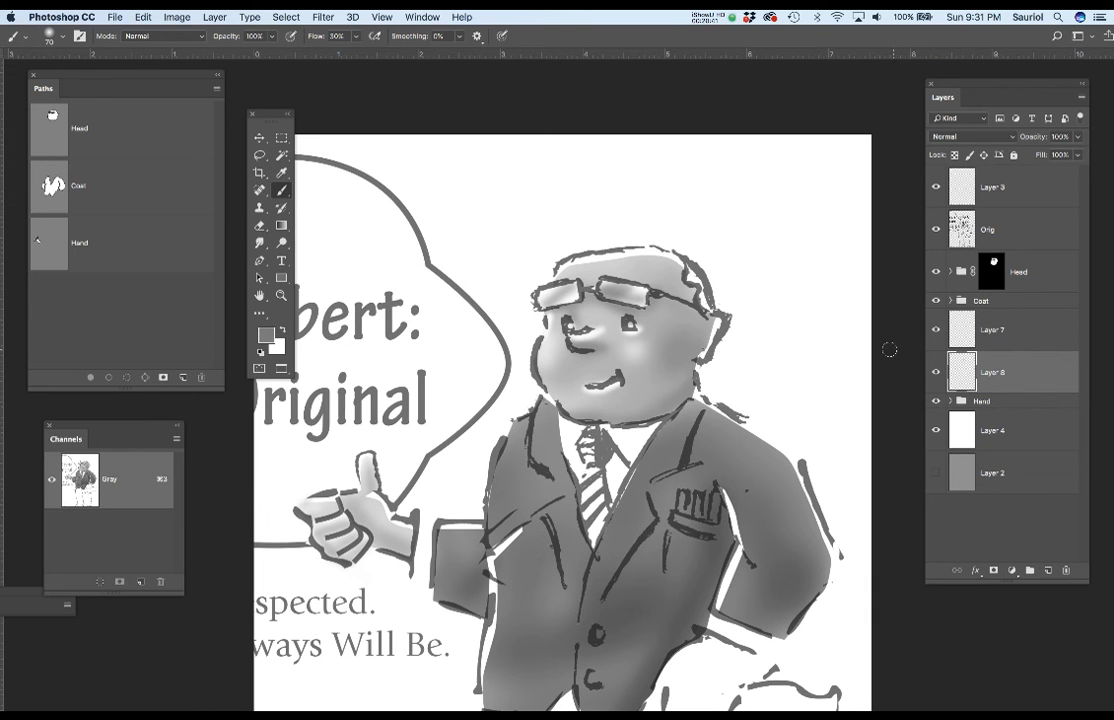
- Add a layer mask to Layer 8 and paint black on it with a size 30 brush to lighten the eyeglass lens shading near the upper rims
scroll(357, 264, up, 1)
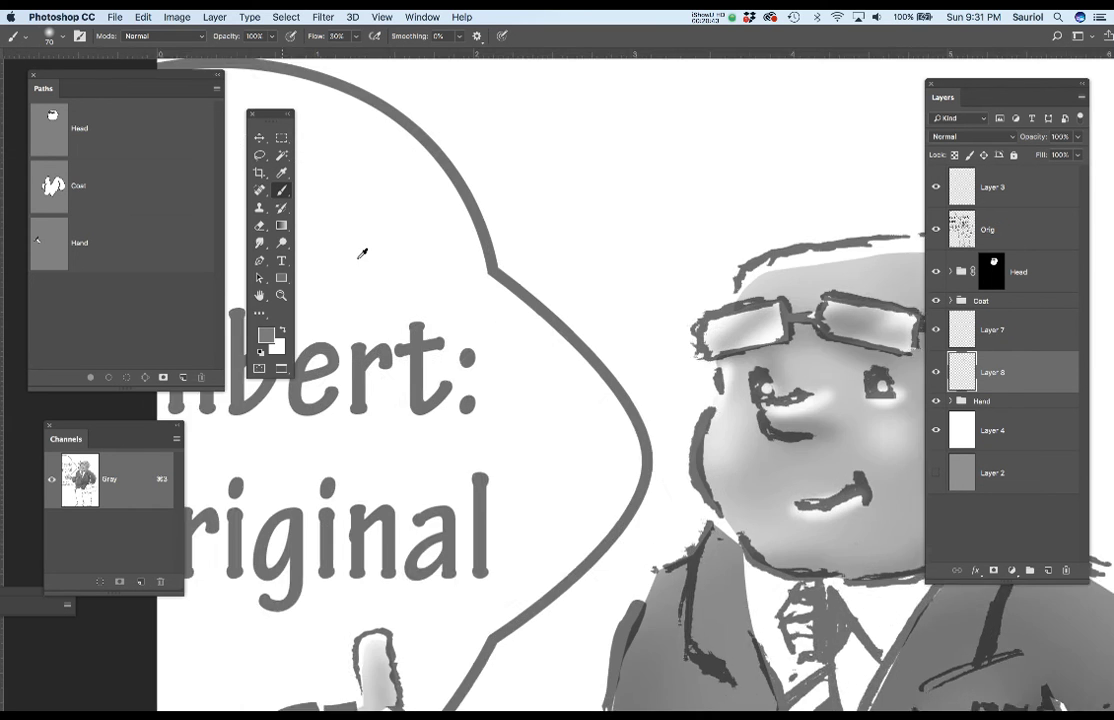
scroll(510, 320, up, 2)
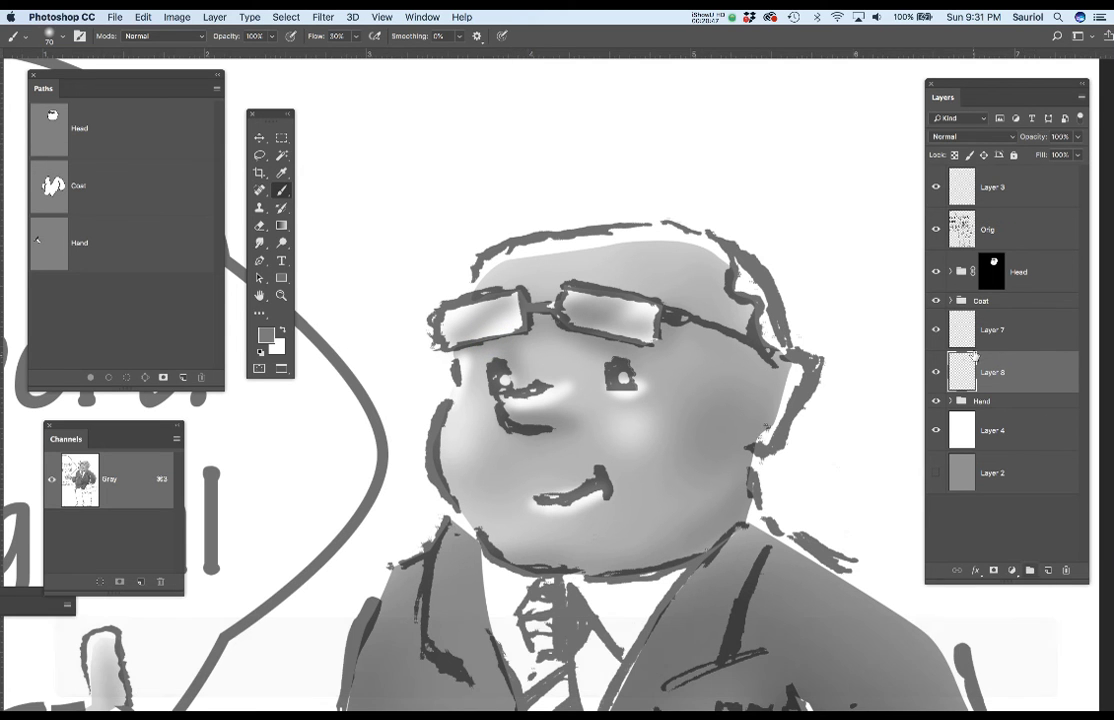
click(994, 570)
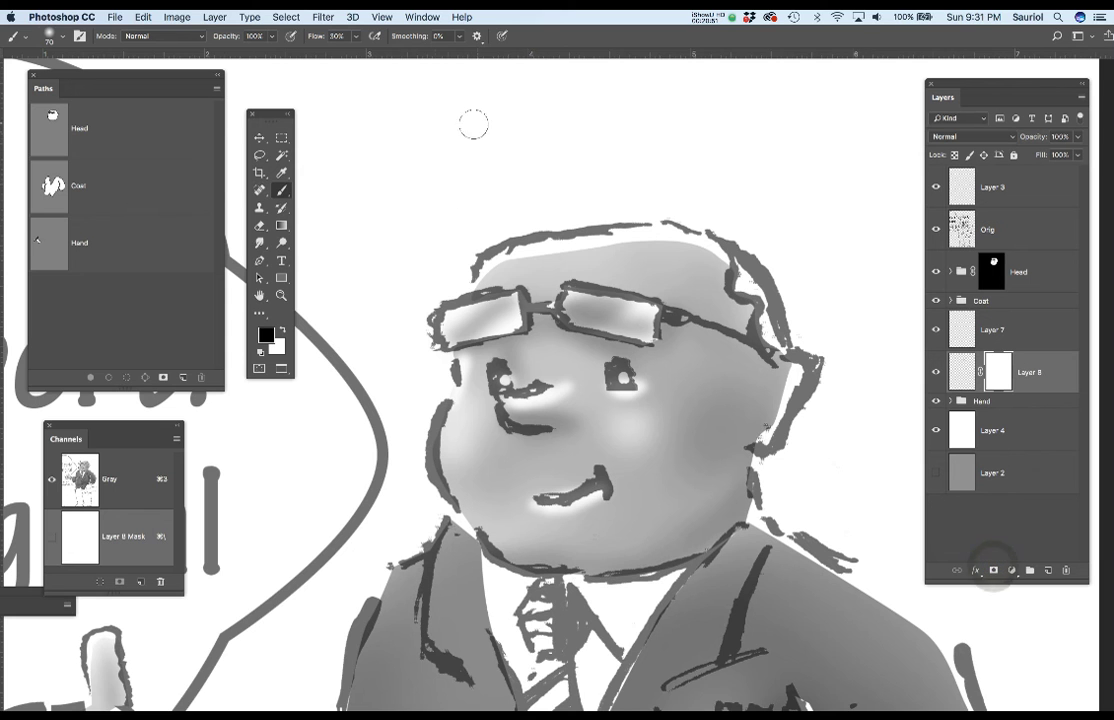
key(bracketleft)
key(bracketleft)
key(bracketleft)
key(bracketleft)
key(bracketleft)
key(bracketleft)
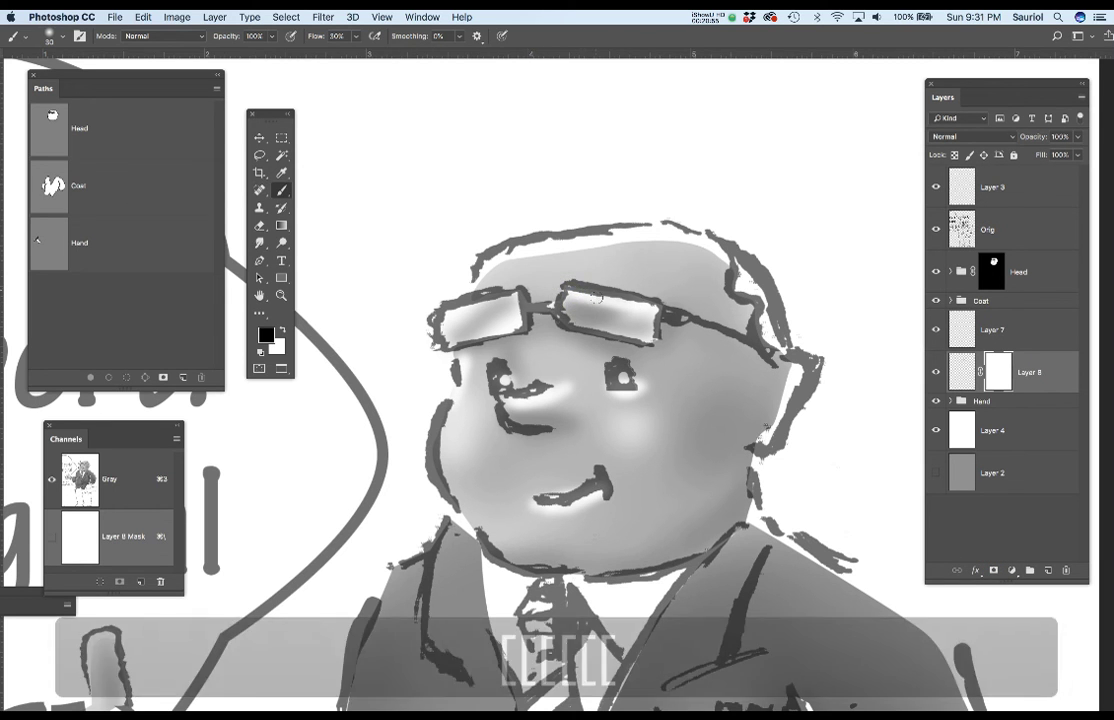
mouse_move(508, 297)
mouse_down()
mouse_move(440, 305)
mouse_move(455, 300)
mouse_move(445, 306)
mouse_move(460, 312)
mouse_up()
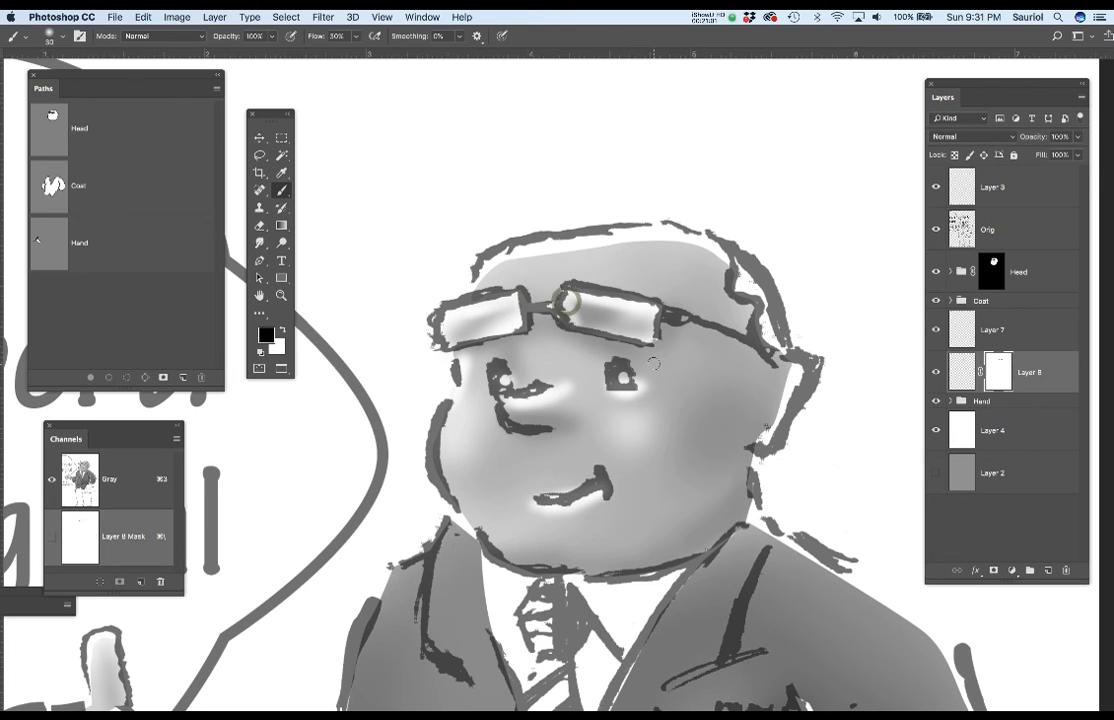
scroll(670, 340, down, 3)
scroll(676, 340, down, 3)
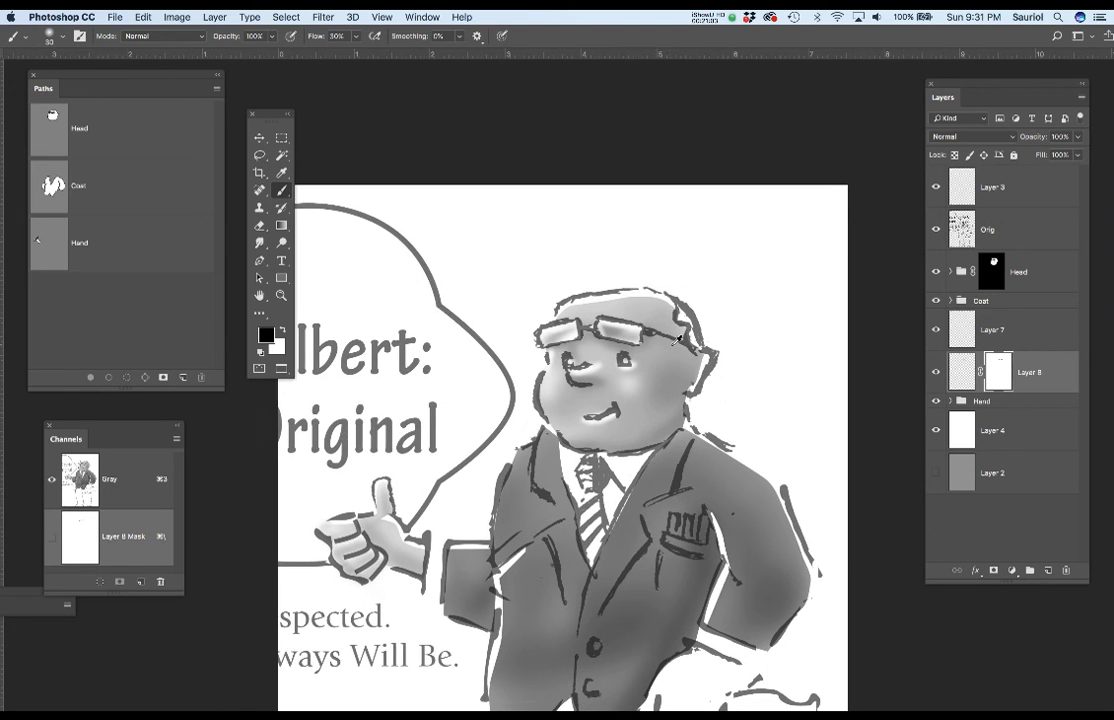
scroll(676, 340, up, 3)
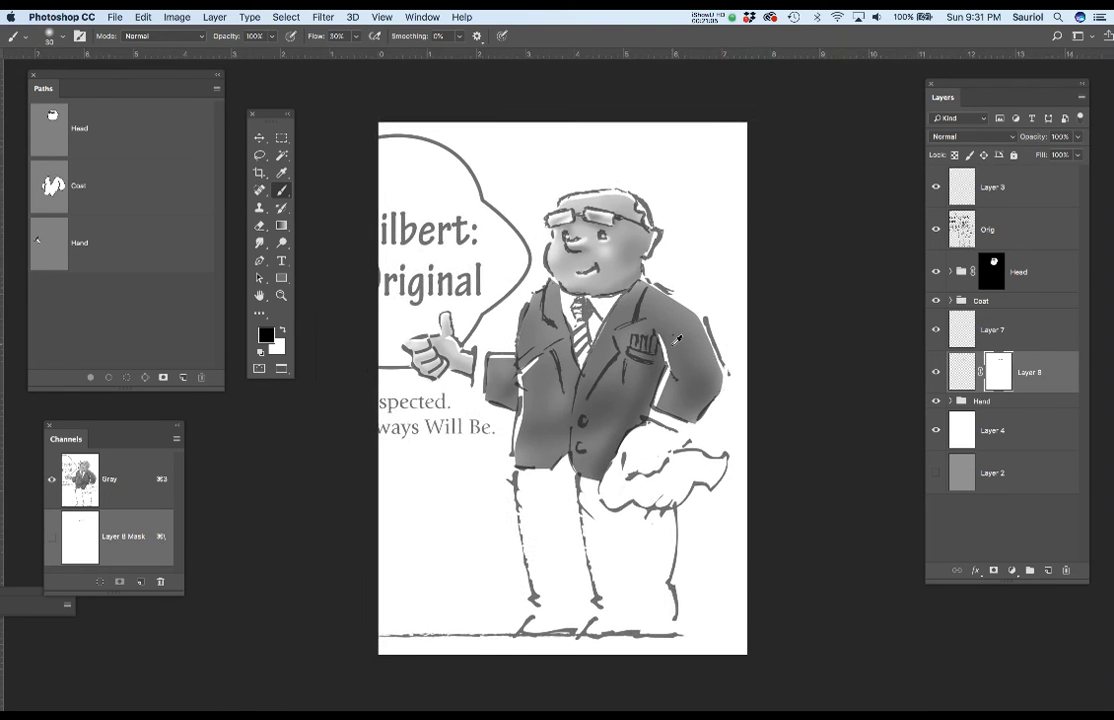